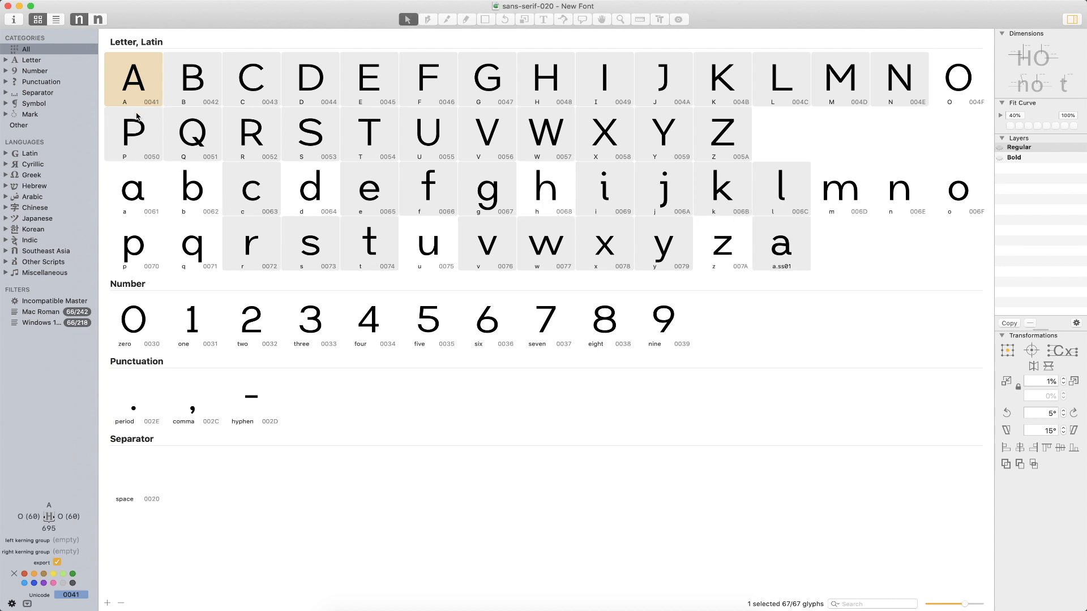
Open the H glyph, go back to the F glyph and inspect its right sidebearing reference up close.
double_click(542, 77)
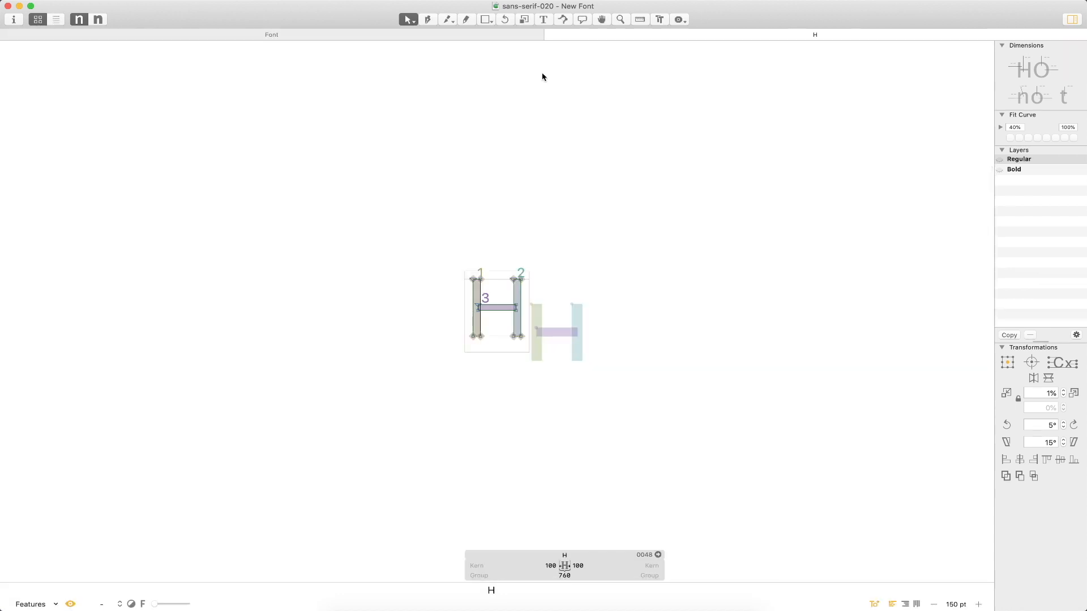
key(super+plus)
key(super+plus)
key(Home)
key(Home)
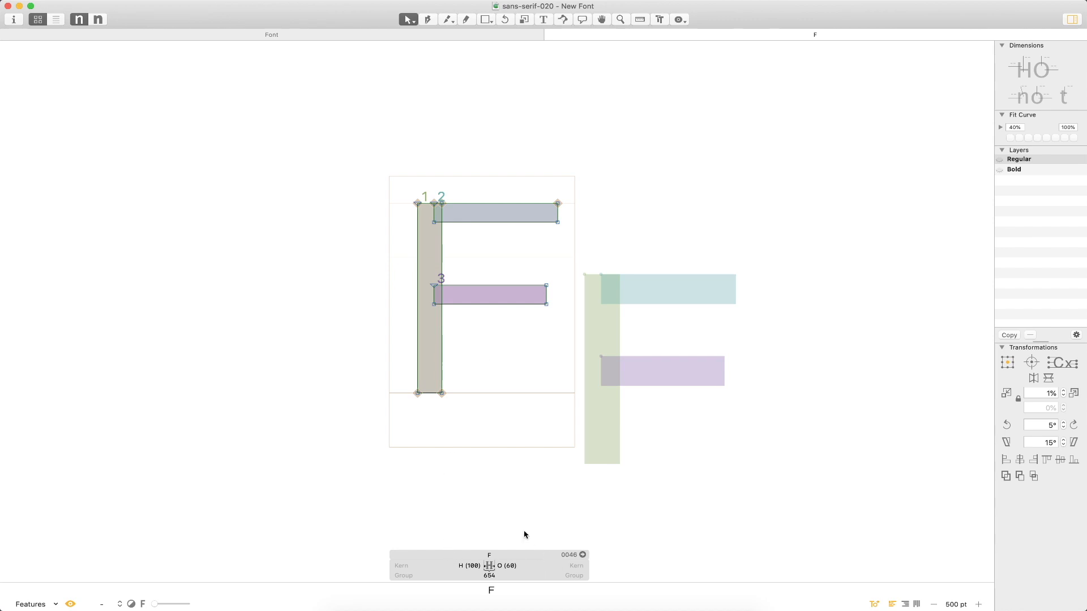
key(super+plus)
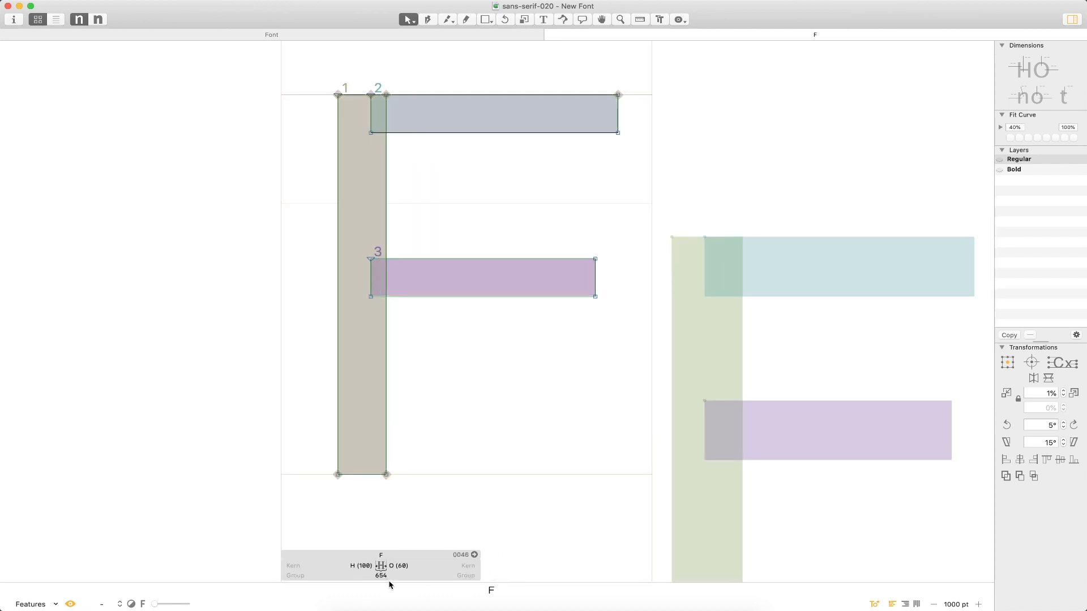
click(413, 566)
key(Return)
Replace the sample text with IIIII and fit the whole row in view.
key(t)
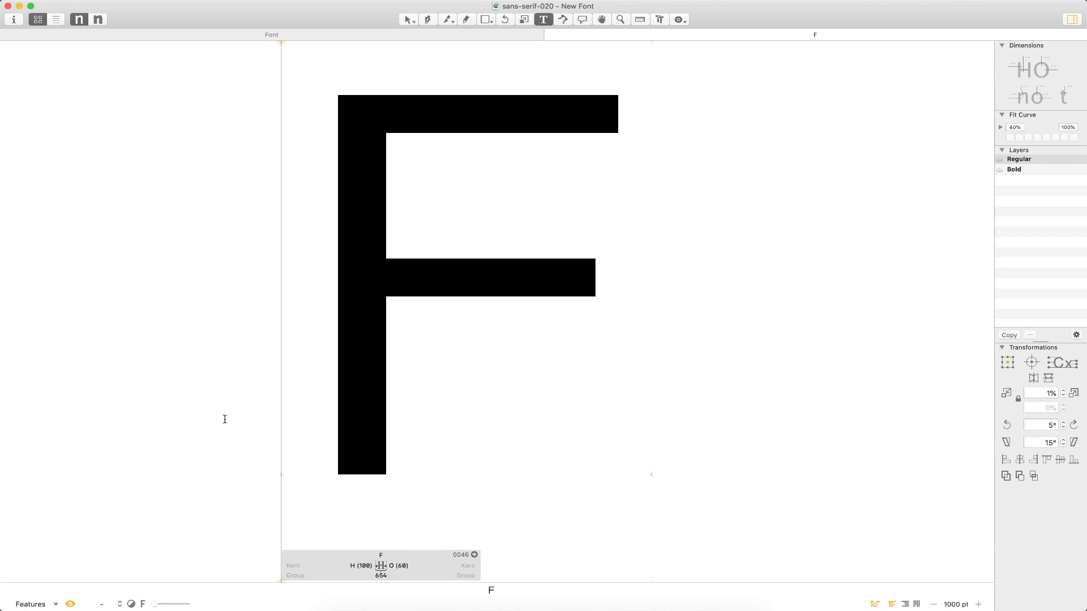
key(super+a)
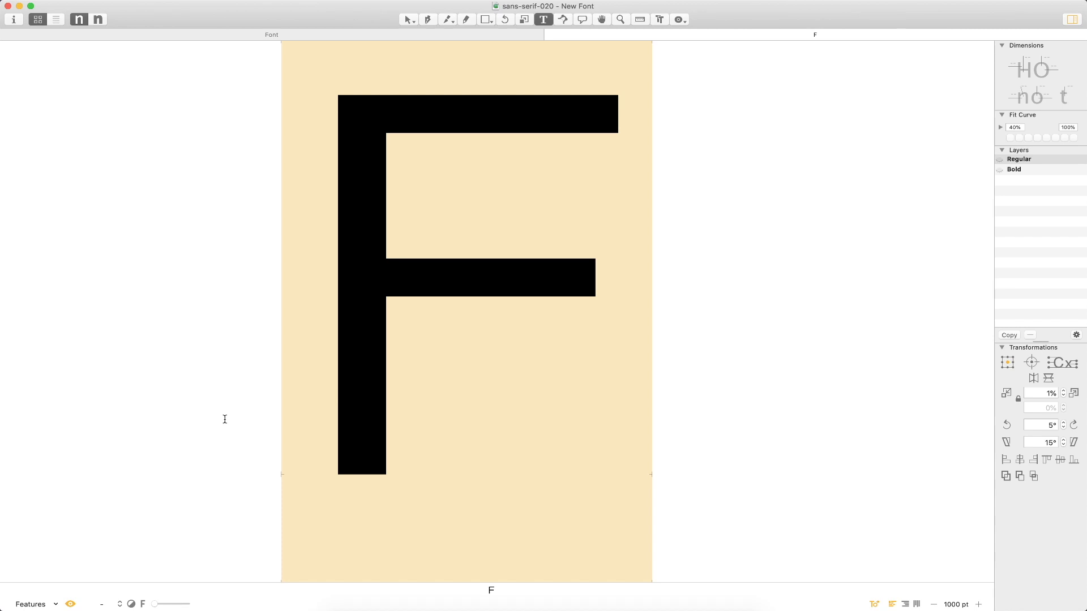
text(IIIII)
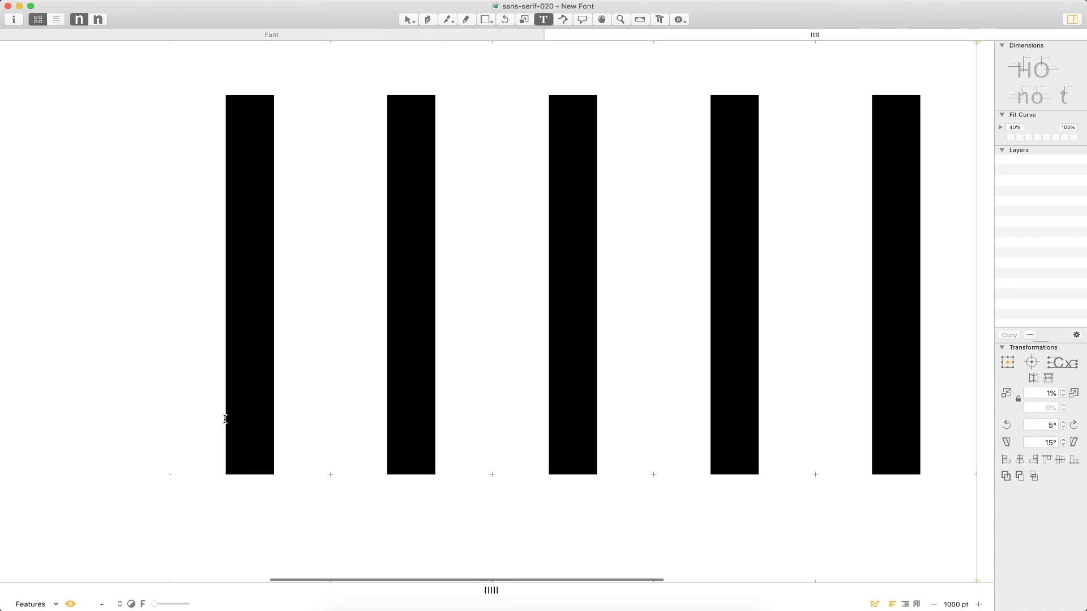
key(super+0)
key(super+minus)
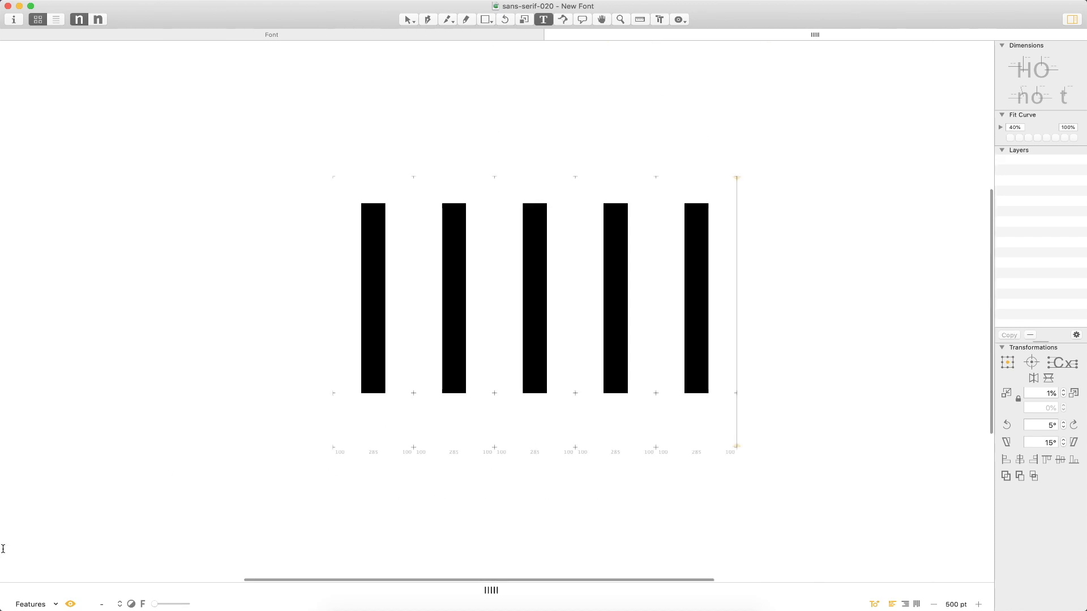
Insert an H on each side of the middle I so the sample text reads IIHIHII.
click(497, 289)
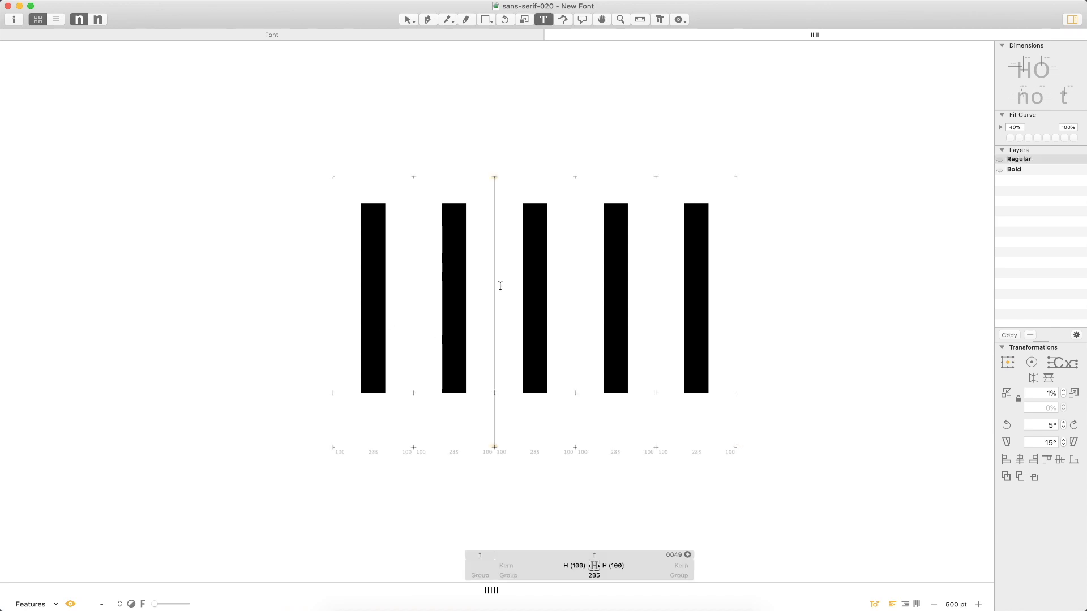
text(H)
key(Right)
text(H)
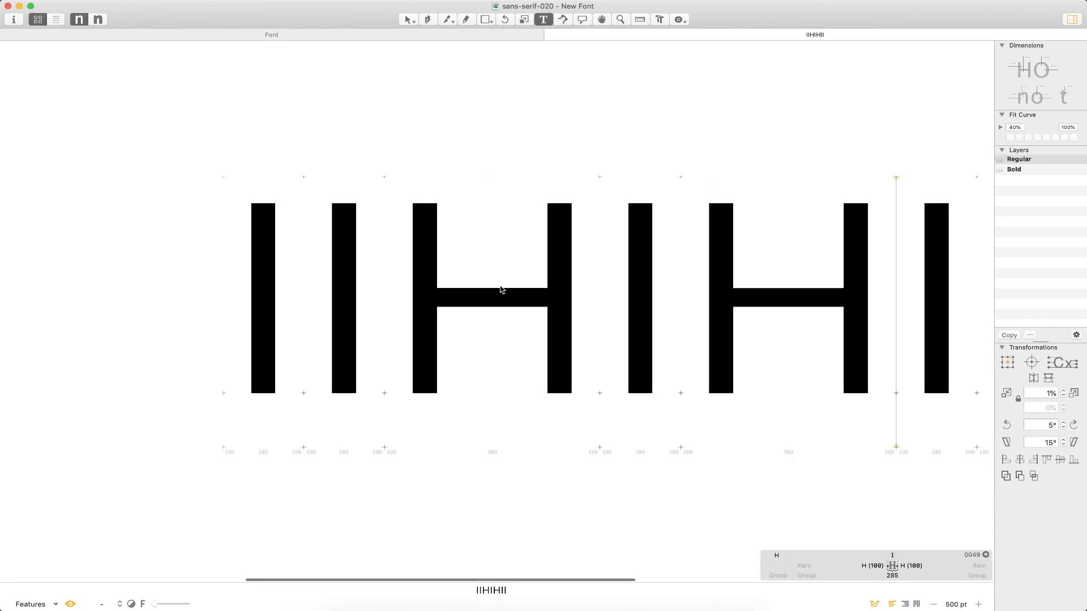
key(Escape)
key(space)
drag(704, 169, 548, 165)
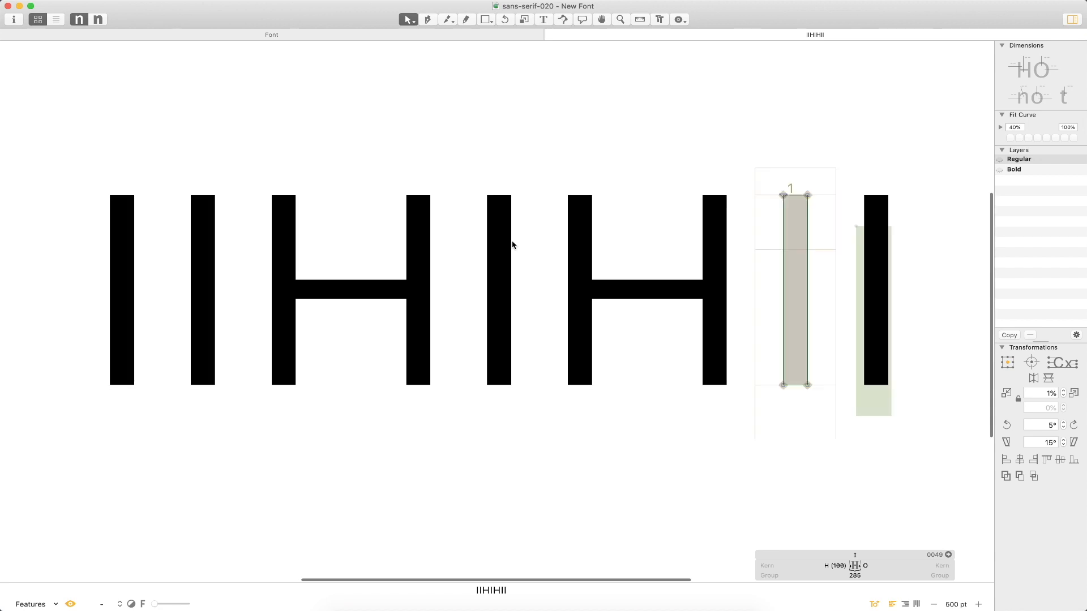
Set the right sidebearing of the I to the formula =H*.5 and compare the spacing against the H.
double_click(123, 279)
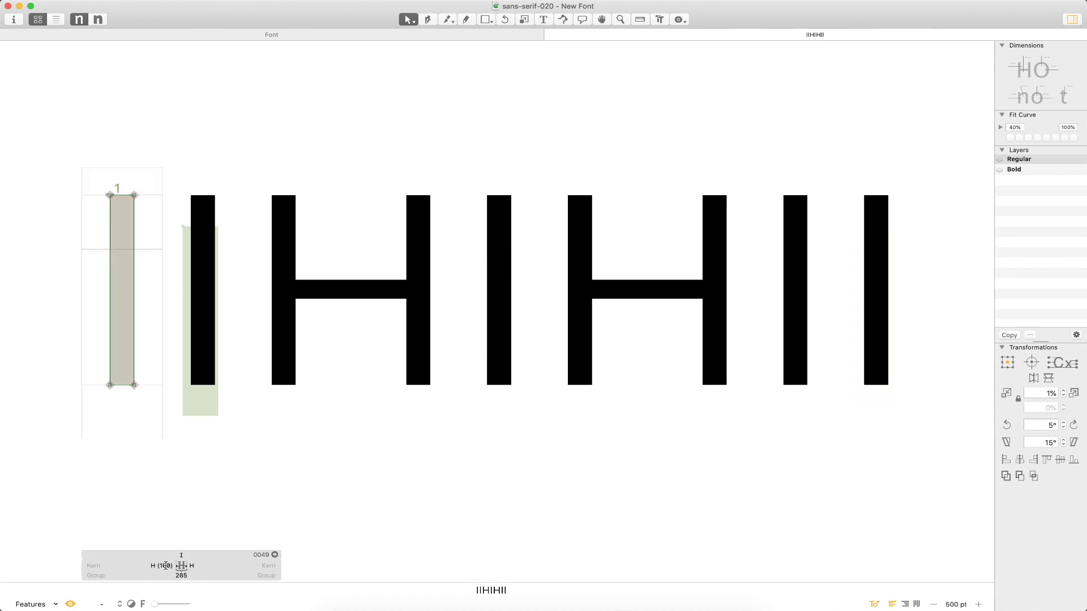
click(208, 565)
key(Return)
click(207, 564)
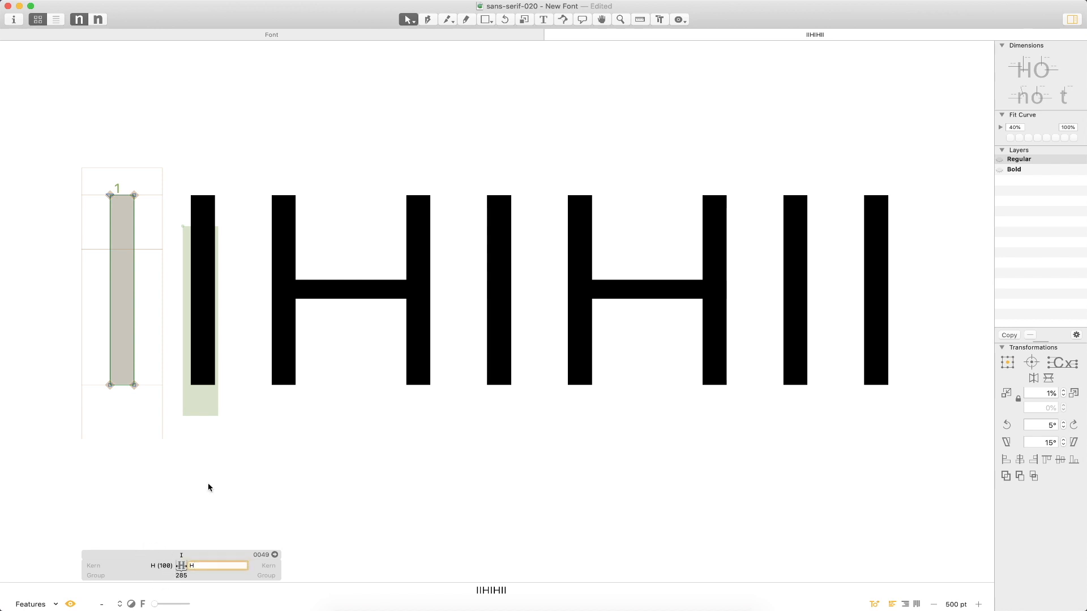
text(*)
key(Return)
triple_click(225, 565)
text(=)
key(Return)
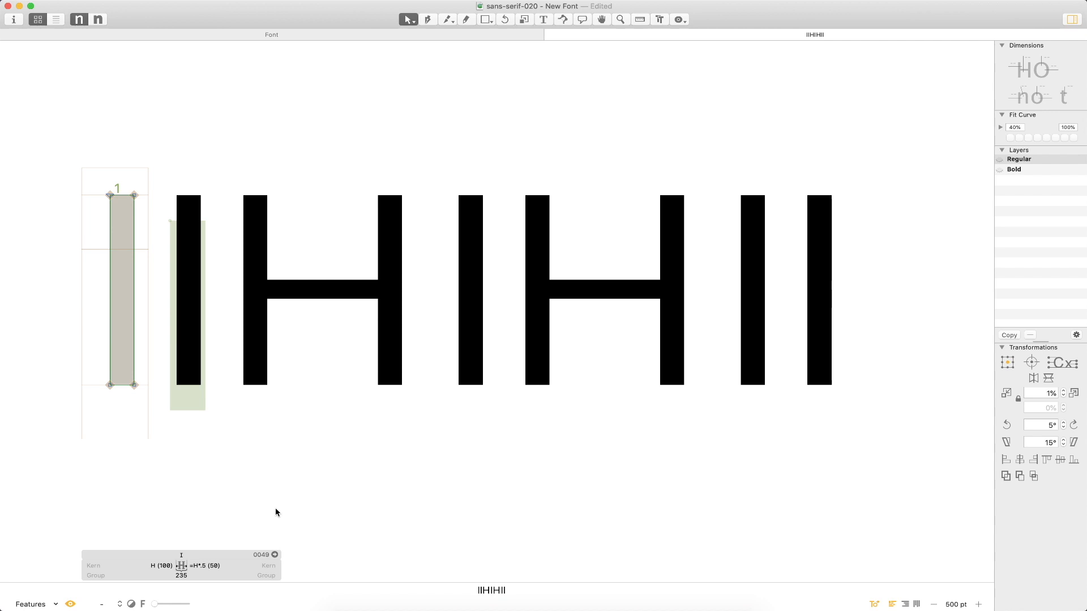
double_click(398, 392)
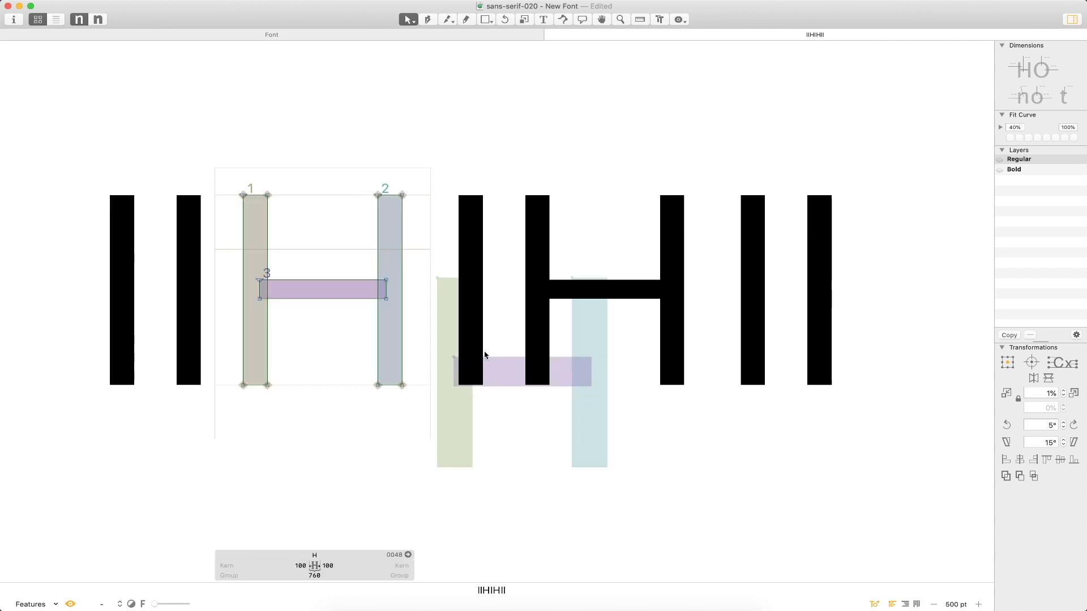
double_click(498, 313)
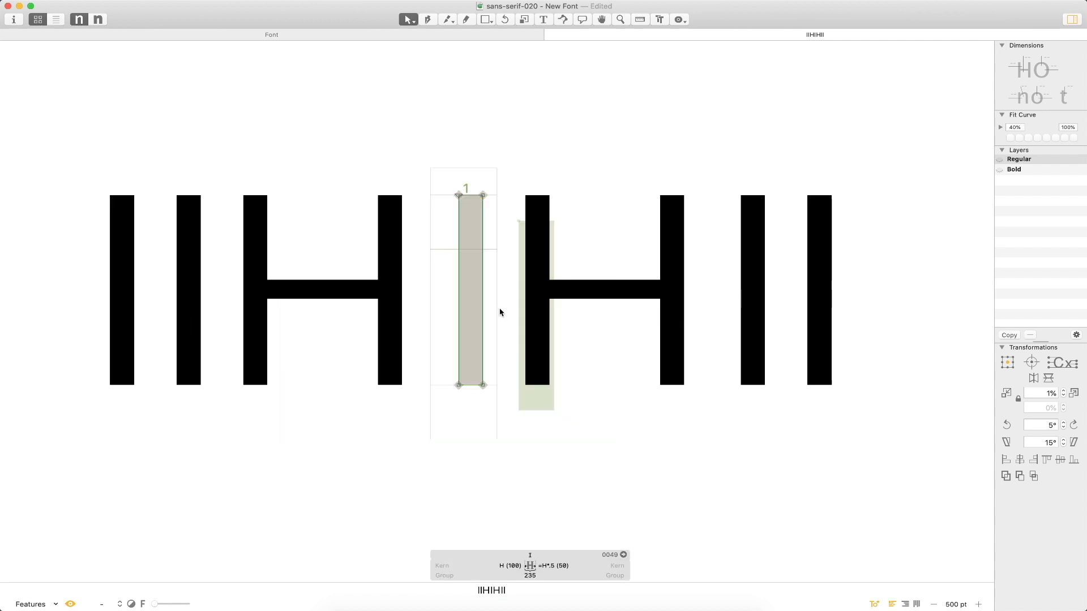
Set the right sidebearing of the I to H and review the row's spacing values.
double_click(152, 324)
click(238, 566)
text(H)
key(Return)
key(t)
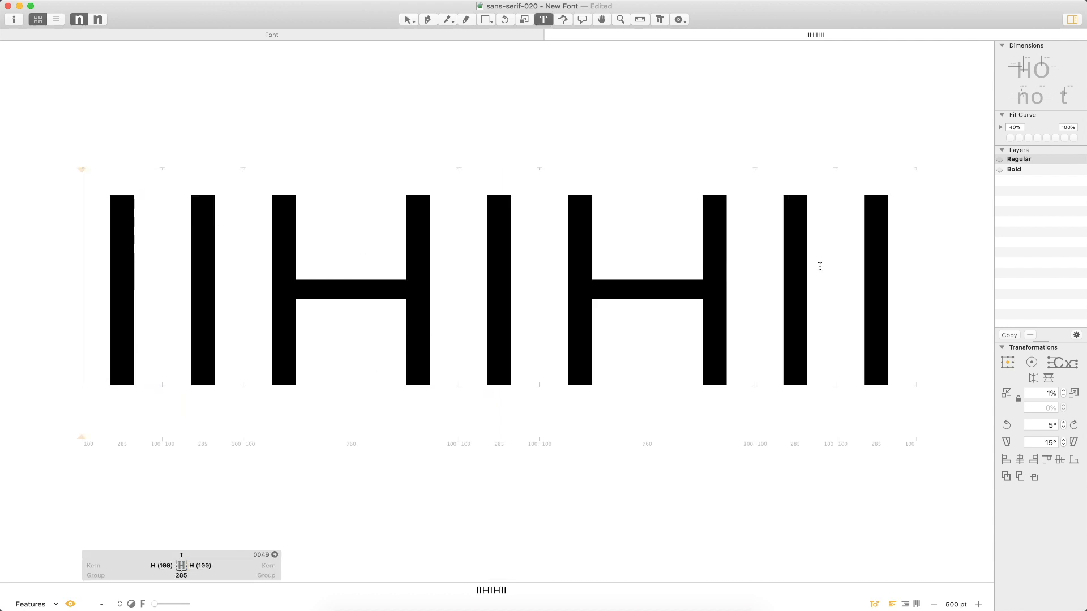
click(849, 266)
key(Escape)
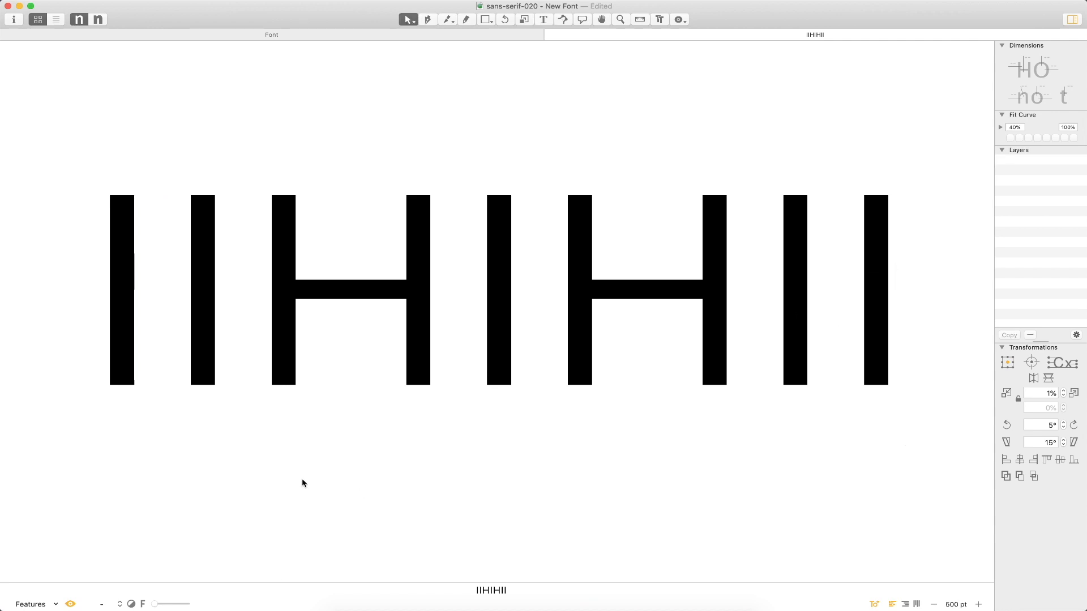
Shrink the sample text to 150 pt, select the whole row and generate a test word with Wordfinder.
double_click(151, 341)
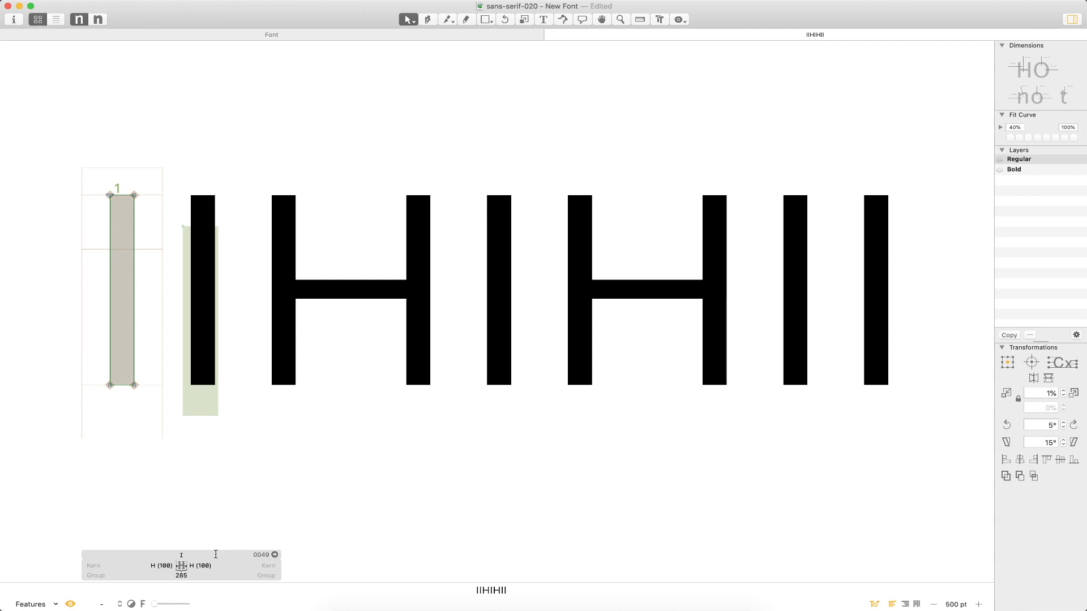
key(super+0)
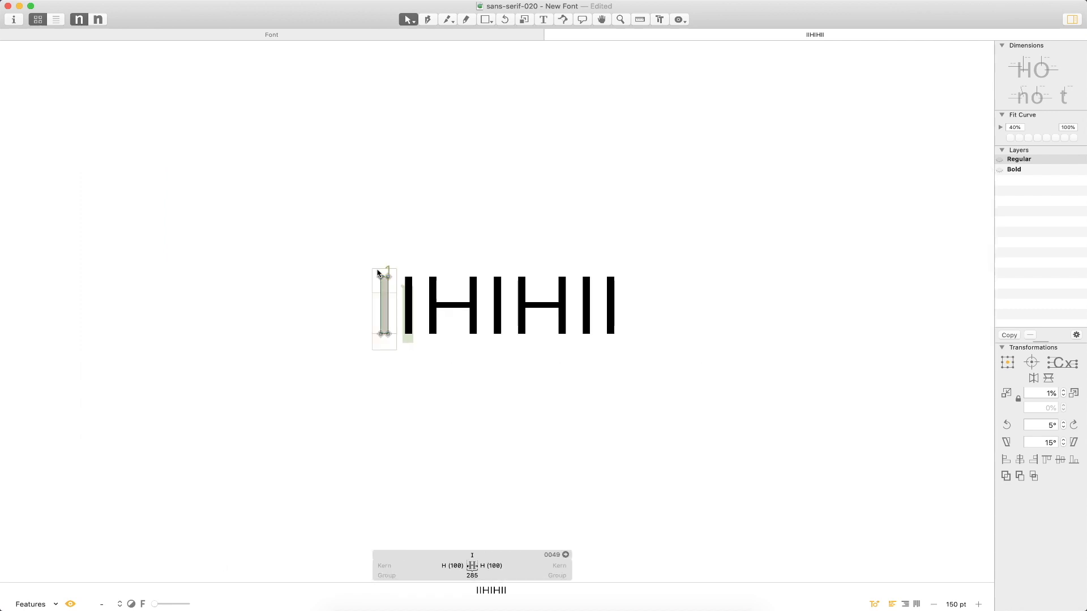
key(t)
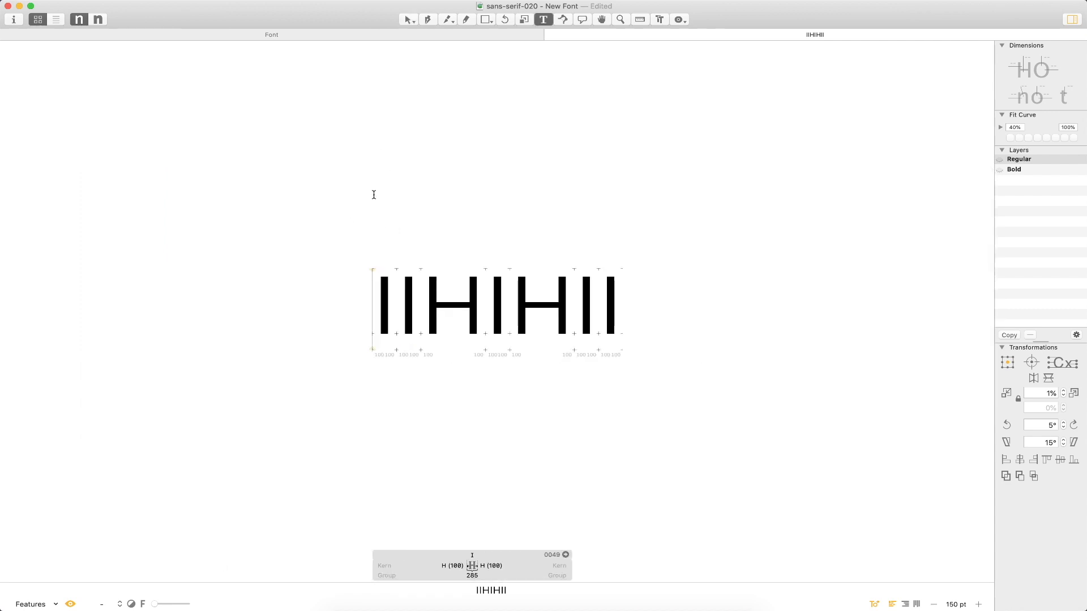
key(super+a)
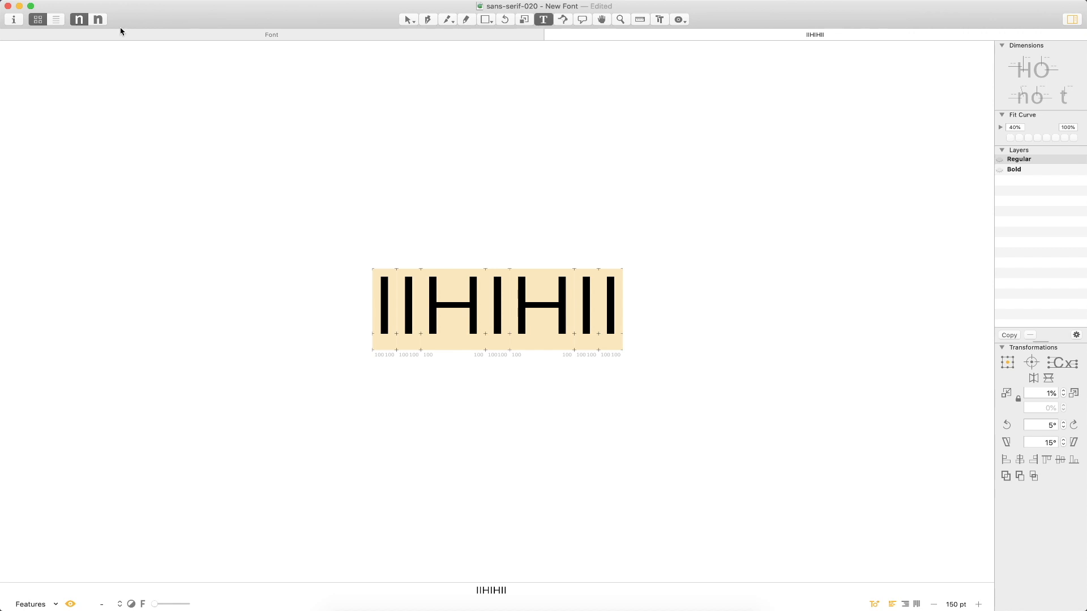
click(121, 0)
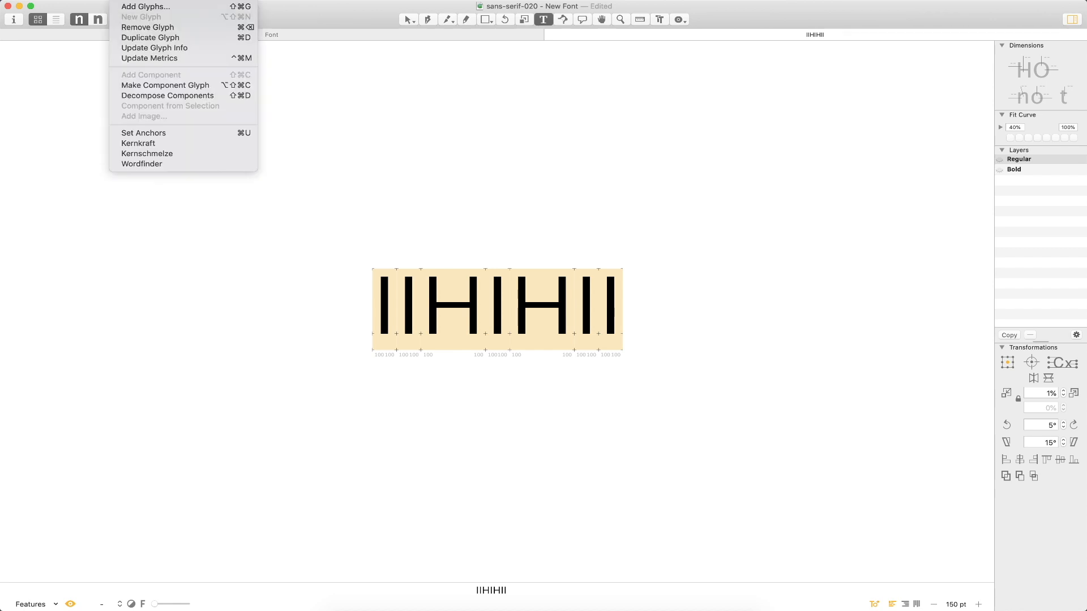
click(158, 164)
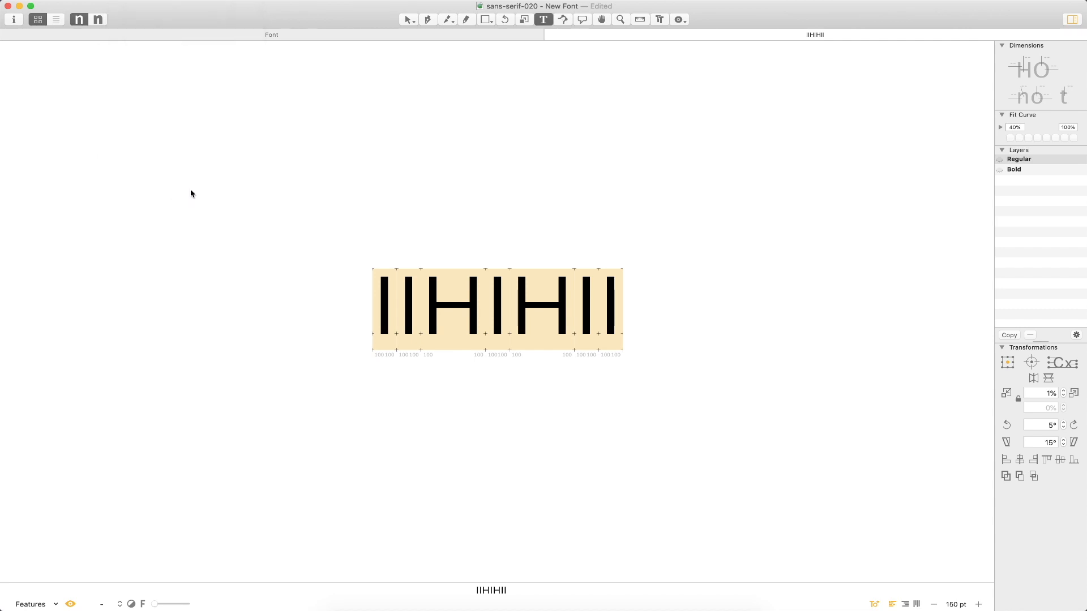
click(464, 219)
Delete the IIHIHII row and its line break so only the generated word MERENSHIR remains.
click(605, 191)
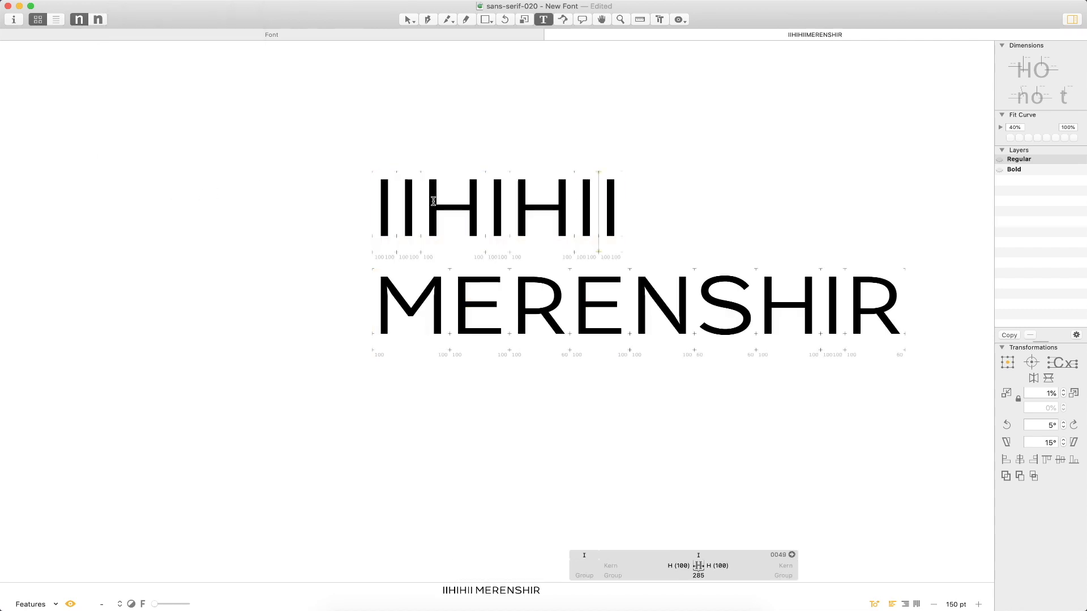
click(621, 191)
key(BackSpace)
key(BackSpace)
key(BackSpace)
key(BackSpace)
key(BackSpace)
key(BackSpace)
key(BackSpace)
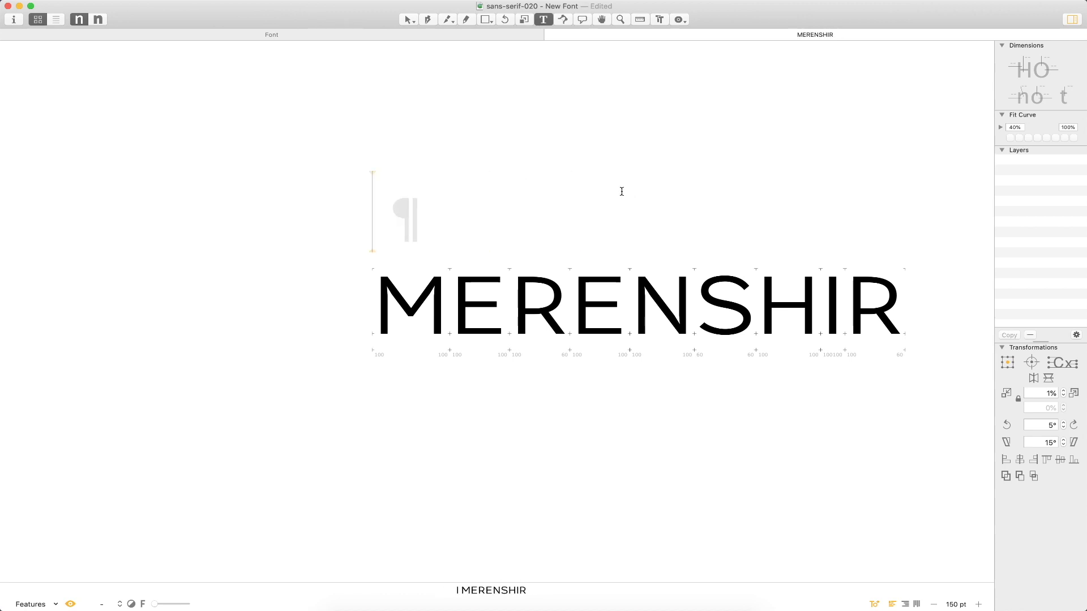
key(Delete)
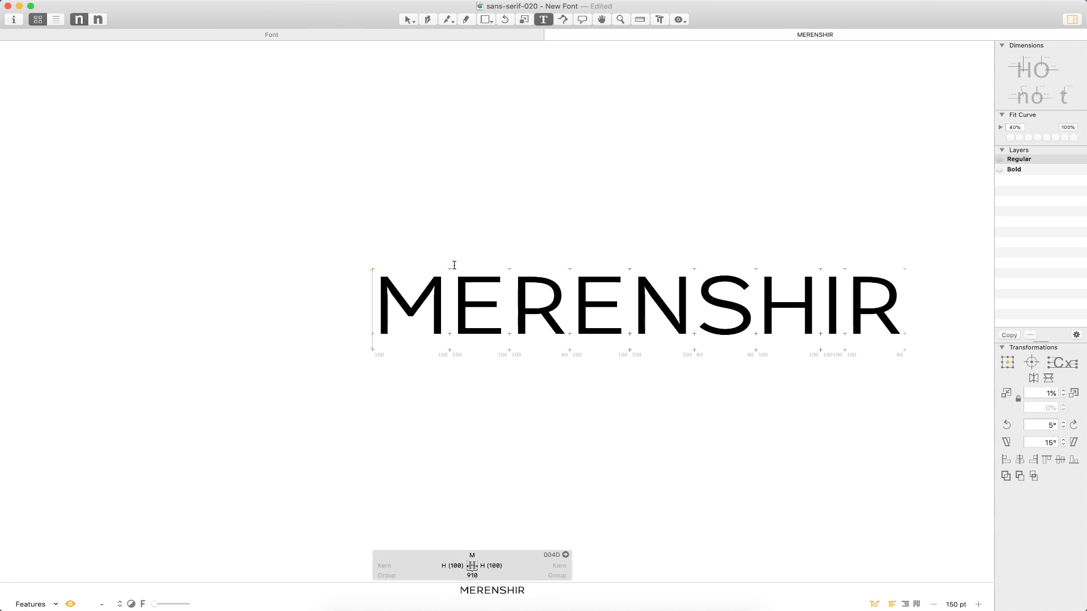
Start a new line below MERENSHIR and try to generate another word with Wordfinder.
key(Escape)
drag(676, 202, 521, 158)
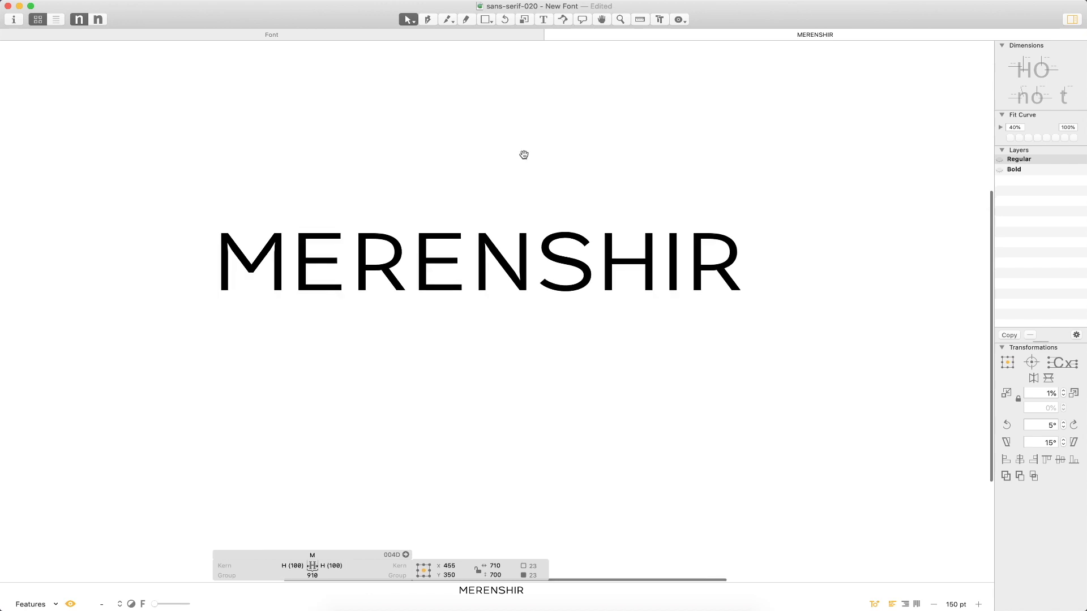
key(t)
click(746, 256)
key(Return)
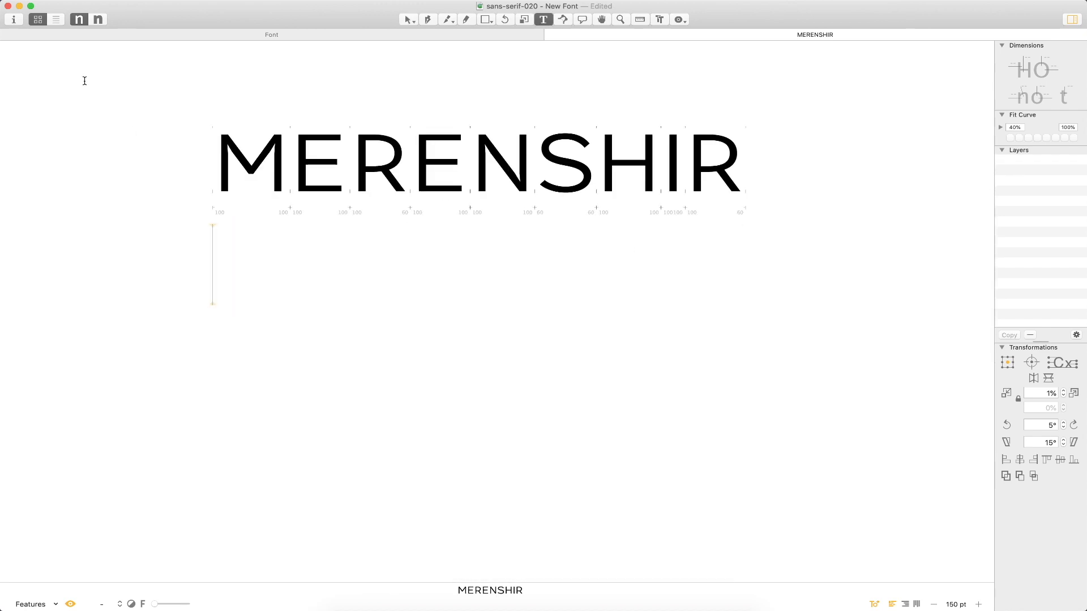
click(96, 0)
mouse_move(125, 0)
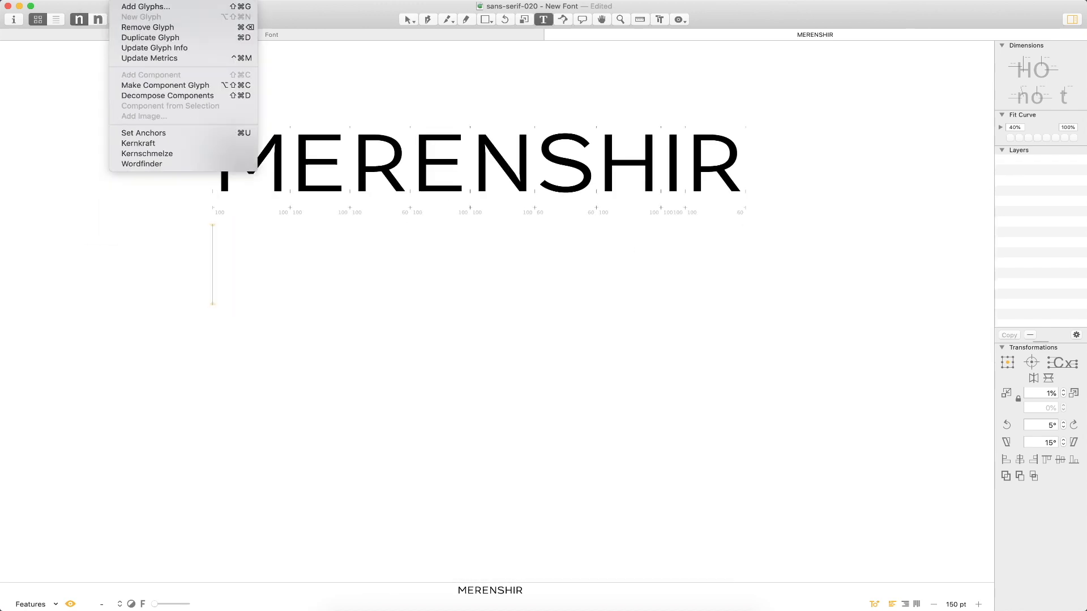
click(138, 166)
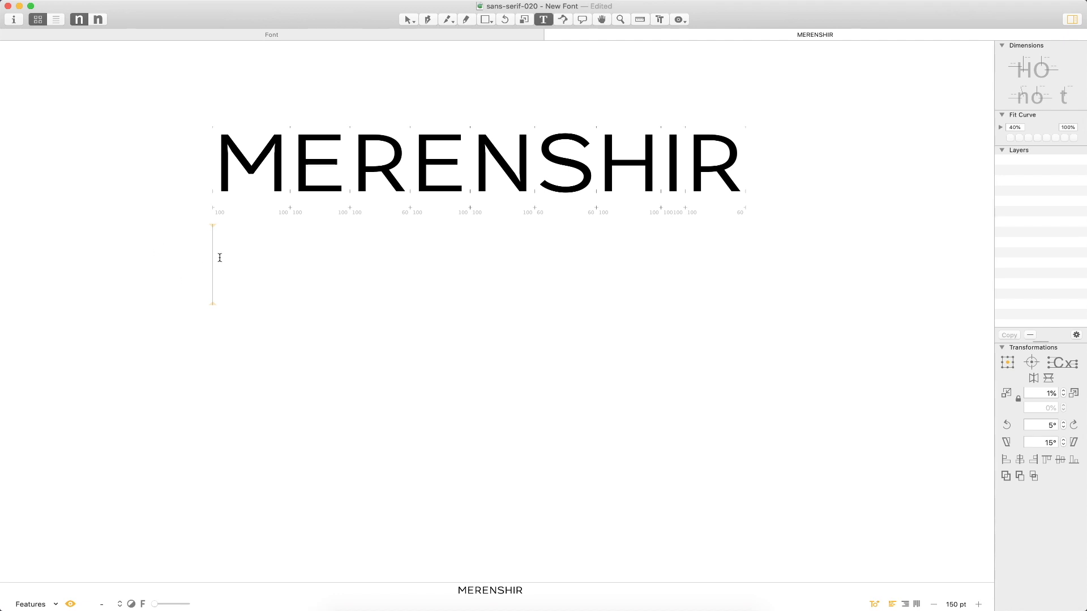
click(470, 165)
click(310, 272)
Clear all the sample text and run Wordfinder again on the empty view.
key(super+a)
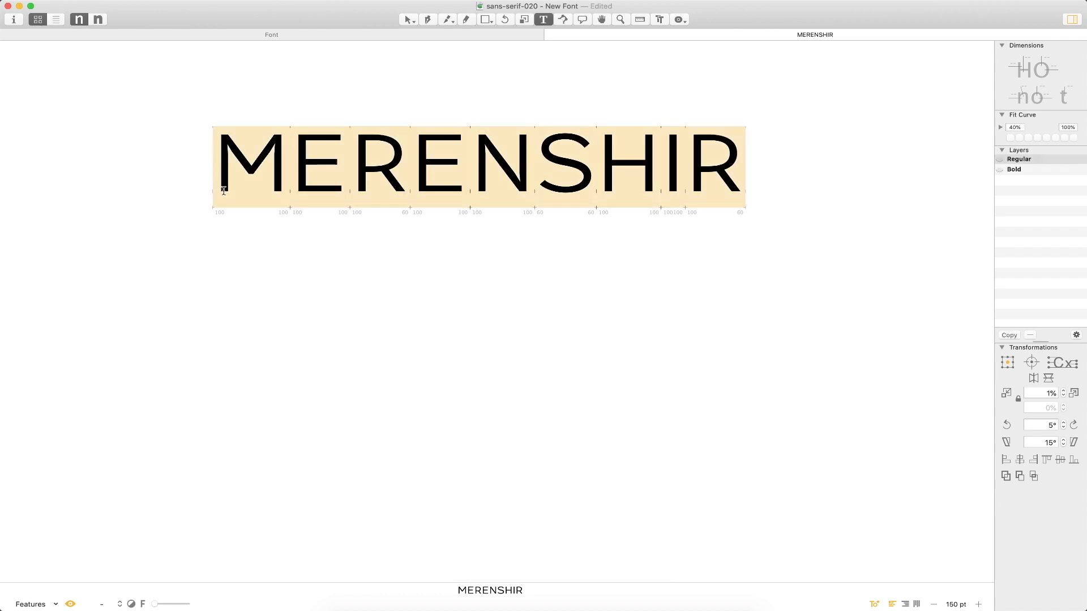
key(BackSpace)
click(151, 8)
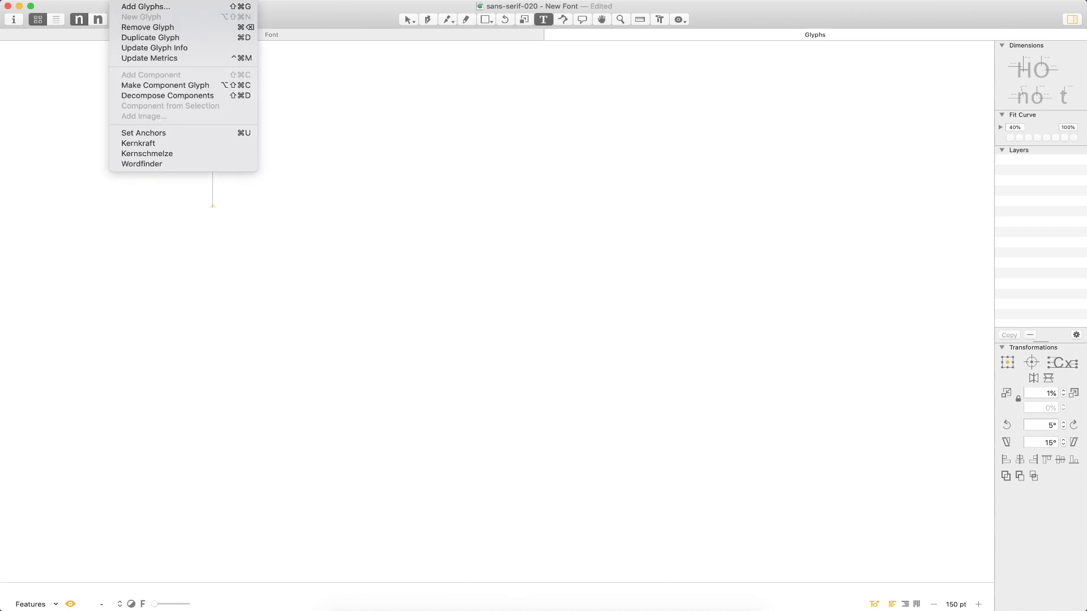
click(140, 164)
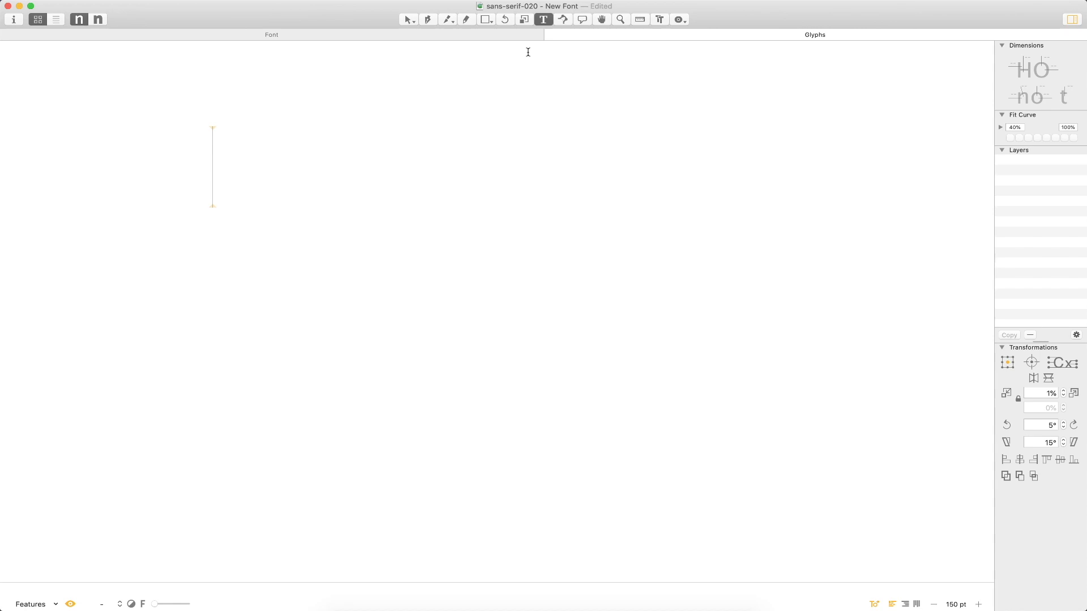
Select the glyphs A to z in the font overview, generate sample words from them with Wordfinder and reduce the text to 50 pt.
click(550, 34)
click(133, 88)
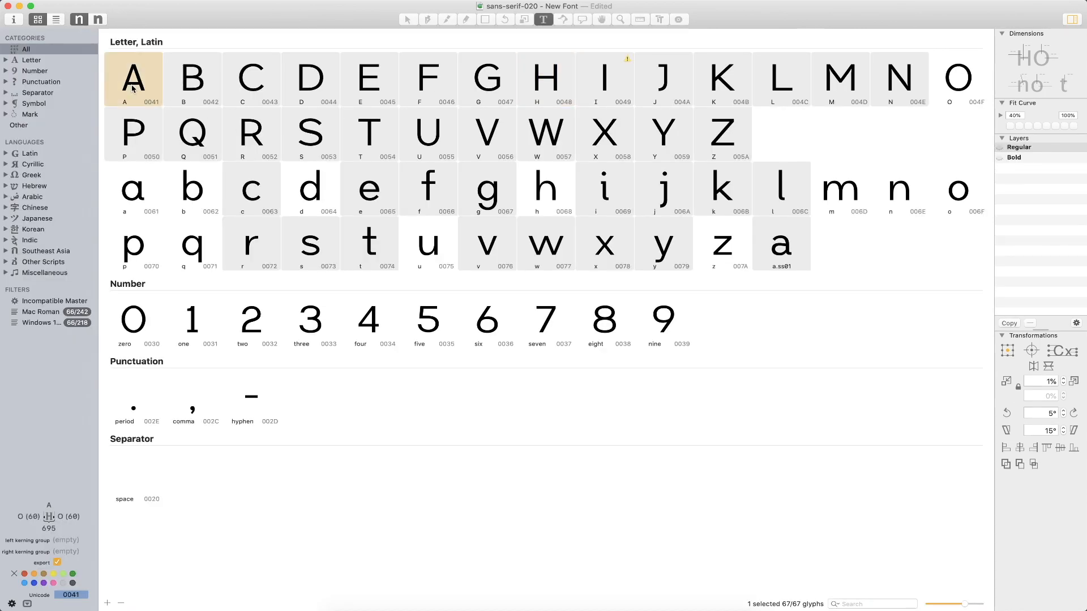
shift+click(740, 254)
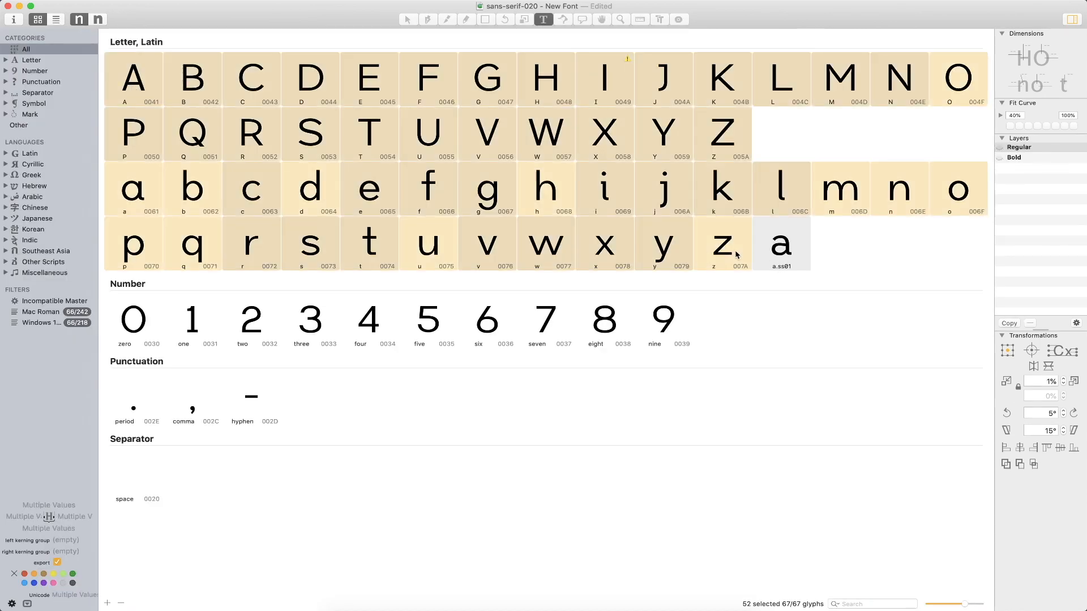
click(120, 3)
click(141, 164)
key(super+minus)
key(super+minus)
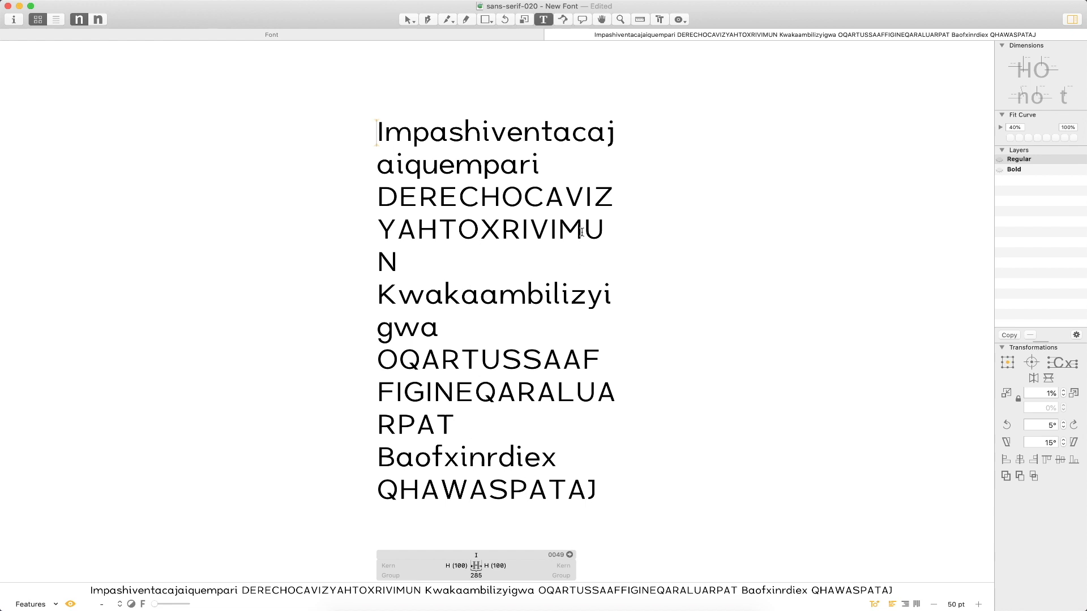
key(super+Down)
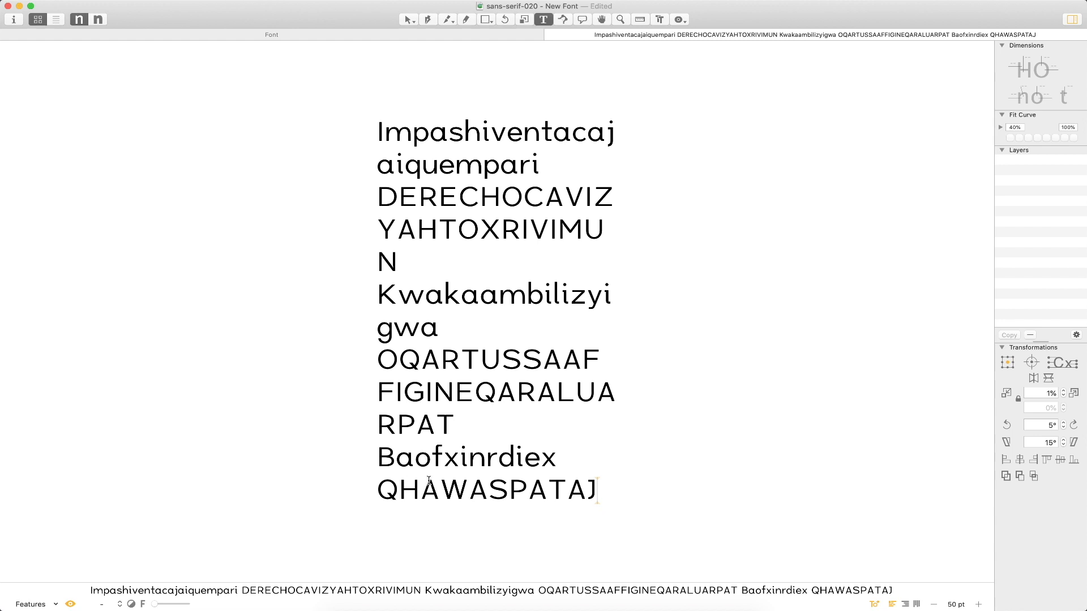
key(Escape)
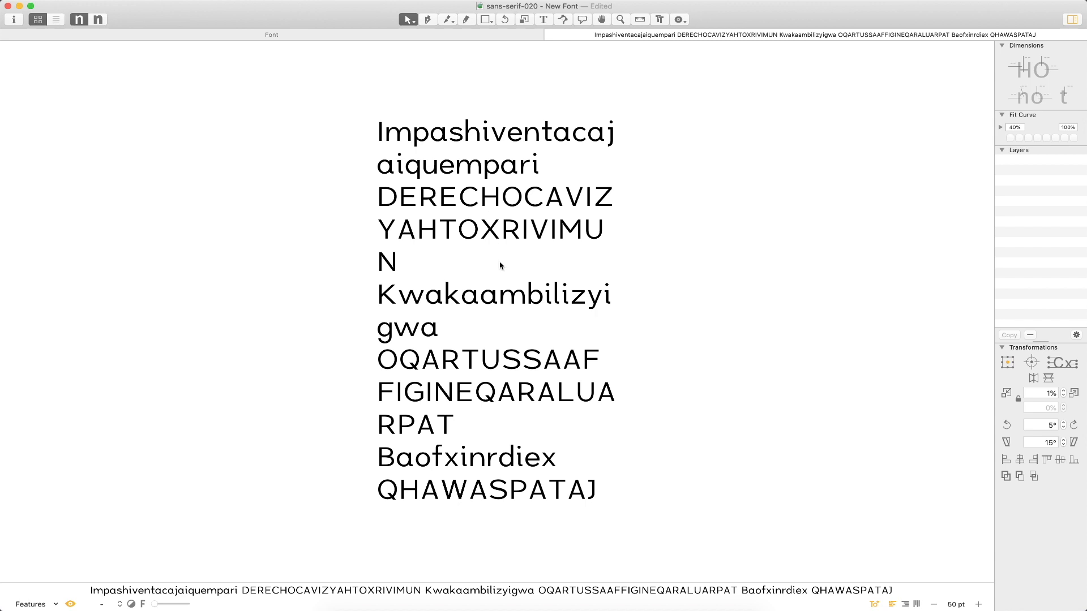
Split the sample word Baofxinrdiex with a space after Baofxinr and insert TAVA in front of diex.
key(t)
click(504, 420)
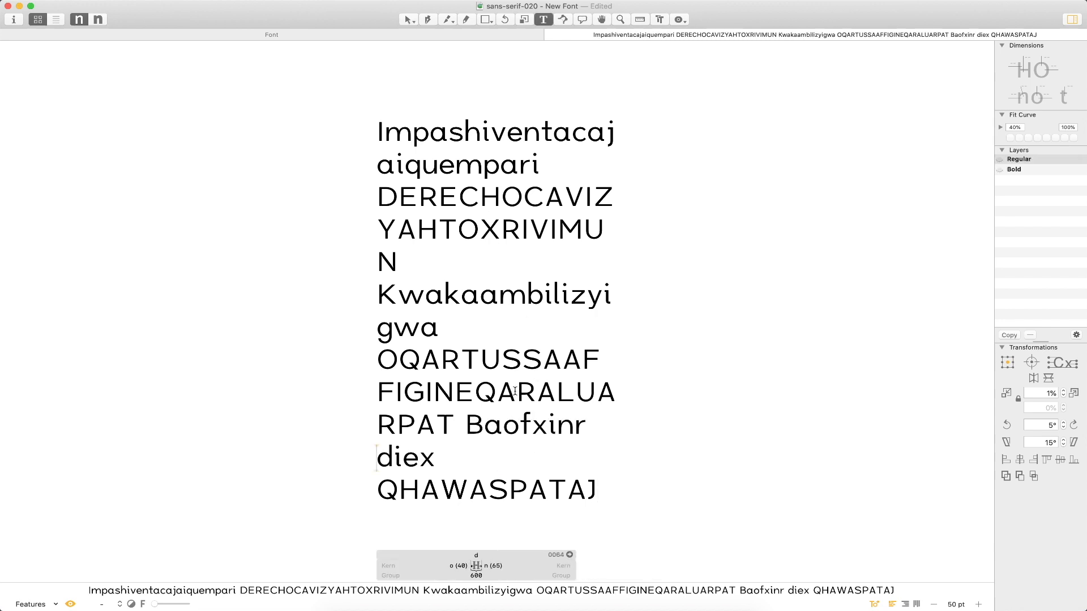
text(TA)
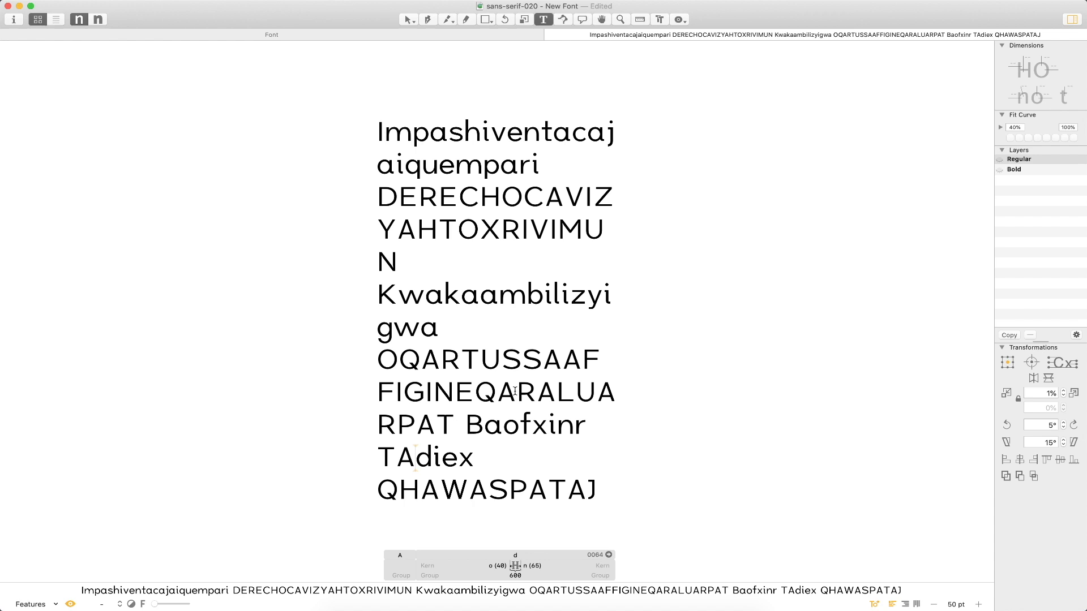
text(VW)
key(shift+Left)
text(A)
key(Left)
key(Left)
key(Left)
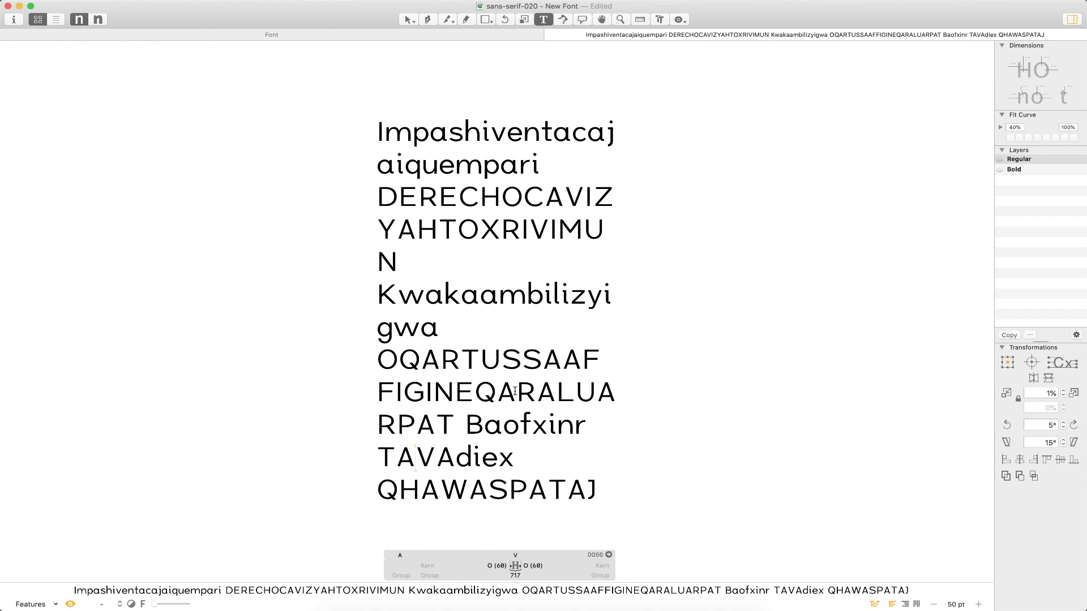
Examine the spacing between the letter pairs in TAVA and compare it with the spacing in DERECHO and diex.
key(Right)
key(Right)
key(Right)
key(Left)
key(Left)
key(Left)
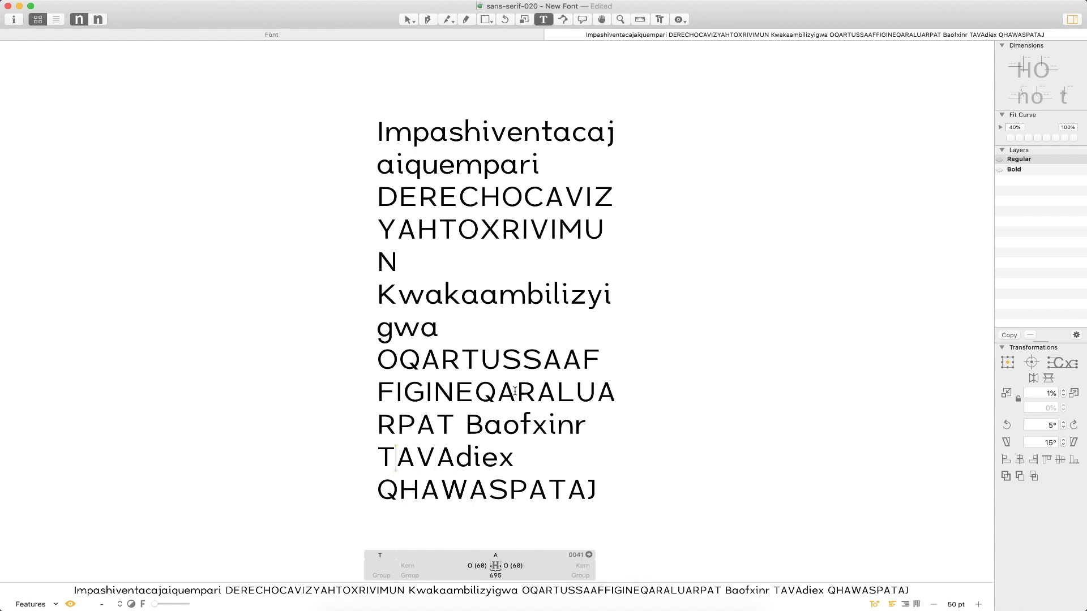
key(Right)
key(Right)
key(Right)
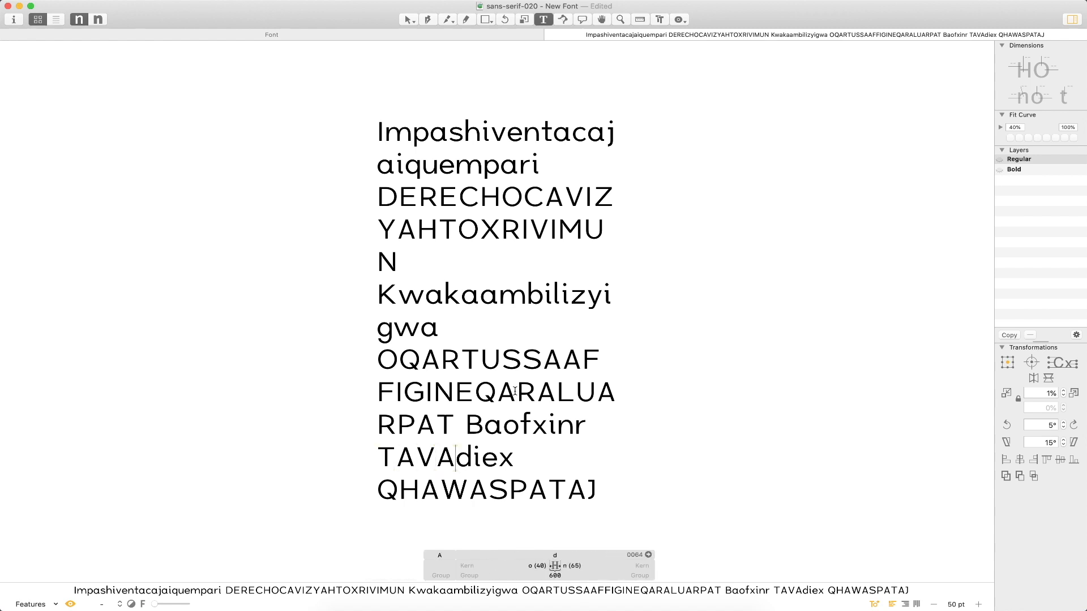
key(Left)
key(Left)
key(Left)
key(Left)
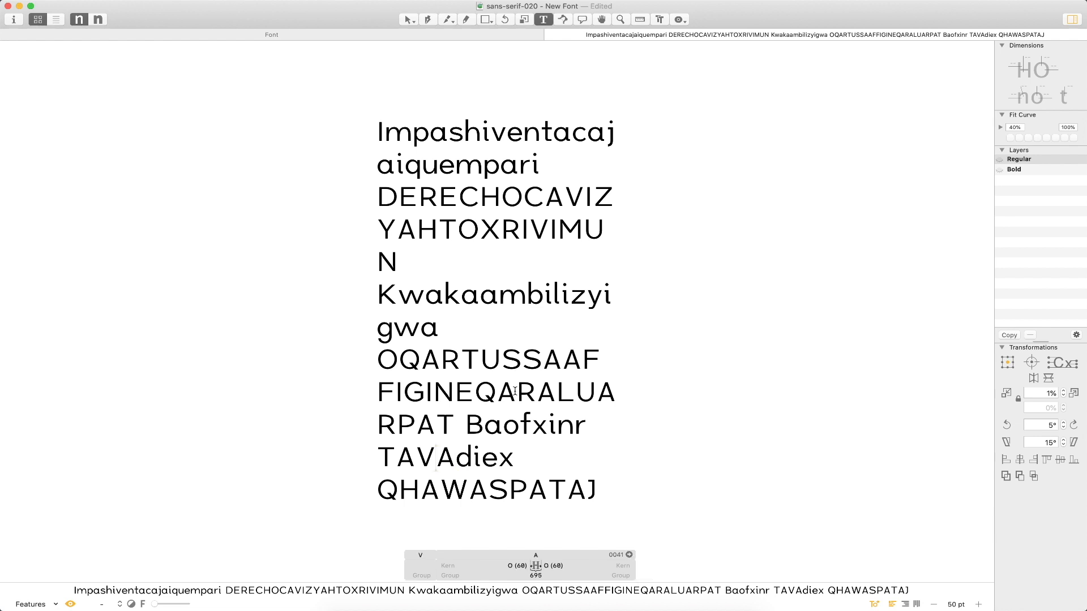
key(Right)
key(Right)
key(Right)
key(Right)
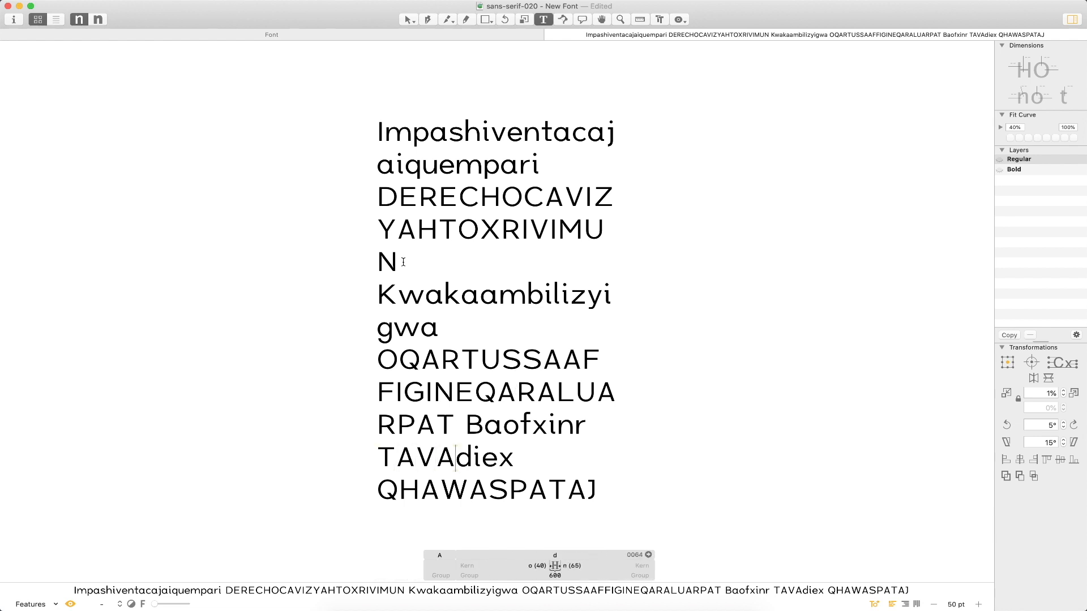
click(436, 203)
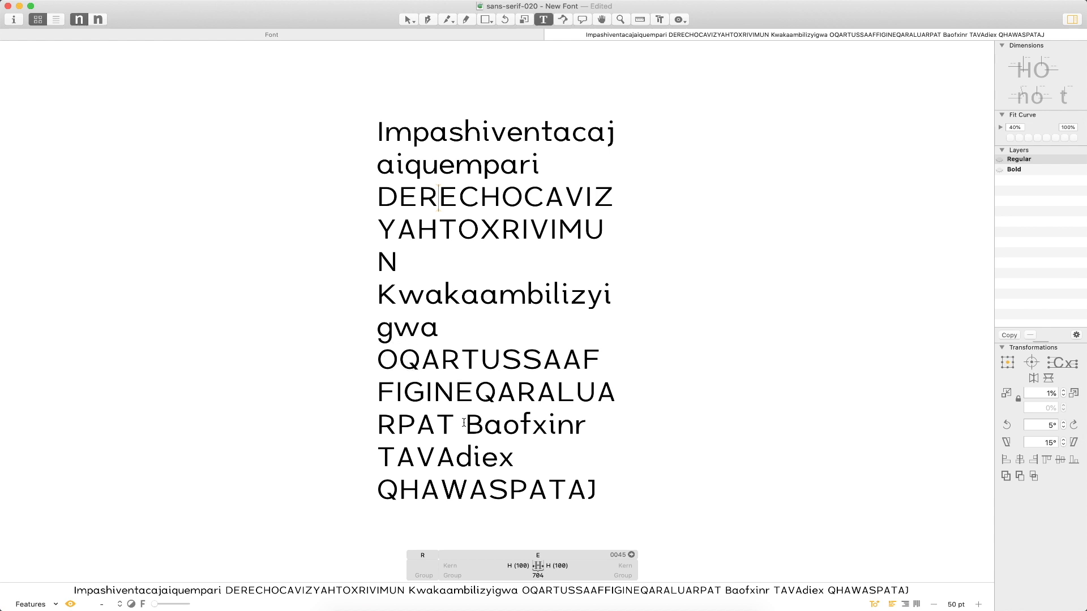
click(469, 451)
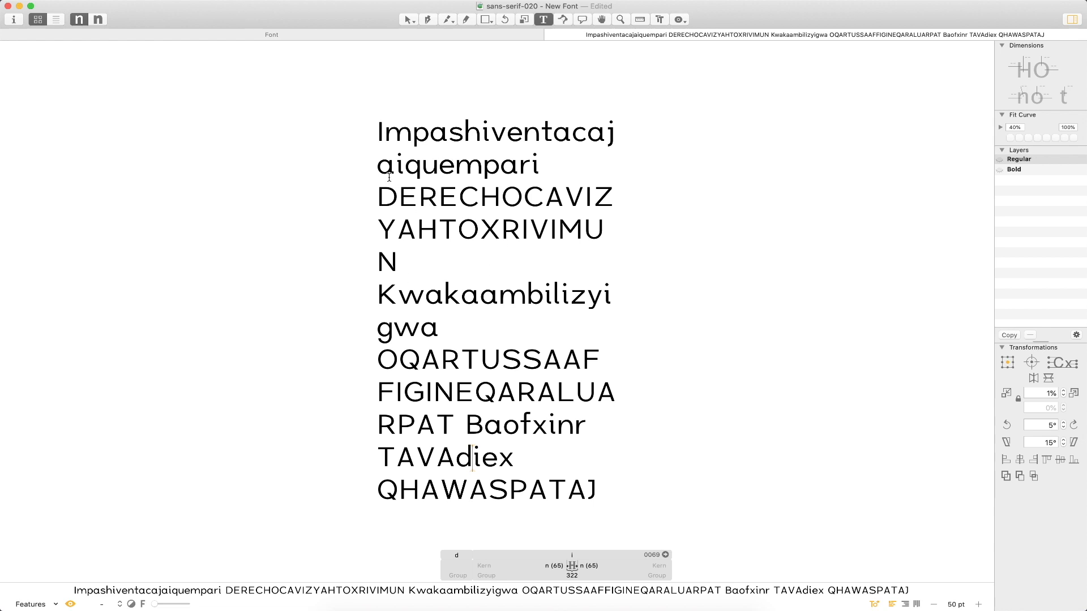
Enlarge the beginning of the sample text to about 269 pt and insert hnn after the first a of aiquempari.
key(Escape)
key(super+space)
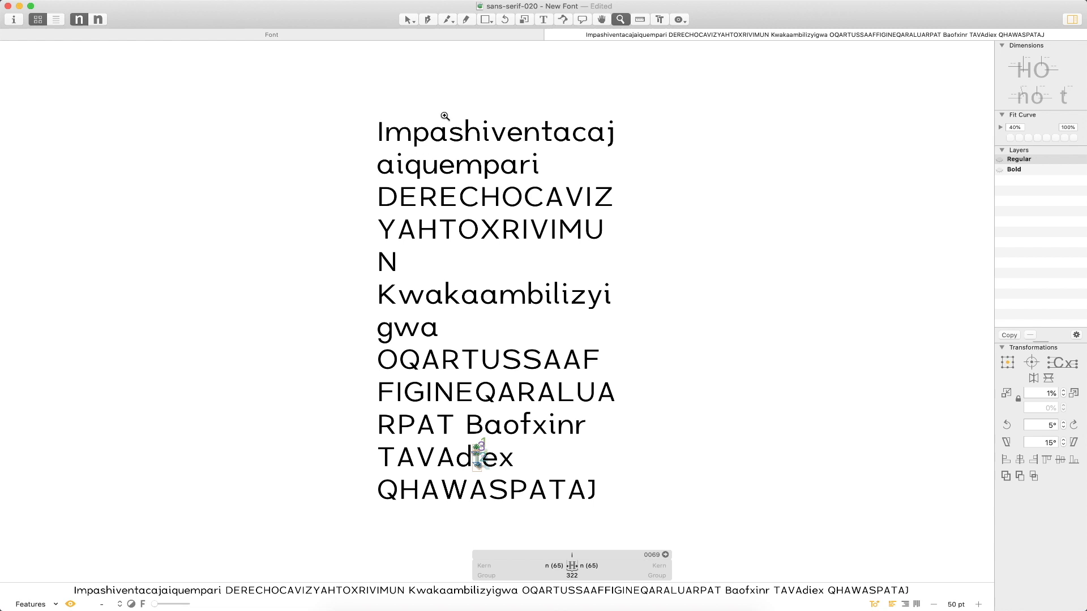
drag(444, 116, 354, 219)
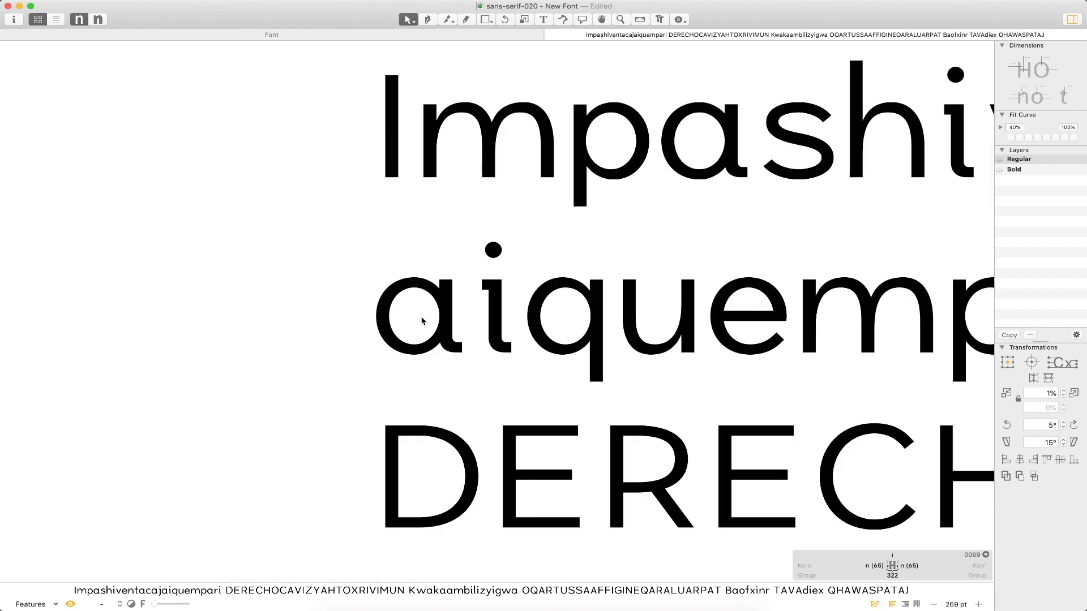
key(t)
click(486, 320)
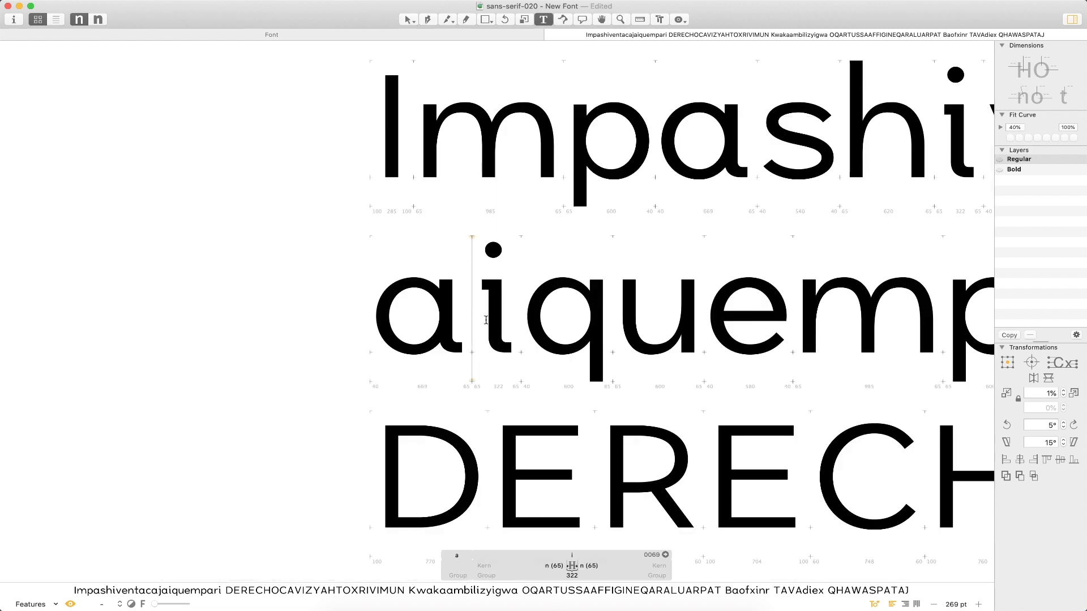
text(h)
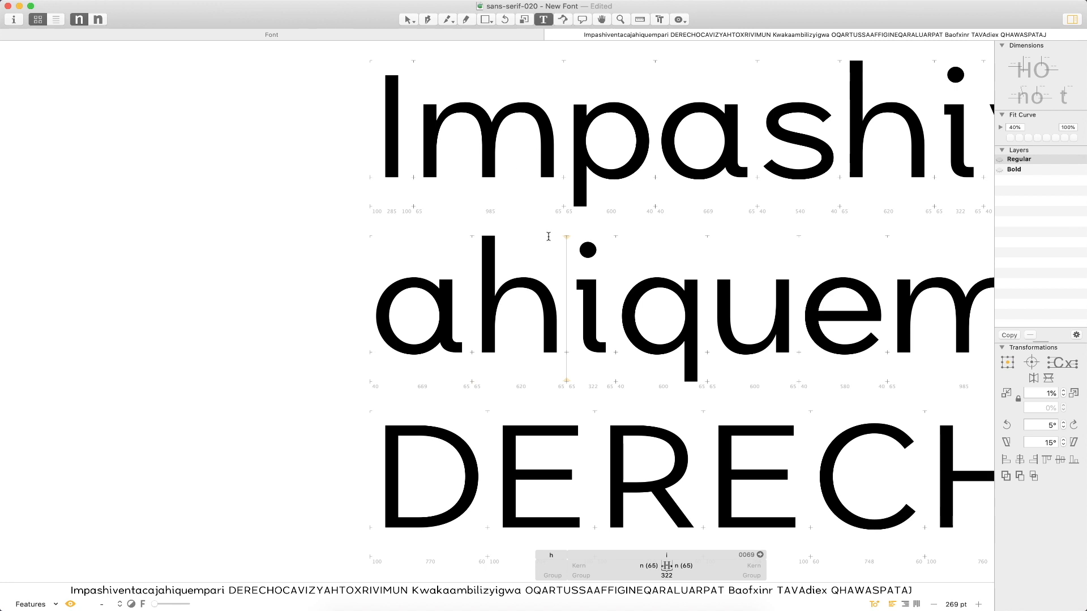
text(nn)
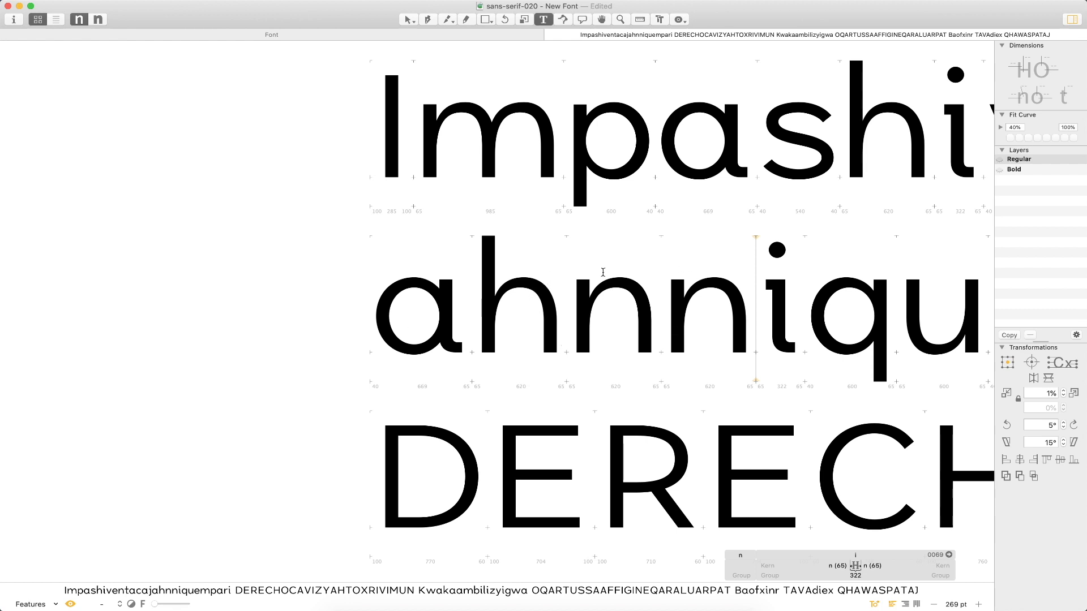
Set the right sidebearing of the lowercase a to reference o.
click(550, 289)
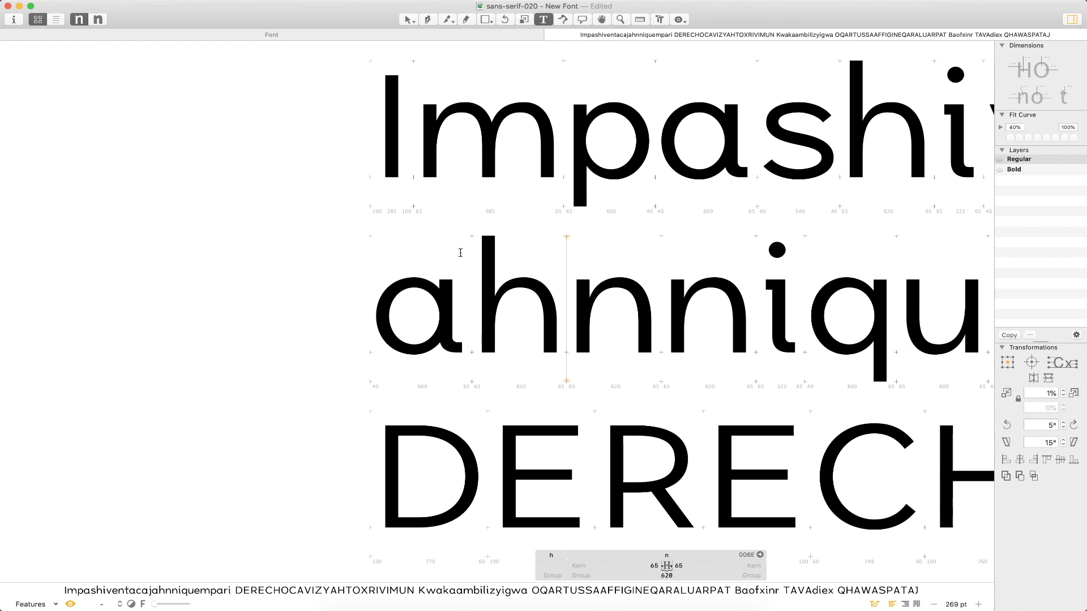
click(466, 344)
key(Escape)
click(486, 566)
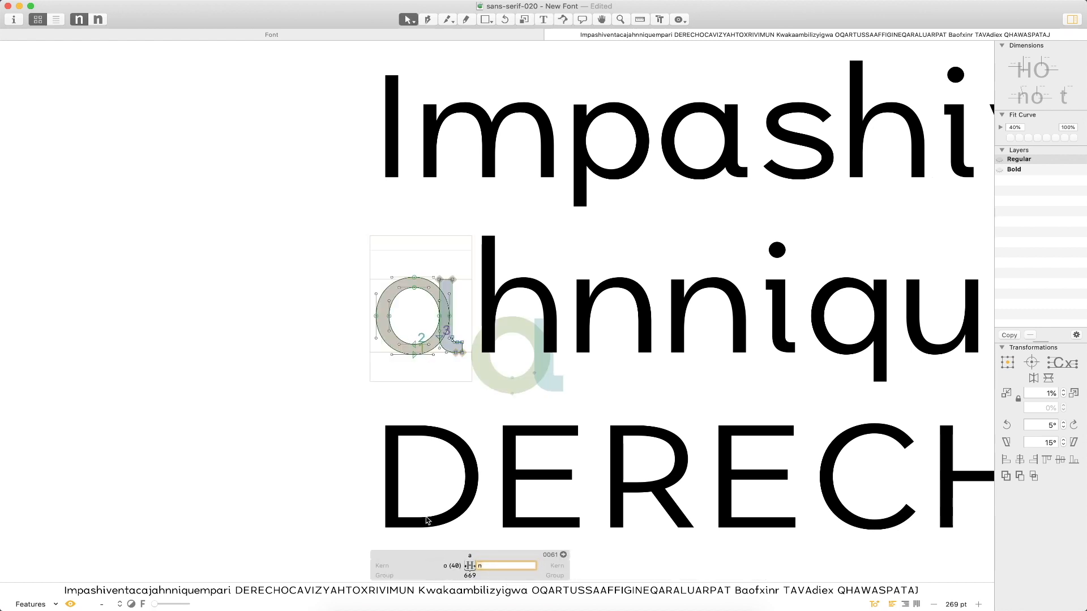
key(Escape)
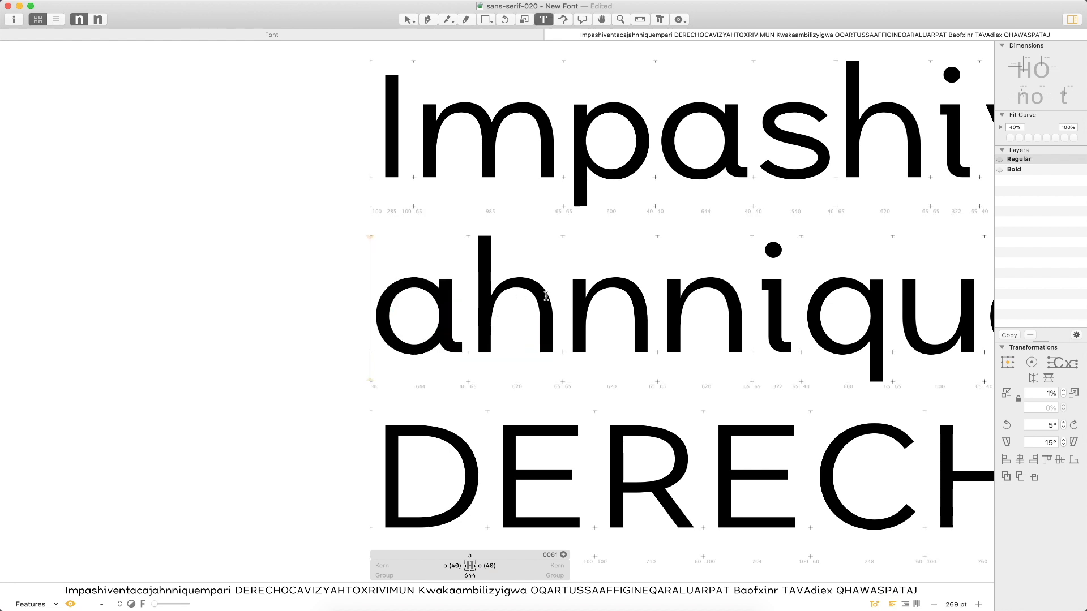
Check the gap between a and h, and set the right sidebearing of a to the formula =n*.74.
click(525, 357)
click(439, 327)
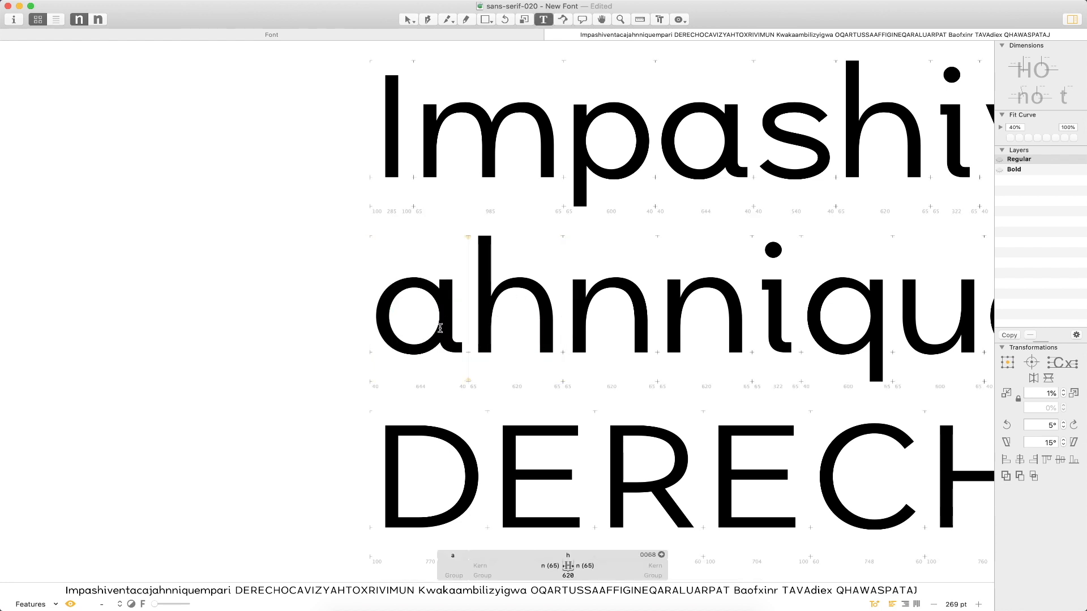
double_click(425, 324)
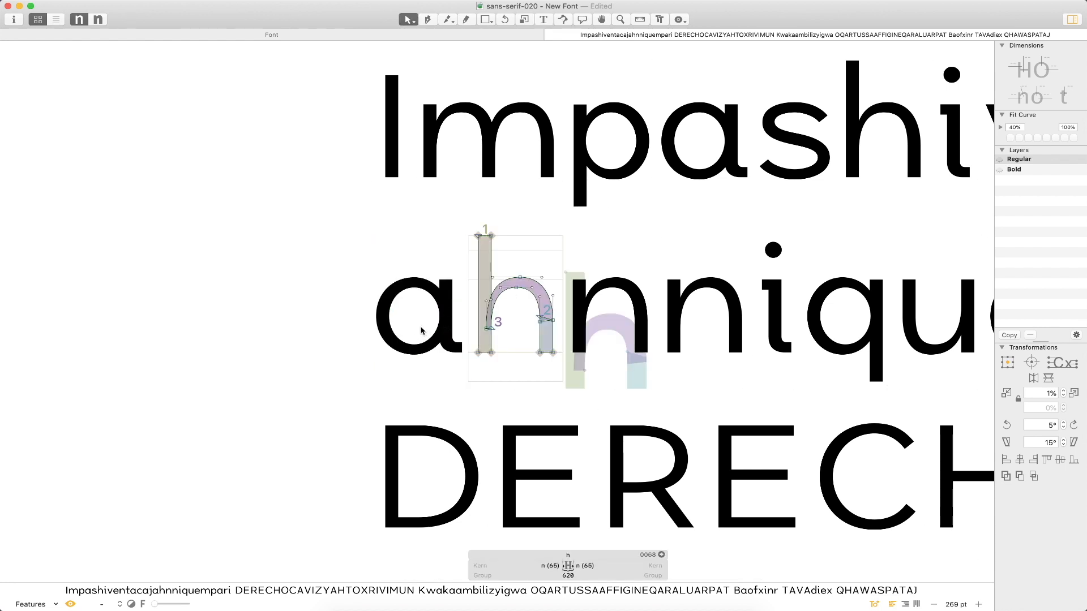
click(503, 566)
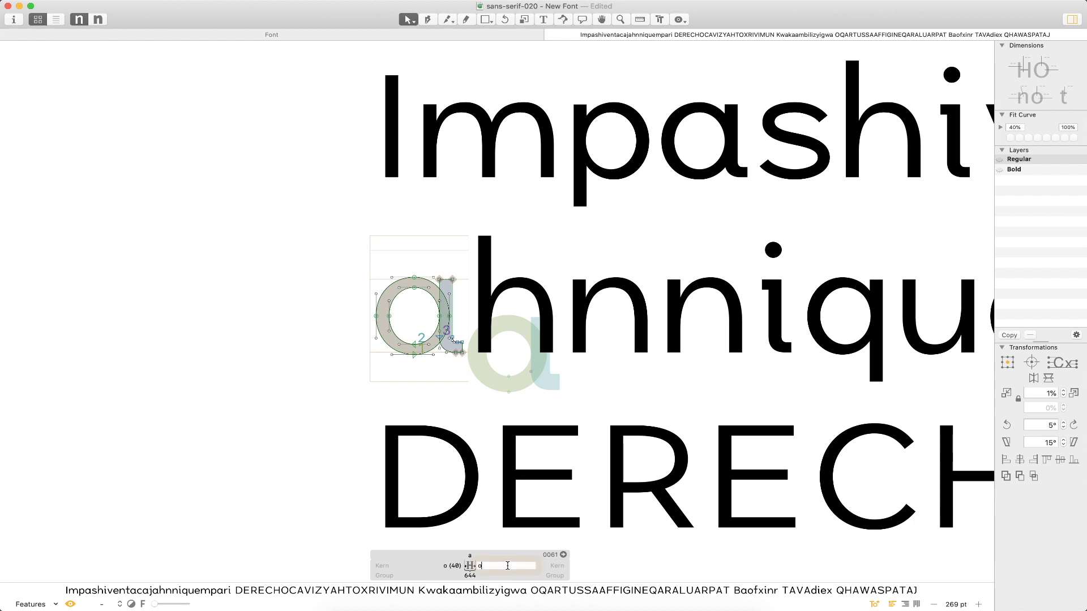
text(=n*.74)
key(Return)
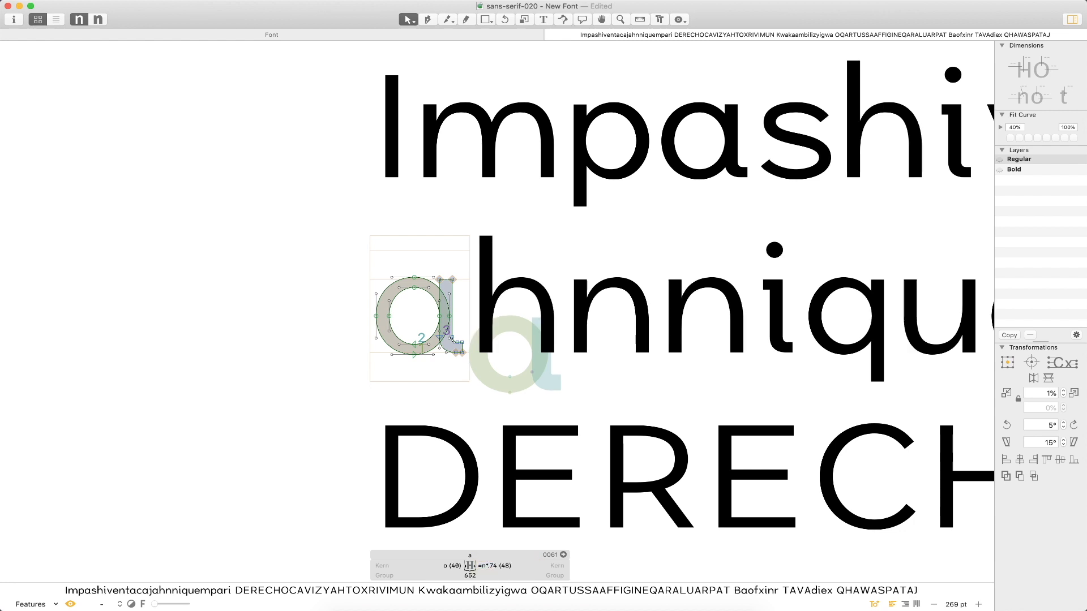
Set the right sidebearing formula of a to =n*.75 and compare its gap with the spacing of the following letters.
click(513, 568)
key(BackSpace)
text(5)
key(Return)
key(t)
click(553, 309)
click(631, 318)
key(Escape)
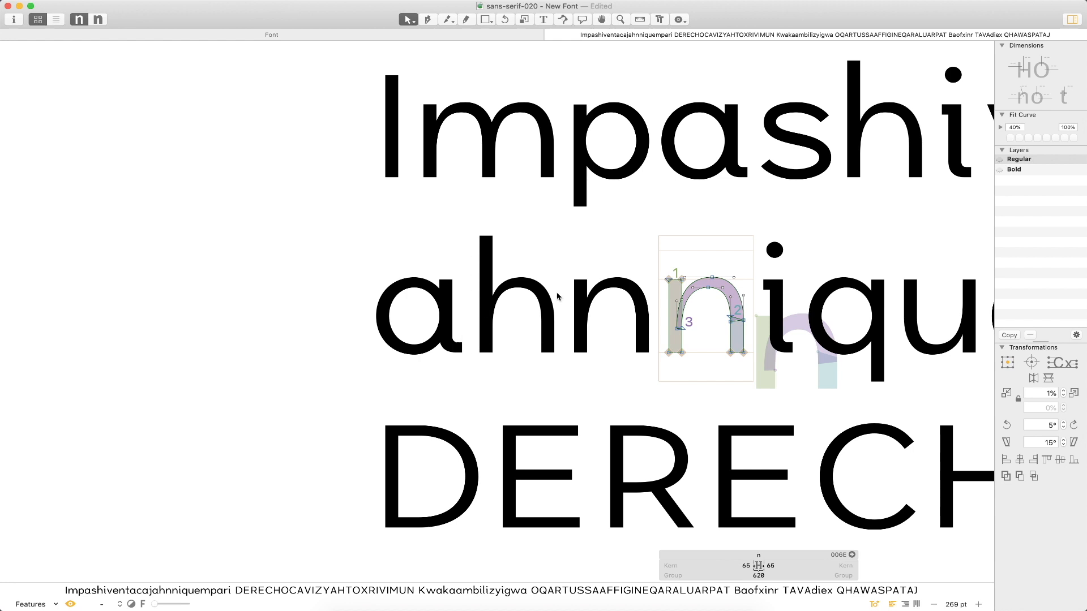
double_click(452, 322)
key(t)
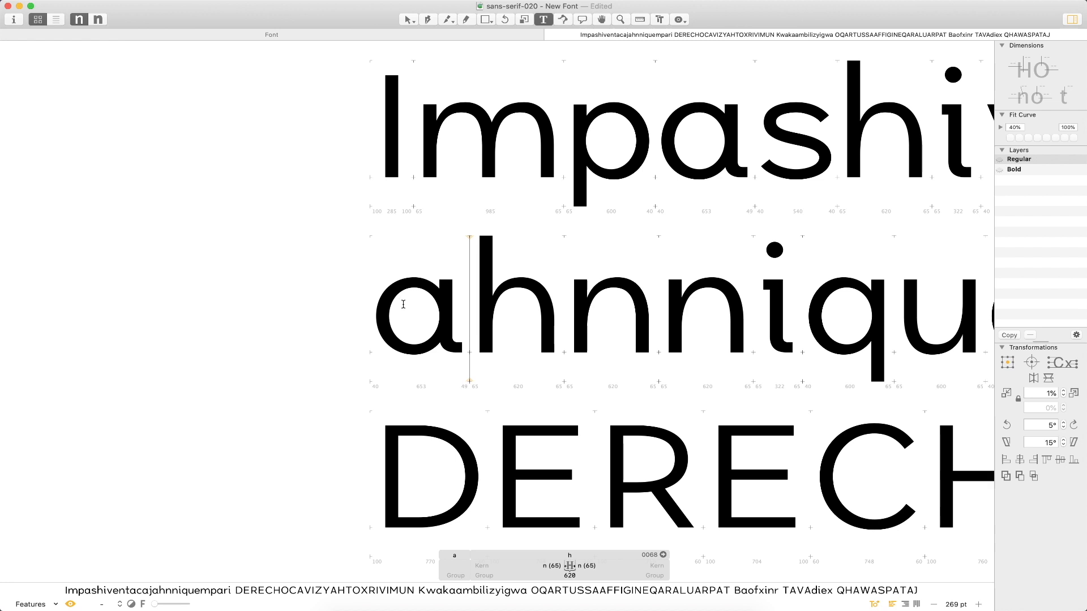
Tighten the right sidebearing of a with the formula =n*.5 and compare the result with the neighbouring n glyphs.
key(Escape)
click(524, 565)
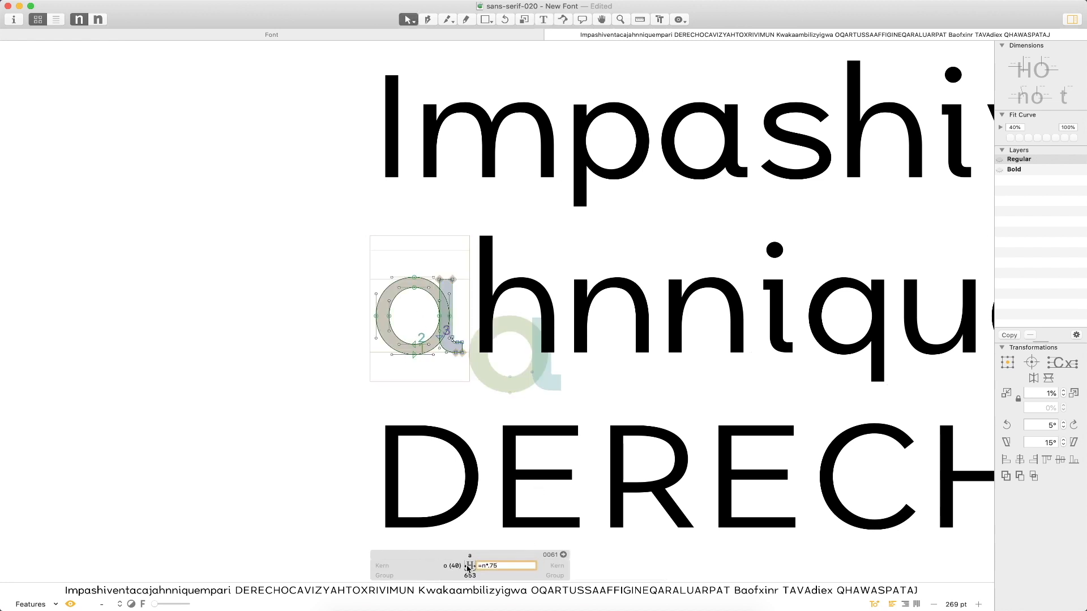
key(Return)
click(515, 566)
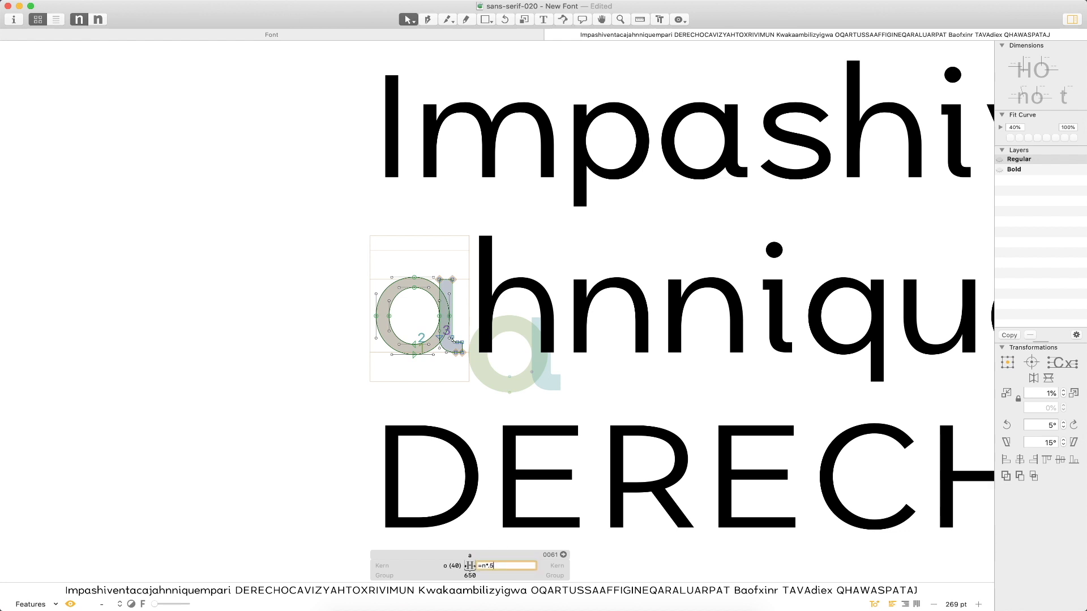
key(Return)
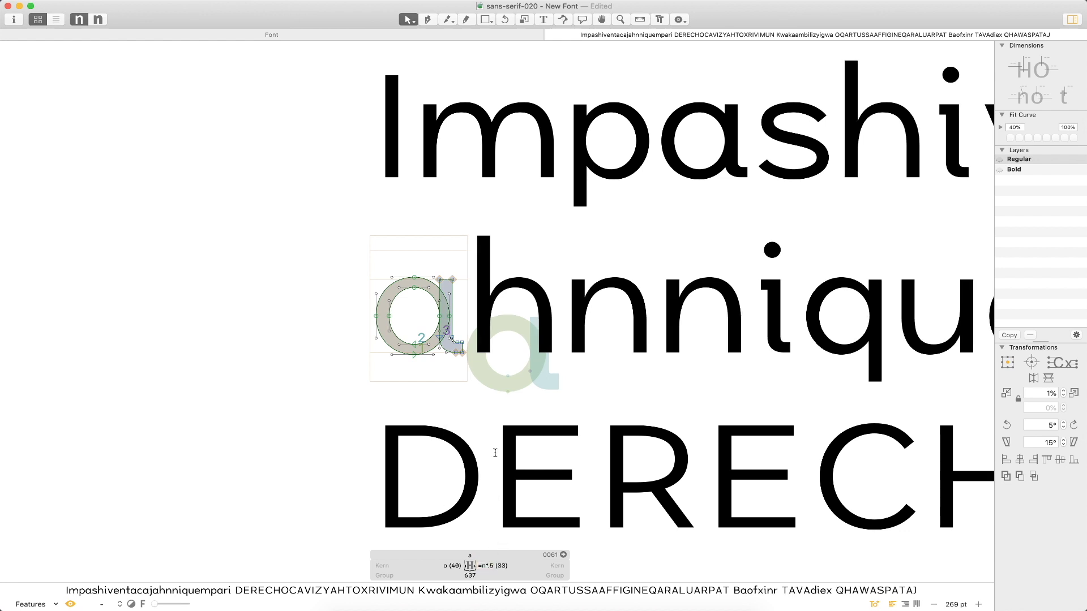
key(t)
click(539, 364)
key(Escape)
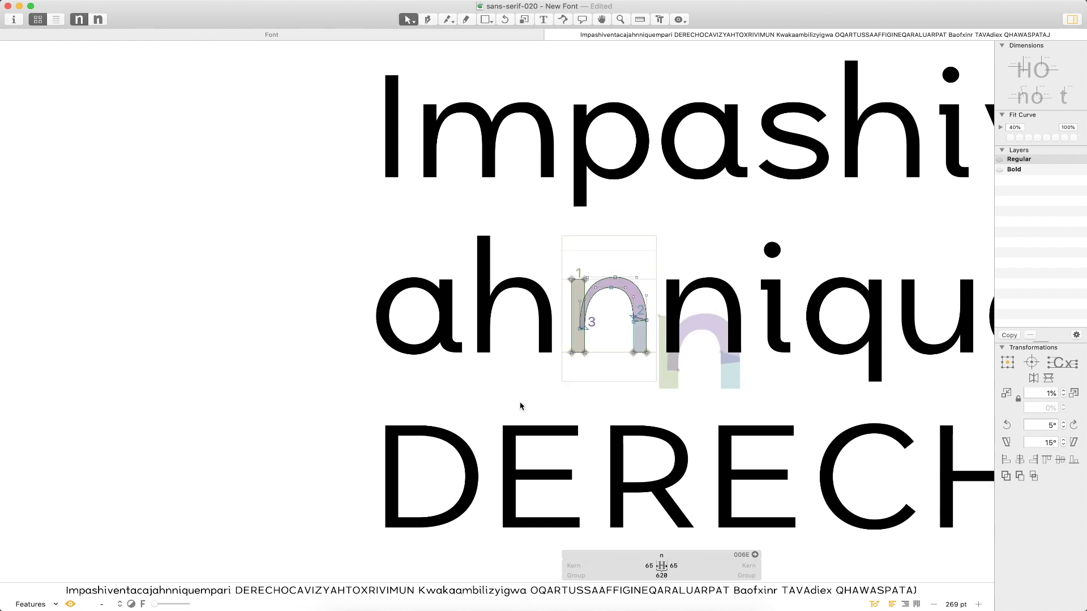
key(t)
click(657, 313)
key(Escape)
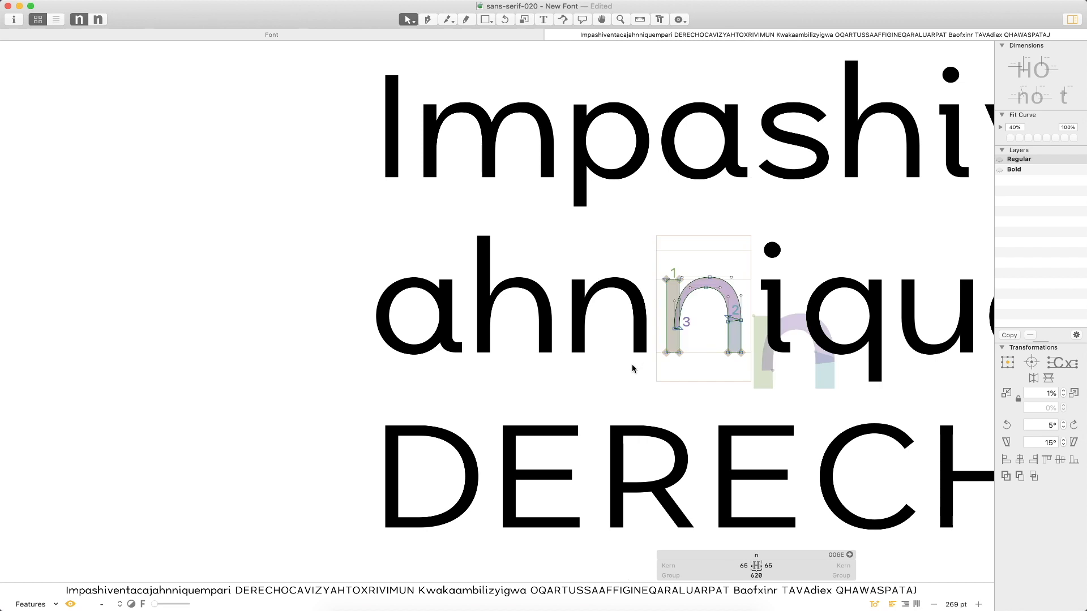
Set the right sidebearing of the lowercase a to the formula =n*.6.
double_click(420, 307)
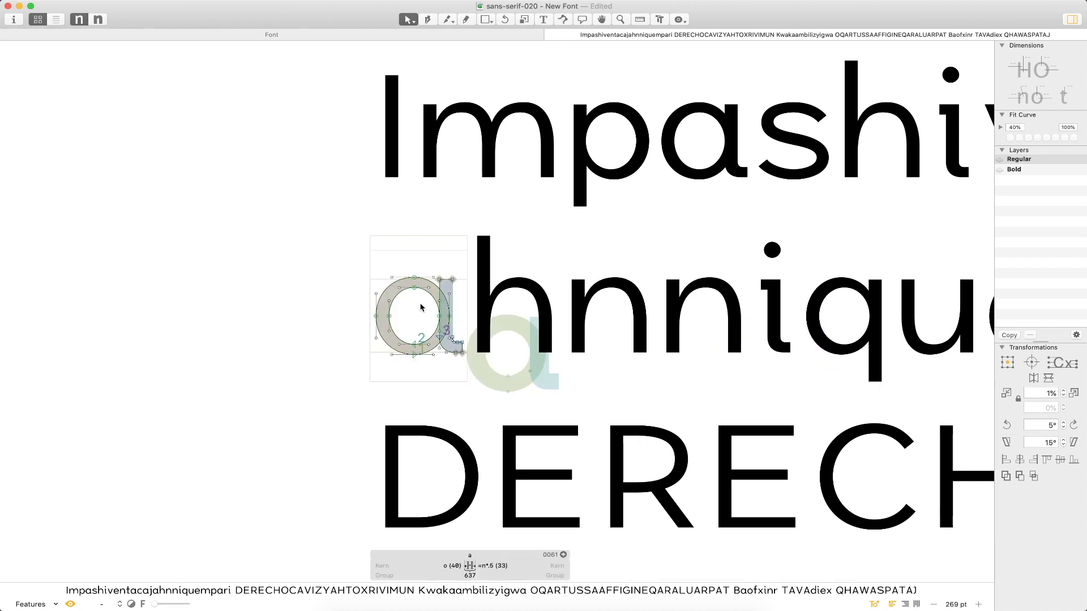
click(522, 566)
key(BackSpace)
text(6)
key(Return)
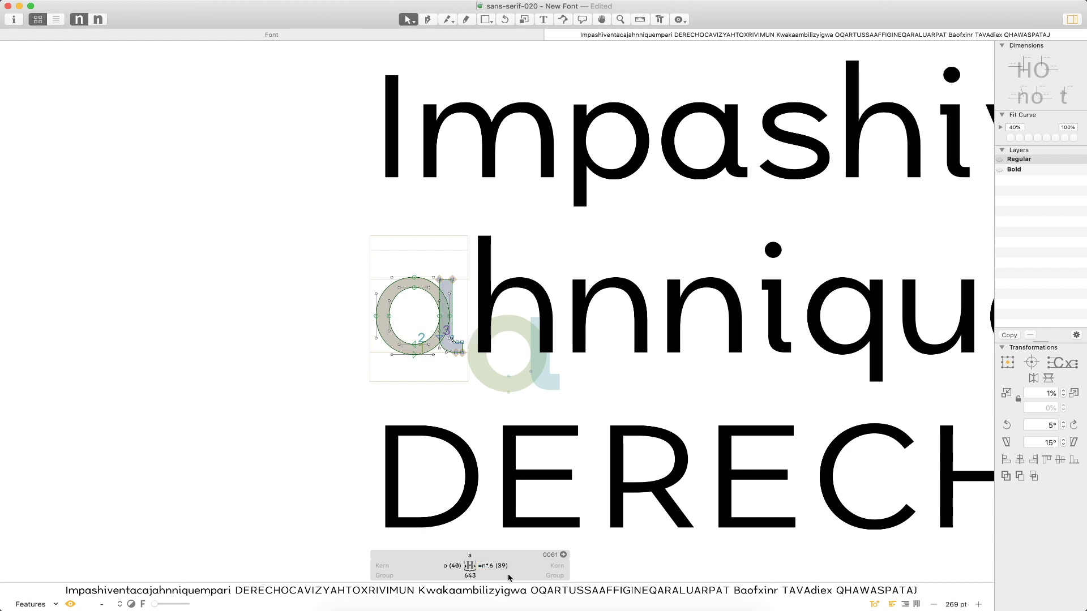
Review the spacing of the lowercase a across the sample words at a smaller text size.
key(t)
click(700, 323)
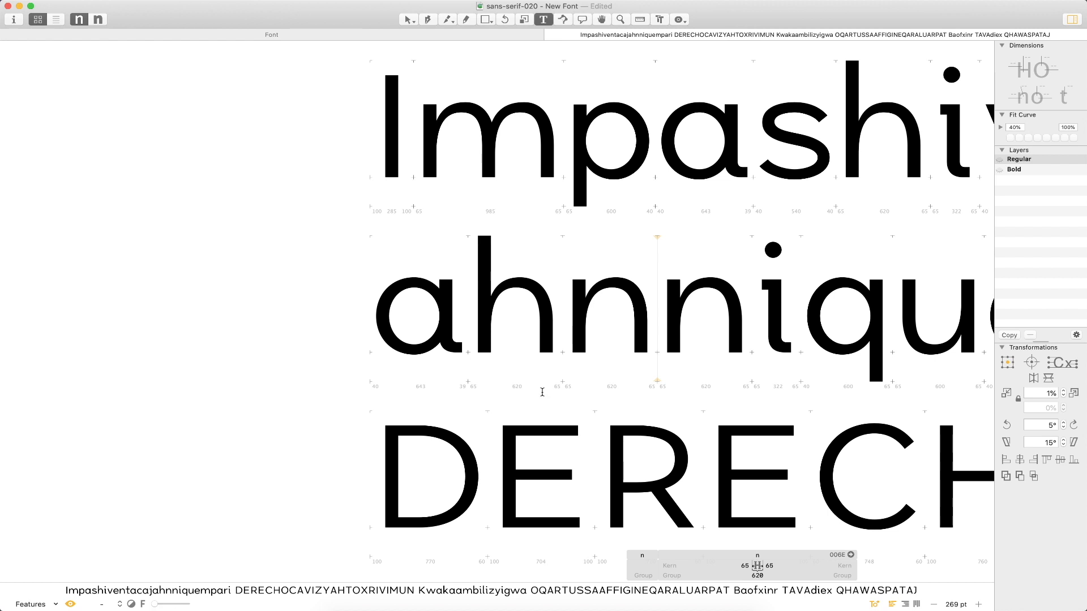
key(Escape)
key(super+minus)
key(super+minus)
key(super+minus)
key(super+minus)
key(super+minus)
key(space)
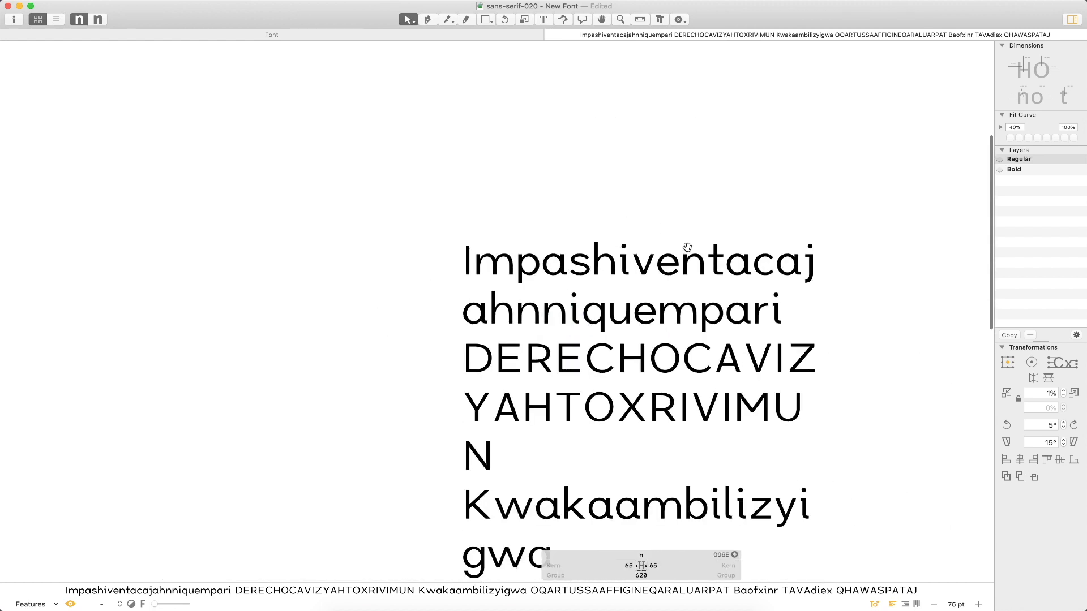
drag(702, 253, 595, 207)
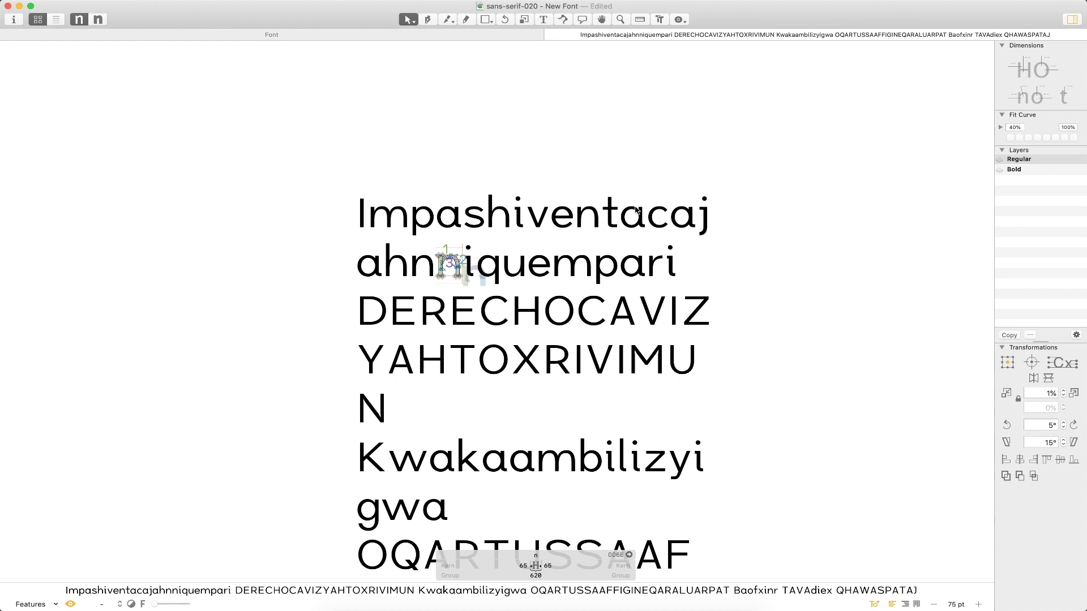
drag(494, 366, 484, 260)
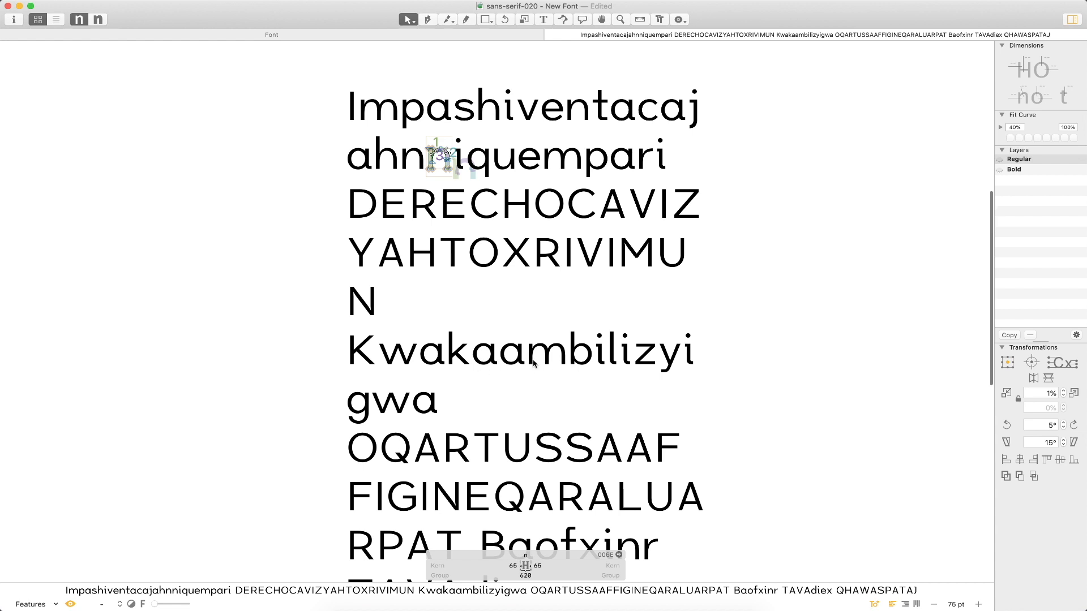
key(space)
drag(541, 433, 547, 383)
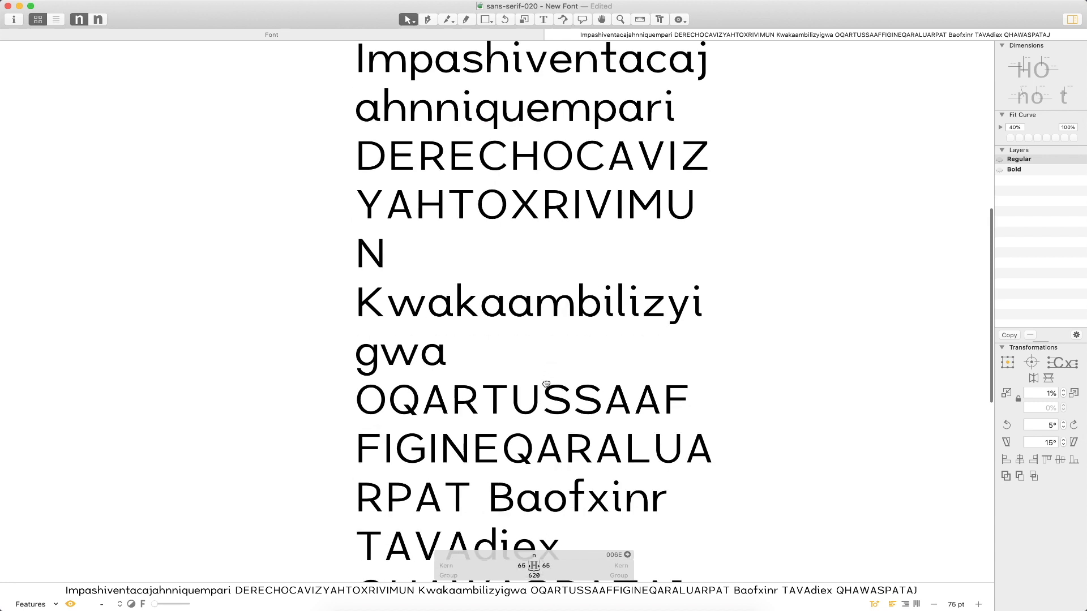
Insert kh before the k in Kwakaambilizyigwa and compare the gaps on both sides of the k glyphs.
double_click(470, 317)
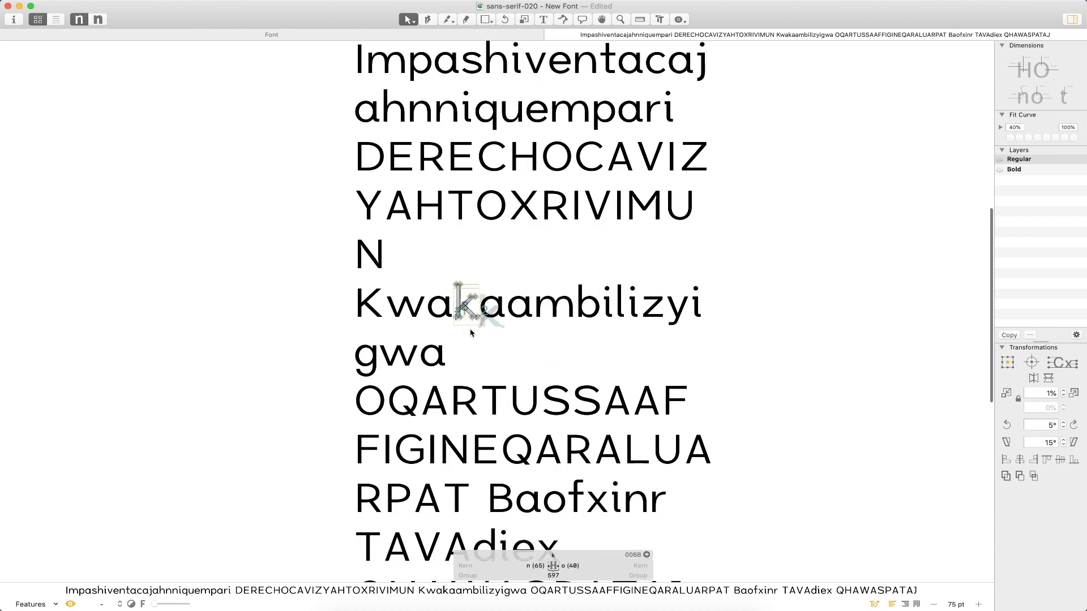
key(z)
drag(560, 252, 488, 297)
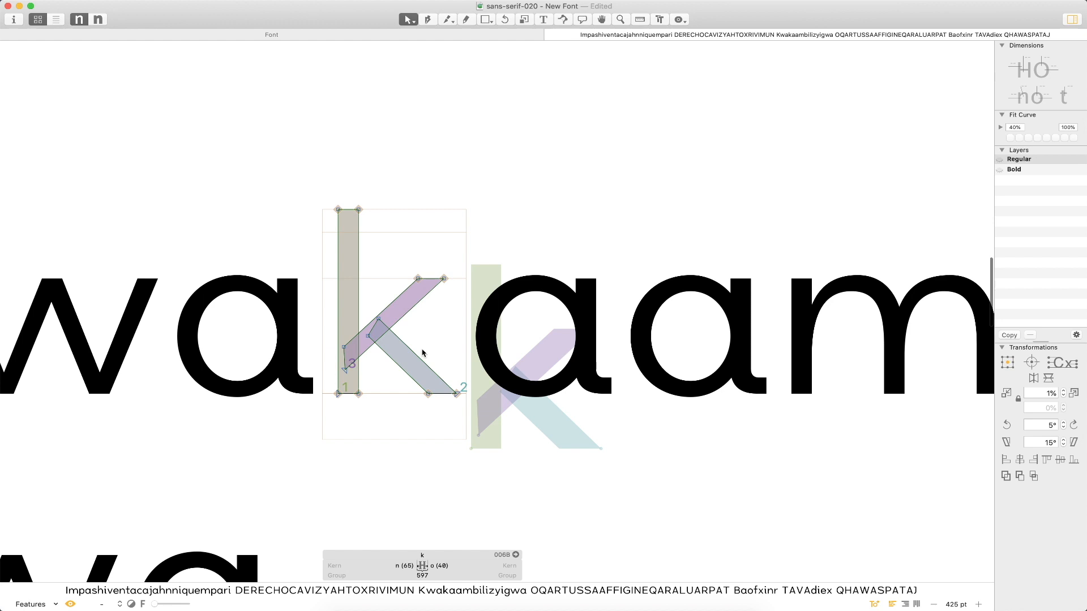
key(t)
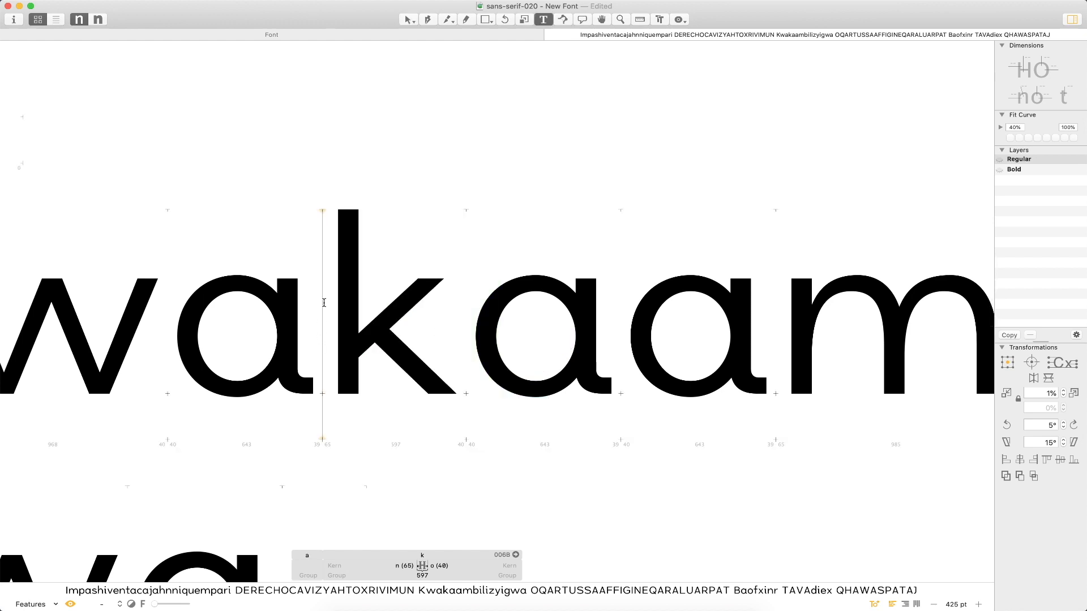
text(kh)
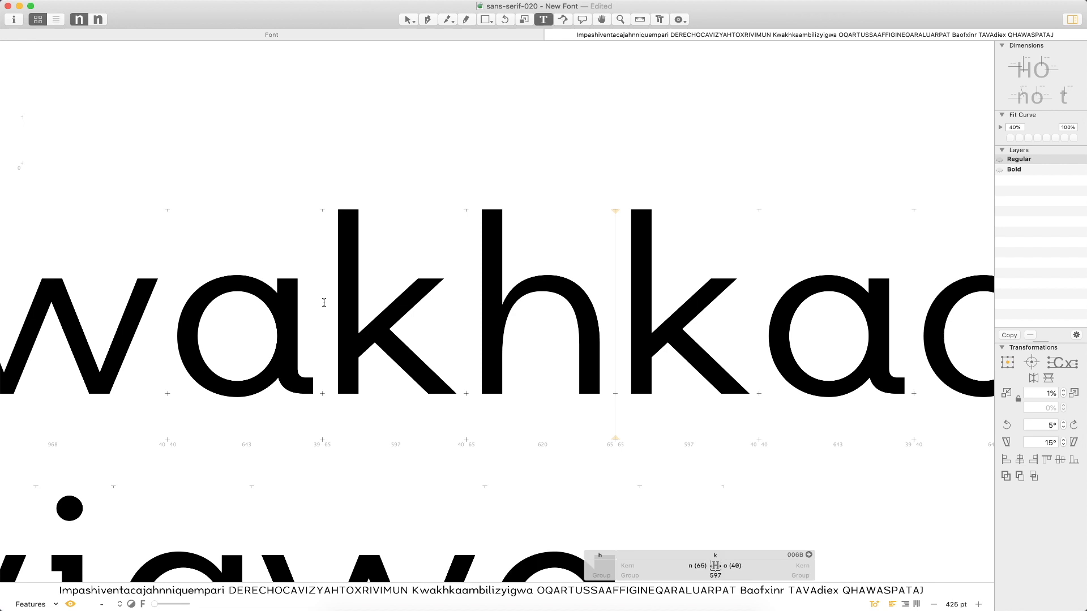
key(Escape)
key(space)
drag(760, 210, 619, 212)
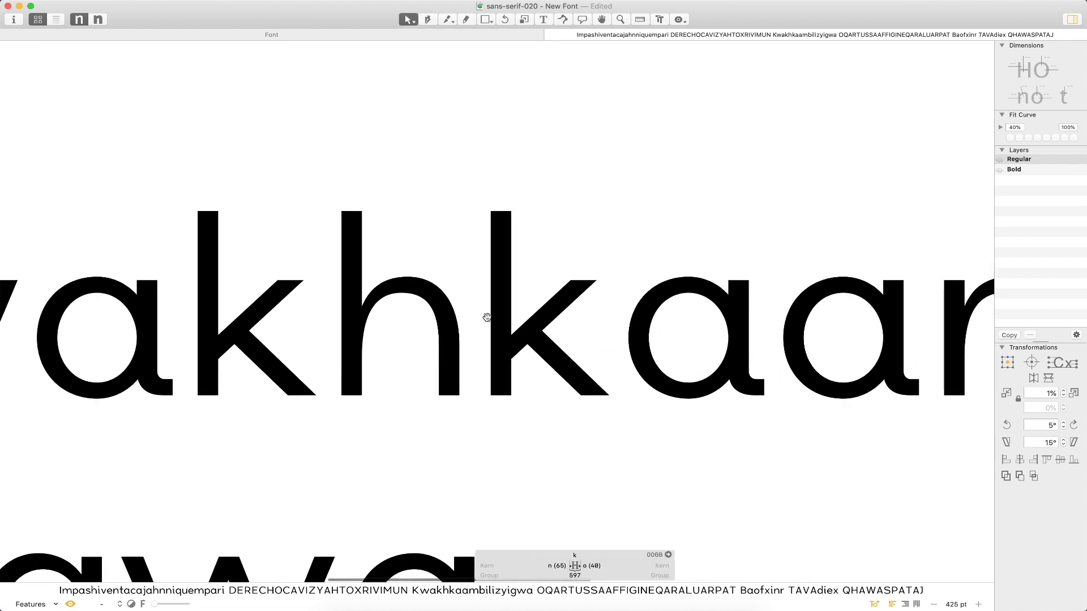
key(t)
click(774, 327)
key(Escape)
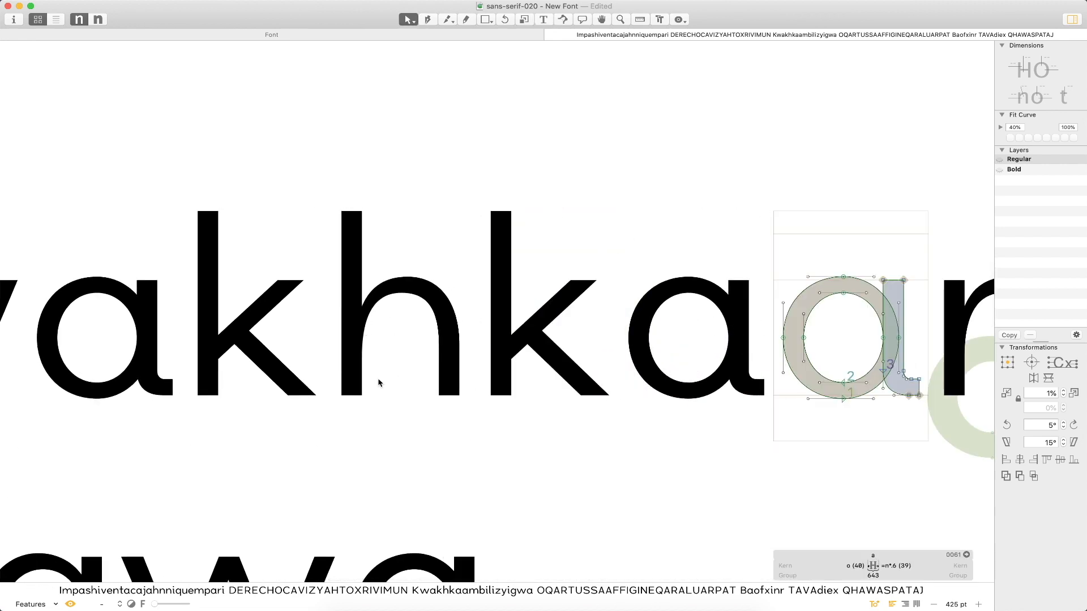
Insert an n between the h and the second k in the test word.
key(t)
click(462, 318)
text(n)
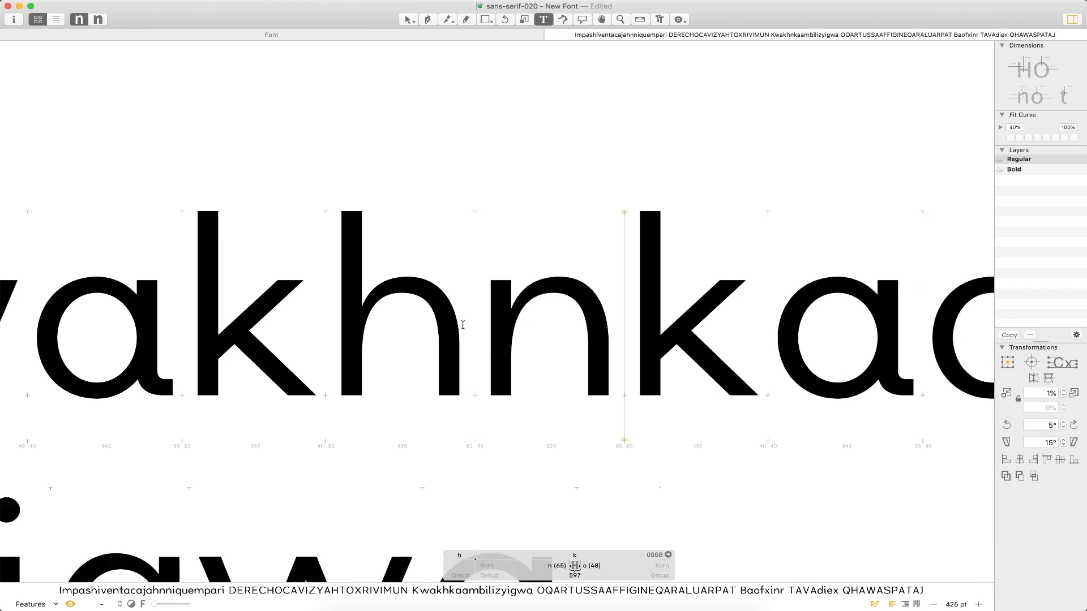
key(Escape)
key(space)
drag(814, 248, 712, 249)
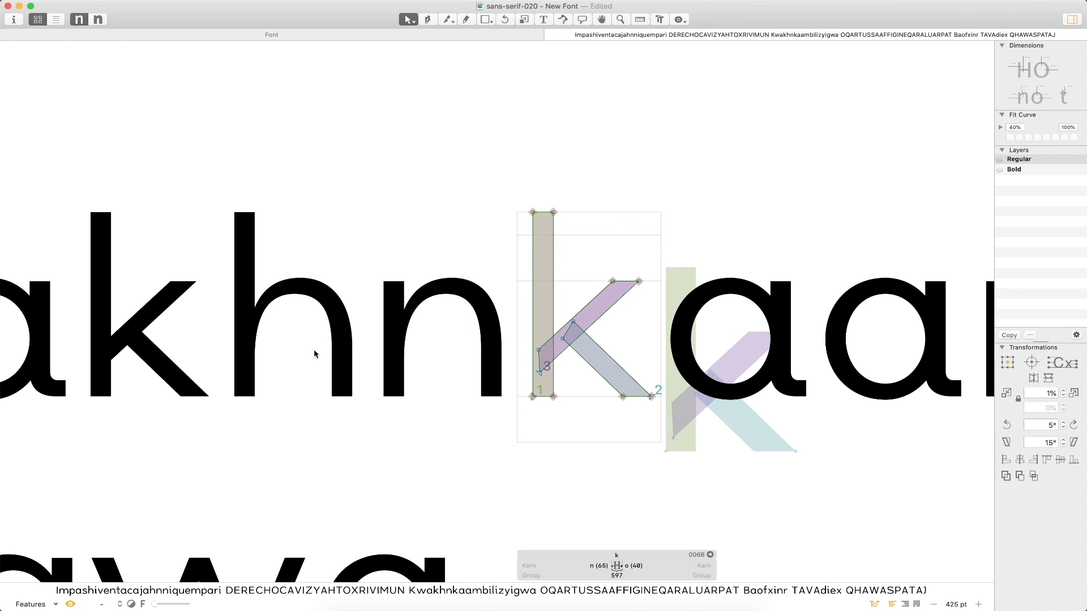
Insert a k between the h and n, and inspect its spacing against the neighbouring letters.
key(t)
click(369, 342)
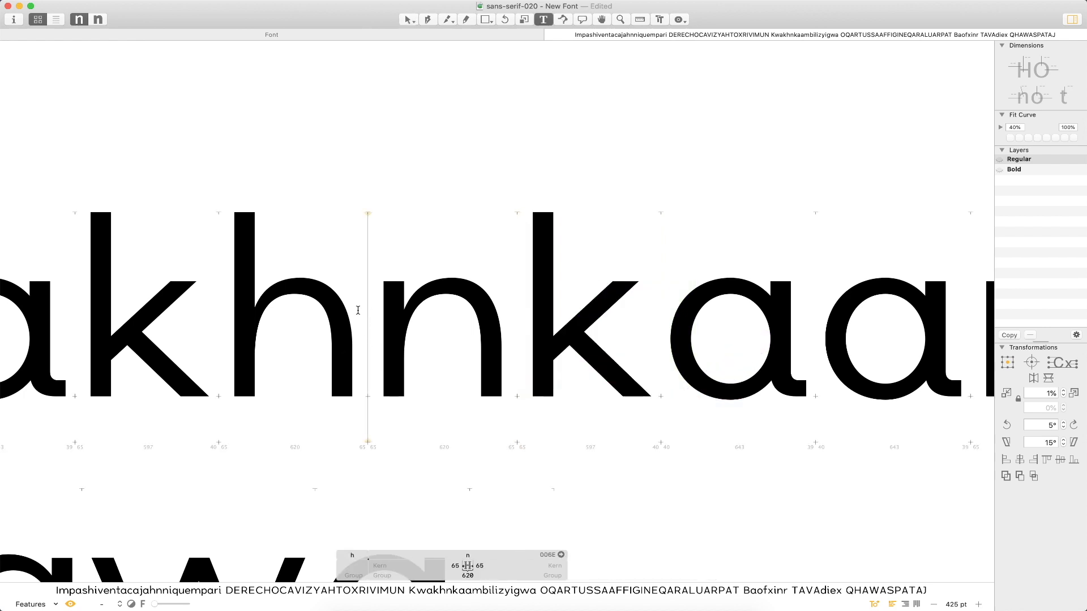
text(k)
key(Escape)
key(super+minus)
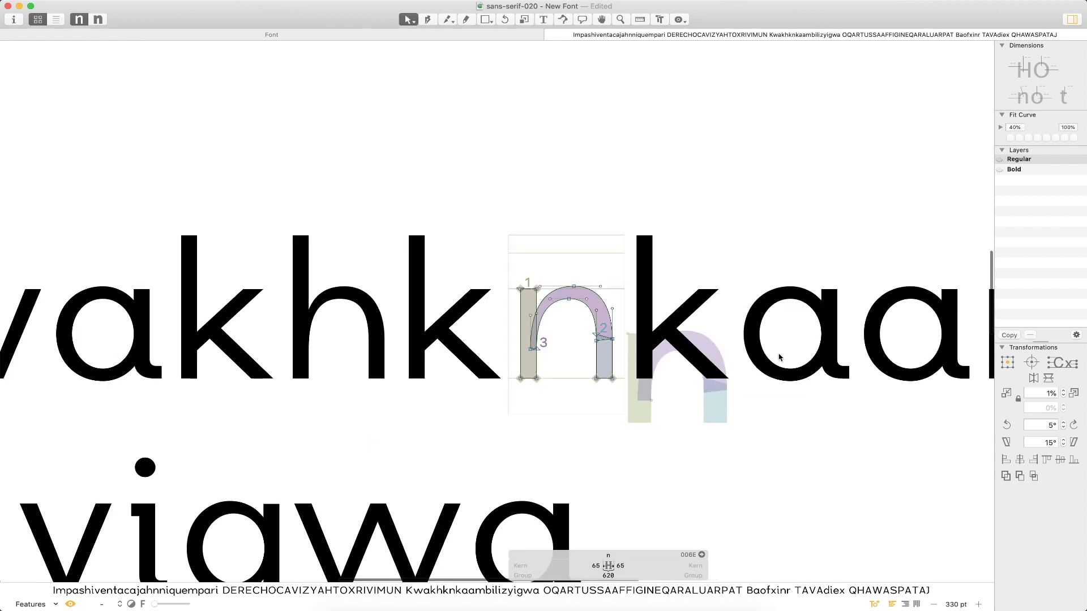
key(t)
click(850, 337)
key(Escape)
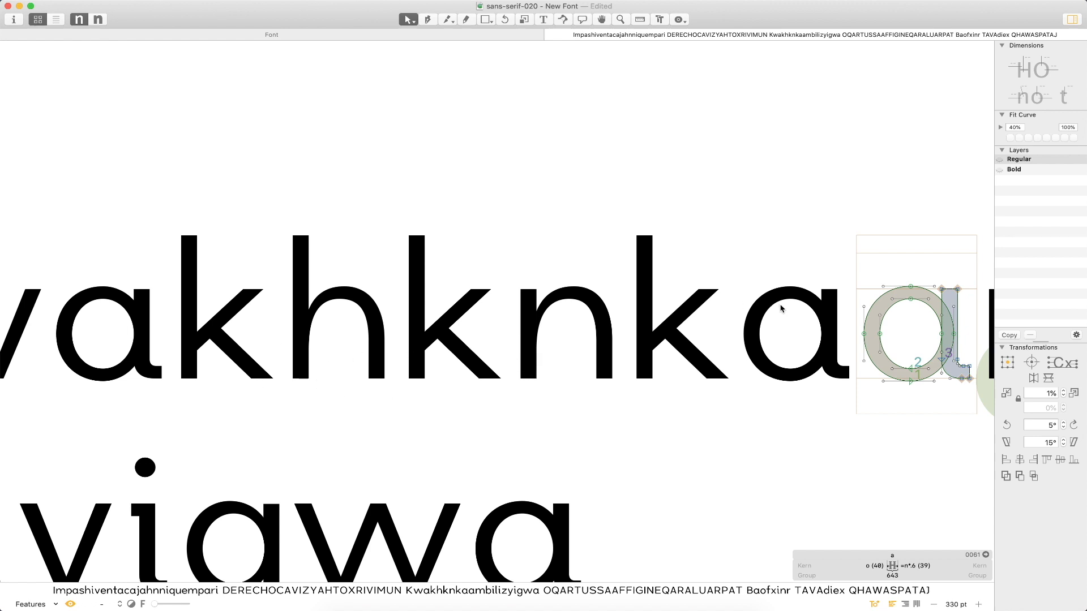
Set the right sidebearing of the lowercase k to the formula =o*.5 and compare its gaps to n and a.
double_click(478, 337)
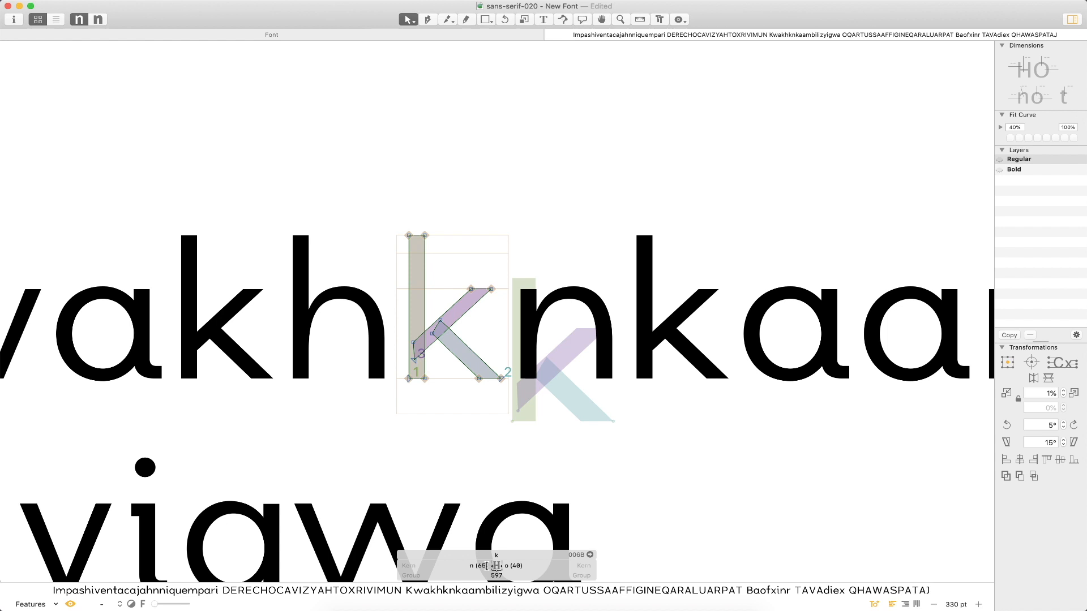
click(529, 564)
text(=o*.5)
key(Return)
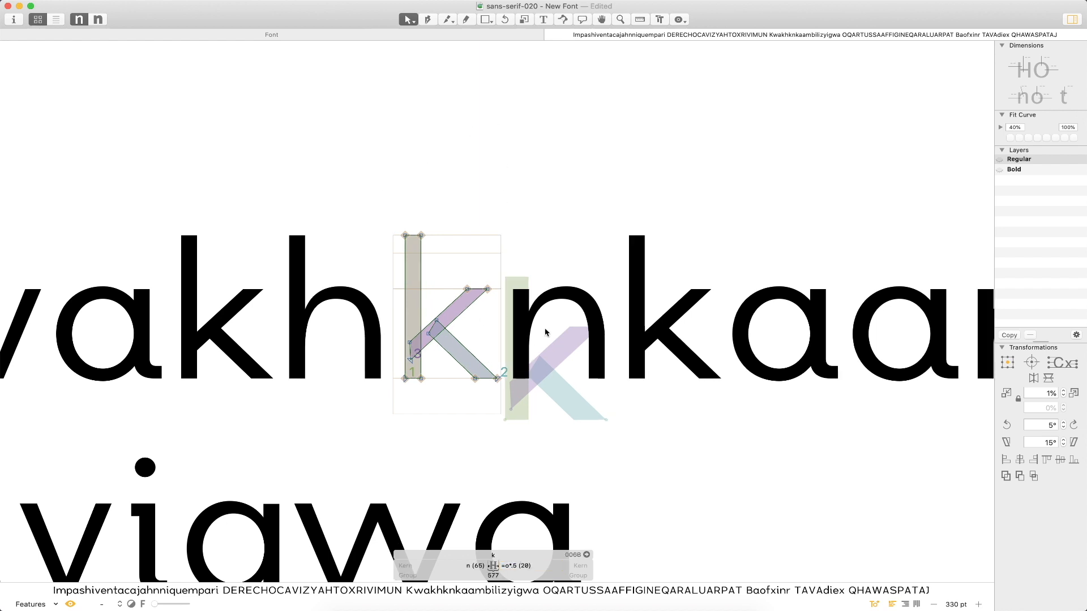
key(t)
click(709, 323)
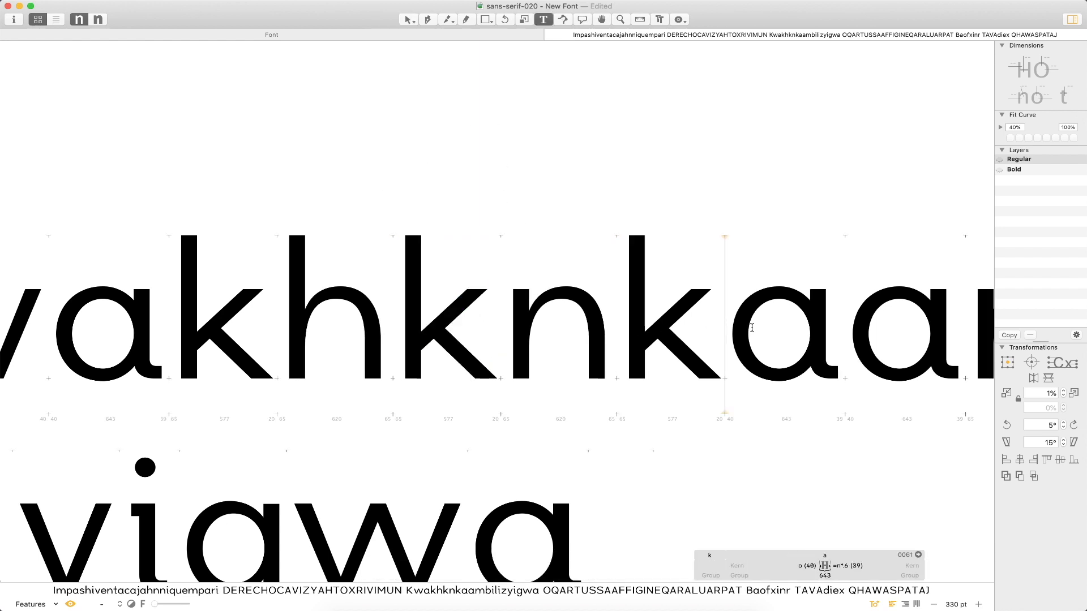
key(Escape)
key(t)
click(846, 309)
key(Escape)
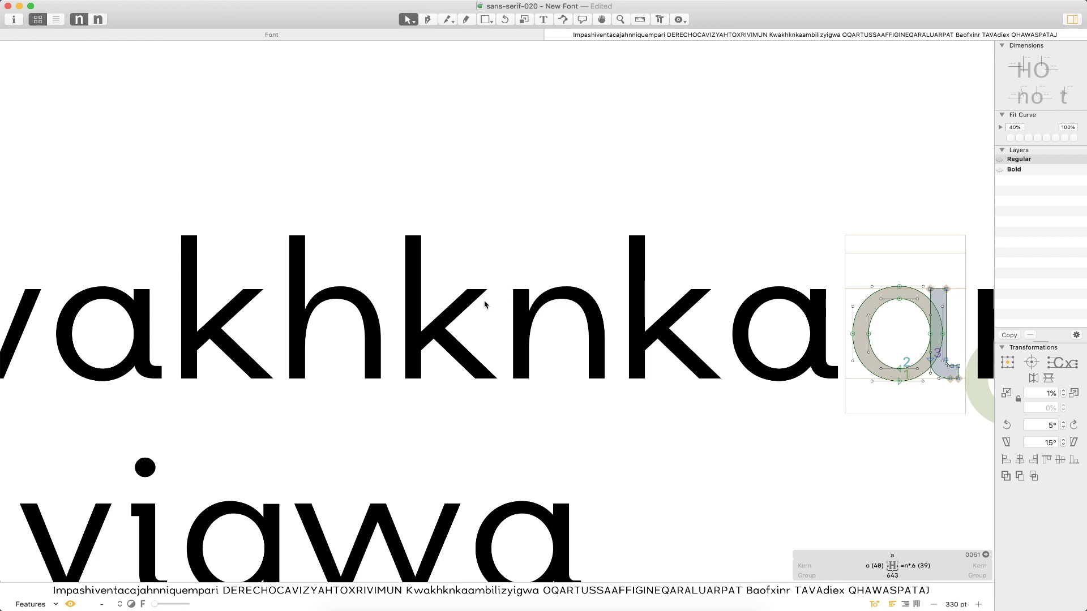
Set the right sidebearing of the lowercase k to the formula =o*.45 and check its gap to the following letters.
double_click(487, 324)
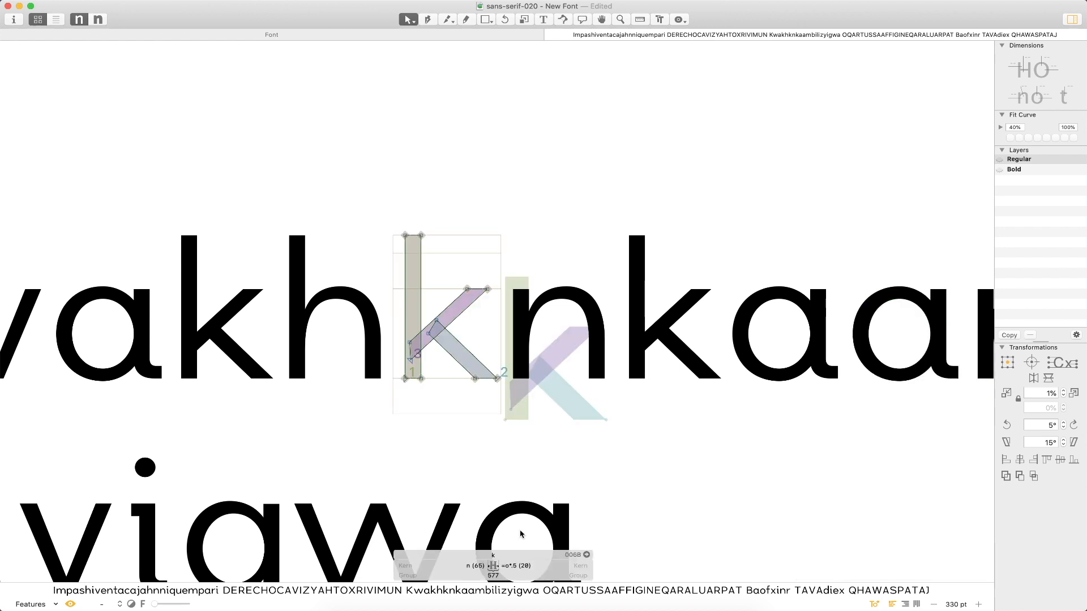
click(536, 565)
text(4)
key(Return)
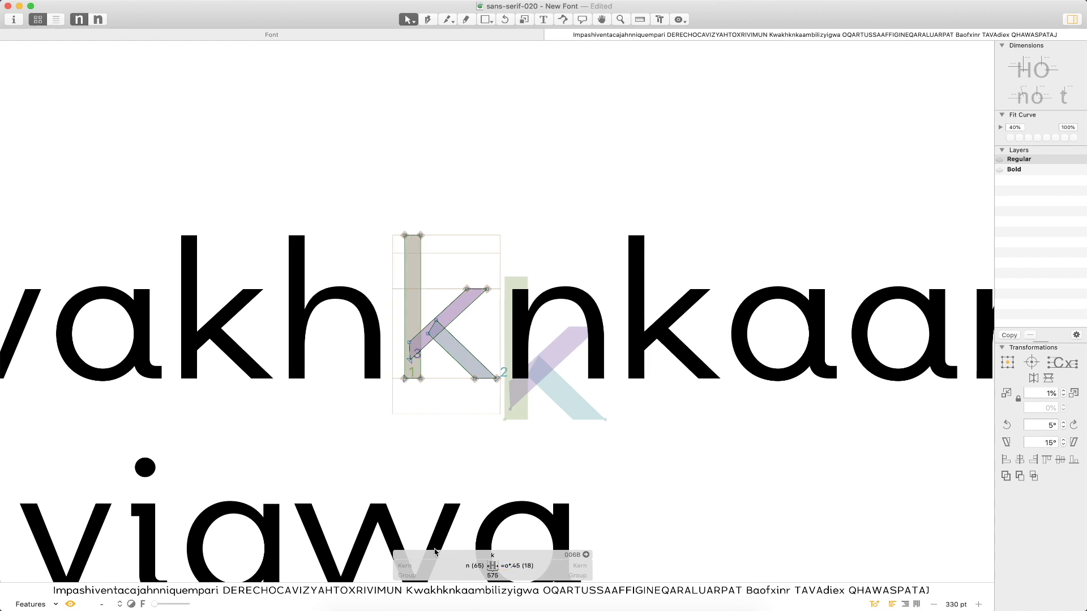
key(t)
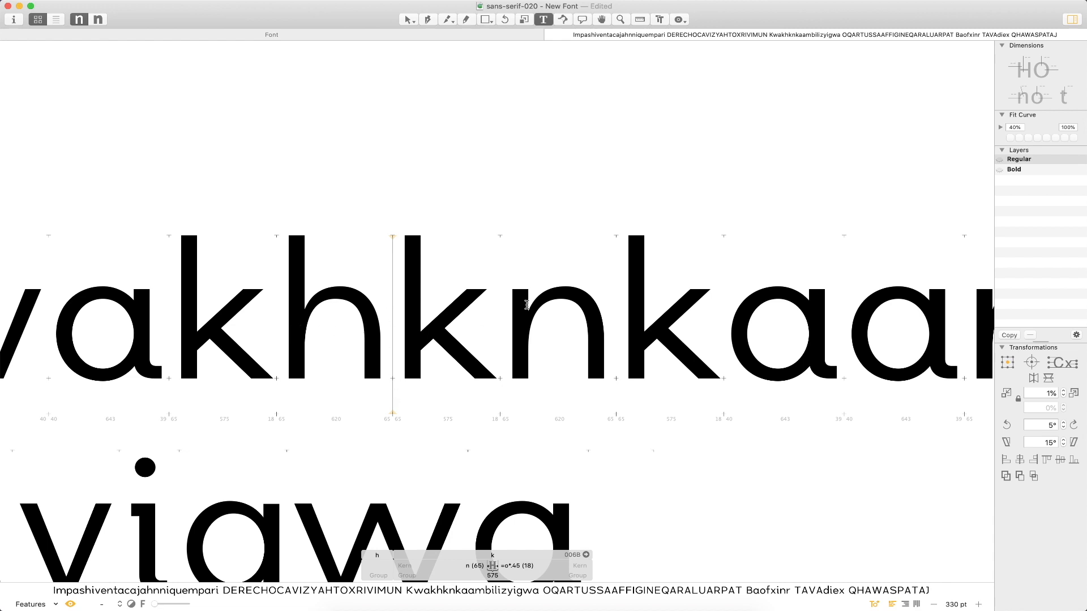
key(Escape)
key(t)
click(617, 336)
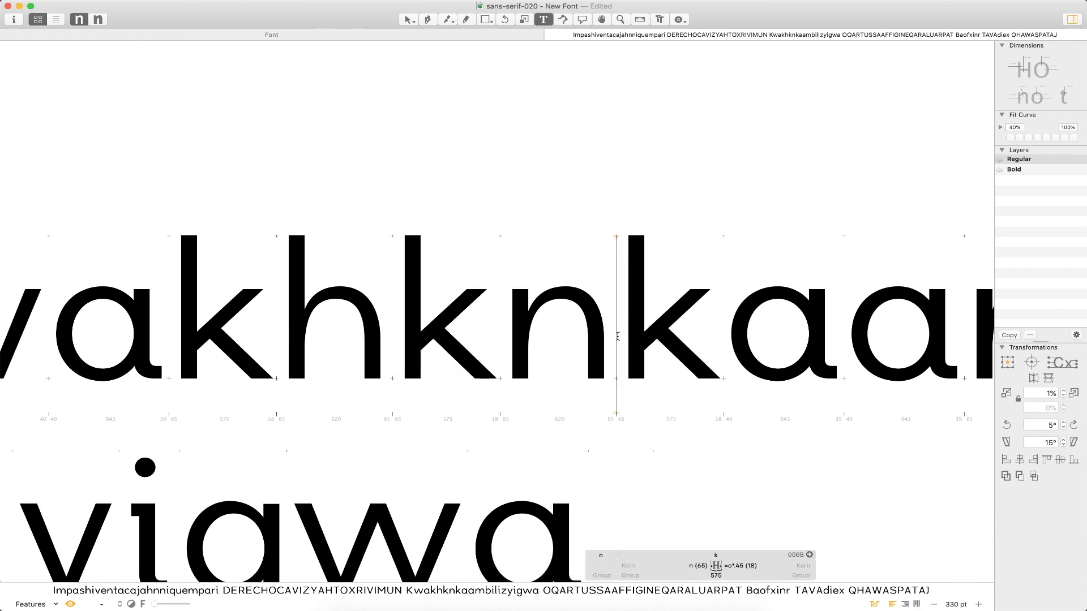
key(Escape)
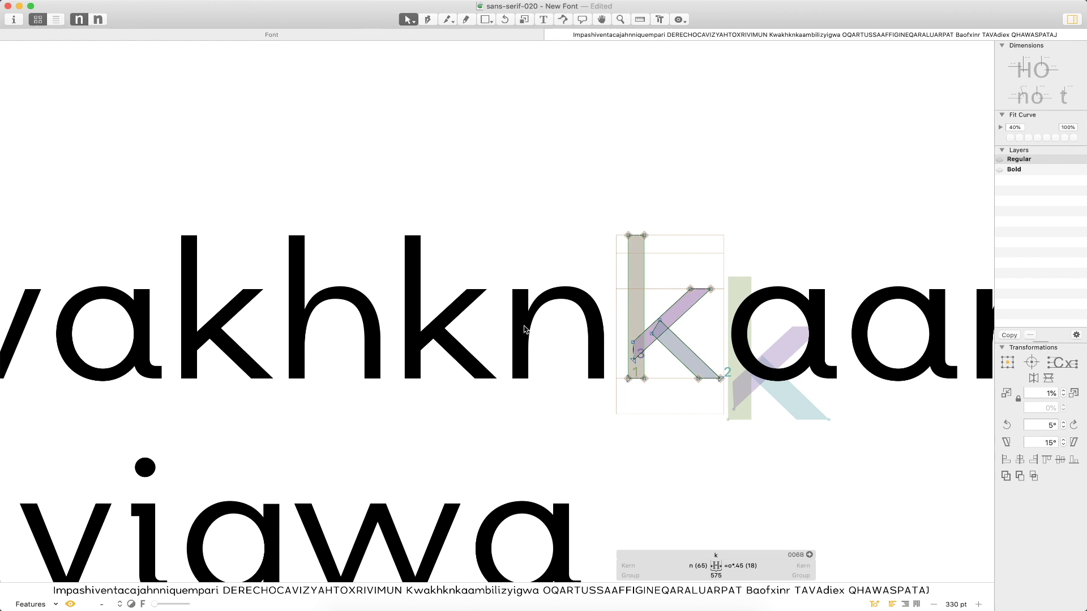
Review the spacing of the lowercase k within the full sample text at smaller text sizes.
key(super+minus)
key(super+minus)
key(super+minus)
key(super+minus)
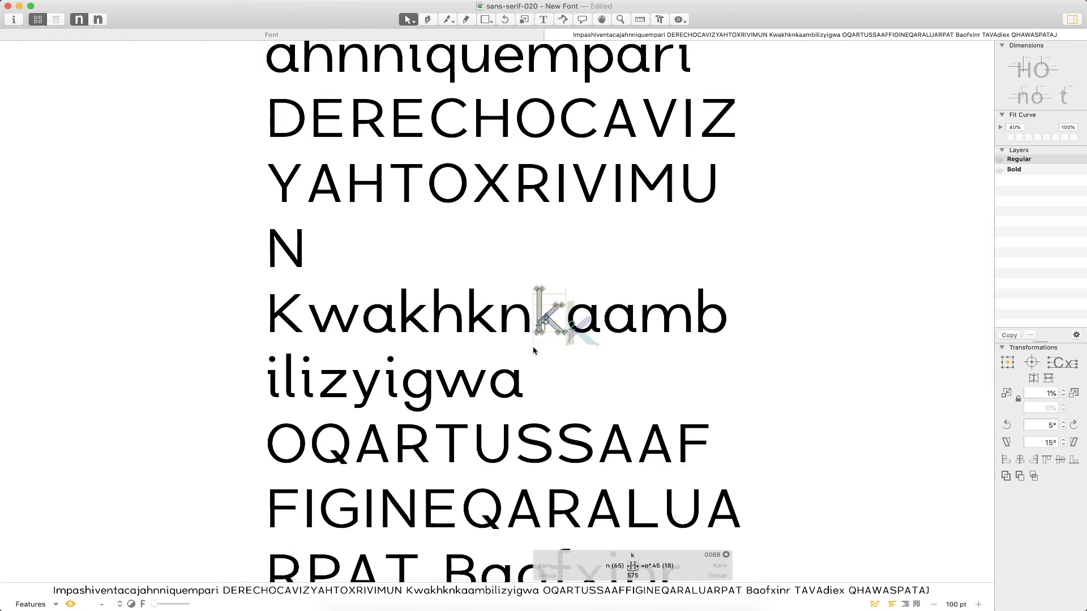
key(t)
click(567, 320)
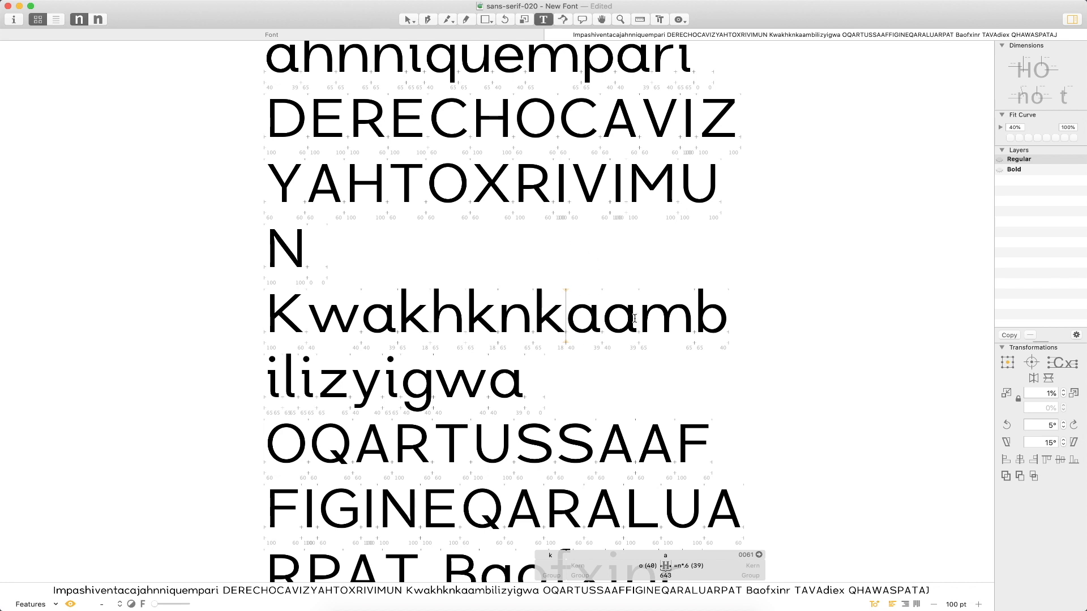
key(Escape)
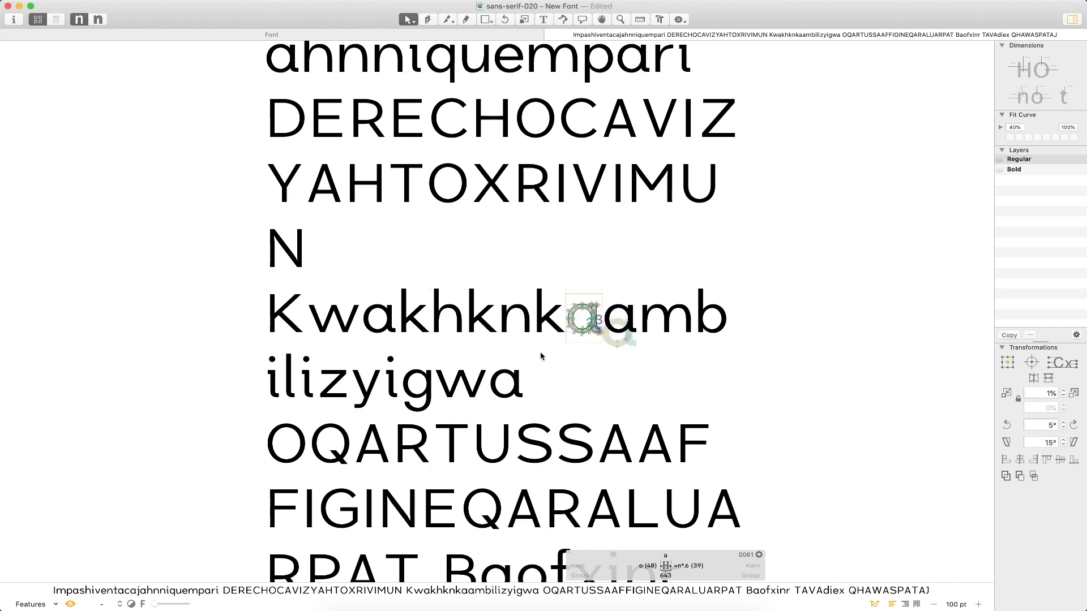
key(super+minus)
key(super+minus)
Replace the k between h and n in the test word with an x.
key(t)
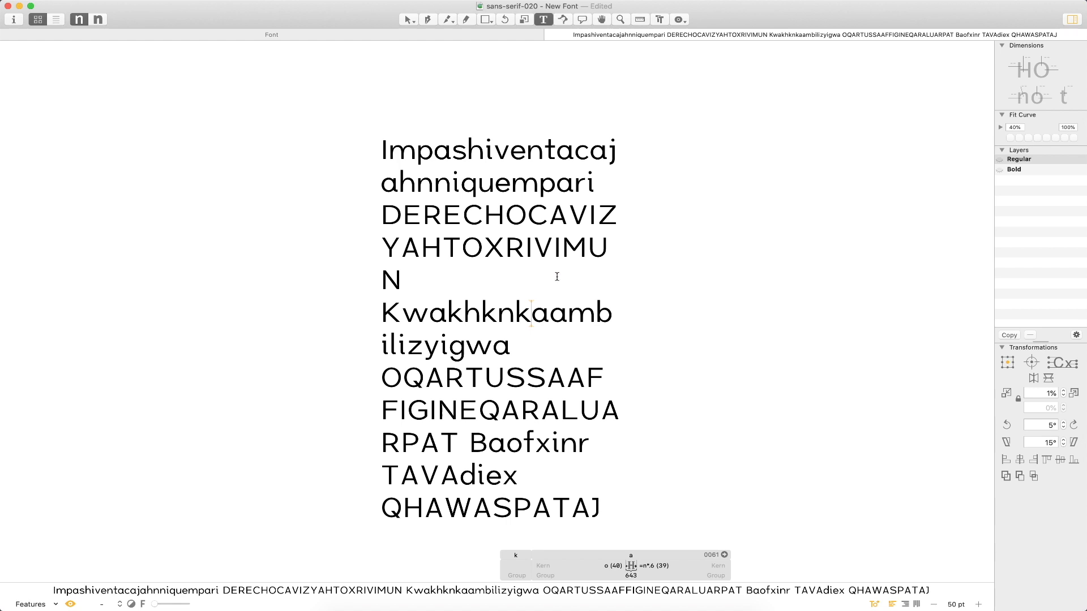
key(super+plus)
key(super+plus)
key(super+plus)
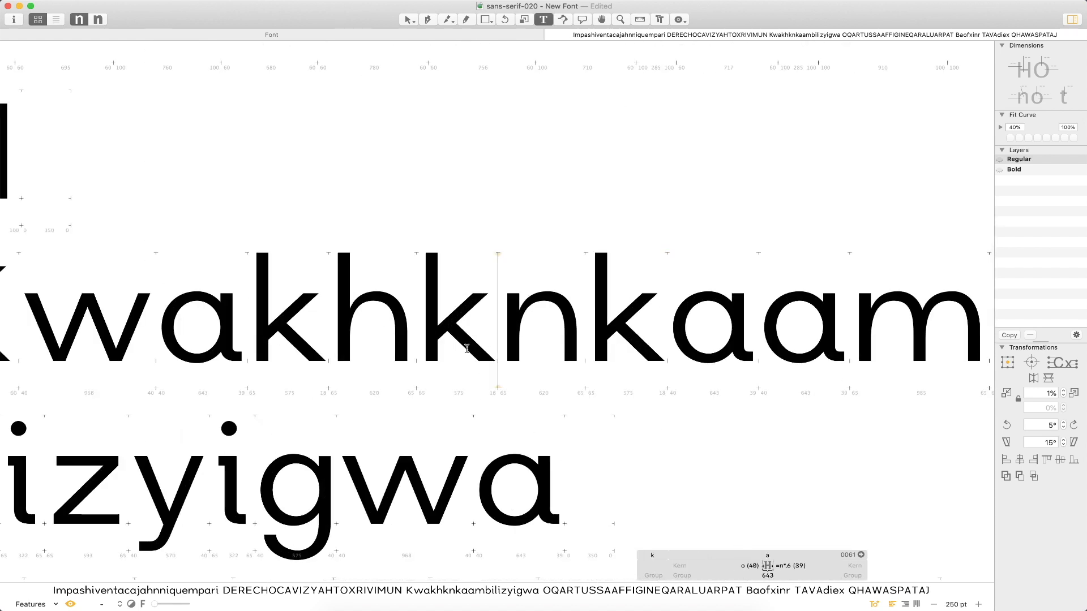
click(483, 346)
key(BackSpace)
text(x)
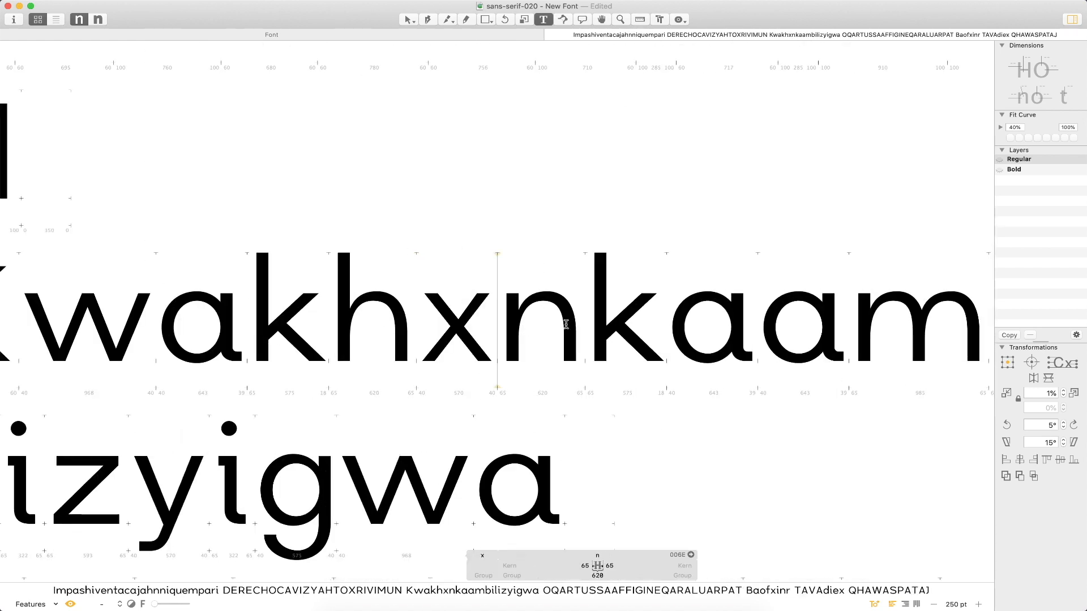
Replace the k before the h and the k after the n with x, and inspect the x spacing in the word.
click(547, 329)
click(659, 335)
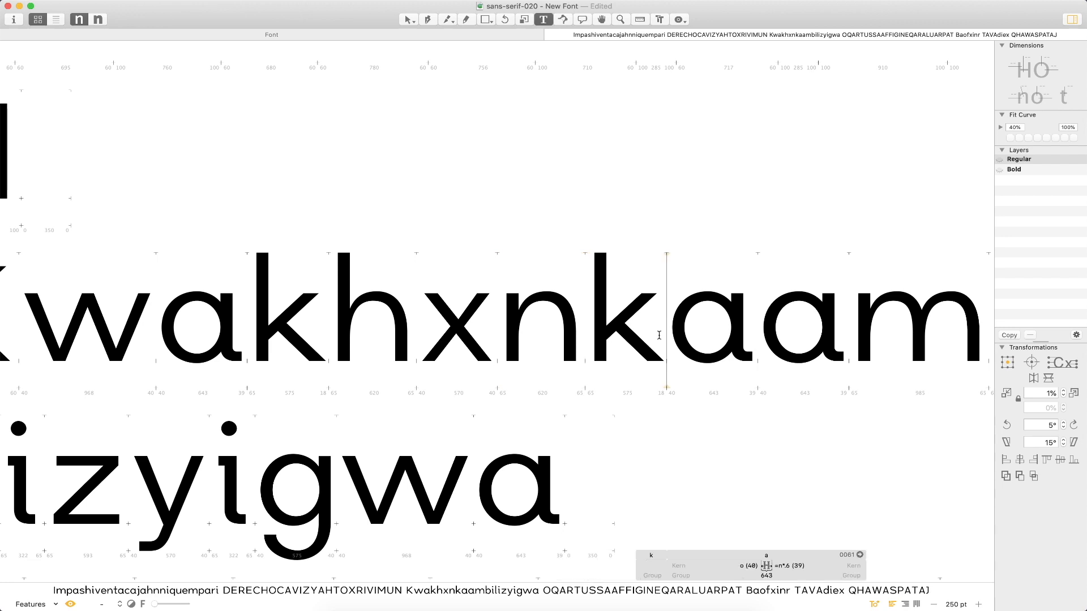
key(BackSpace)
text(x)
click(334, 327)
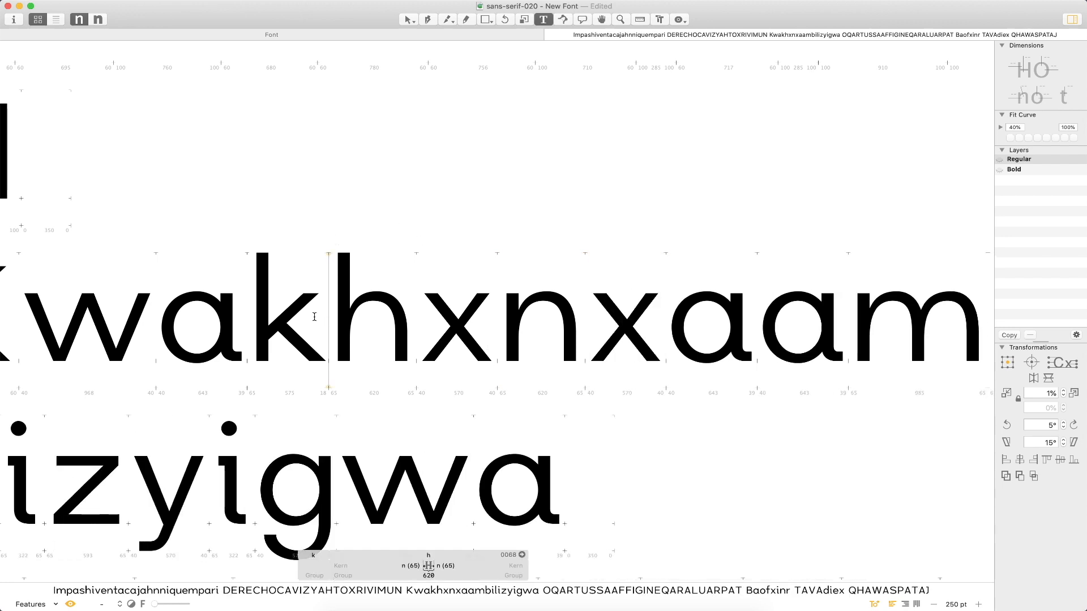
key(BackSpace)
text(x)
key(Escape)
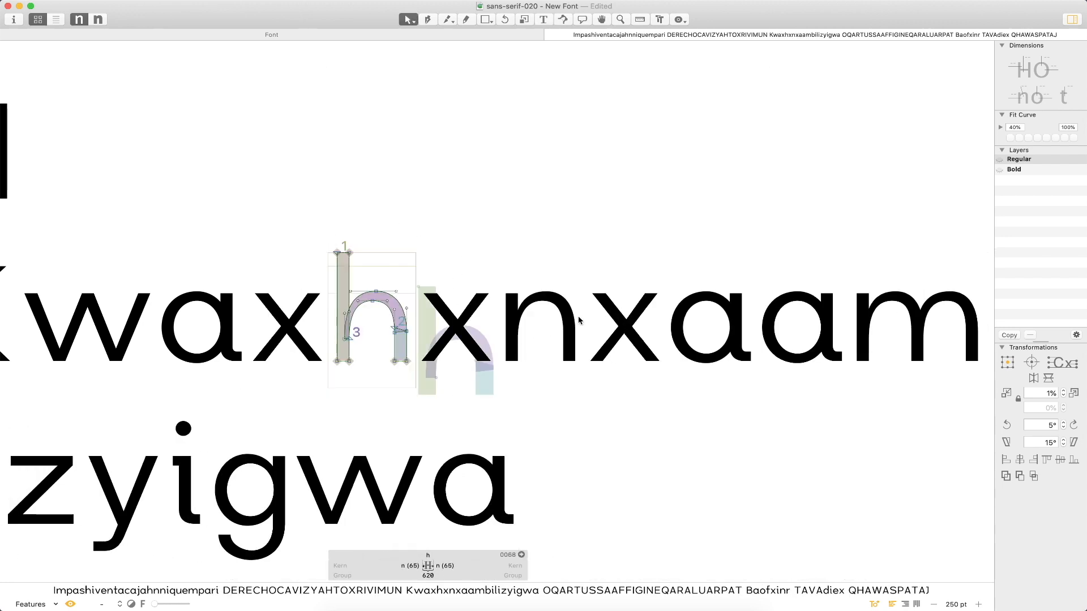
key(t)
click(660, 328)
key(Escape)
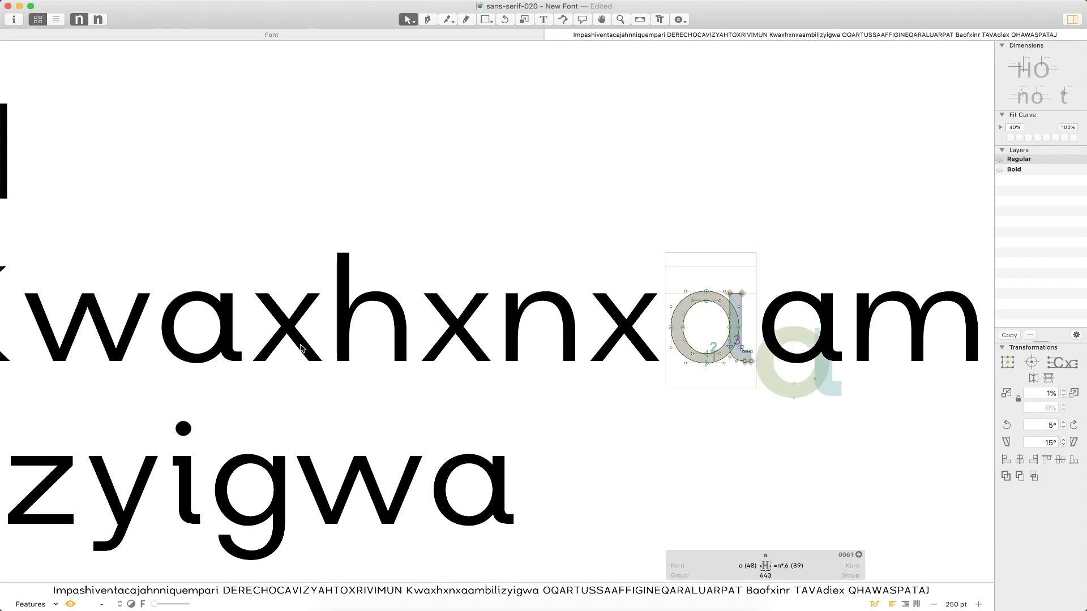
Swap the x between h and n in the test word for a k to compare, and restore the x.
key(t)
click(471, 289)
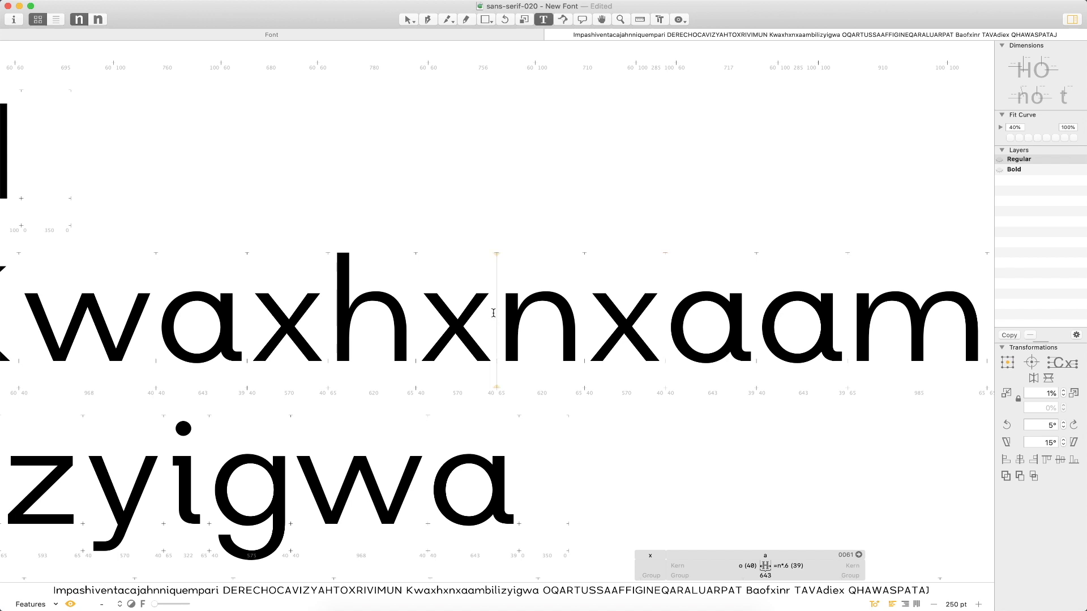
key(BackSpace)
text(k)
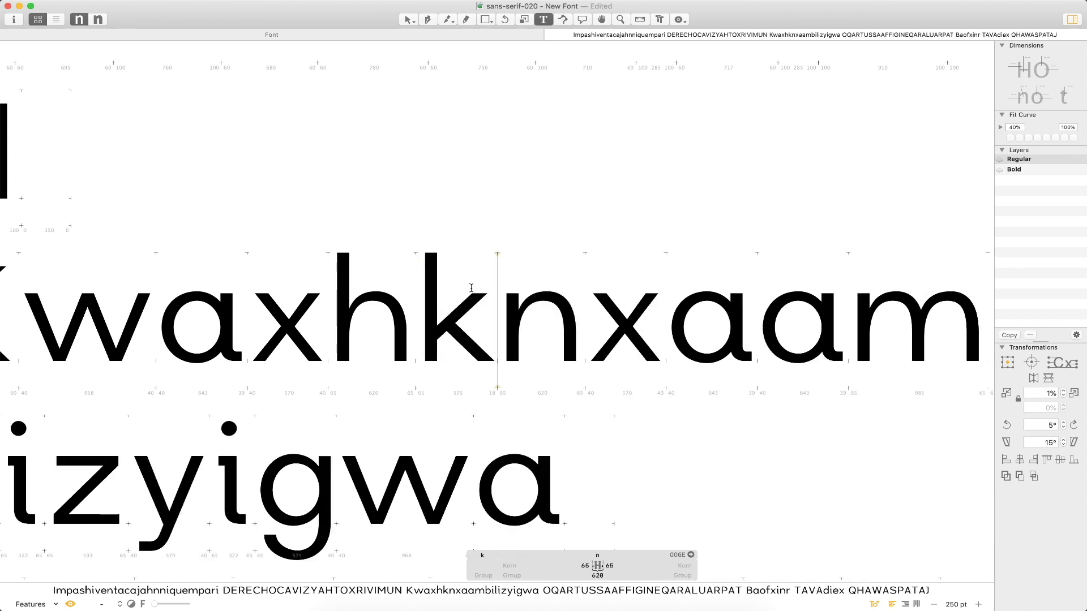
key(BackSpace)
text(x)
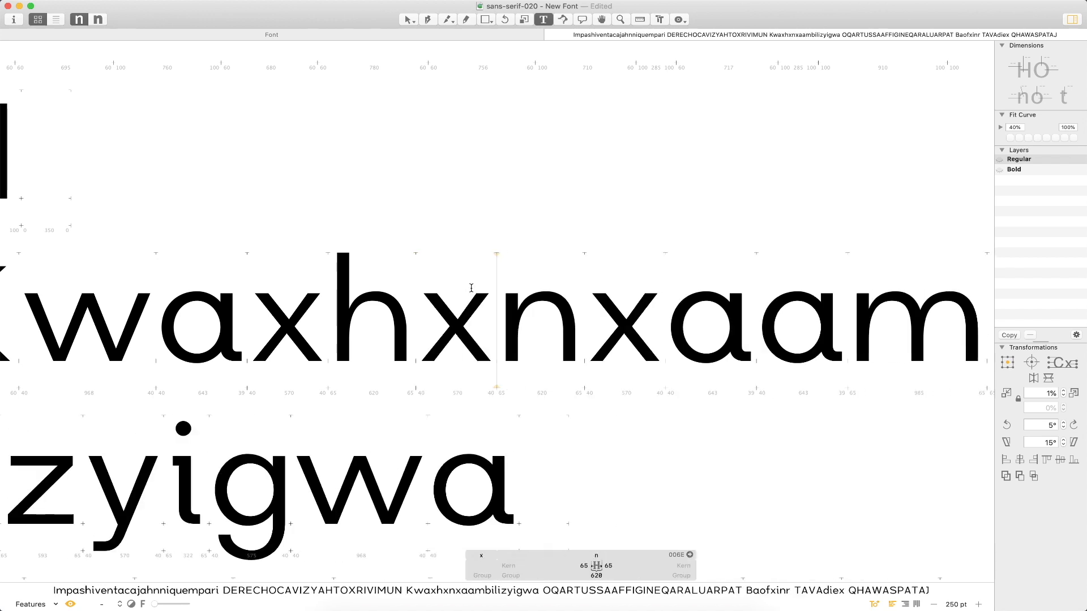
Set the left sidebearing of the lowercase x to the formula =o*.5.
key(Escape)
double_click(447, 320)
click(500, 567)
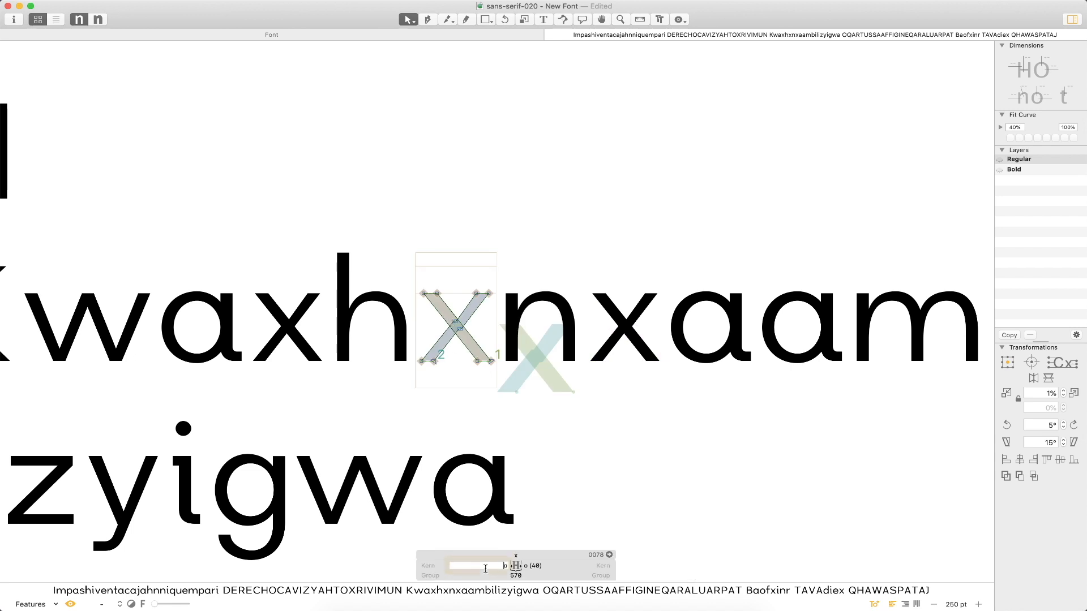
text(=)
key(Return)
click(491, 567)
key(BackSpace)
text(=o*.5)
key(Return)
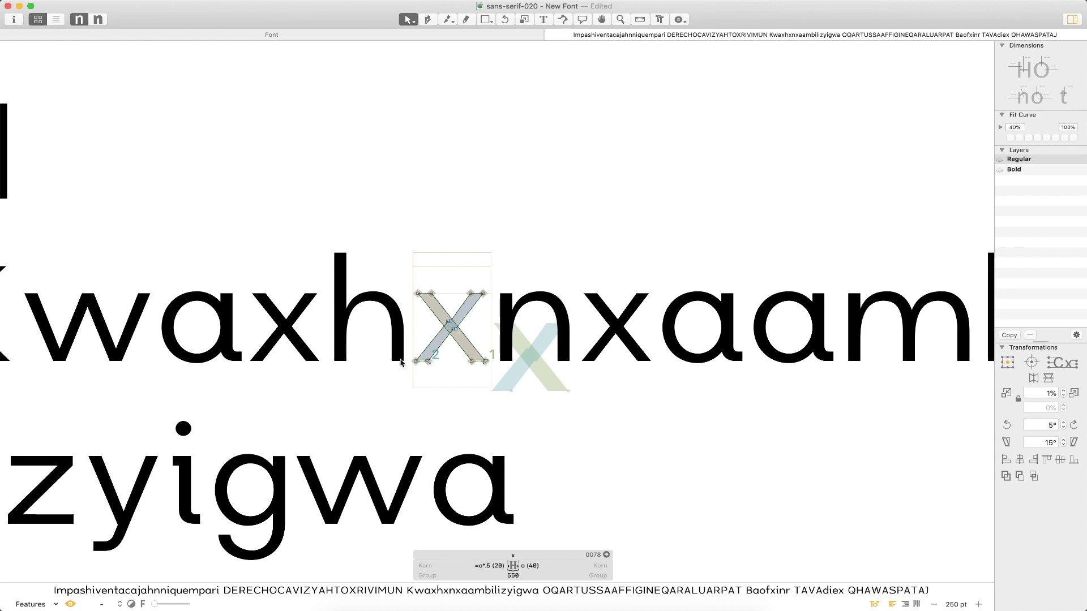
Set the right sidebearing of the lowercase x to =o*.5 and check its spacing in the word.
click(546, 565)
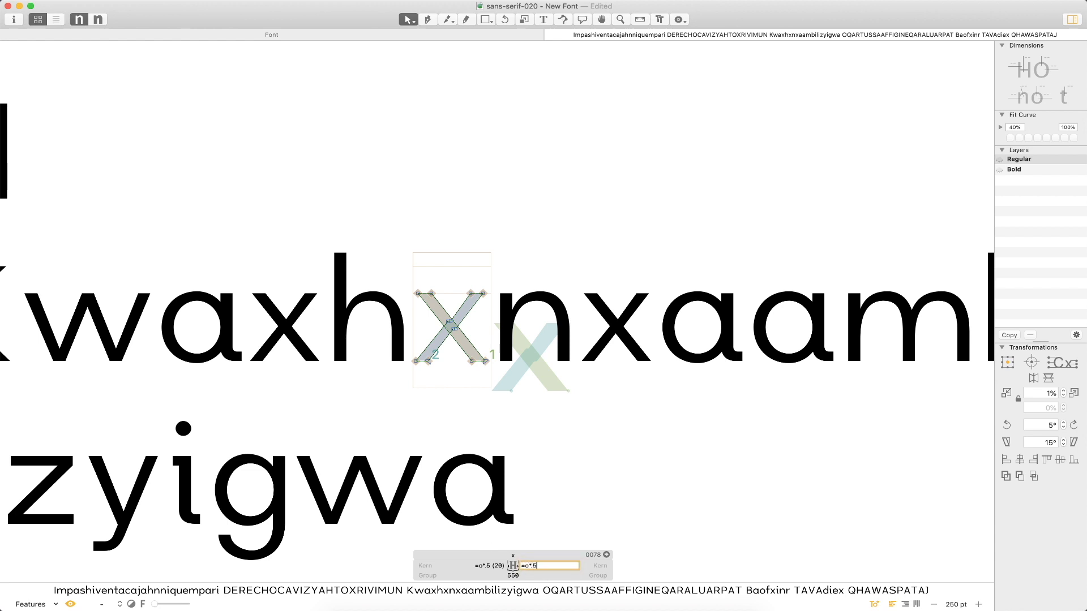
key(Return)
key(t)
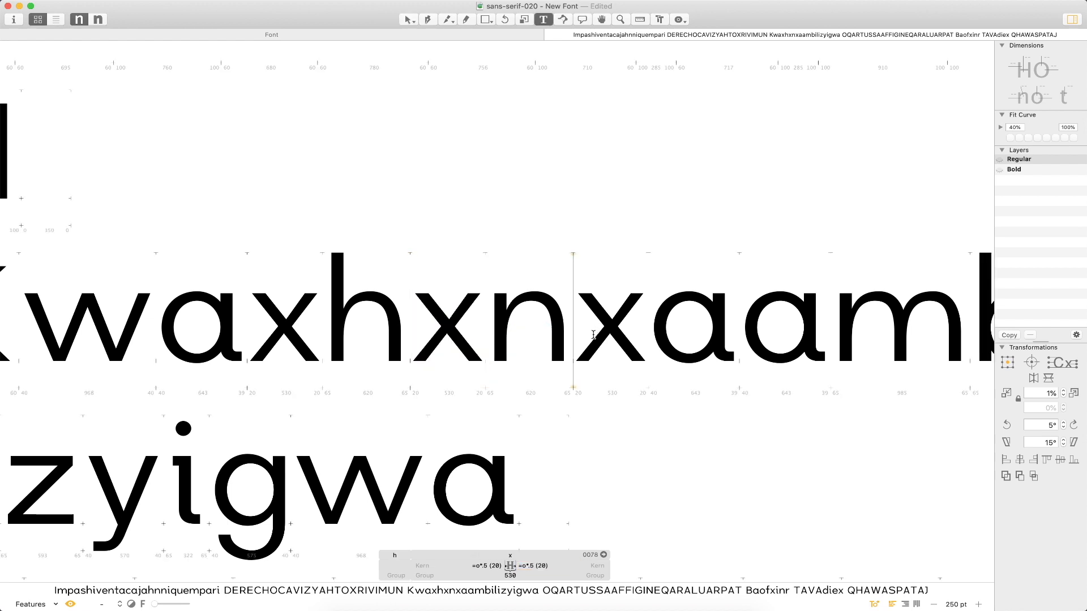
click(764, 322)
key(Escape)
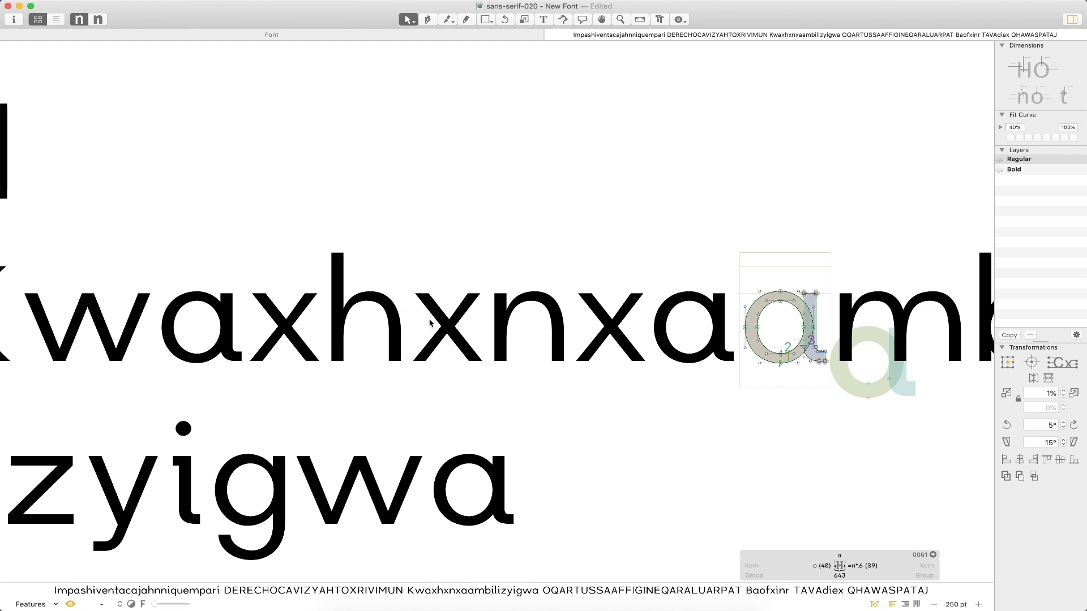
Replace the letters ax before the h in the test word with nk and inspect the spacing.
key(t)
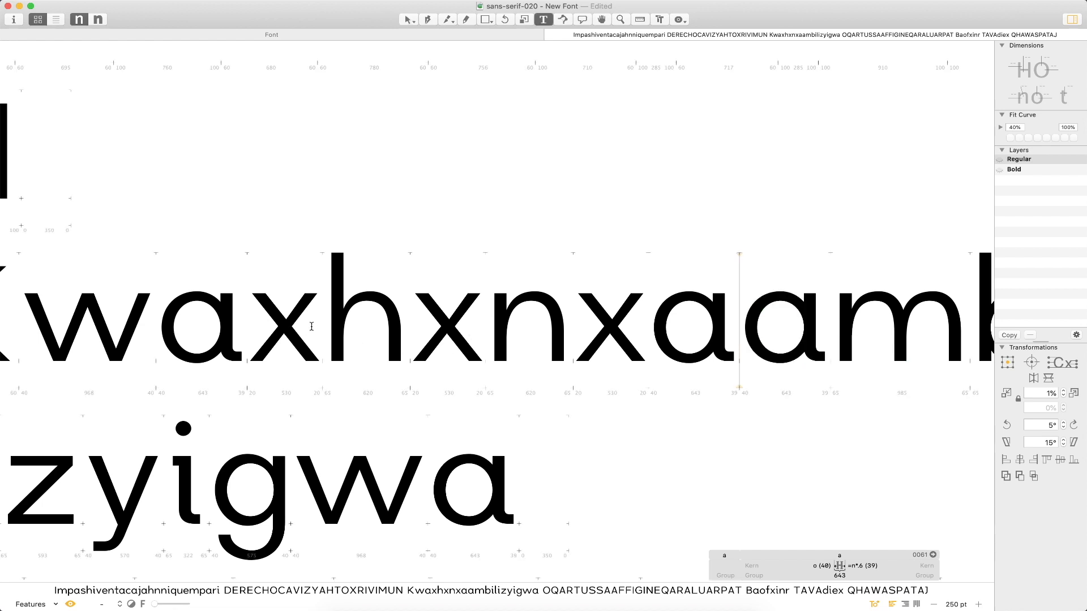
click(311, 326)
key(BackSpace)
key(BackSpace)
text(nk)
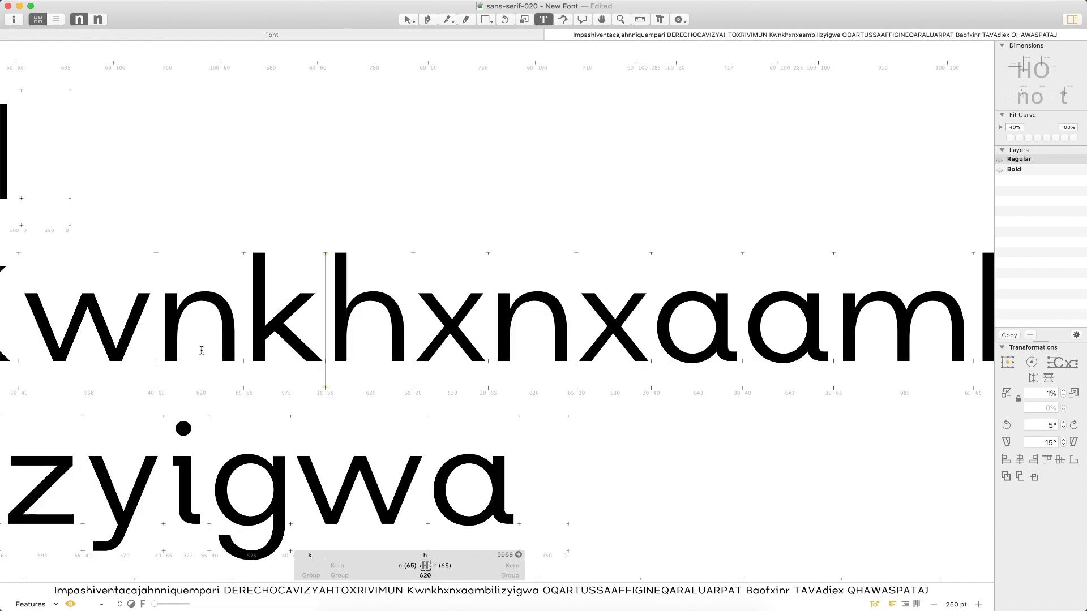
key(Escape)
key(t)
click(584, 337)
key(Escape)
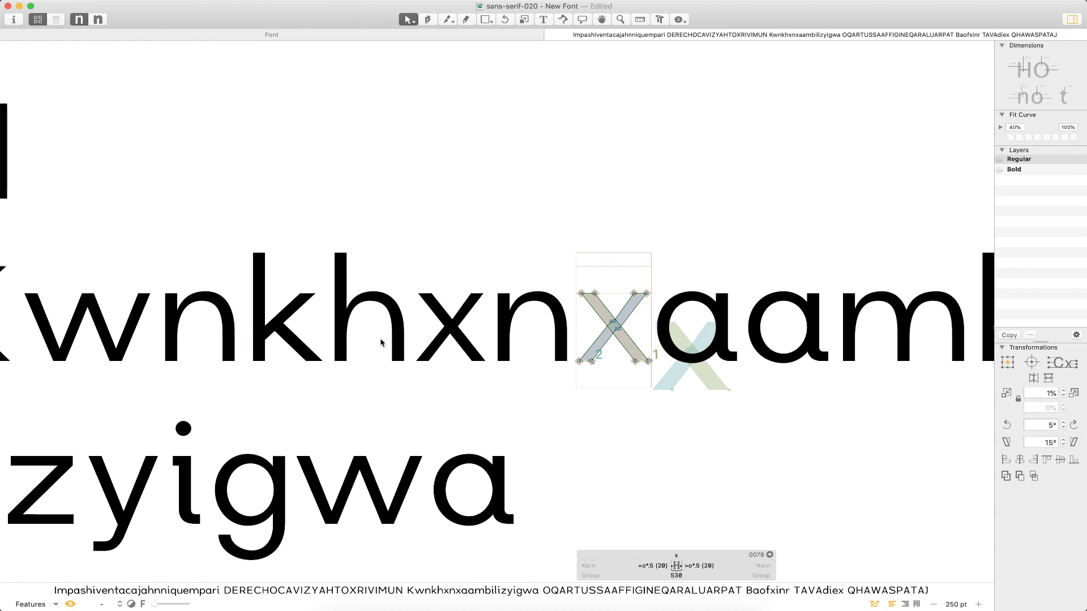
Replace the x between h and n in the test word with a v.
key(t)
click(475, 338)
key(BackSpace)
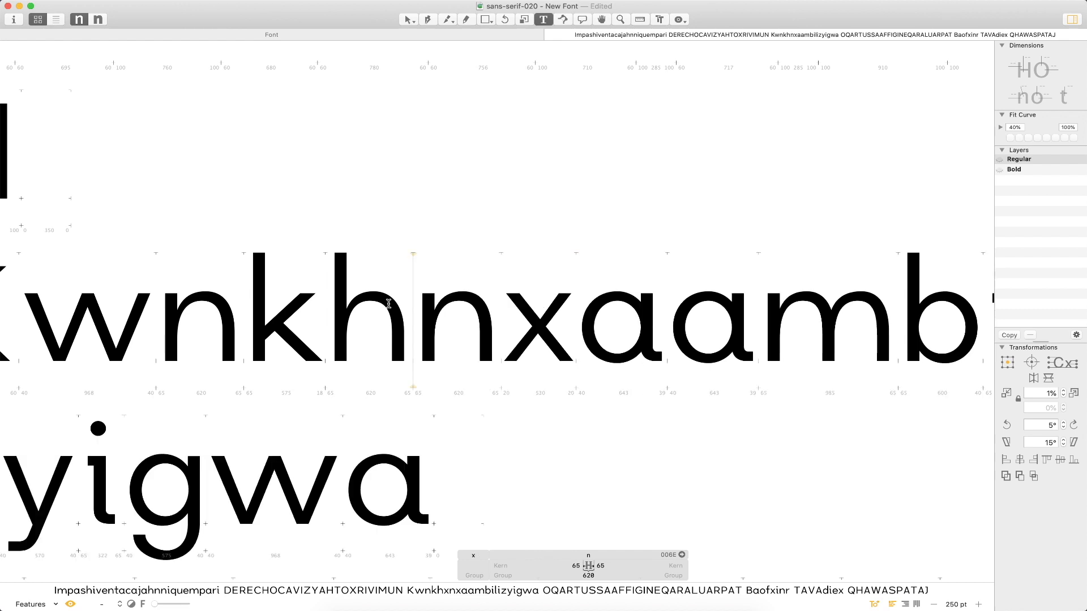
text(v)
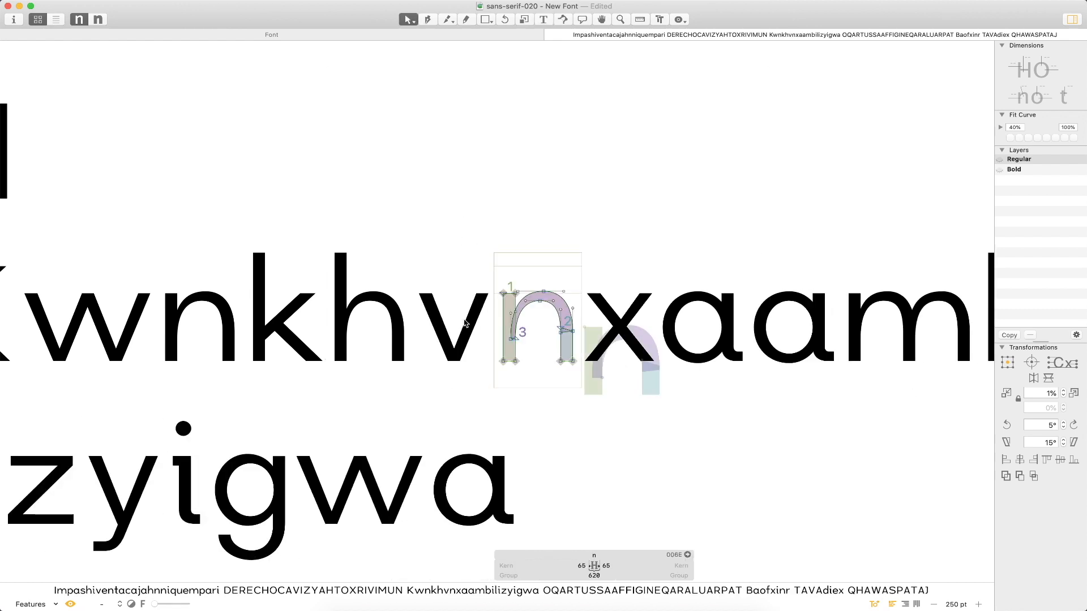
Link both sidebearings of the lowercase v to x.
double_click(466, 319)
click(494, 564)
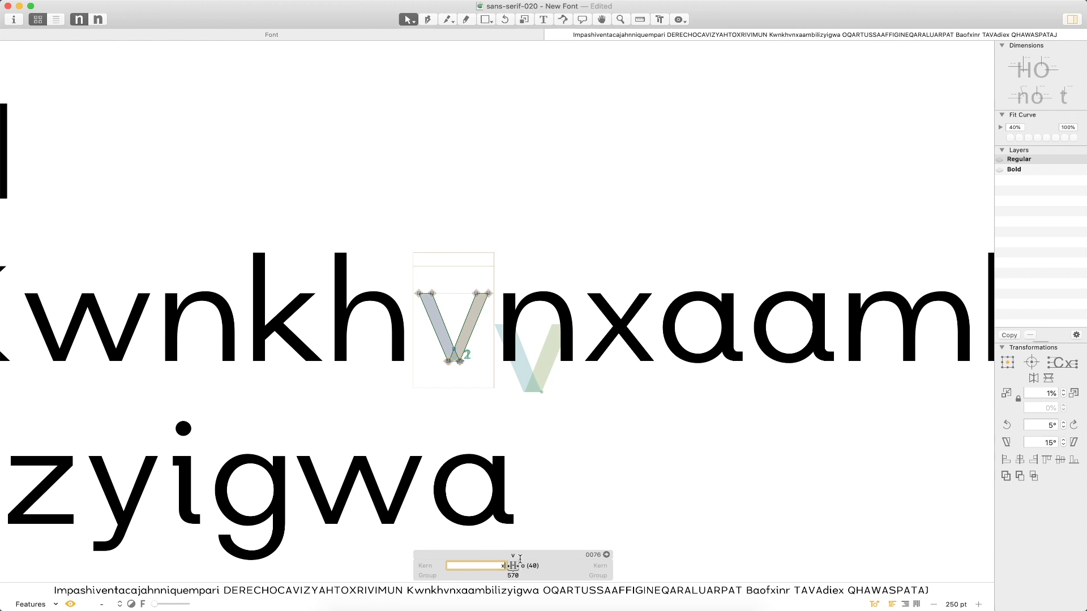
text(x)
key(Tab)
text(x)
key(Return)
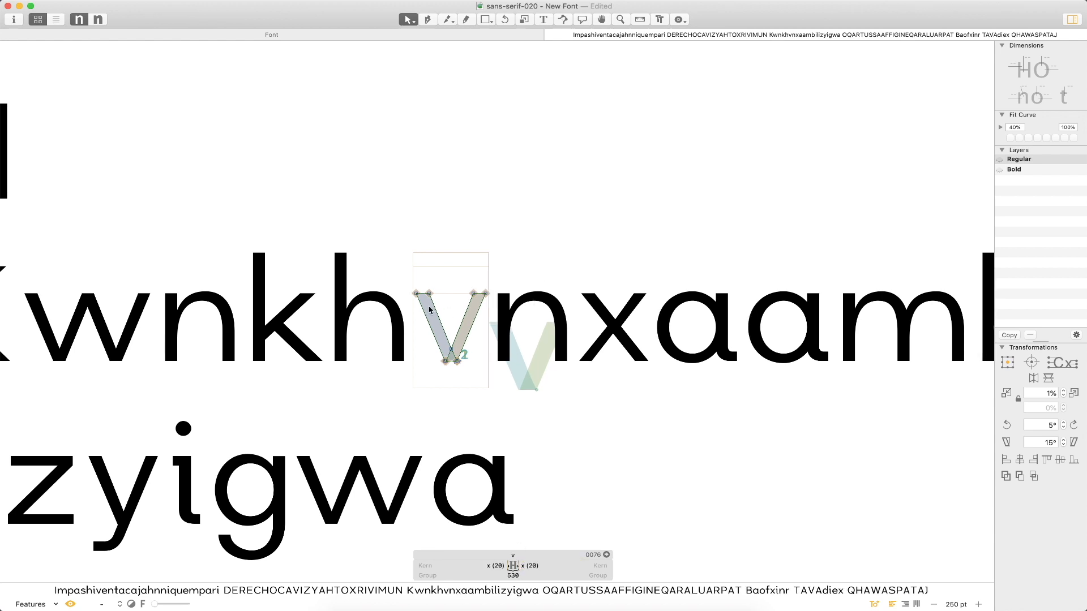
Replace the v between h and n in the test word with a w.
key(t)
key(BackSpace)
text(w)
Link both sidebearings of the lowercase n after the w to x.
key(Escape)
click(586, 568)
text(x)
key(Tab)
text(x)
key(Return)
Update the metrics of the lowercase h from n and re-enter n as its right sidebearing.
key(t)
click(816, 345)
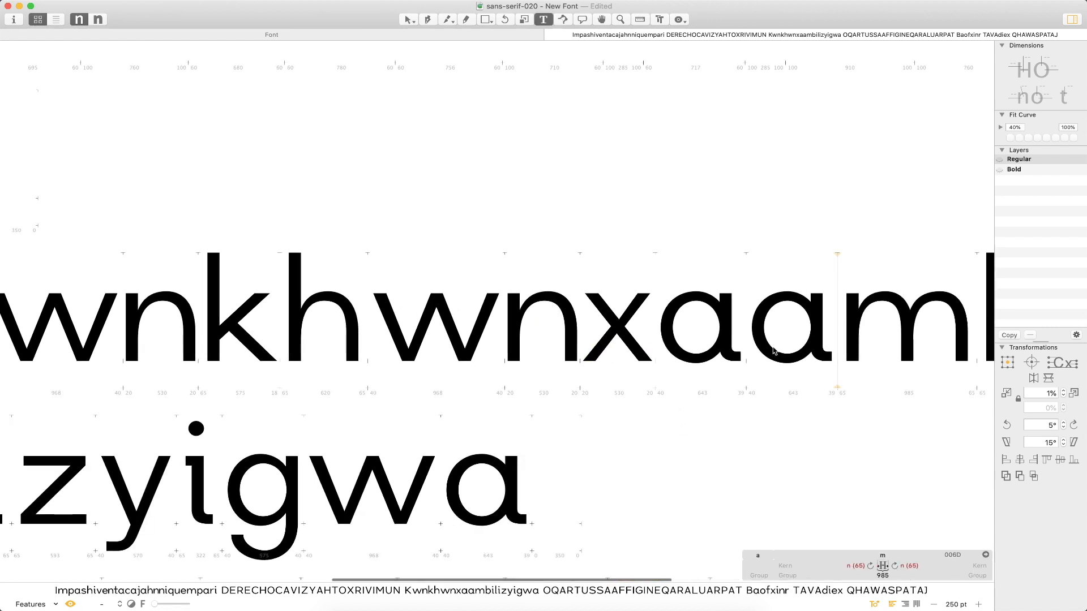
click(277, 356)
click(424, 568)
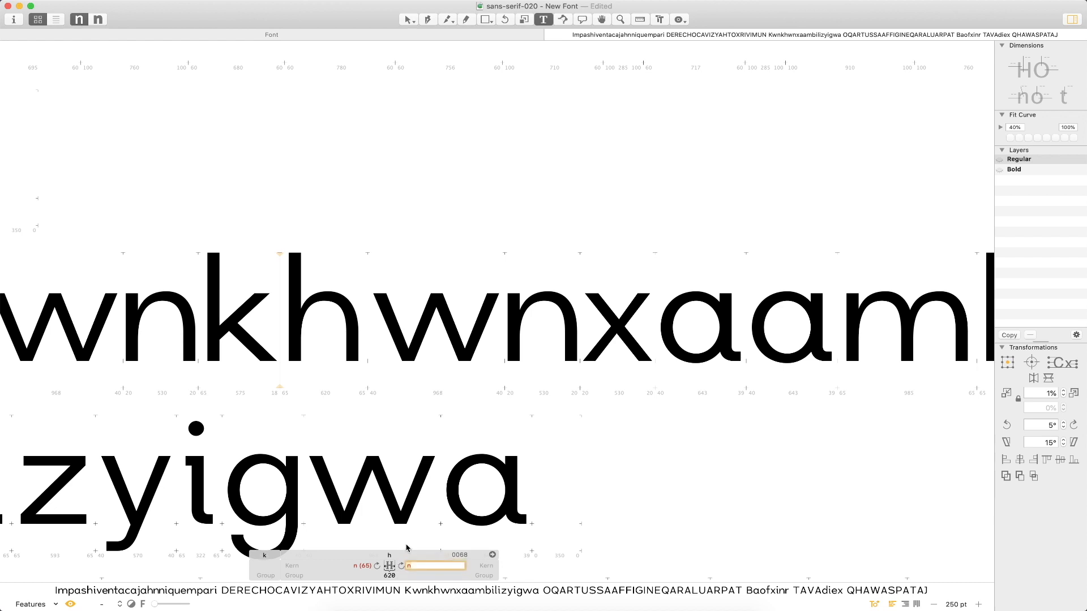
key(ctrl+super+m)
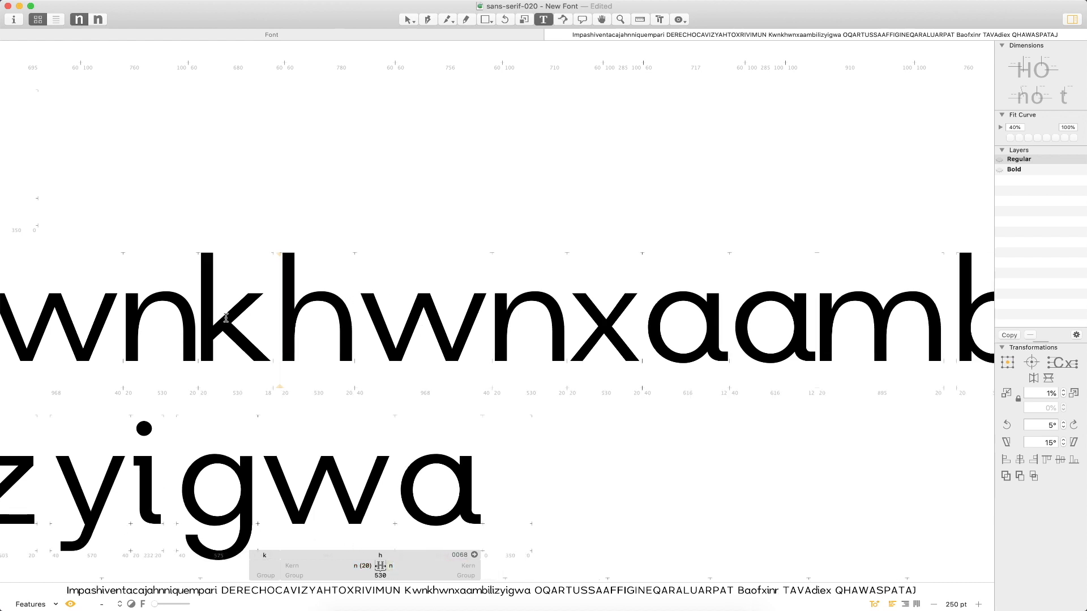
click(417, 567)
text(n)
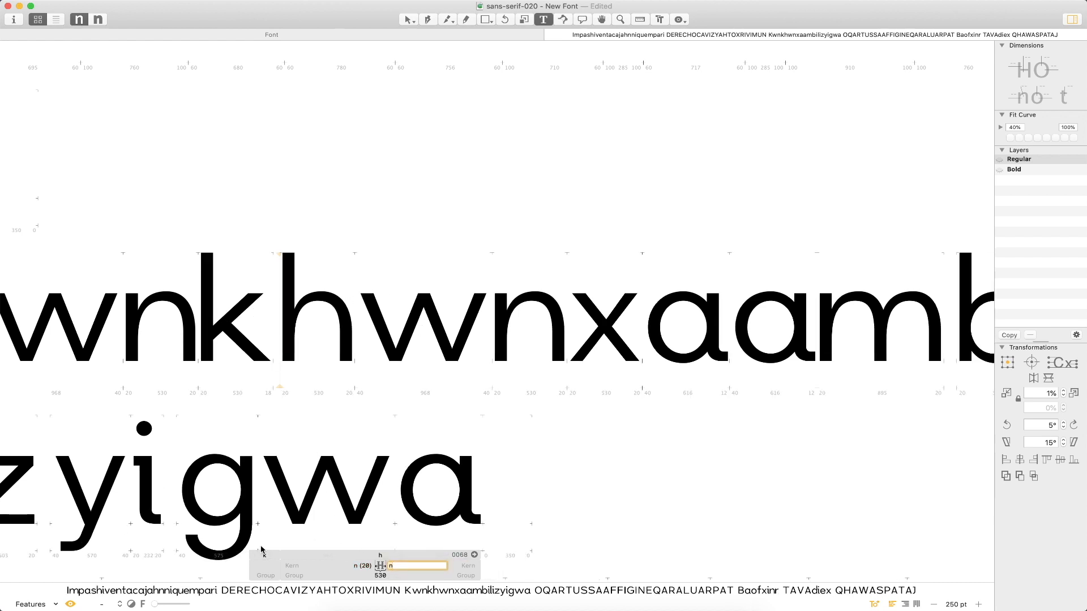
key(Return)
key(Escape)
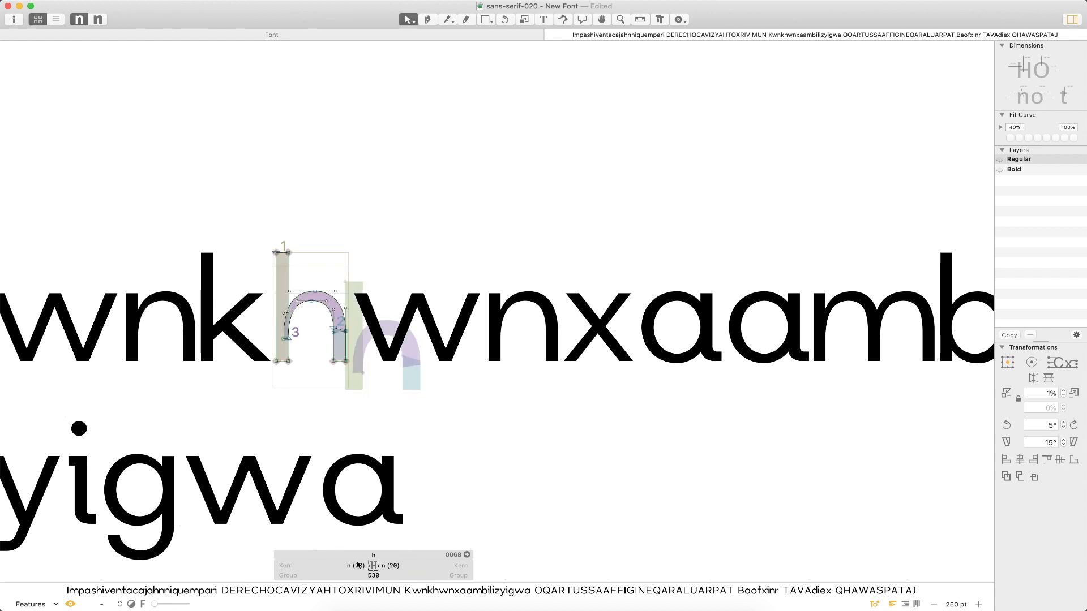
Set both the left and right sidebearings of the lowercase n to 65.
double_click(167, 338)
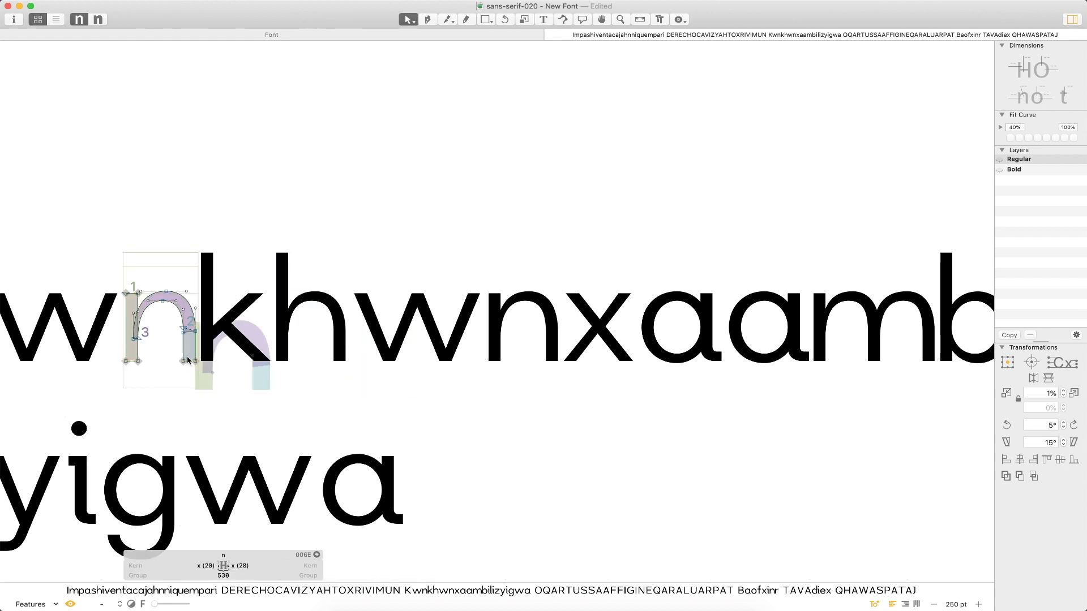
click(209, 564)
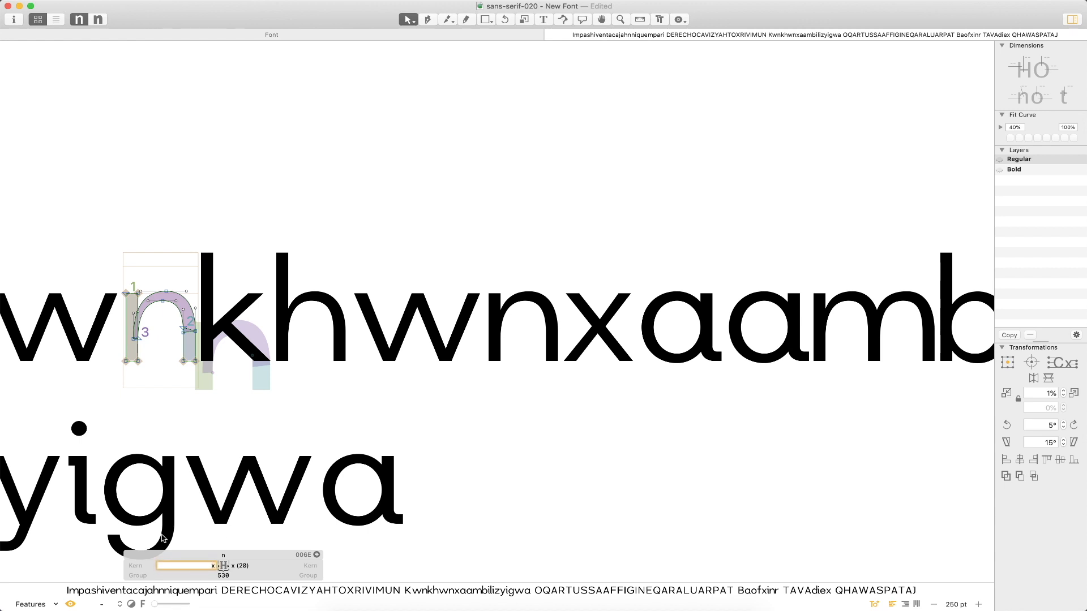
text(65)
key(Tab)
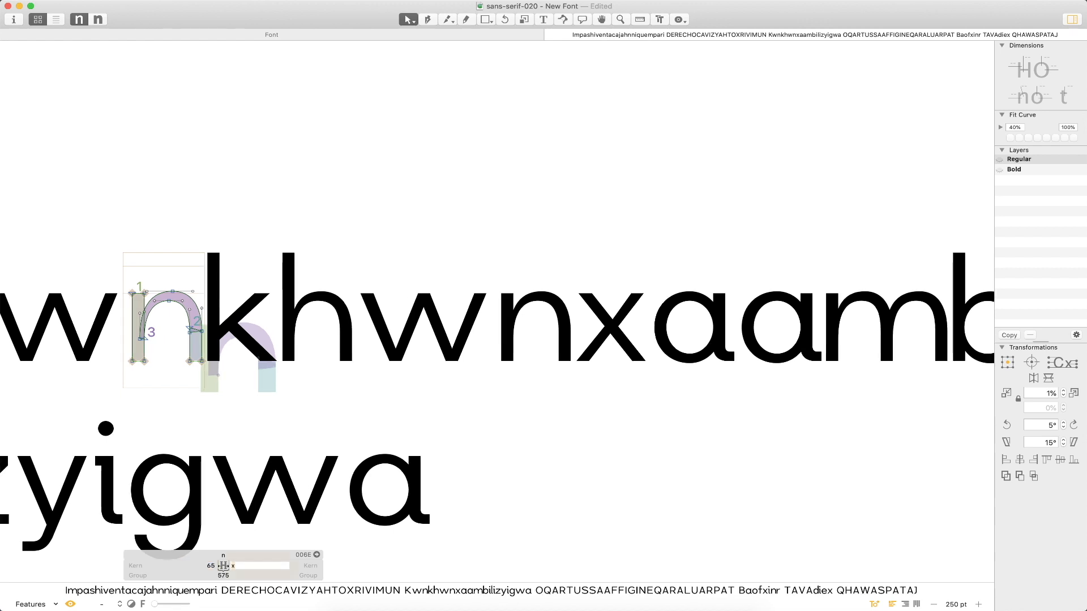
text(65)
key(Return)
key(Escape)
Examine the sidebearings and spacing of the letters h, k, w and n in the test word.
click(333, 308)
key(Escape)
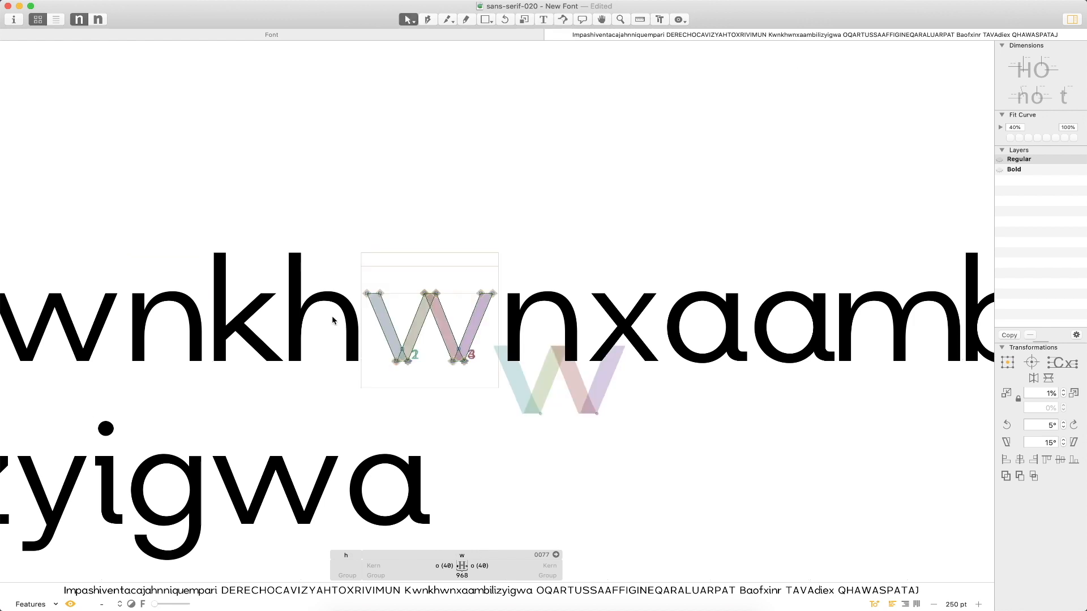
double_click(309, 330)
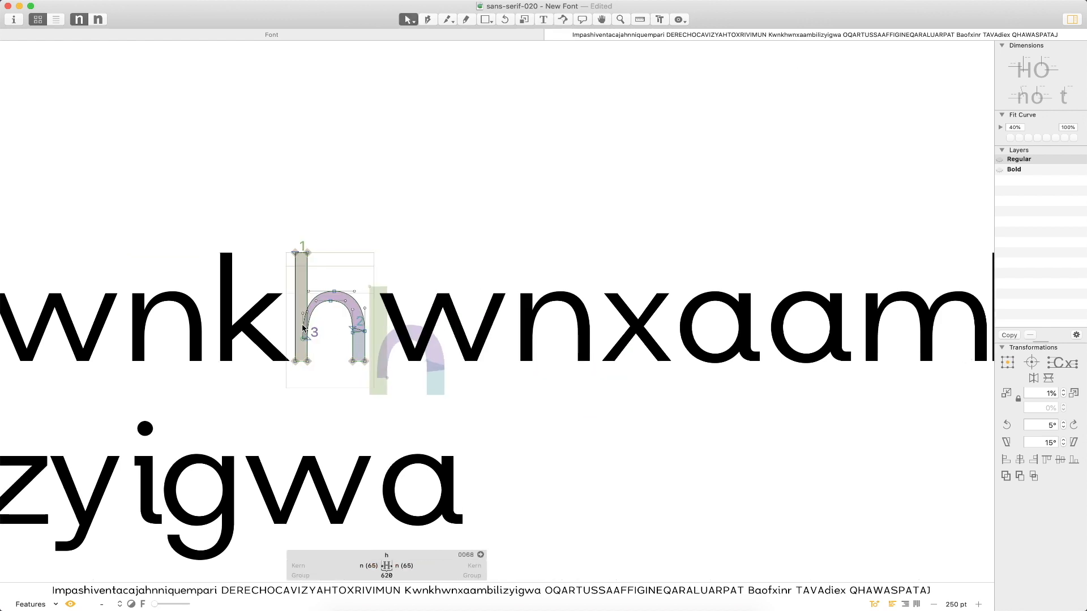
key(t)
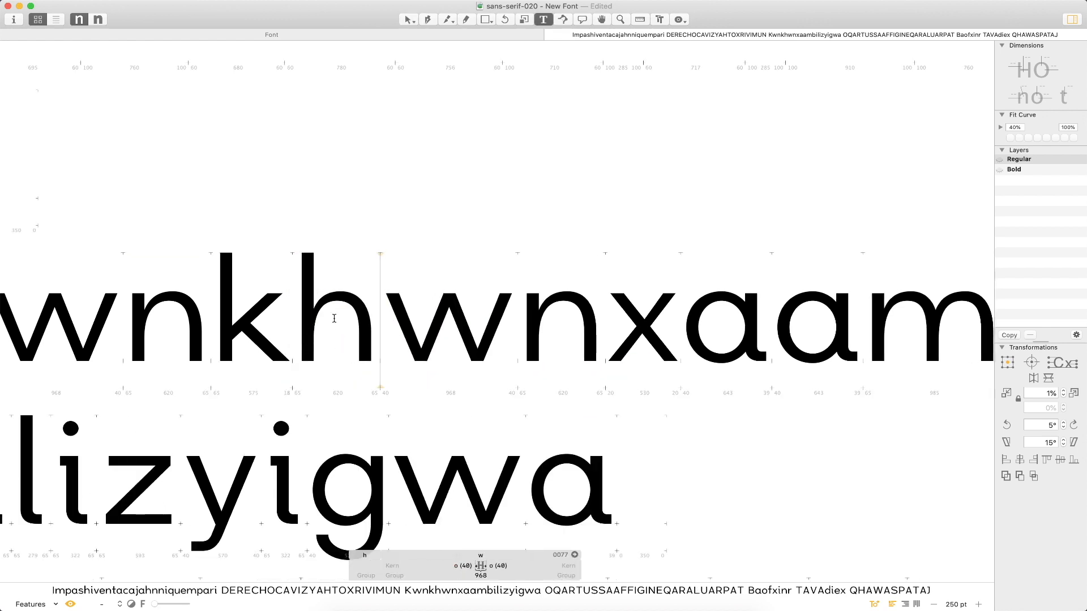
key(Escape)
double_click(259, 319)
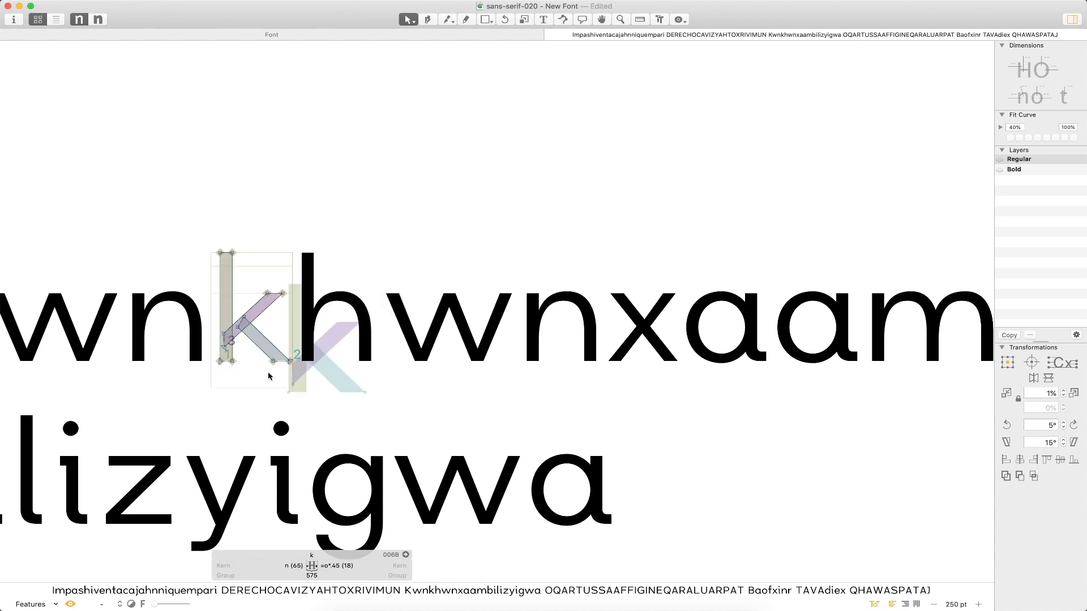
key(t)
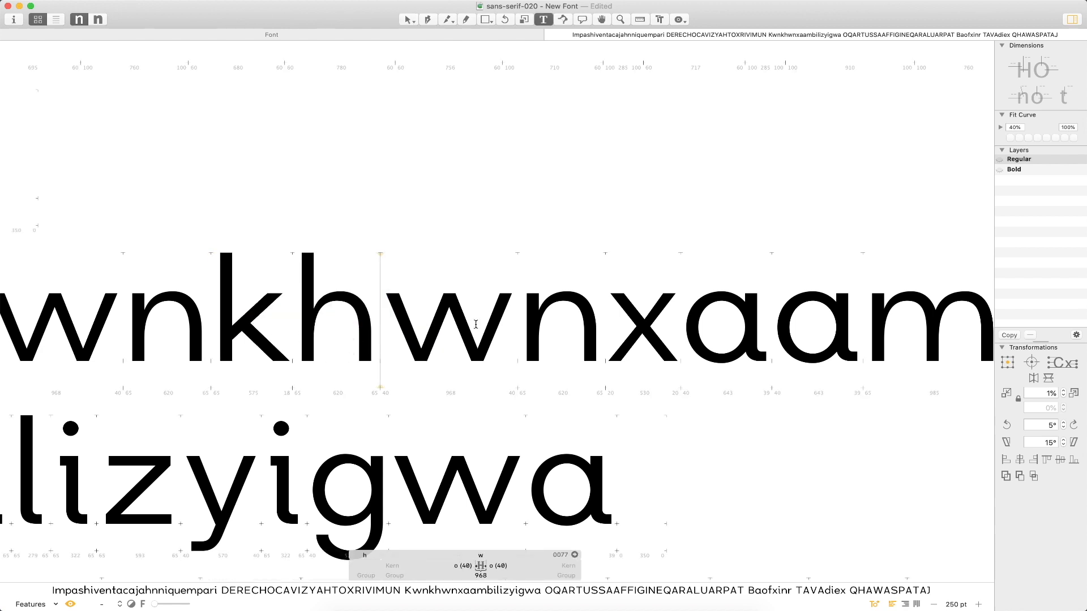
key(Right)
key(Escape)
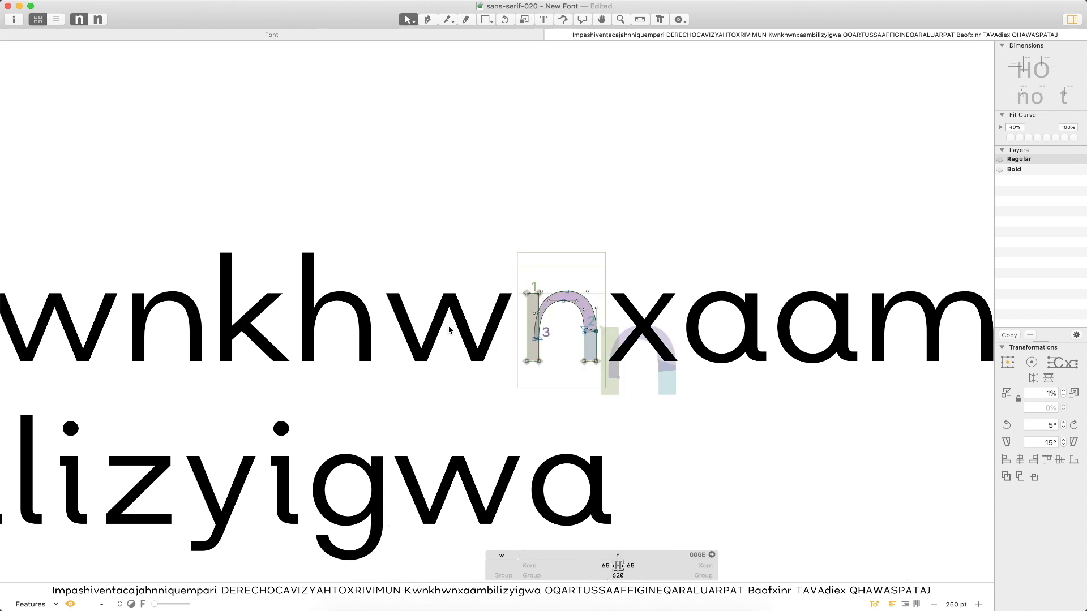
Link both sidebearings of the lowercase w to x and check its spacing between h and n.
double_click(451, 331)
click(456, 566)
text(x (20)
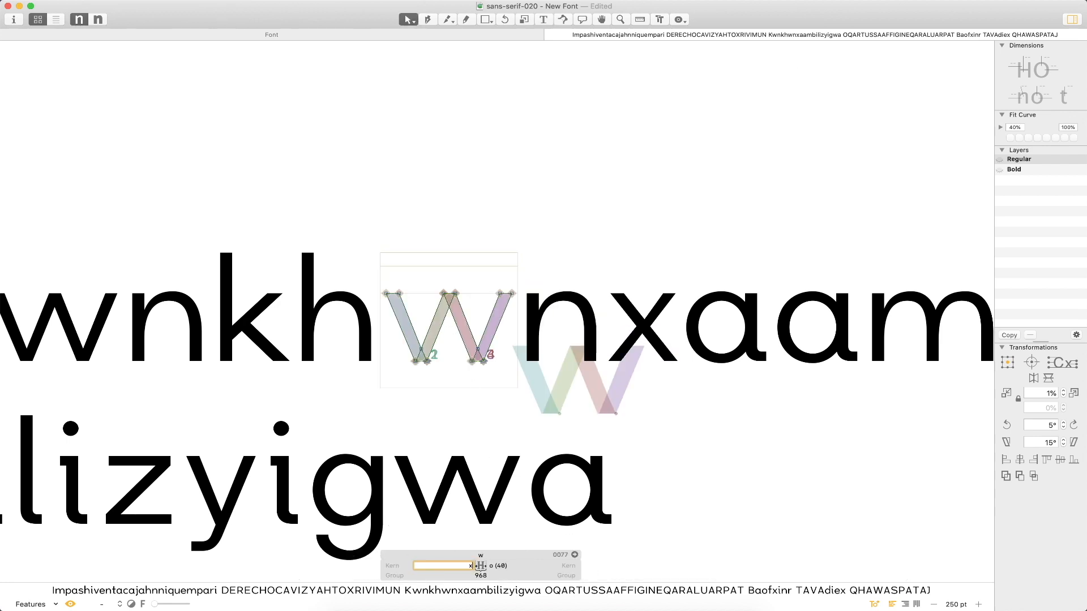
key(Tab)
text(x)
key(Return)
key(t)
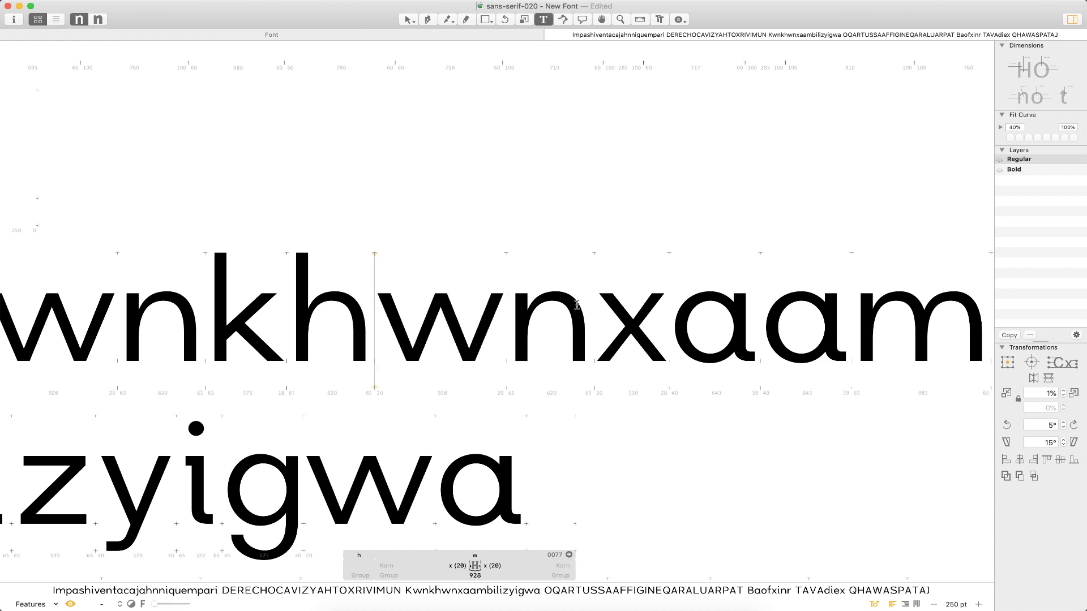
key(Right)
key(Right)
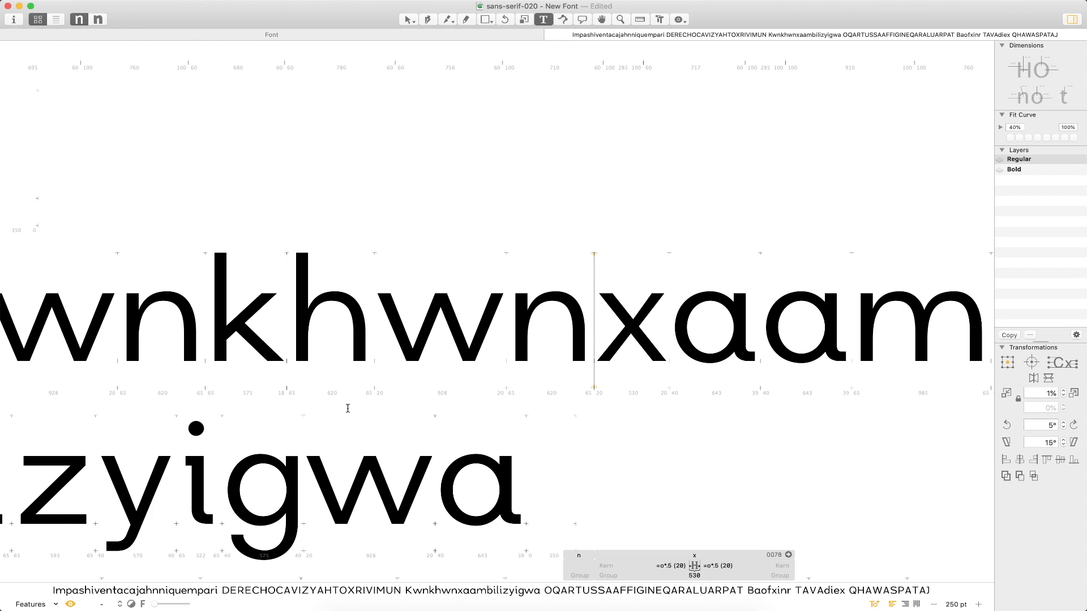
Link the right sidebearing of the lowercase k to x and check the result in the test word.
click(262, 334)
key(Escape)
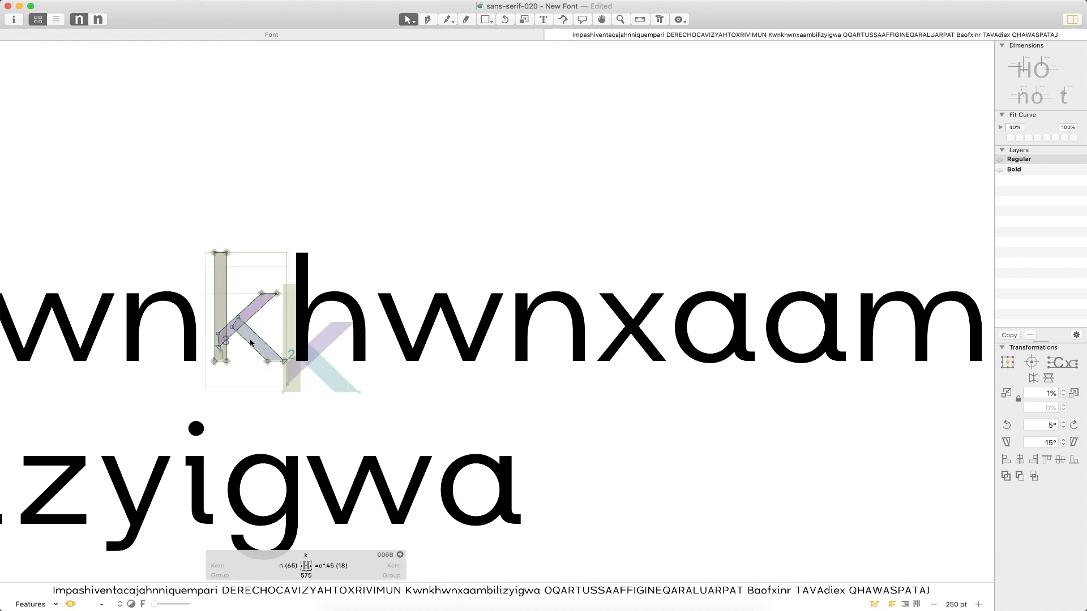
click(351, 565)
text(x)
key(Return)
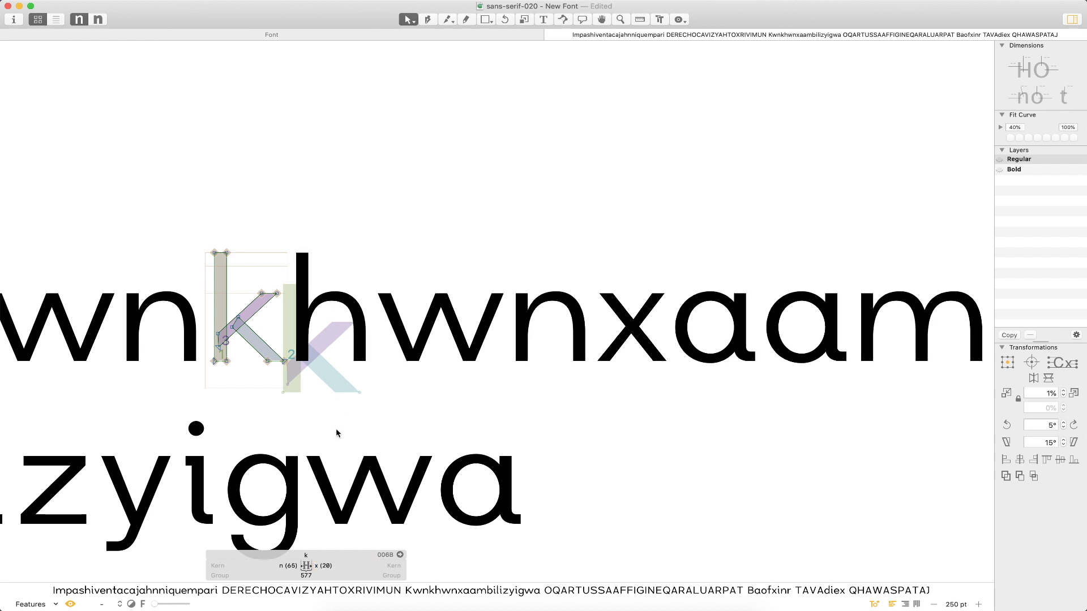
double_click(409, 331)
key(t)
click(560, 322)
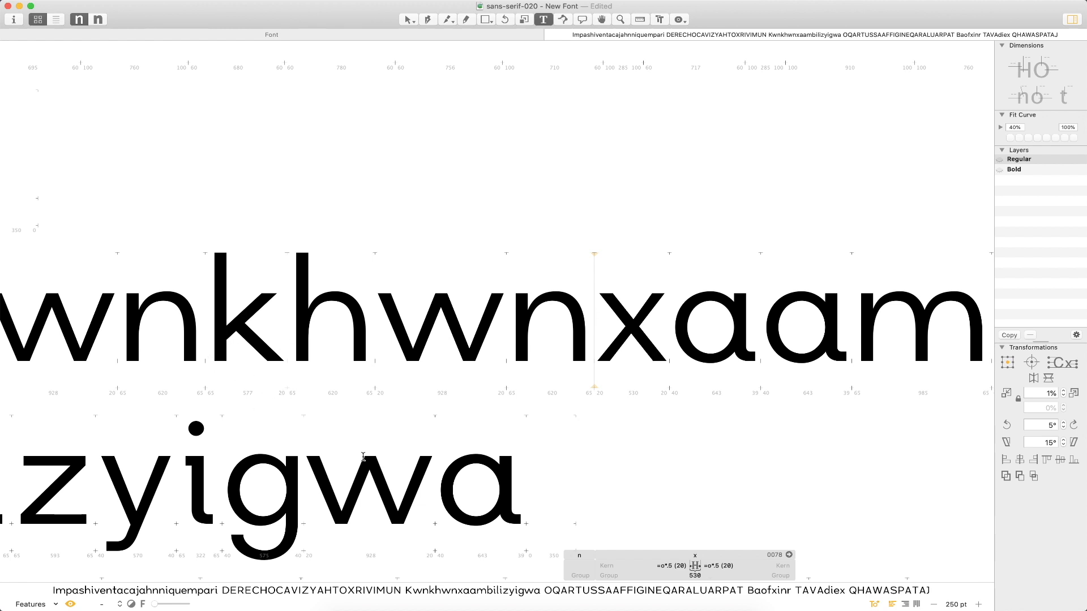
Replace the w between h and n in the test word with a lowercase y.
key(Left)
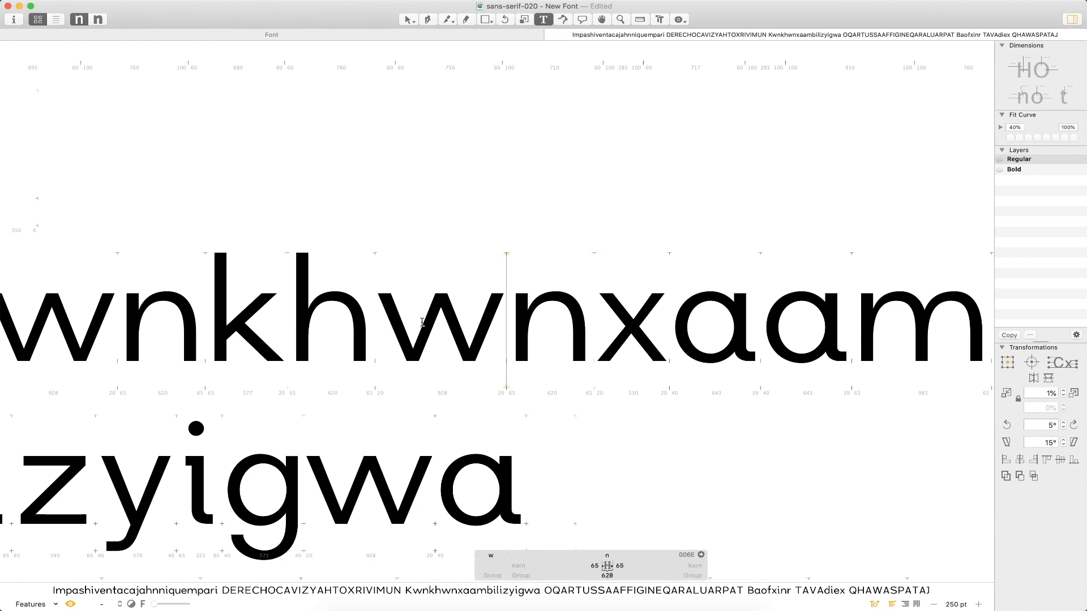
key(BackSpace)
text(y)
click(534, 567)
text(20)
key(Tab)
key(super+z)
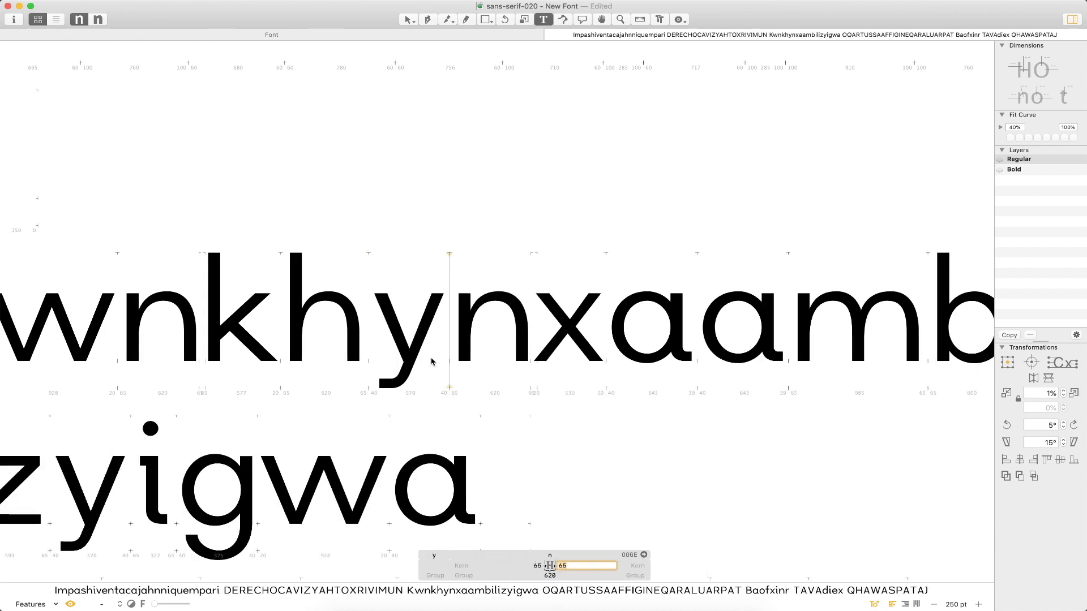
Link the left and right sidebearings of the lowercase y to x.
double_click(400, 331)
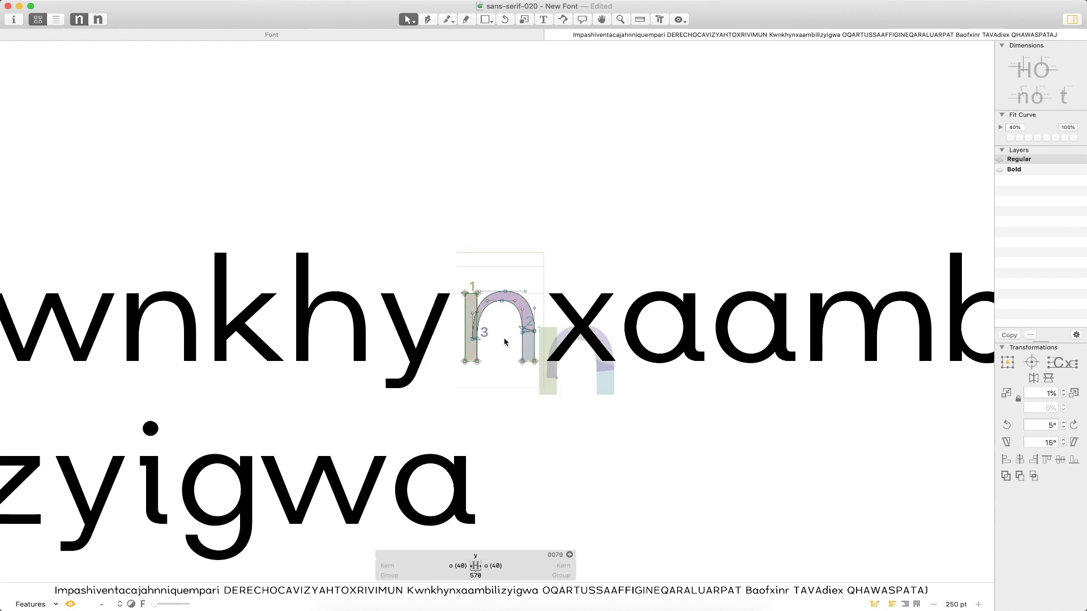
click(446, 565)
text(x)
key(Tab)
text(x)
key(Return)
key(t)
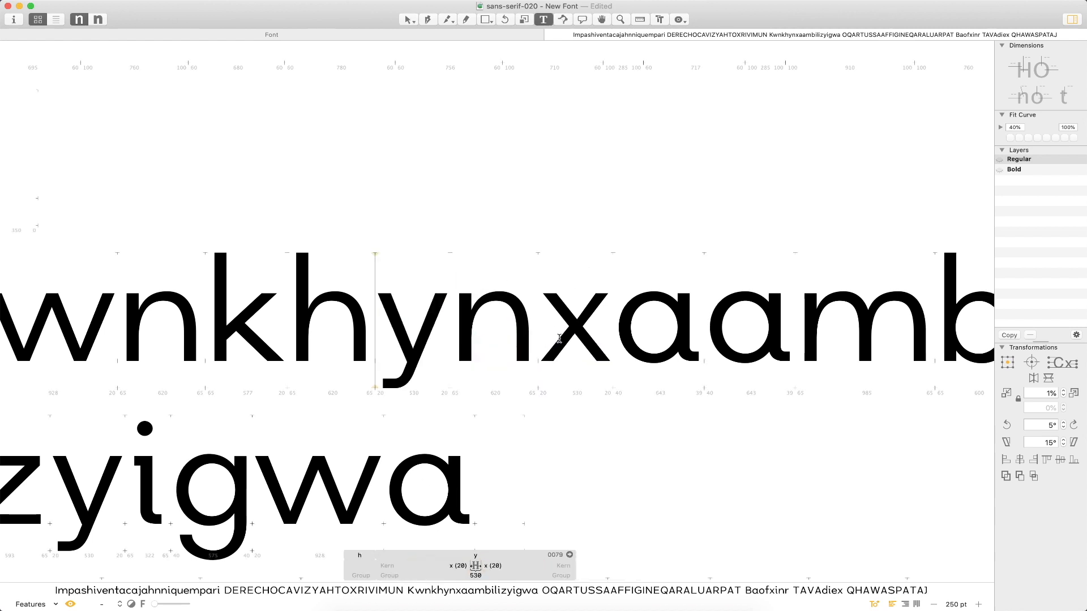
Review the spacing of the whole sample text at 75 pt and glance over the font's glyph overview.
double_click(581, 334)
key(super+minus)
key(super+minus)
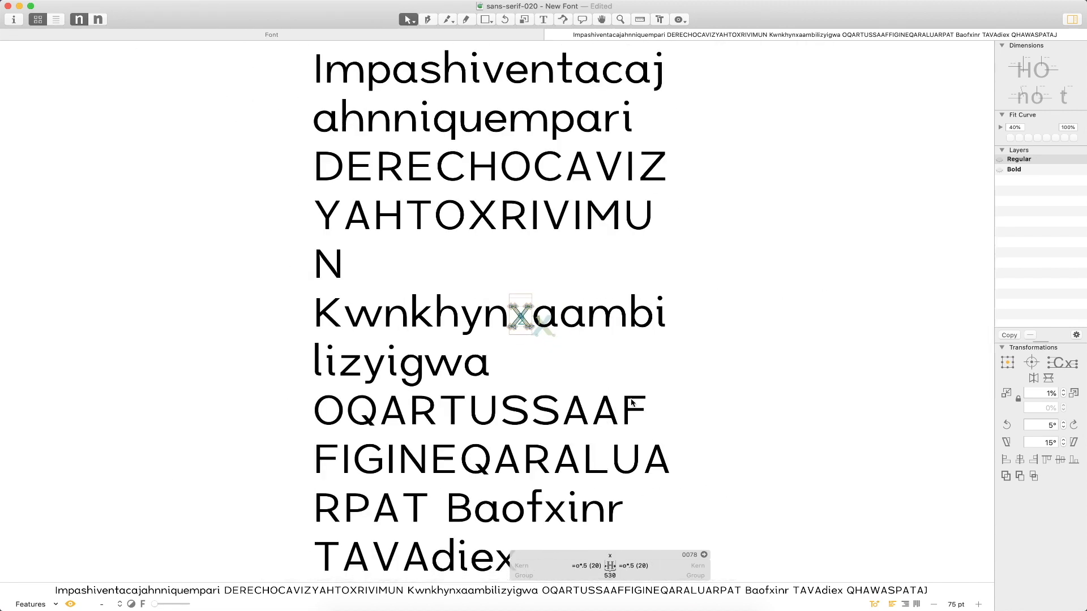
key(Escape)
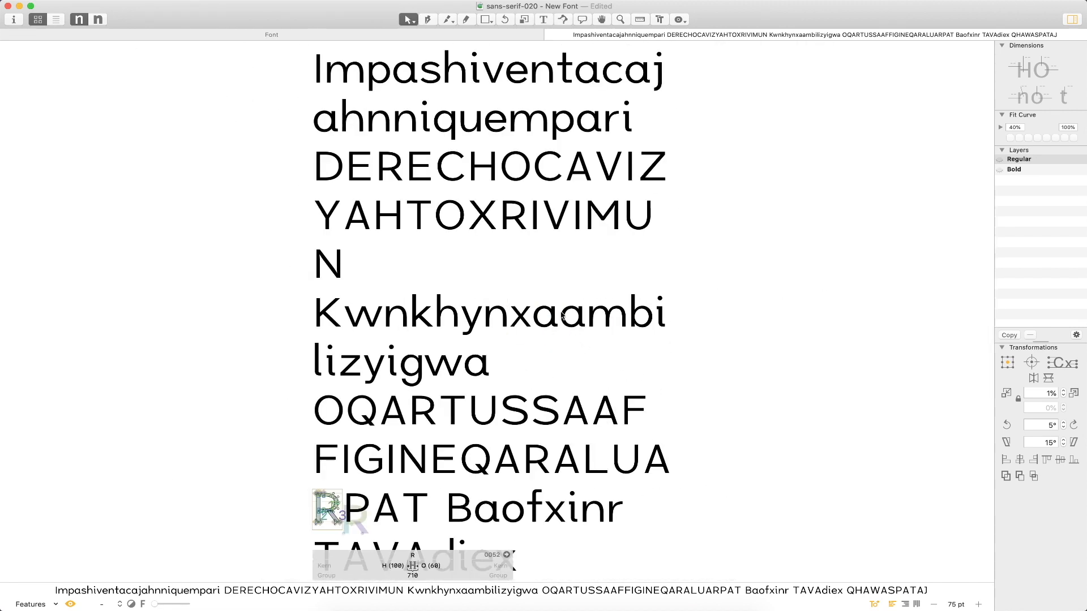
click(493, 34)
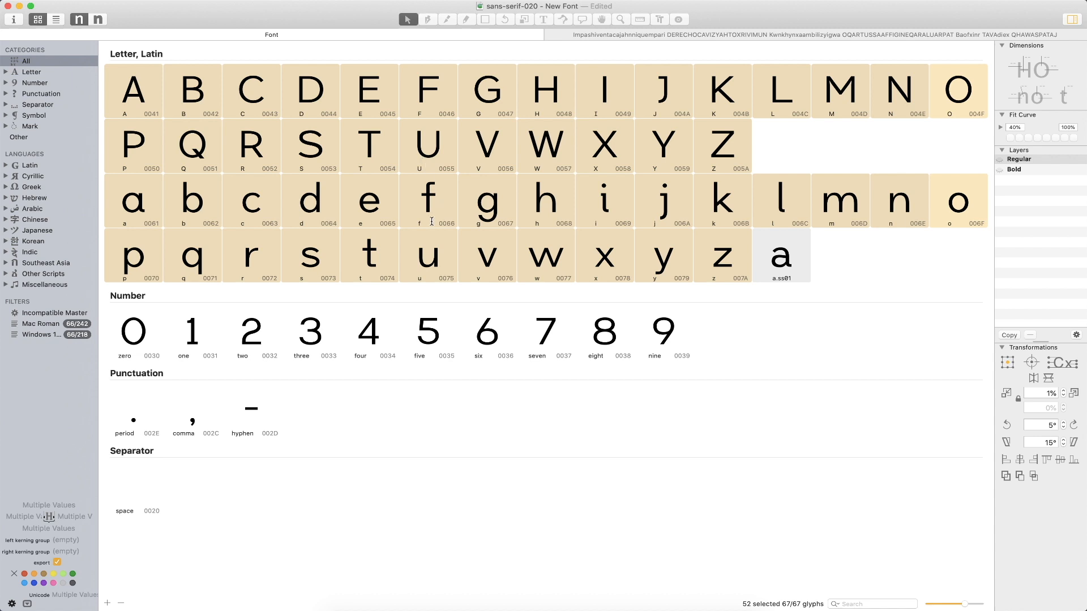
click(591, 35)
key(t)
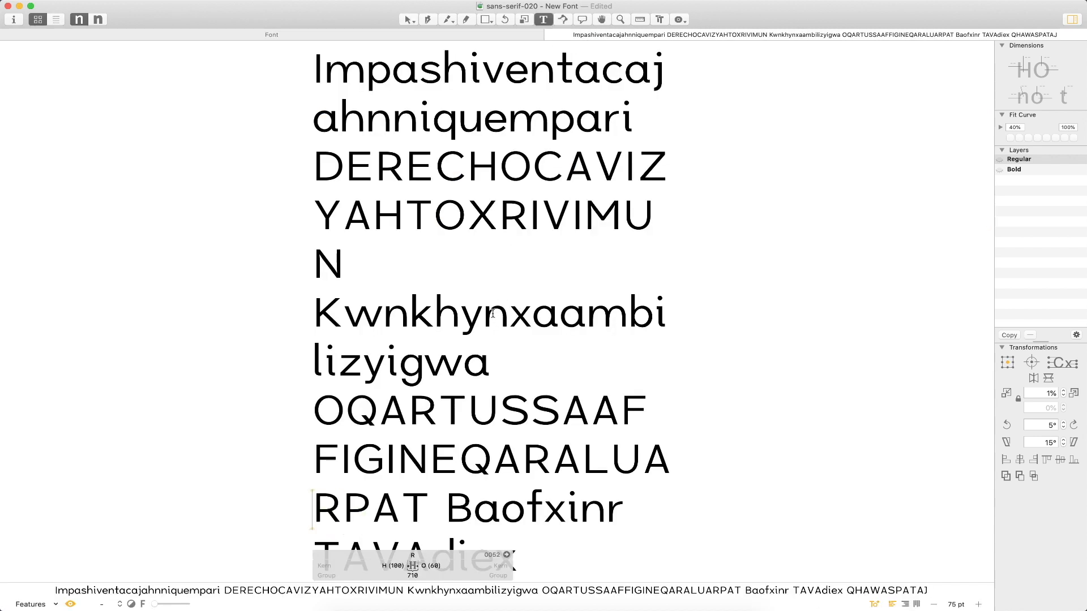
Replace the y between h and n in the test word with a lowercase r.
click(532, 312)
key(Left)
key(Left)
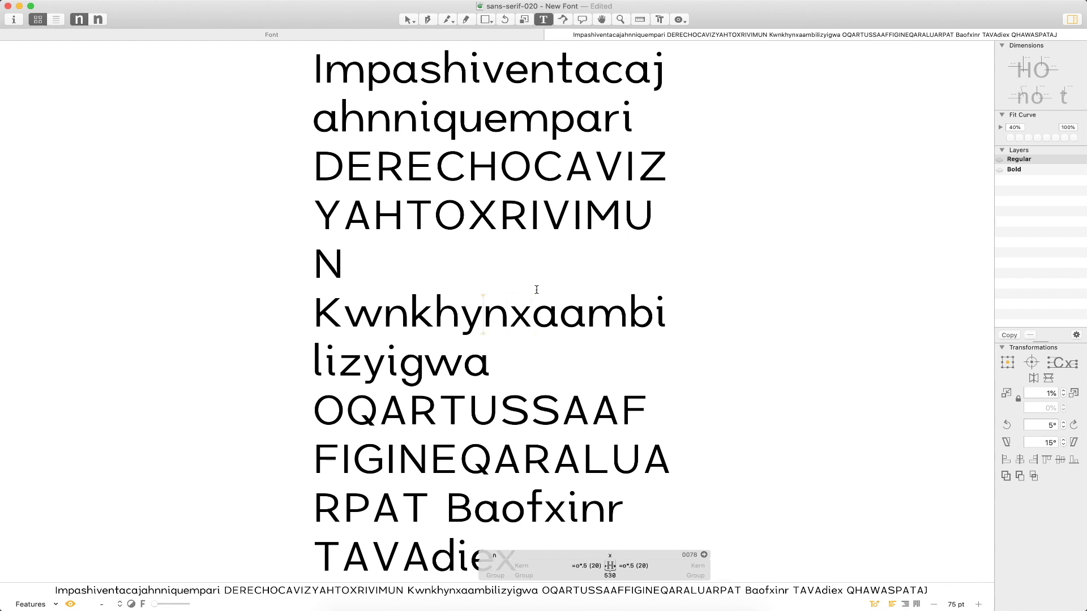
key(BackSpace)
text(r)
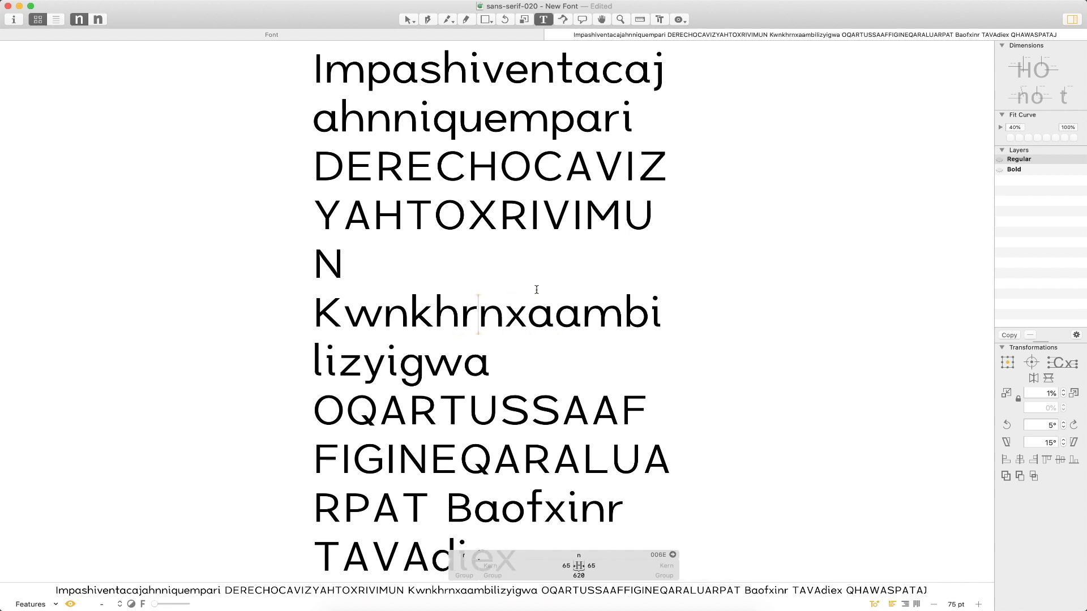
Examine the spacing of the test word around the r and n at large and small display sizes.
click(570, 332)
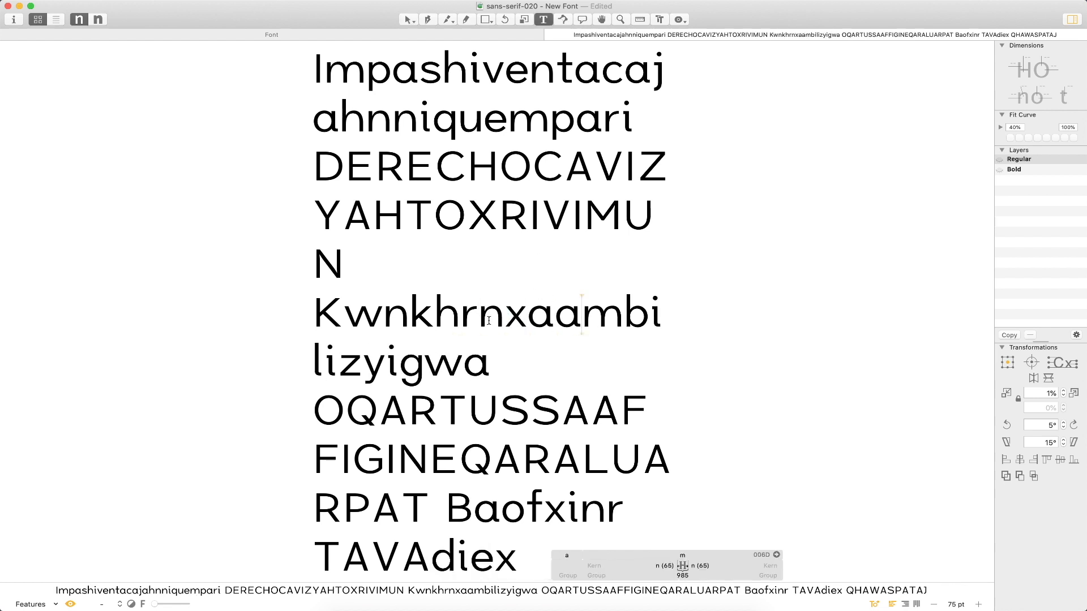
key(Escape)
drag(703, 243, 321, 390)
key(space)
drag(397, 274, 499, 268)
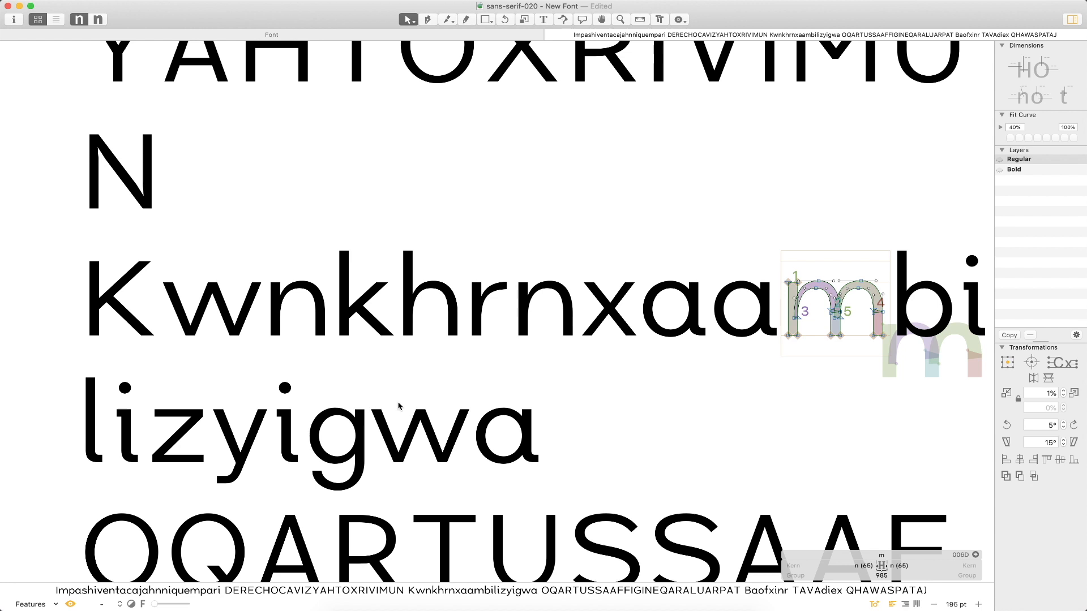
key(super+minus)
key(super+minus)
key(super+minus)
key(t)
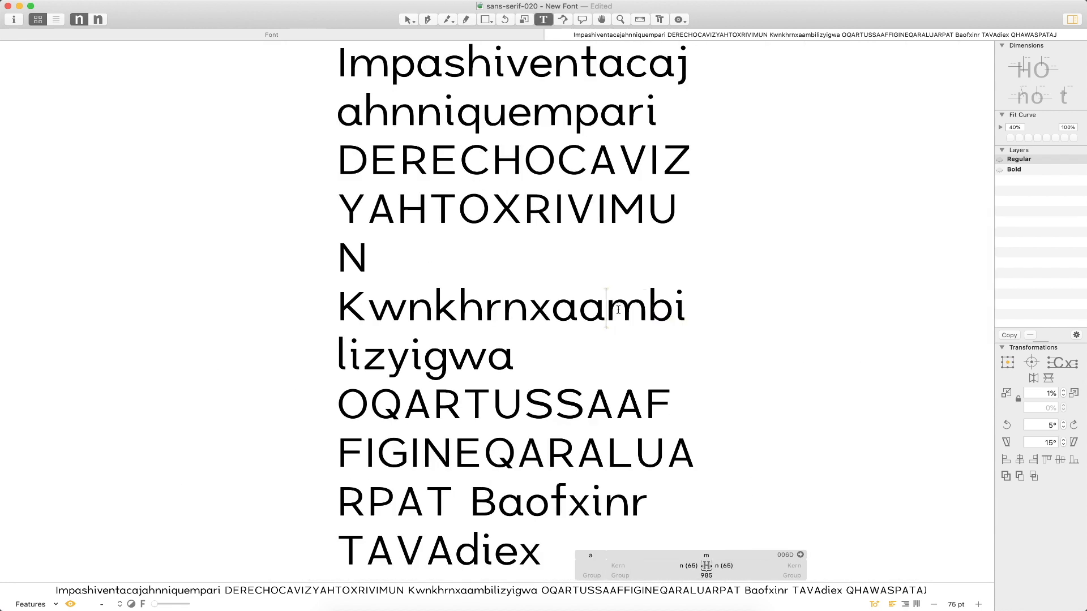
Close the current sample text and generate new test words from the lowercase letters a to z with Wordfinder.
key(super+w)
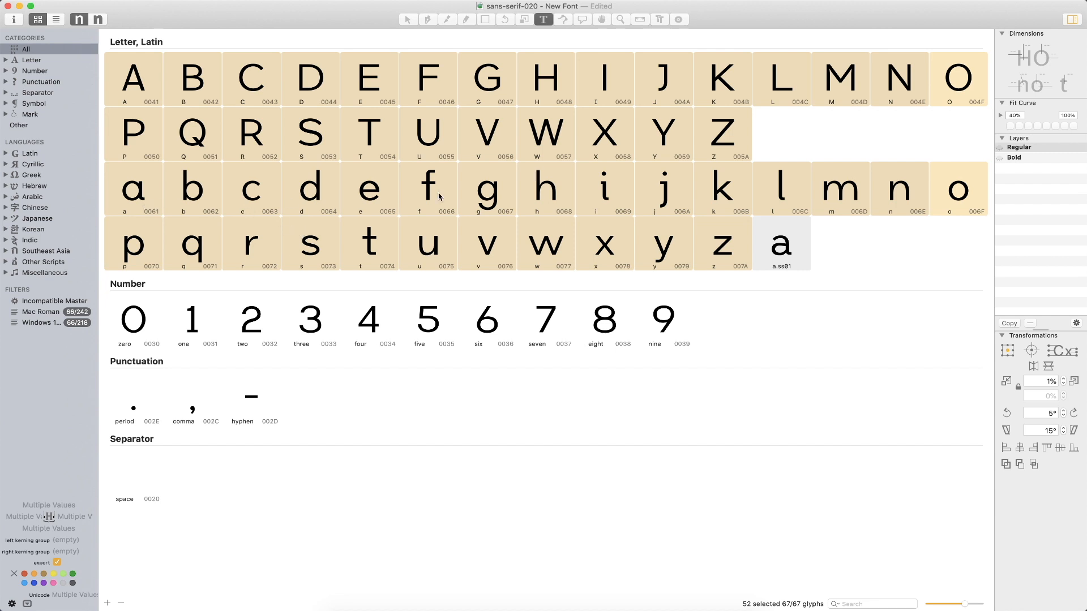
click(137, 192)
shift+click(749, 249)
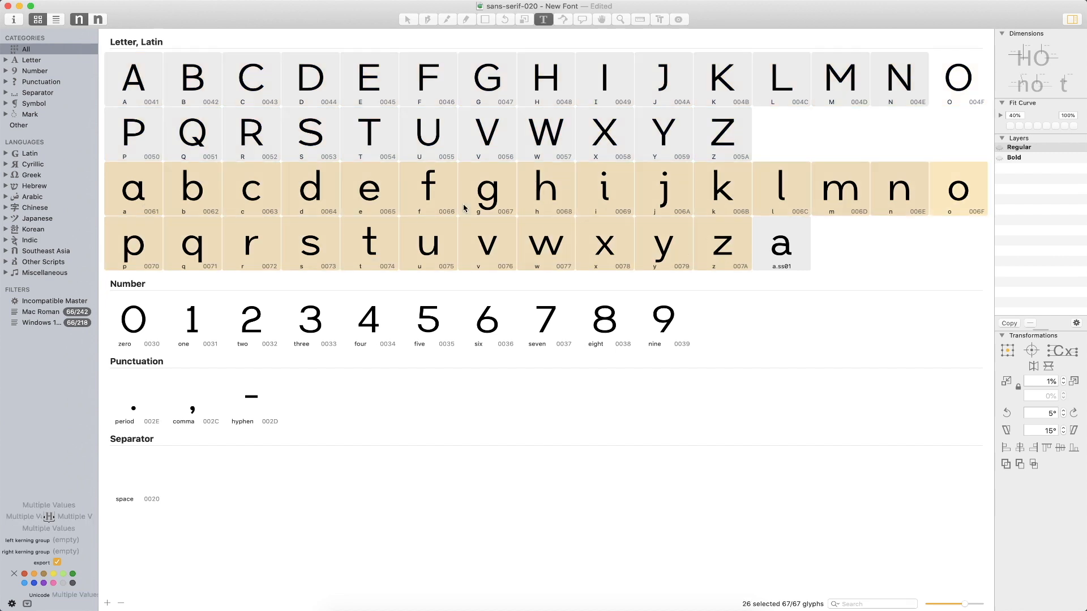
click(118, 0)
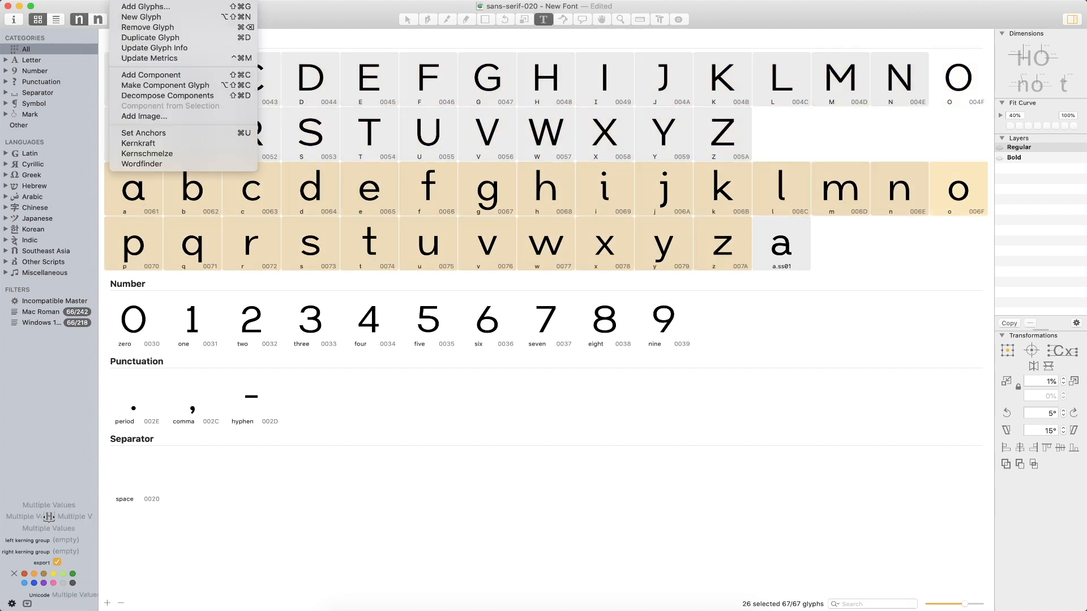
click(149, 166)
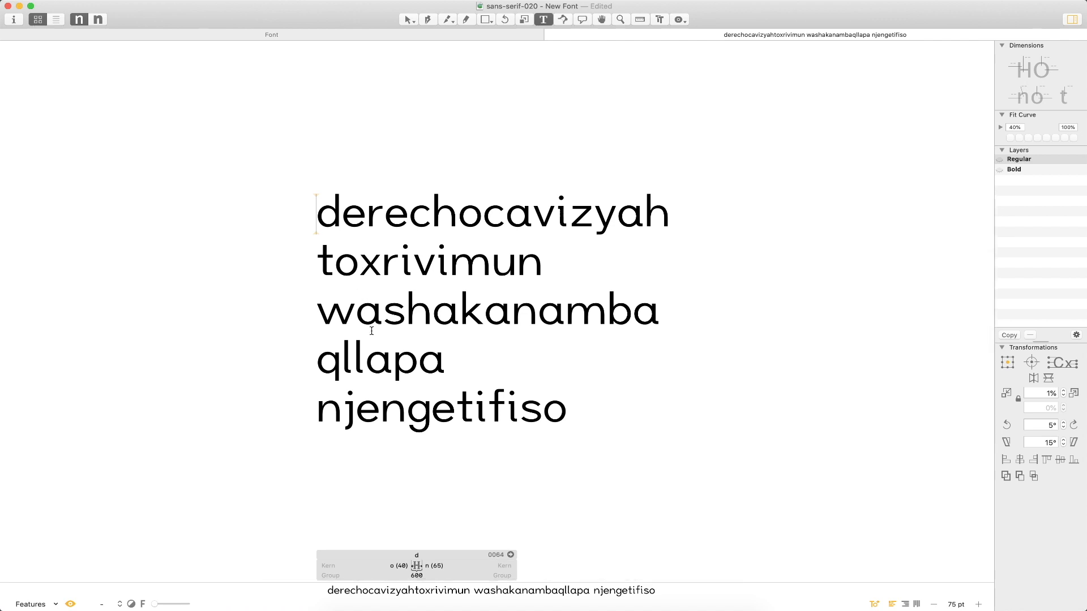
Examine the spacing and sidebearings in the enlarged lowercase test words, including around p and n.
key(Escape)
key(z)
drag(713, 140, 254, 504)
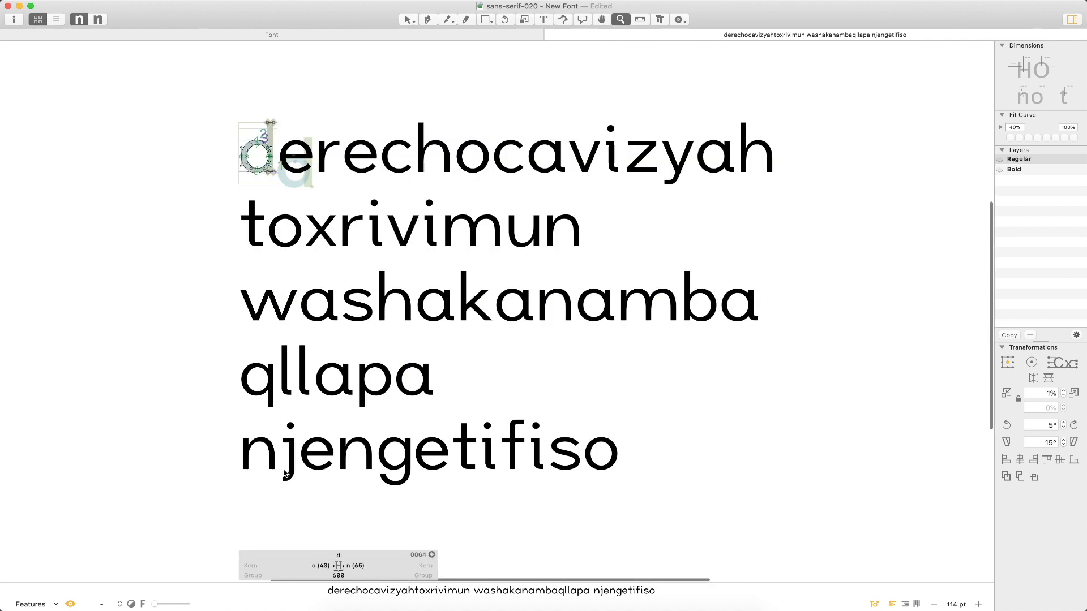
key(t)
click(354, 409)
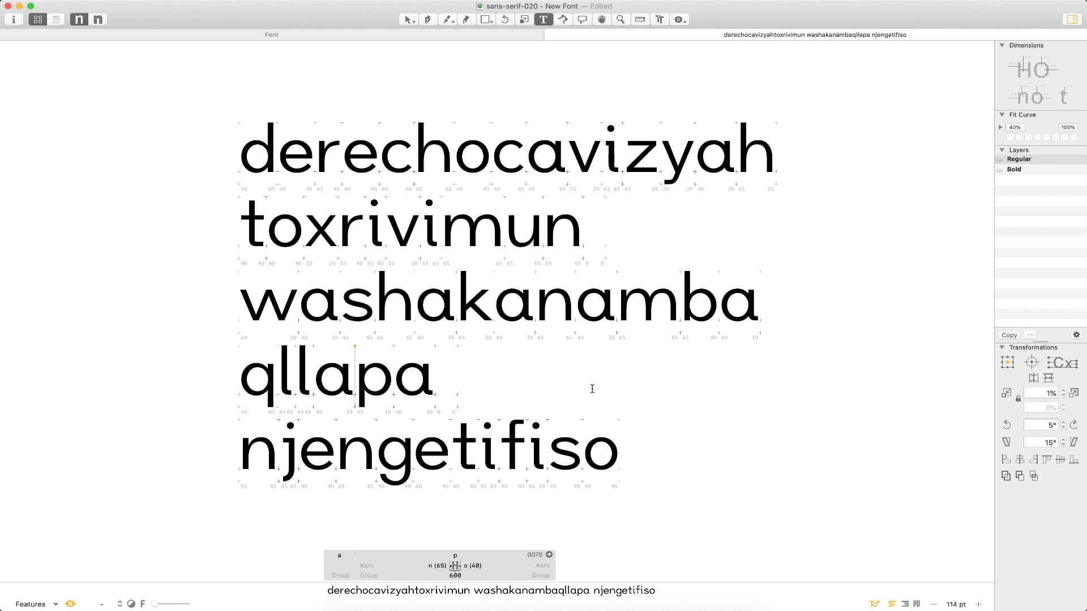
click(516, 318)
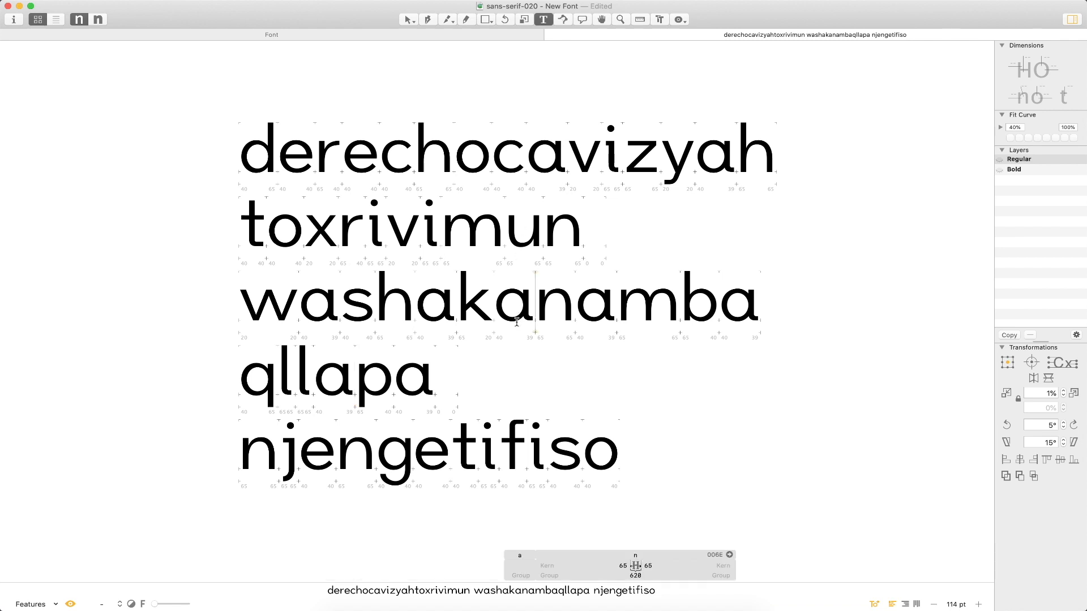
Replace the test words with "nan" and open the sidebearing formulas of the lowercase a.
key(super+a)
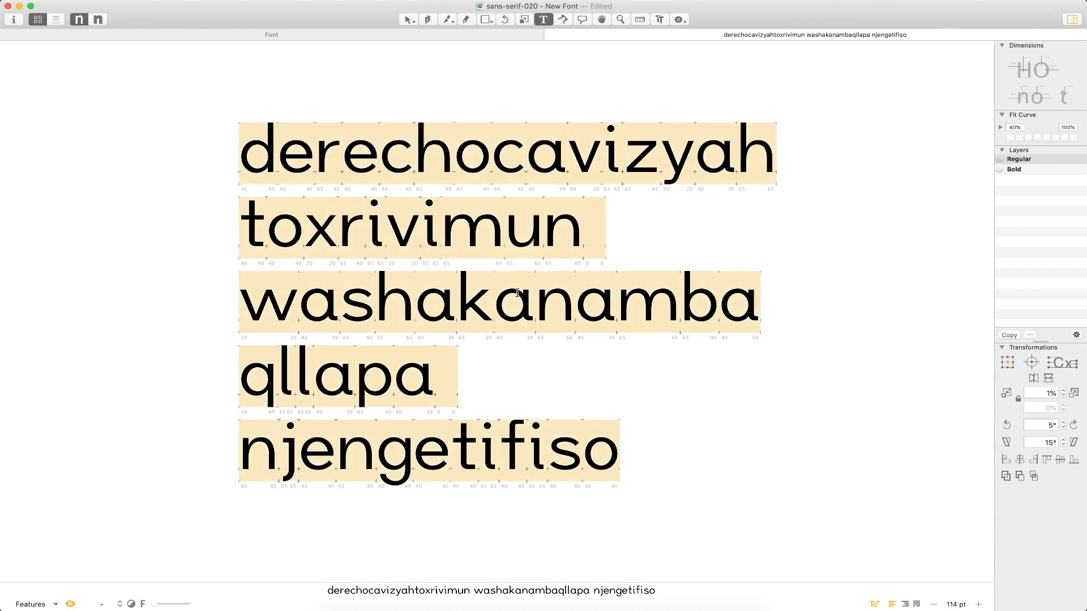
text(nan)
key(Left)
key(shift+Left)
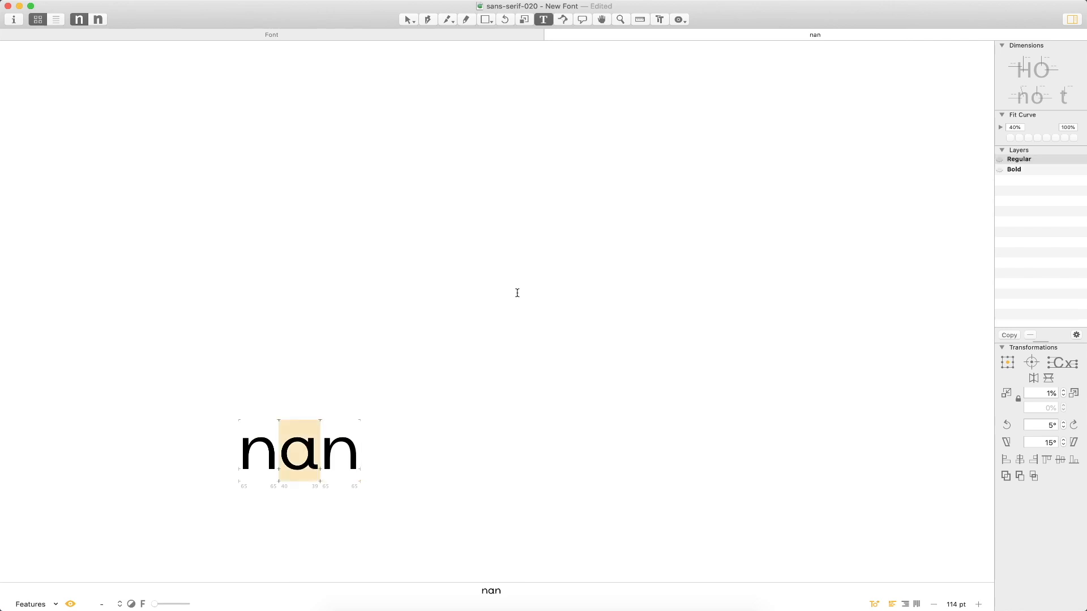
key(Left)
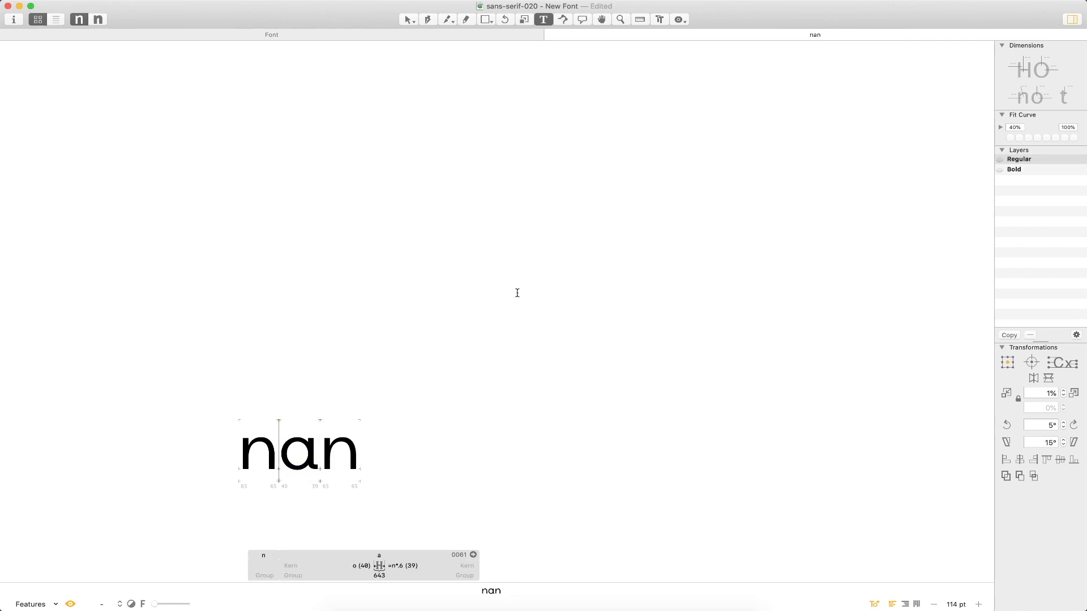
click(423, 568)
click(367, 570)
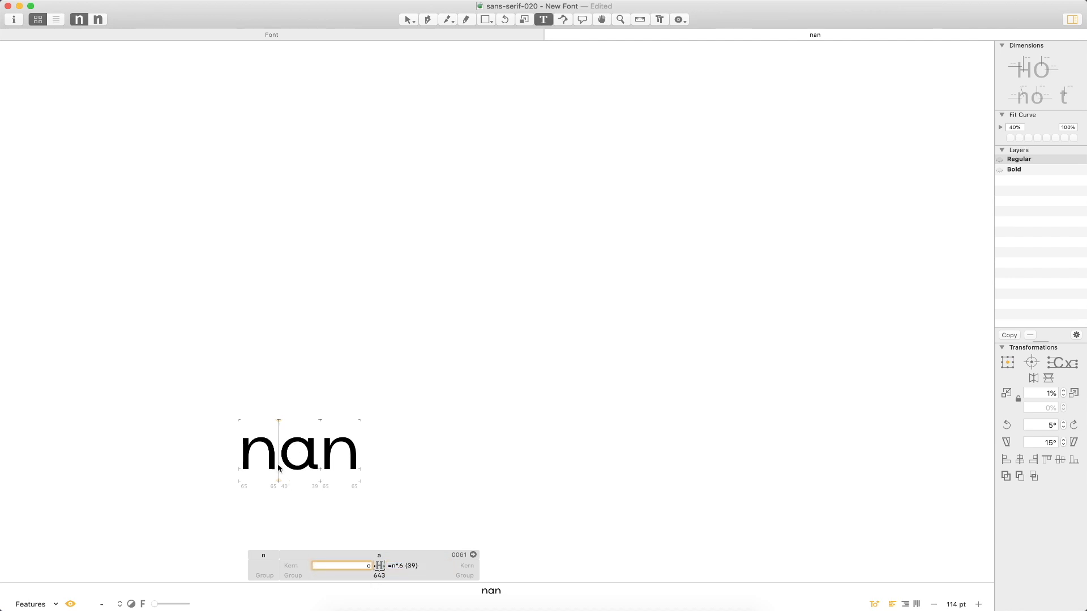
Add "oao" on a second line below "nan" and compare the a's spacing between straight and round letters.
click(370, 451)
key(Return)
text(oao)
key(Escape)
key(z)
click(338, 385)
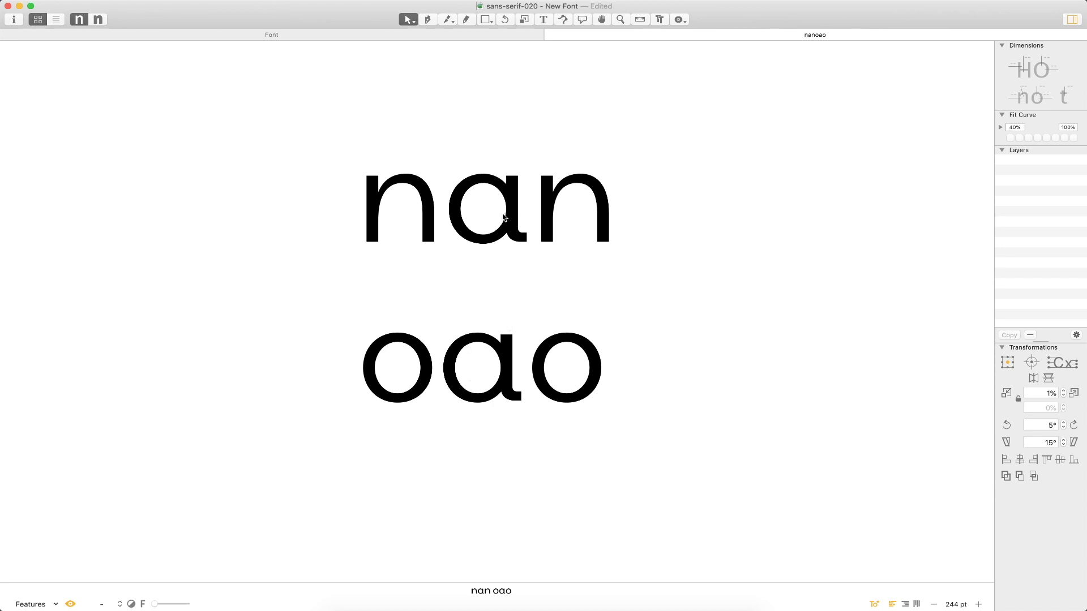
Close the nan/oao sample and generate test words from the uppercase letters A to Z with Wordfinder.
key(super+w)
click(144, 78)
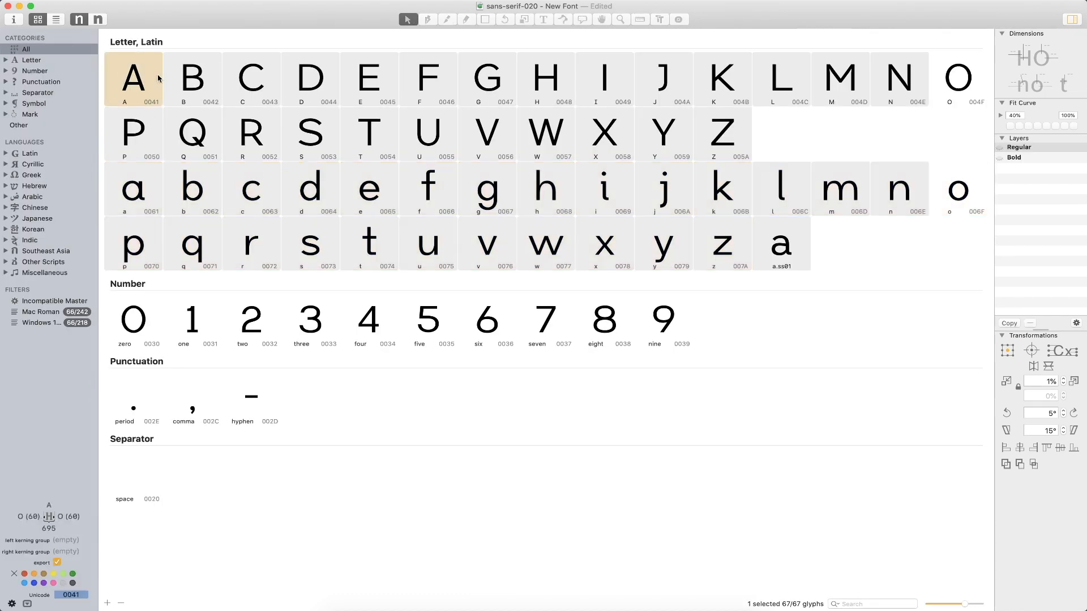
shift+click(747, 142)
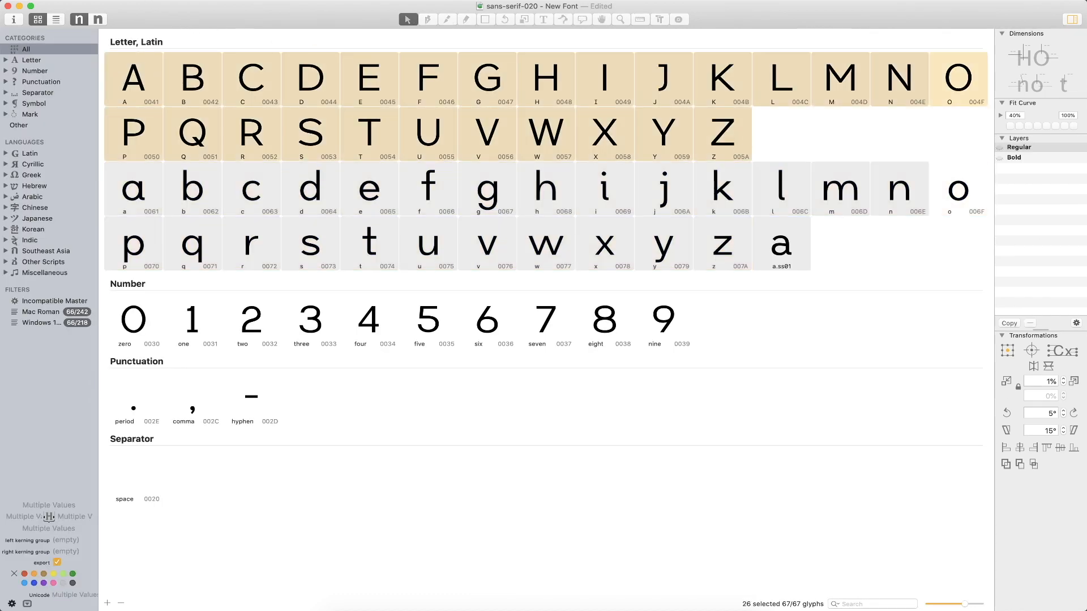
click(129, 2)
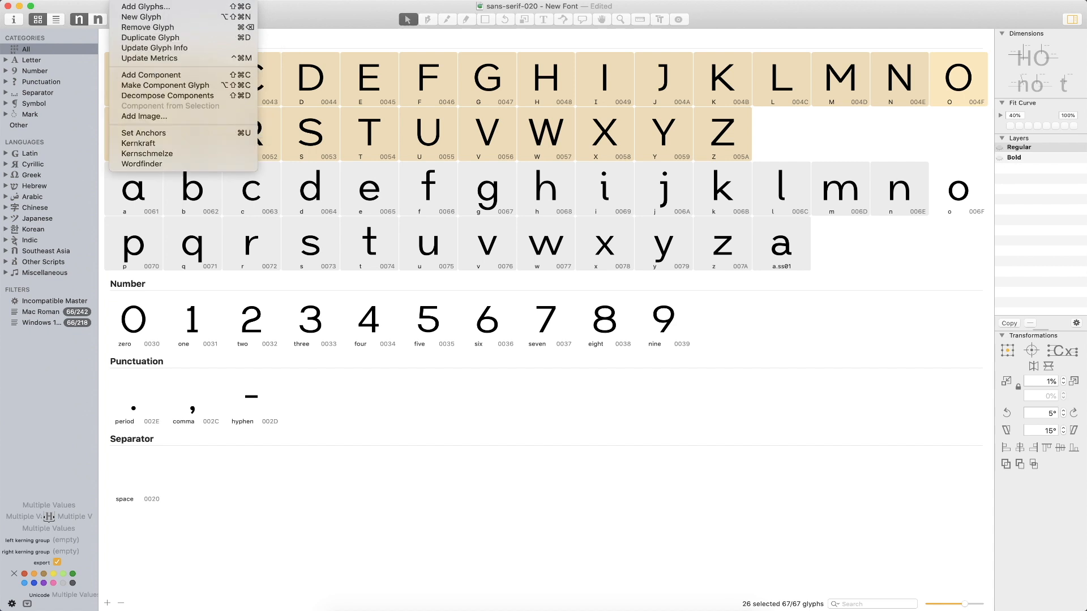
click(141, 163)
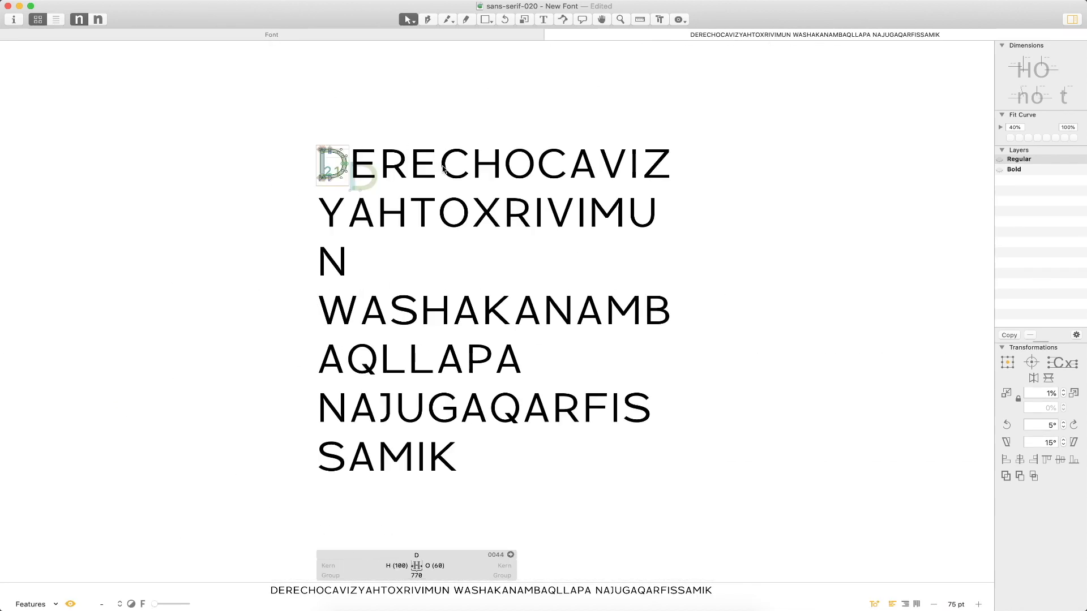
Examine the spacing of the uppercase test words, checking the sidebearings of letters such as R, N, D and A.
key(t)
click(503, 226)
key(Escape)
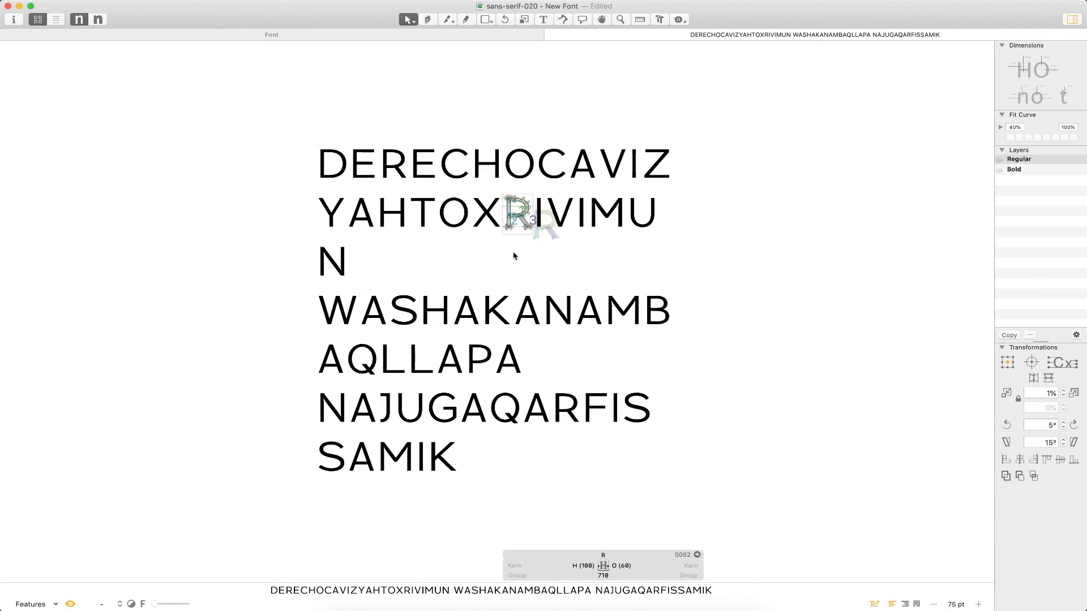
key(t)
click(589, 219)
click(650, 209)
key(Escape)
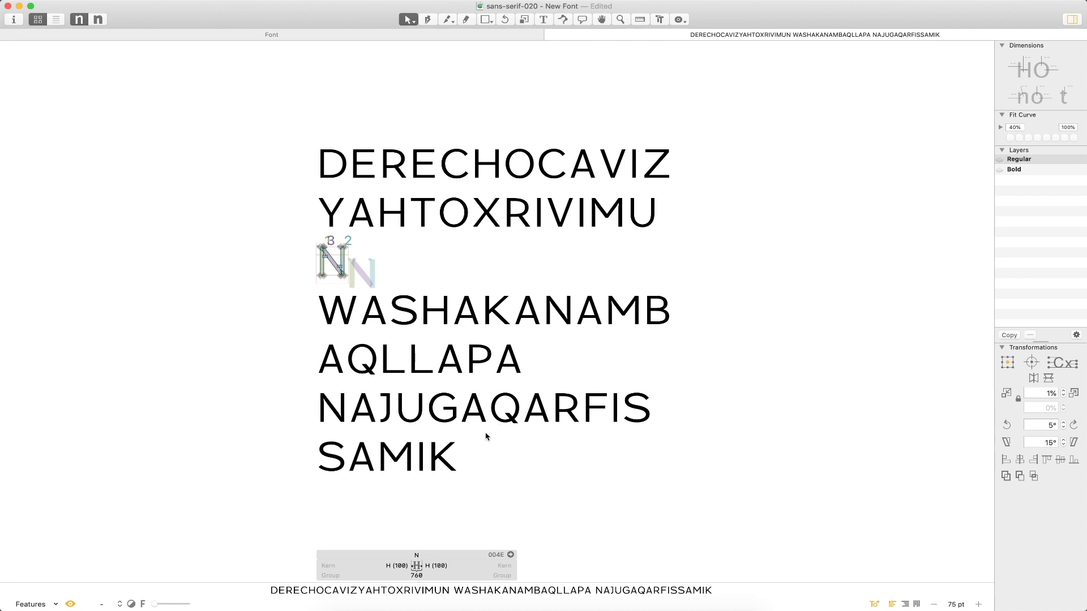
key(t)
click(459, 454)
key(Escape)
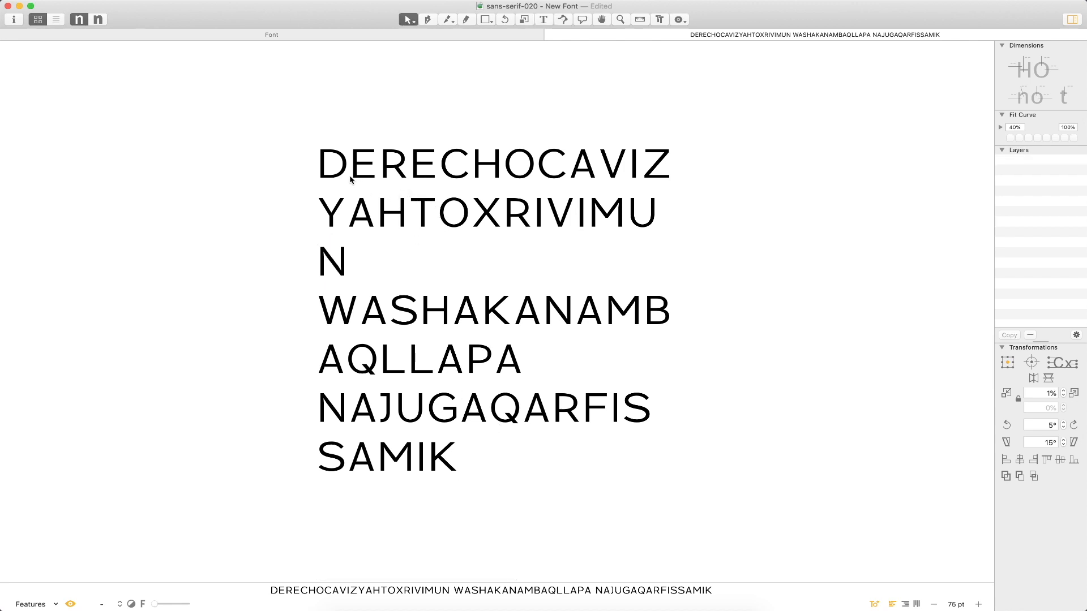
double_click(342, 159)
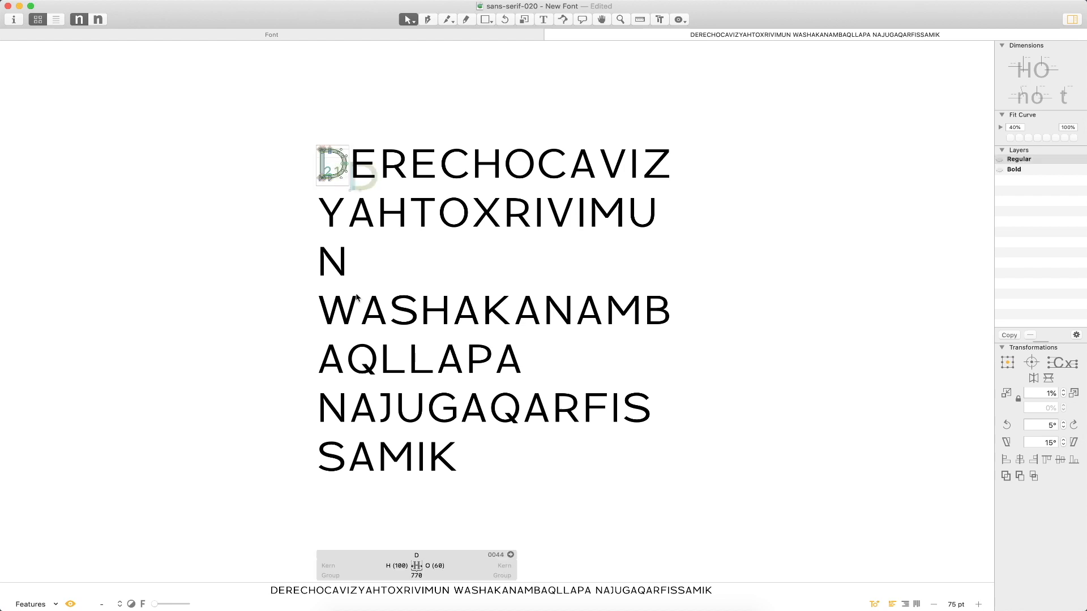
key(t)
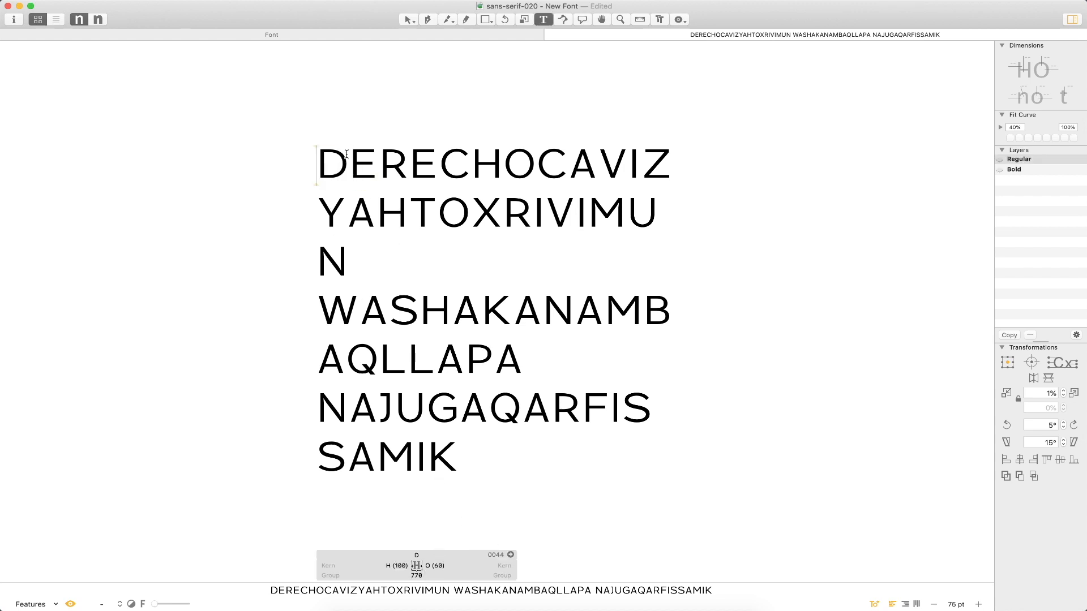
click(342, 209)
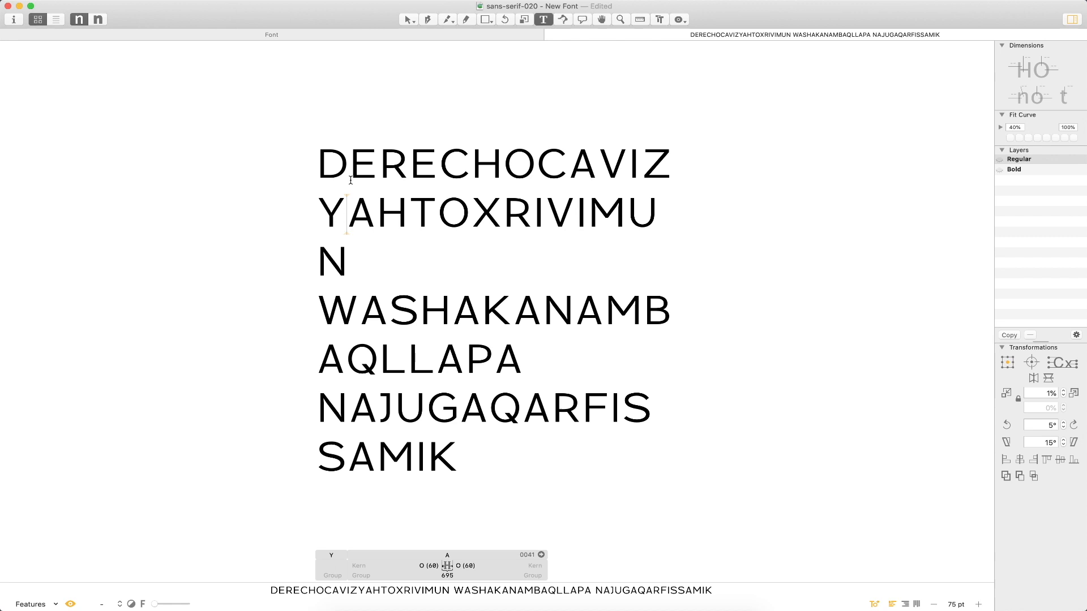
Replace the Y at the start of the second test line with "MYMHM".
key(BackSpace)
text(M)
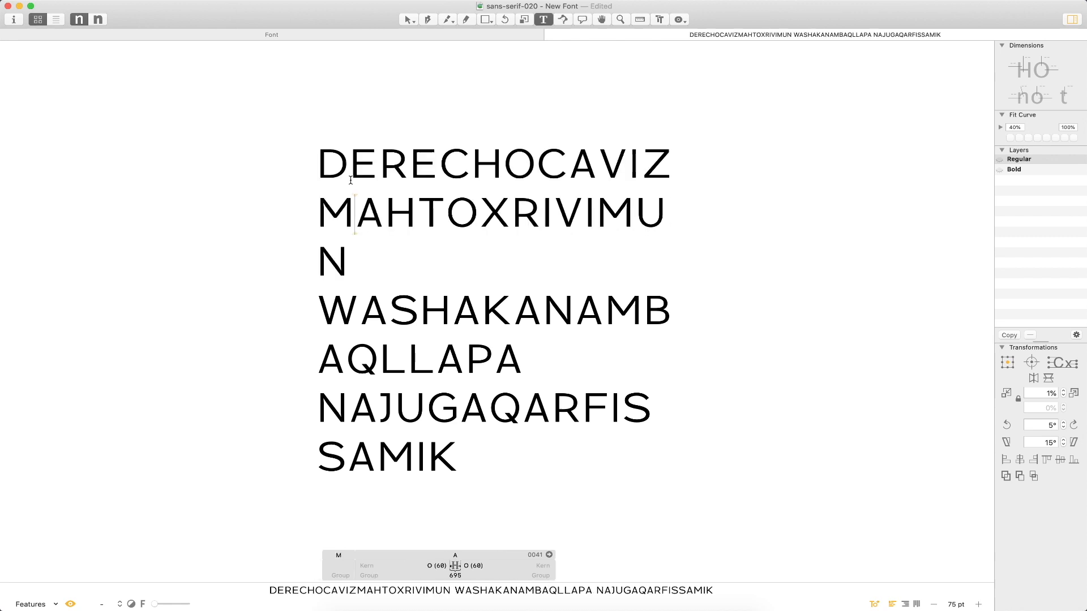
text(YM)
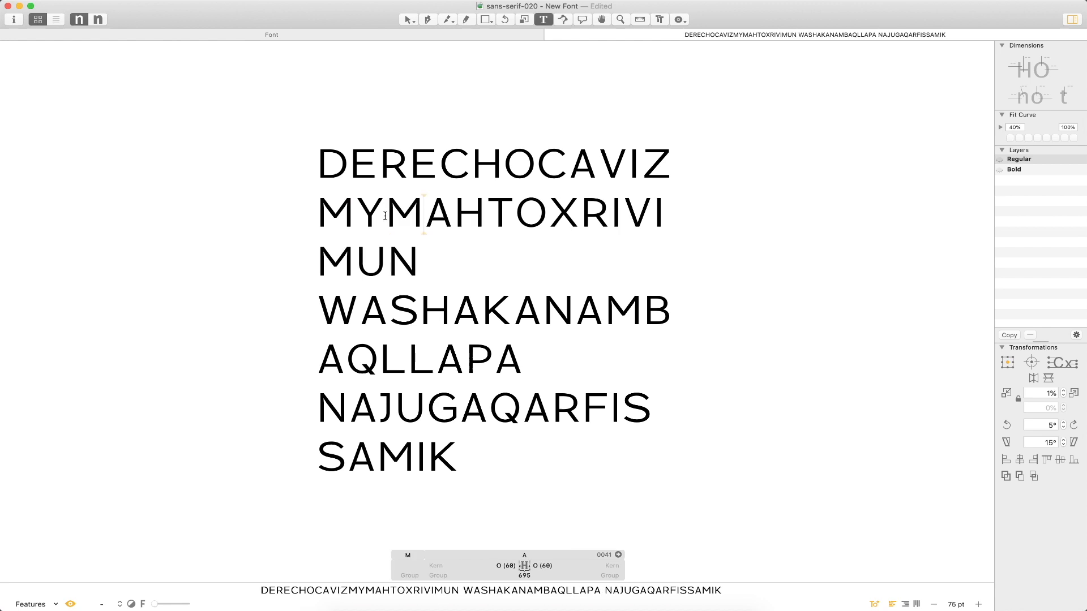
text(HM)
Set the left sidebearing of the uppercase Y in the second line to the formula =O*.75.
key(Escape)
key(z)
drag(575, 110, 256, 319)
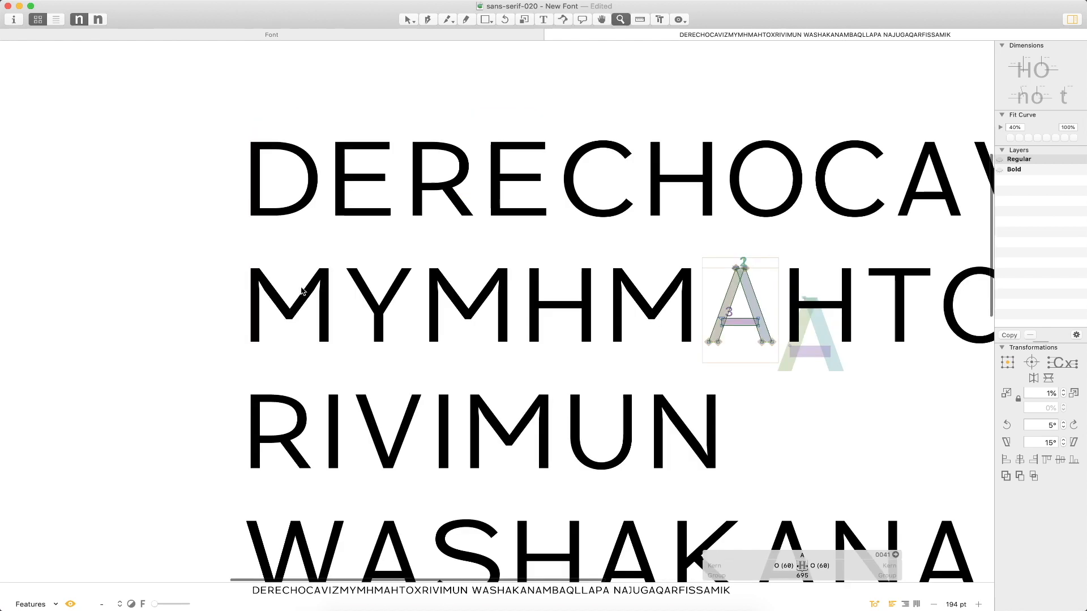
double_click(374, 317)
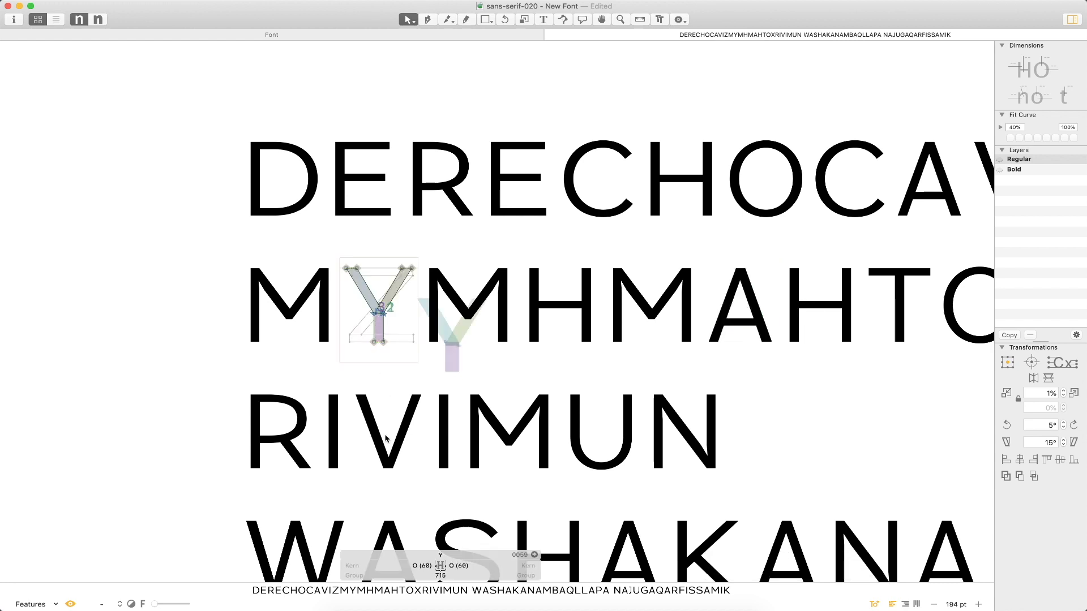
click(410, 565)
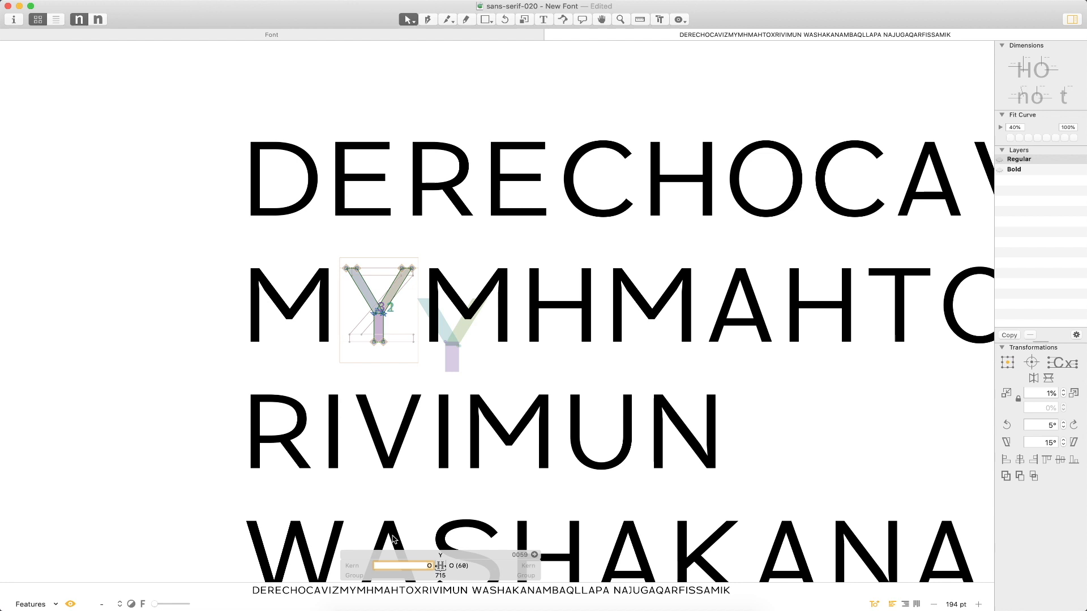
key(BackSpace)
text(=0.75)
key(Tab)
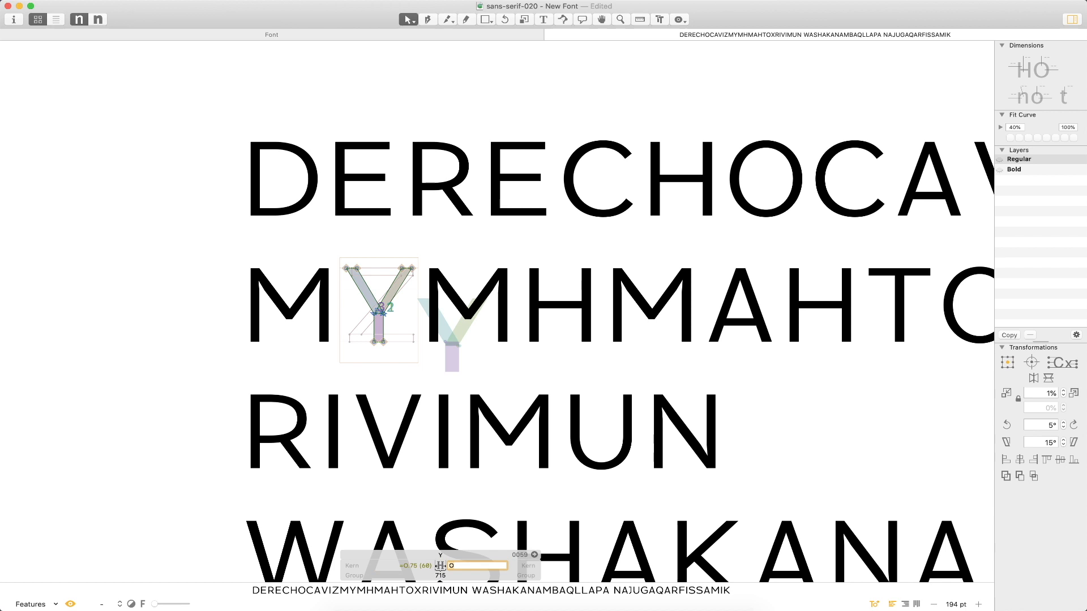
click(425, 569)
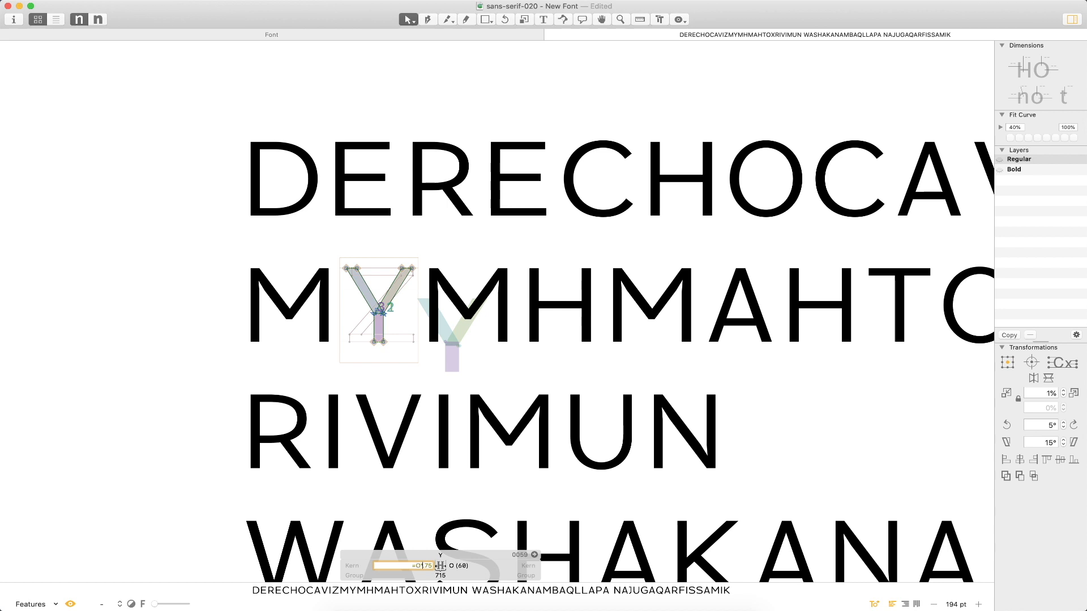
text(*)
key(Return)
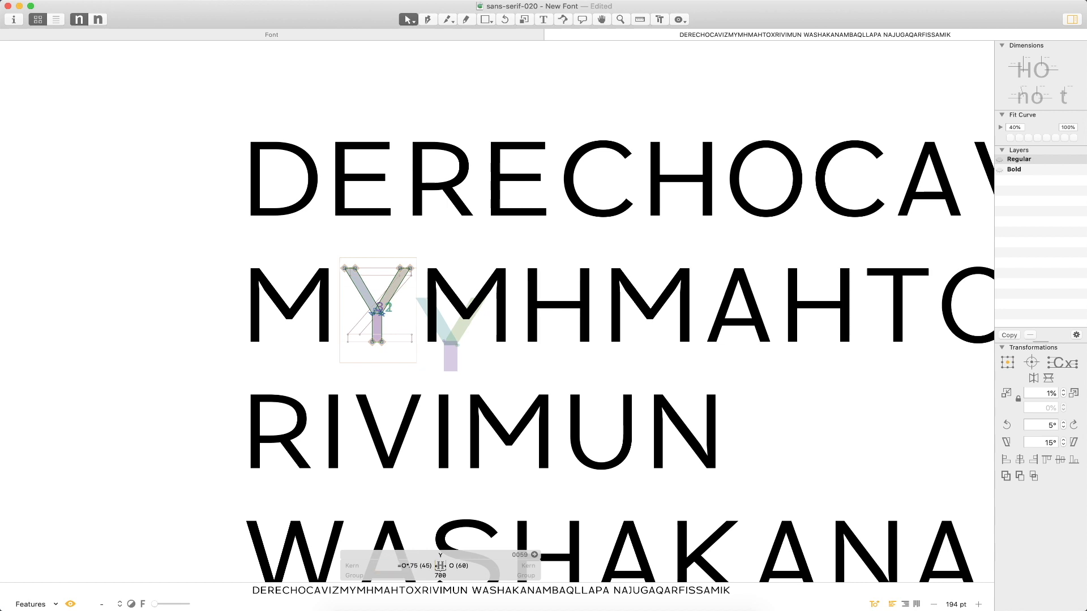
Try =O*.5 as the Y's right sidebearing formula and set it to =O*.75 instead.
click(474, 565)
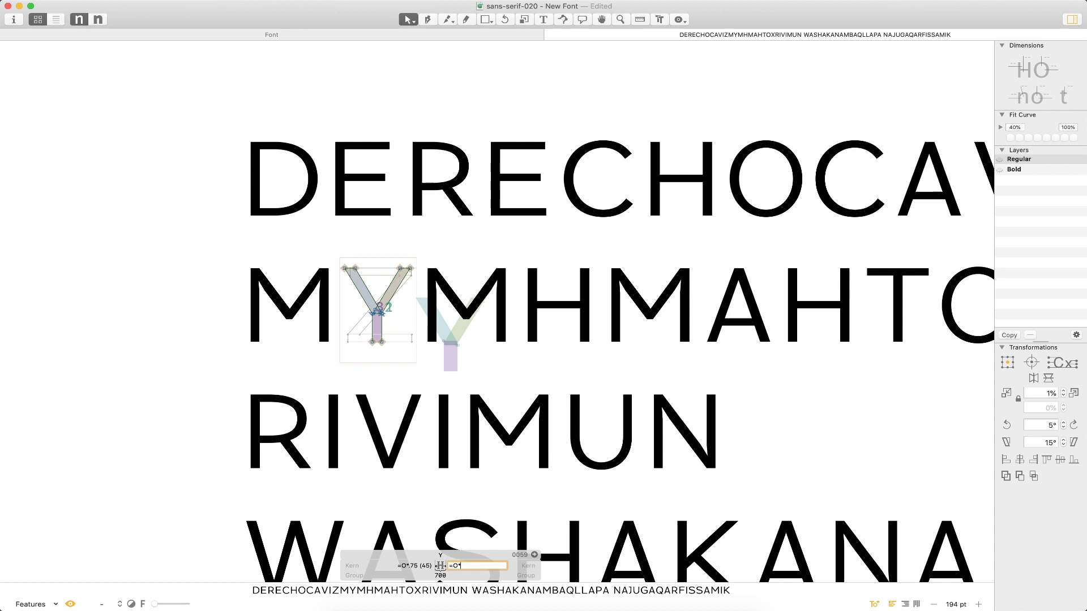
key(Return)
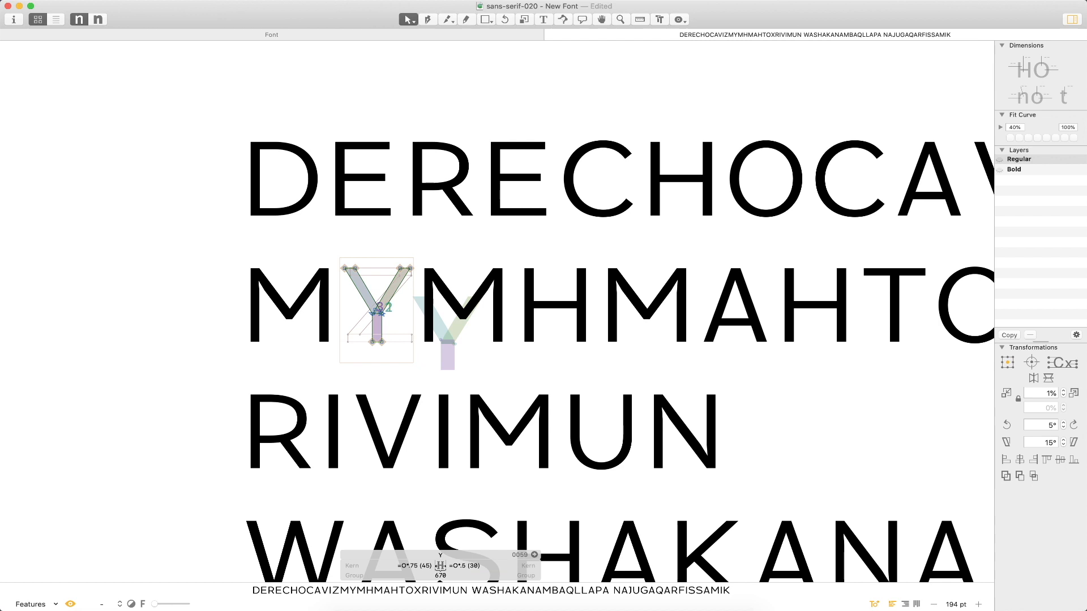
click(410, 567)
click(465, 567)
text(7)
key(Return)
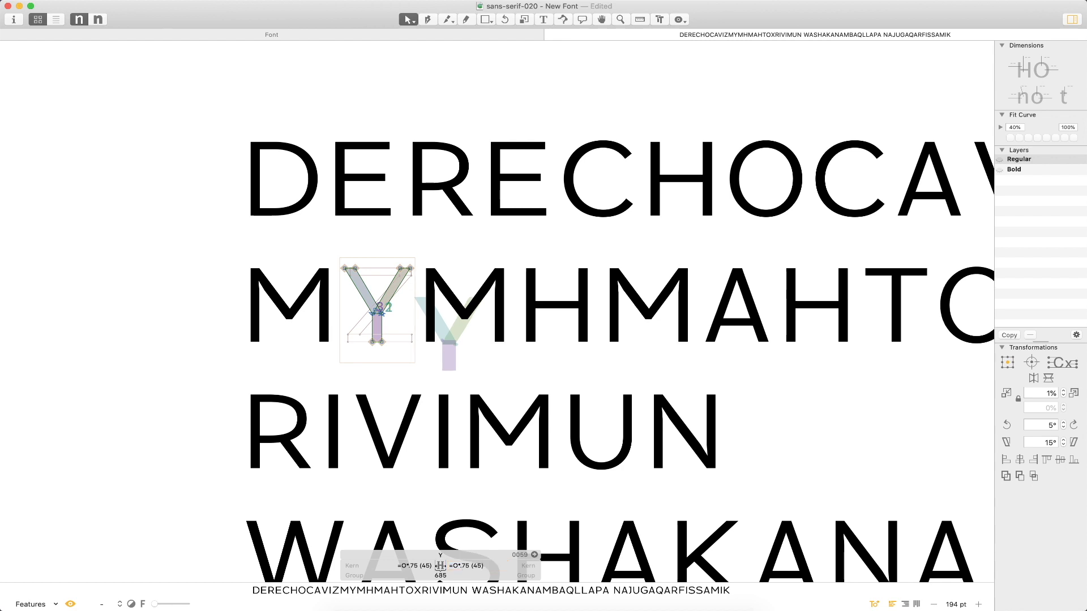
Examine the spacing and sidebearings of the M between H and A in the second line.
key(Escape)
click(516, 303)
key(Escape)
key(Escape)
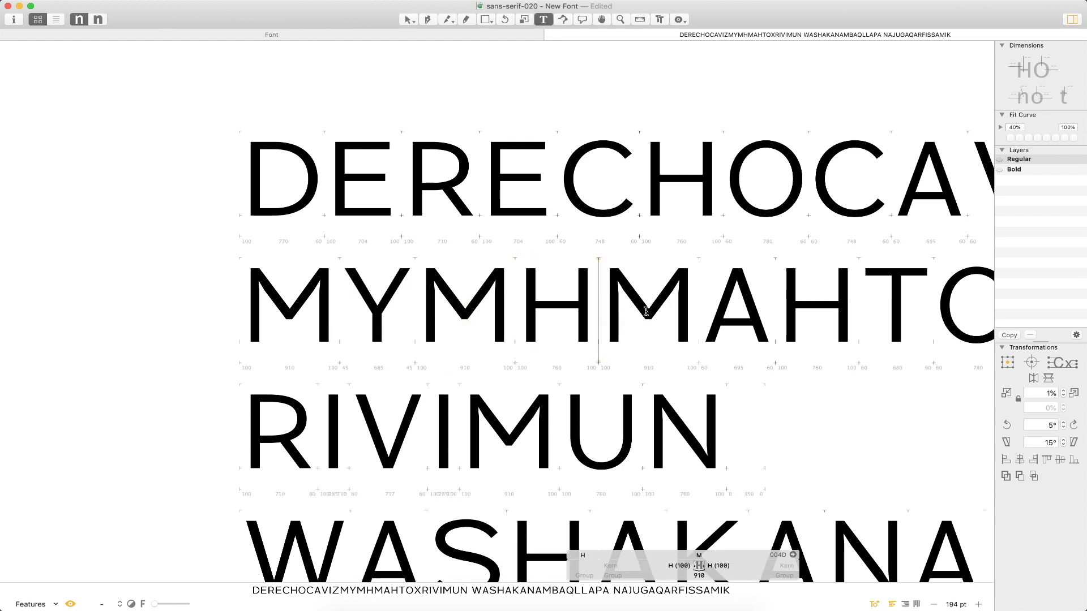
double_click(647, 300)
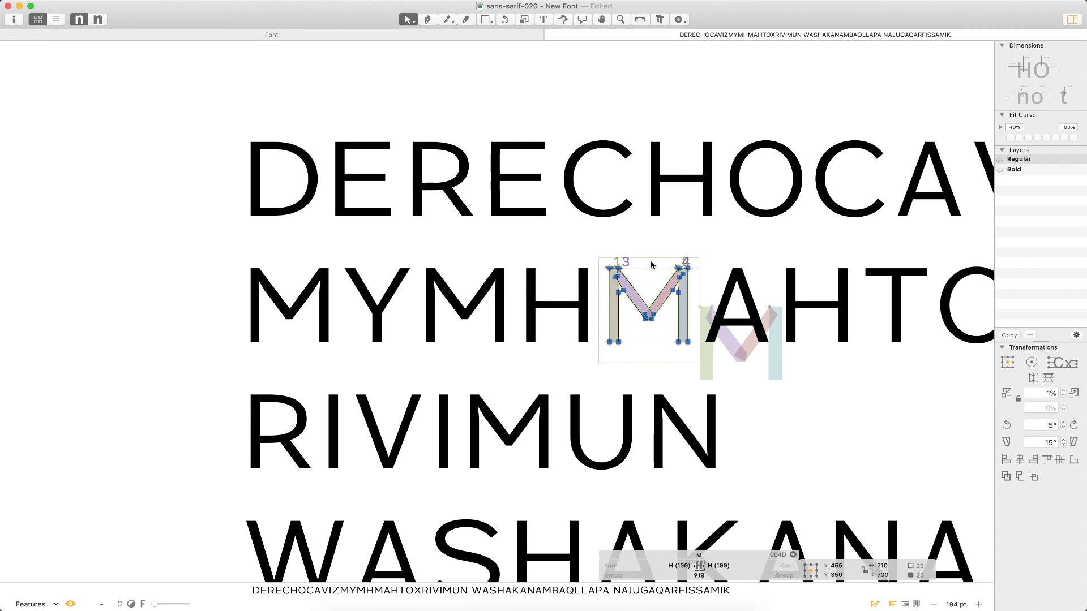
key(t)
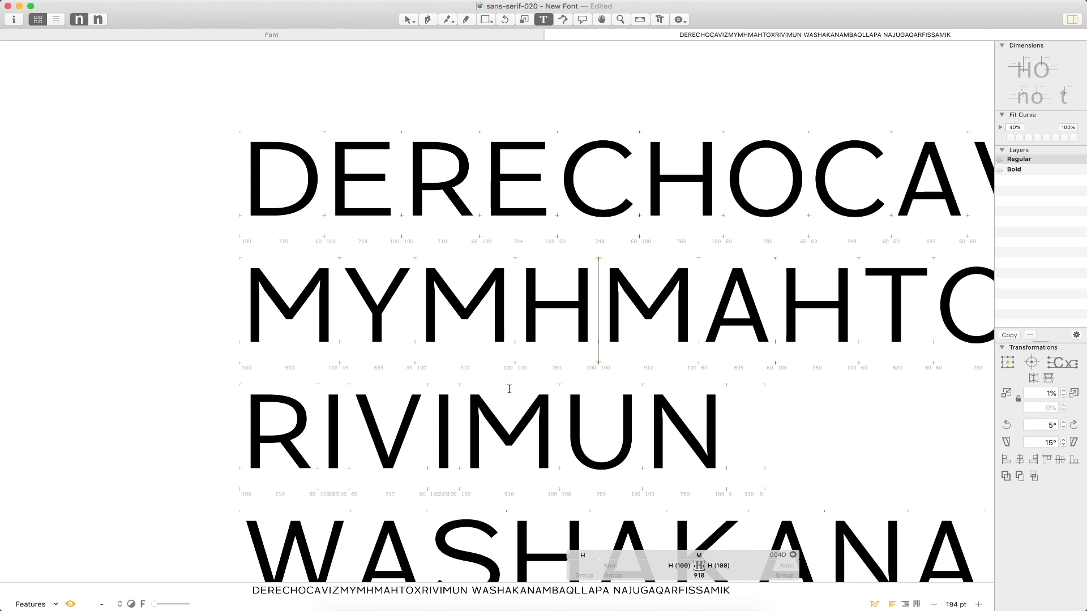
Link both sidebearings of the V in RIVIMUN to Y.
double_click(396, 413)
click(430, 566)
text(Y)
key(Tab)
text(Y)
key(Return)
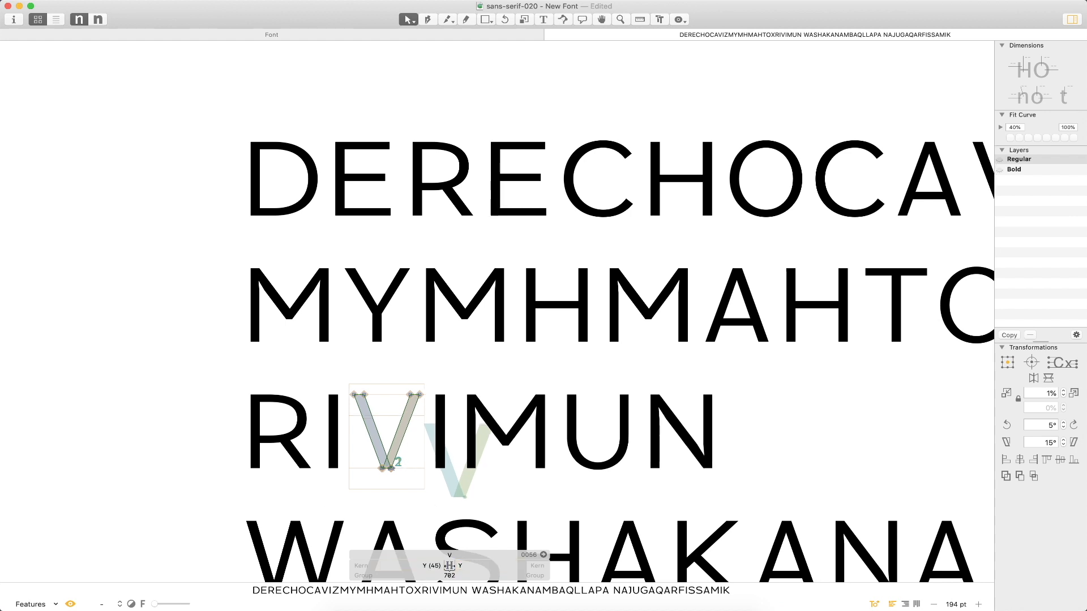
Replace the V in RIVIMUN with W and link both of the W's sidebearings to Y.
key(Escape)
key(BackSpace)
text(W)
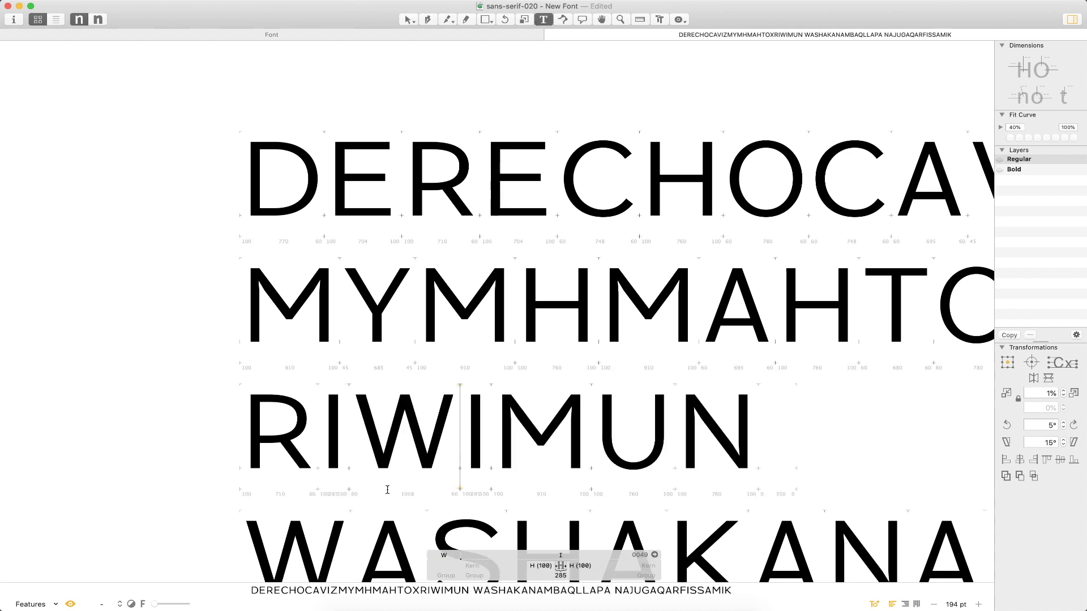
key(Escape)
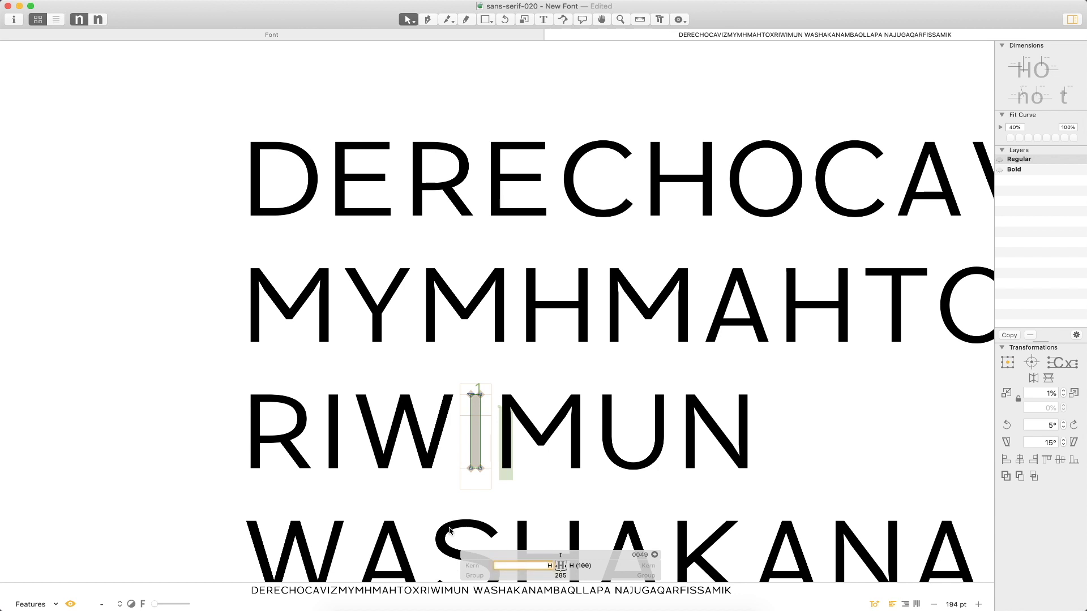
double_click(400, 453)
click(430, 564)
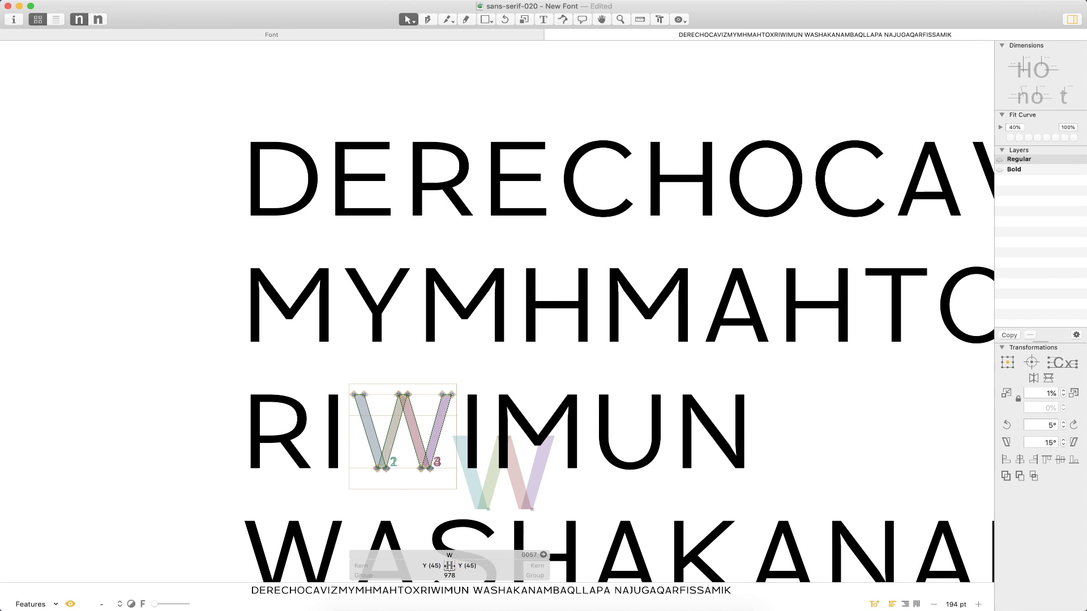
key(Escape)
click(754, 418)
key(Escape)
Replace the Y between the two Ms at the start of the second line with K.
key(super+minus)
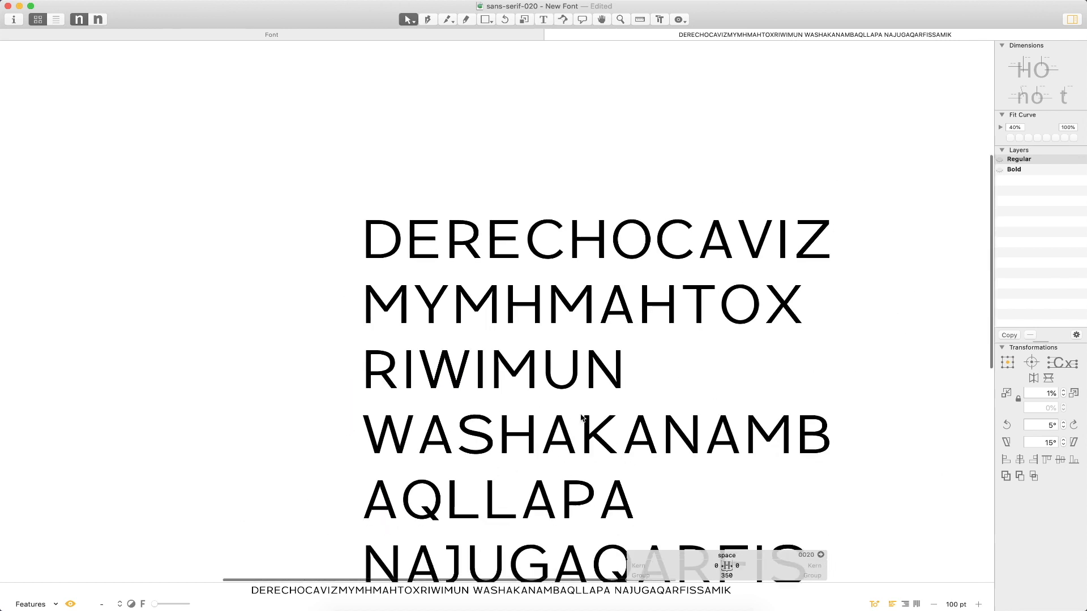
scroll(590, 400, down, 2)
key(t)
click(578, 388)
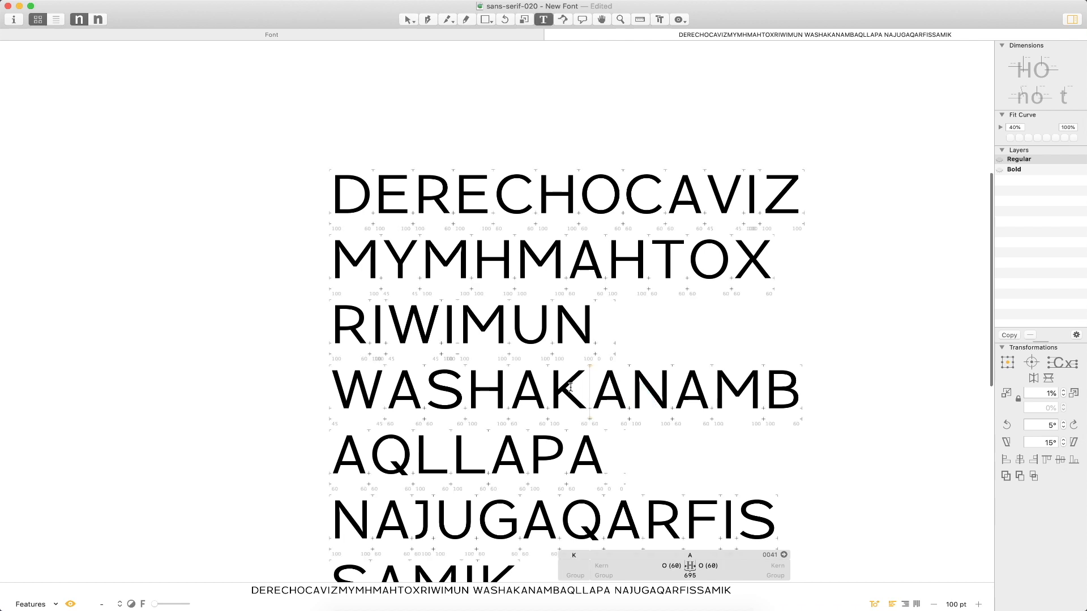
click(389, 272)
key(BackSpace)
text(K)
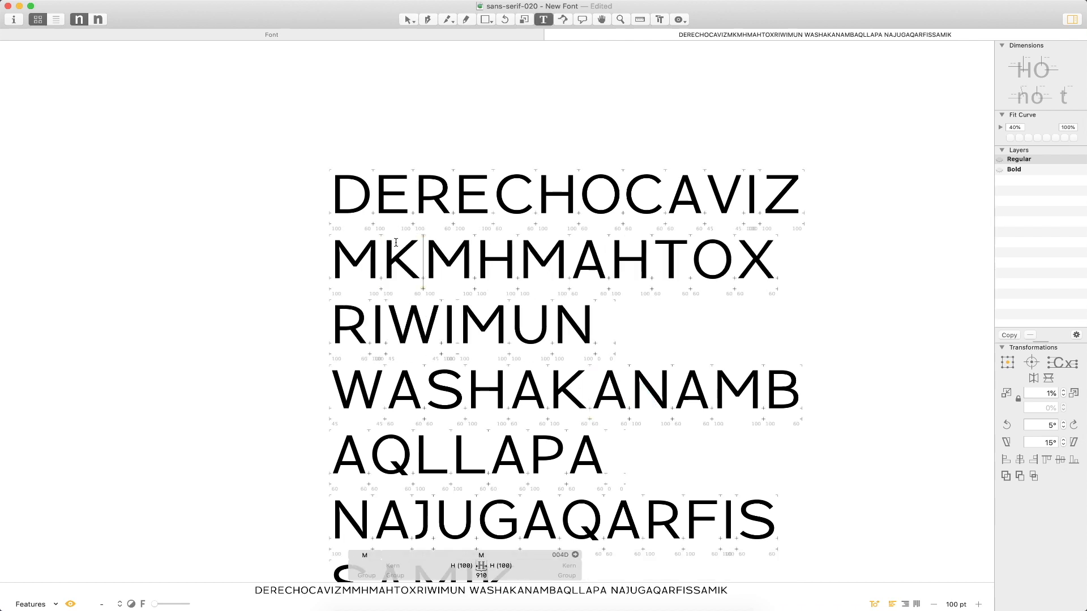
Link the K's right sidebearing to Y and check its spacing against the neighbouring straight letters.
key(Escape)
click(511, 566)
key(Return)
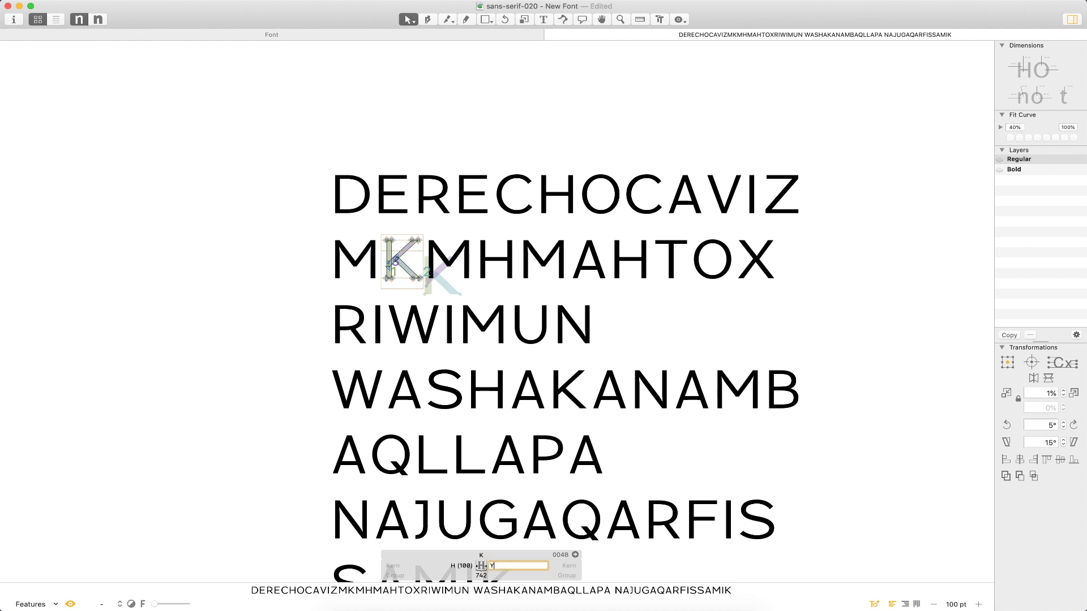
key(t)
click(533, 262)
click(563, 260)
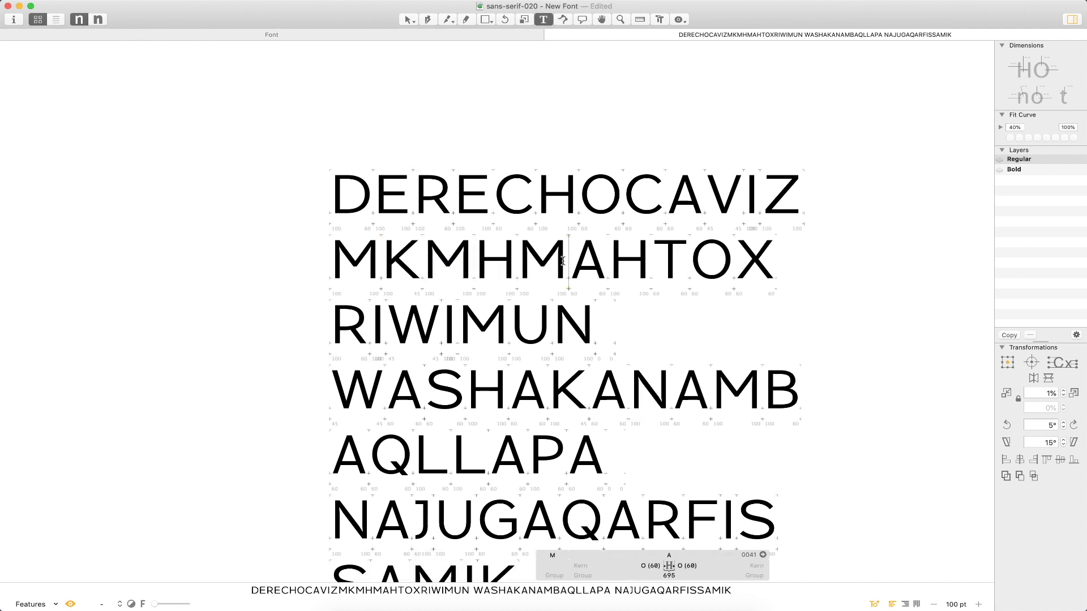
Replace the K in the second line with X and link both of the X's sidebearings to Y.
click(412, 284)
key(BackSpace)
text(X)
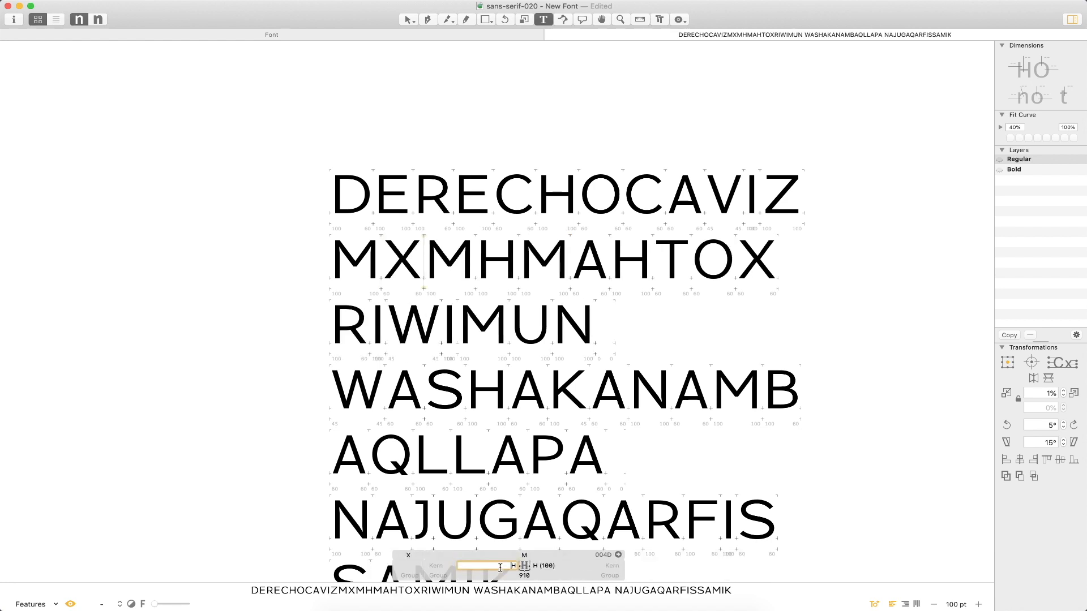
key(Left)
key(Escape)
click(449, 563)
text(Y)
key(Tab)
text(Y)
key(Return)
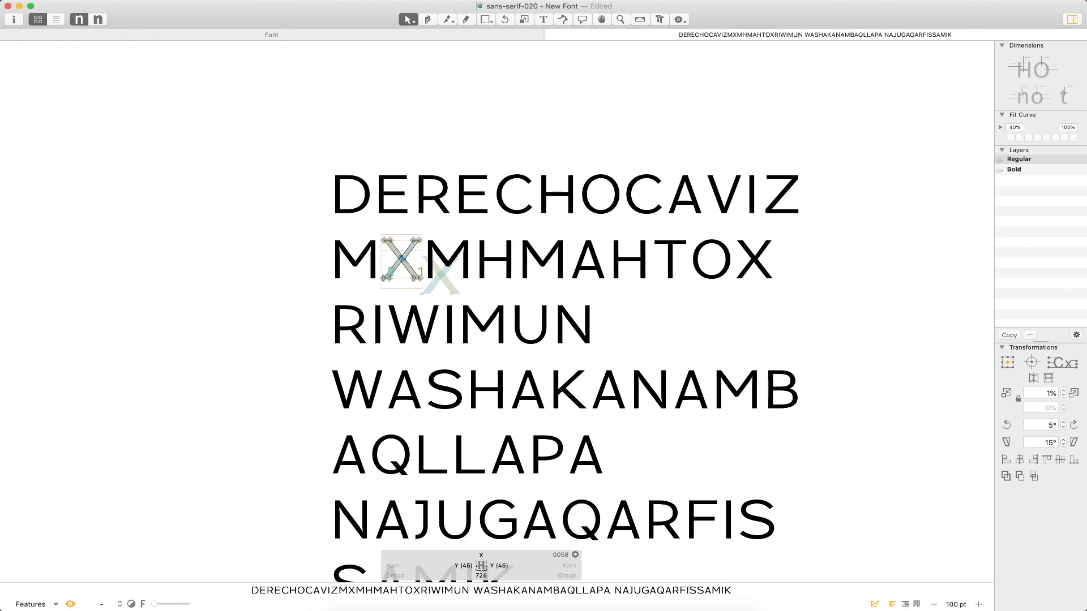
Examine the overall uppercase spacing and check the sidebearings of A, C, X and the second E in DERECHO.
key(t)
click(566, 258)
key(Escape)
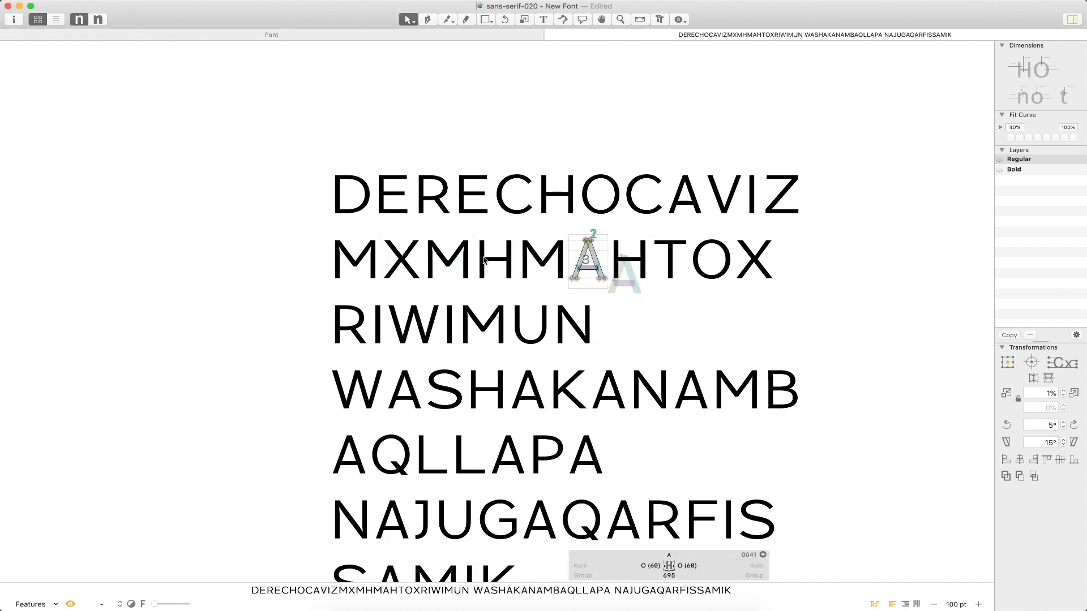
key(super+minus)
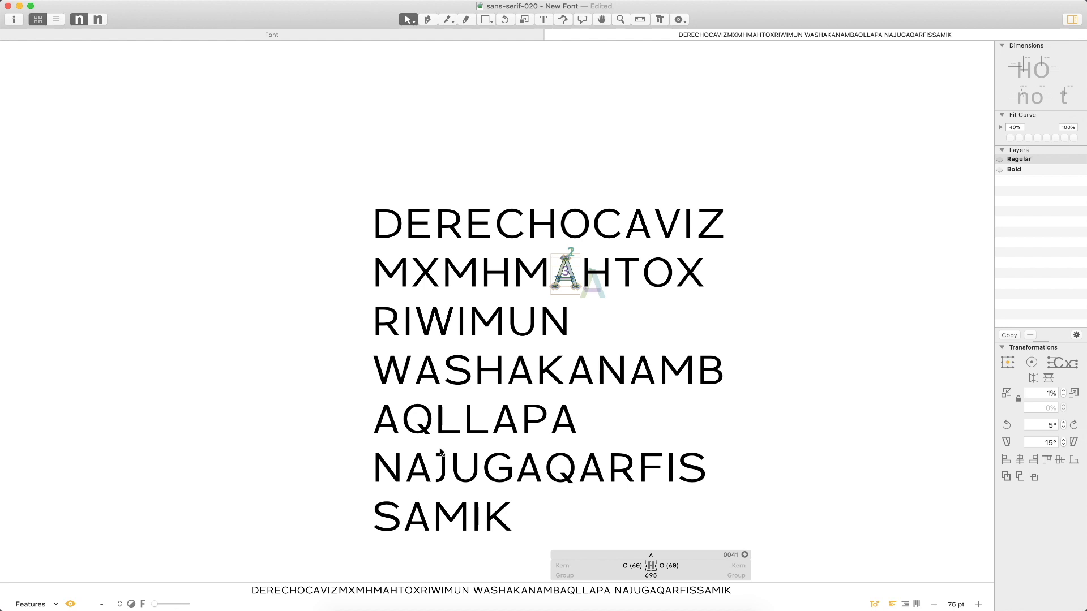
double_click(509, 234)
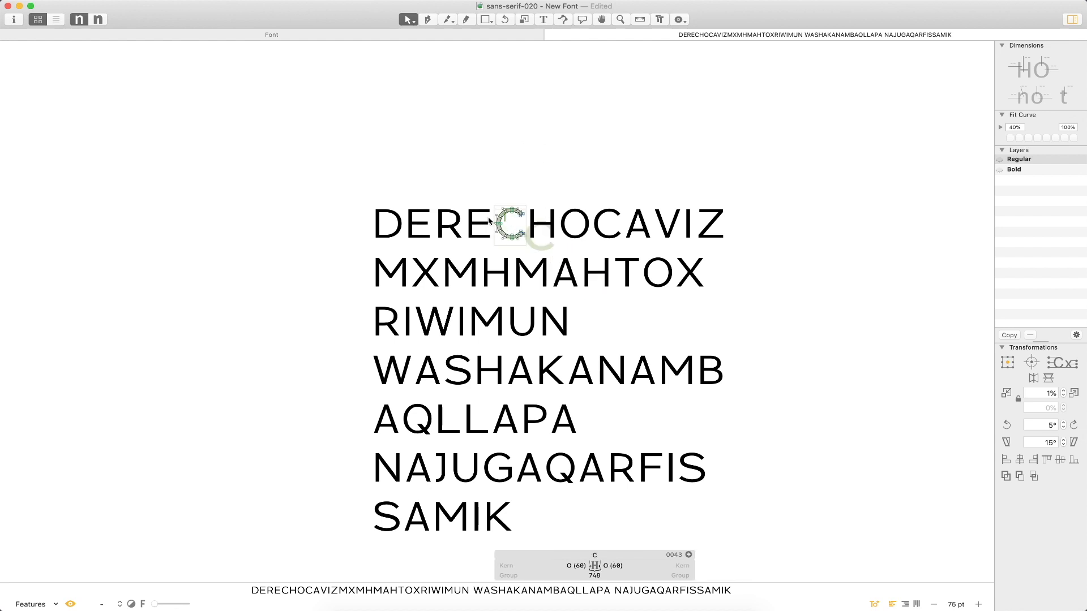
double_click(488, 226)
drag(569, 165, 417, 339)
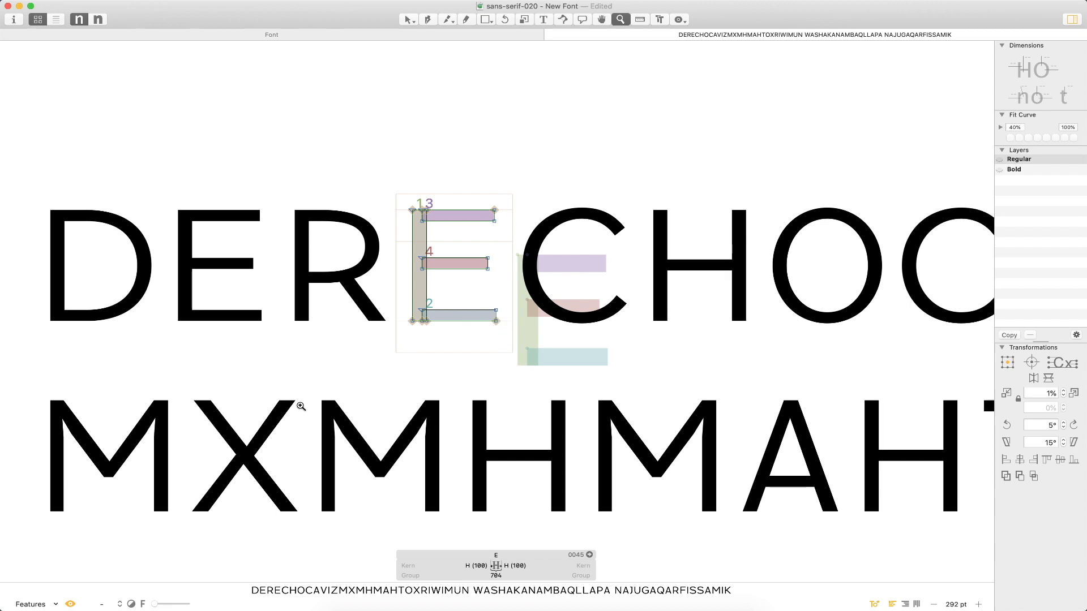
key(v)
double_click(279, 456)
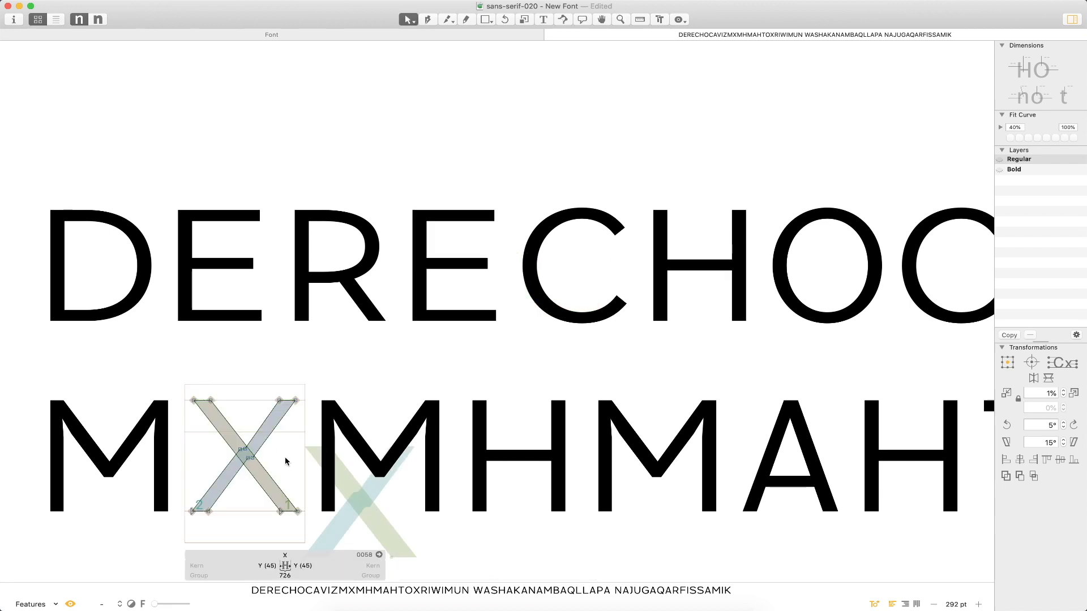
double_click(509, 265)
double_click(496, 308)
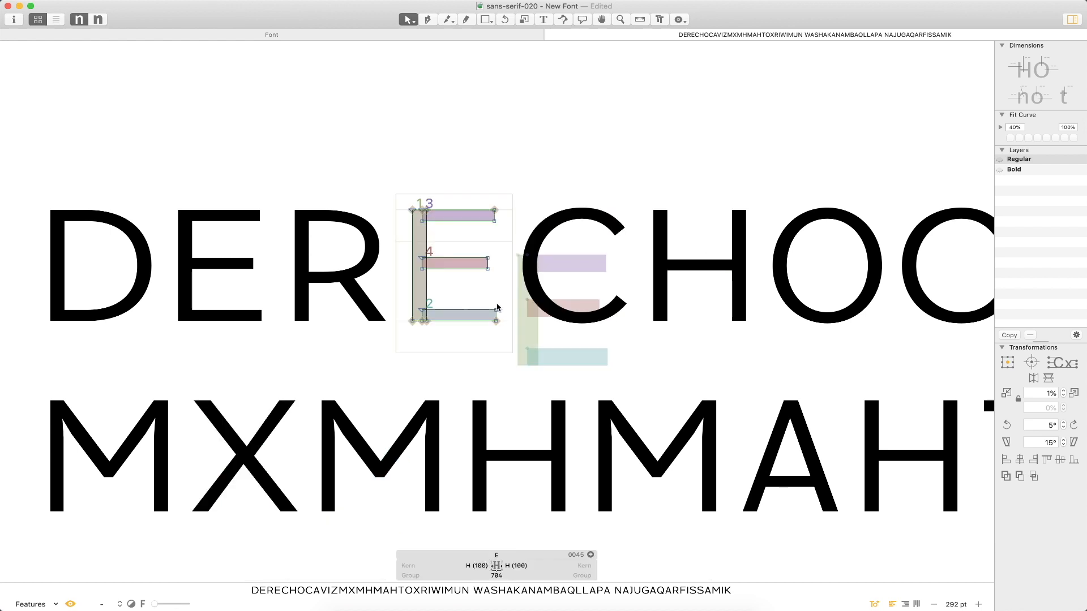
Replace the X in the second line with E and set the E's right sidebearing to =H*.75.
key(t)
click(281, 425)
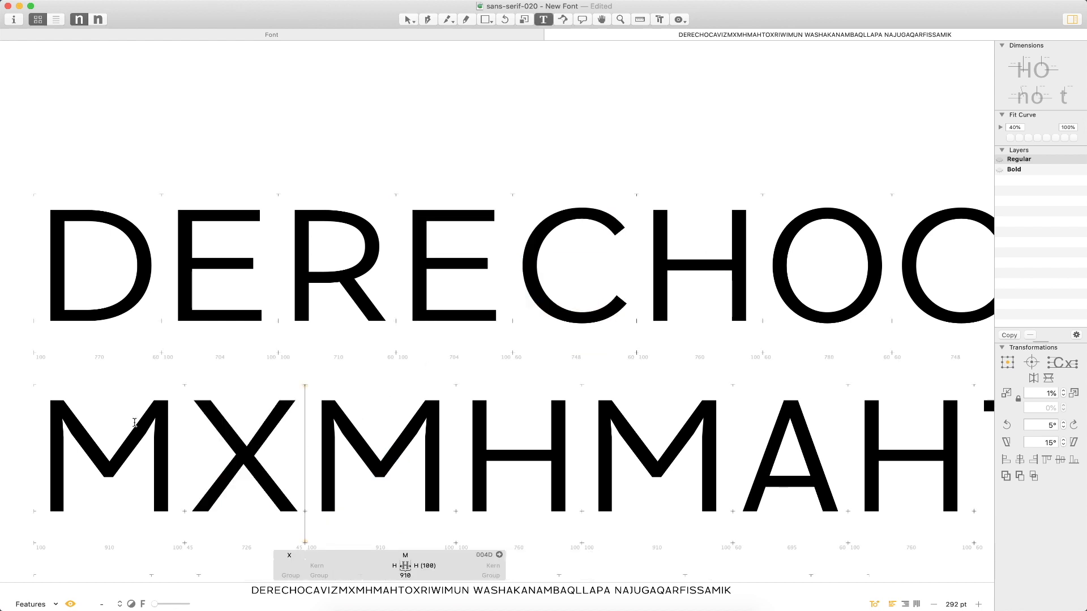
key(BackSpace)
text(E)
key(Escape)
key(space)
drag(307, 399, 495, 304)
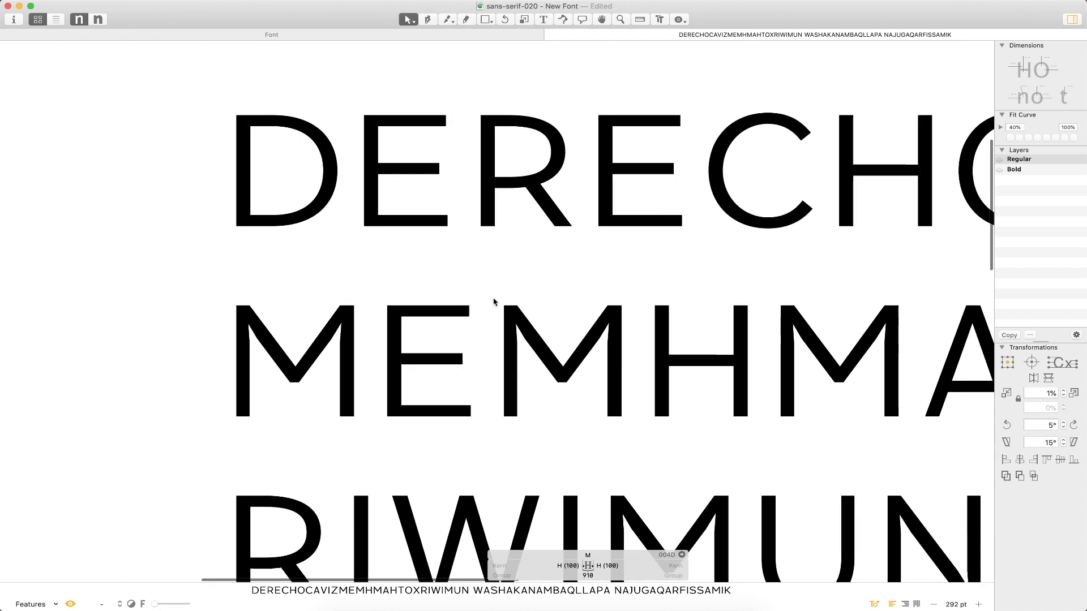
double_click(440, 388)
click(491, 565)
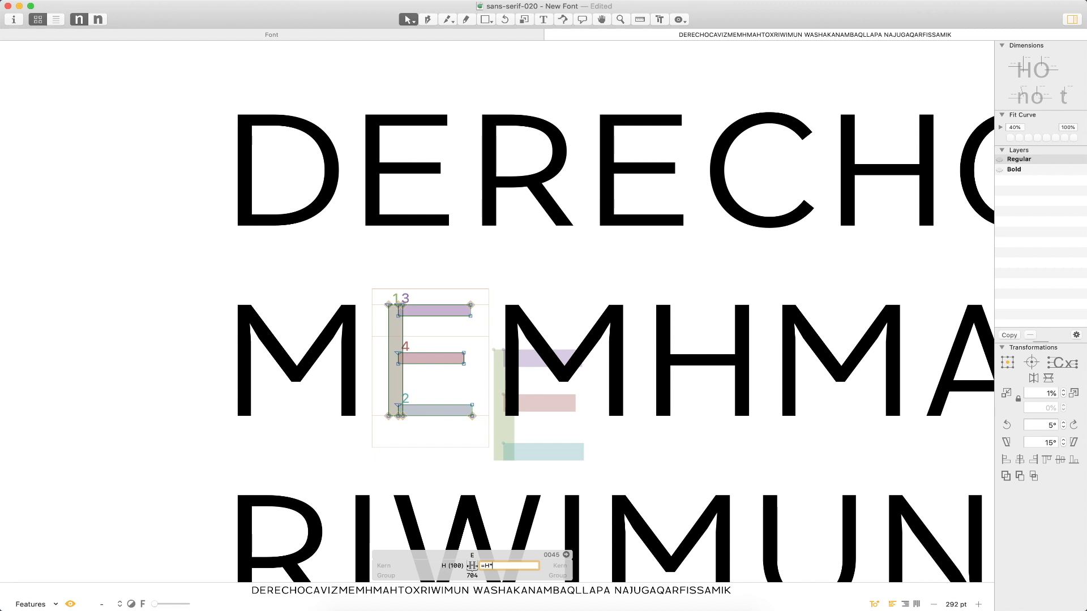
key(Return)
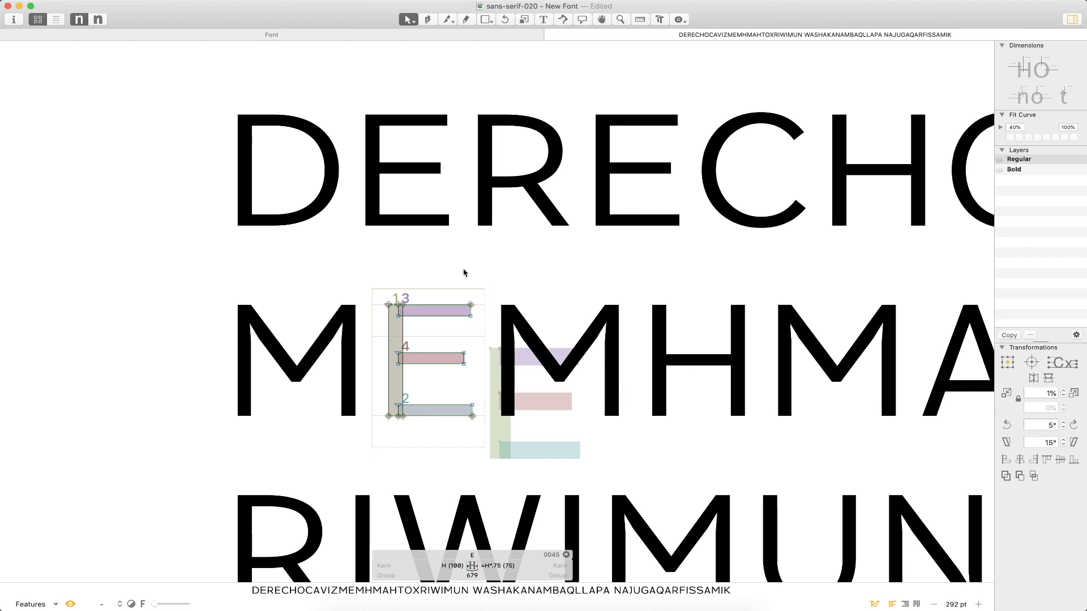
Check the H's sidebearings in the second line and replace the E there with F.
key(Escape)
double_click(641, 340)
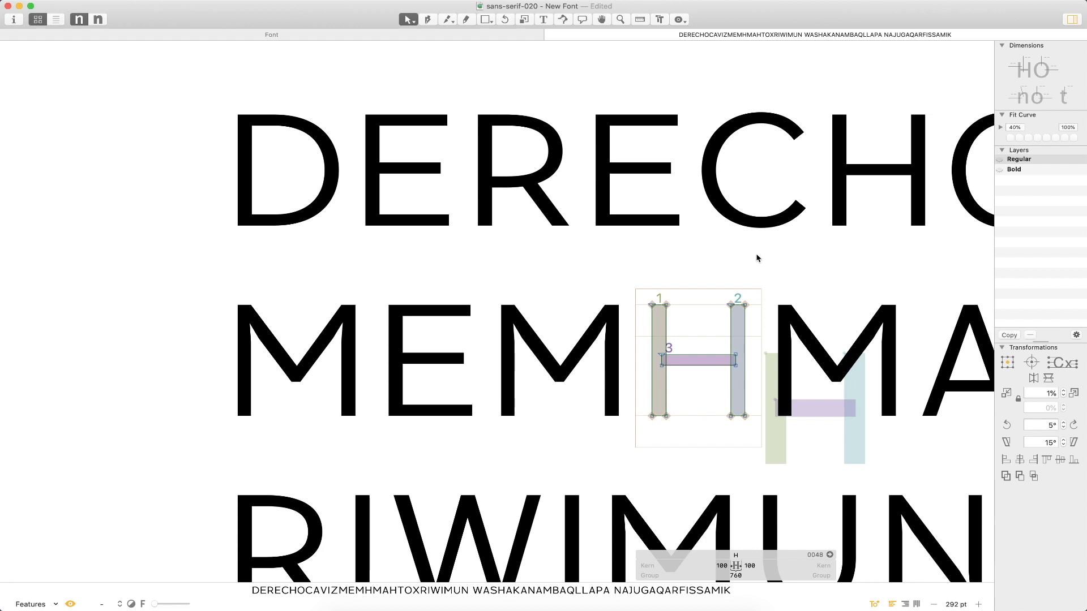
scroll(754, 248, down, 6)
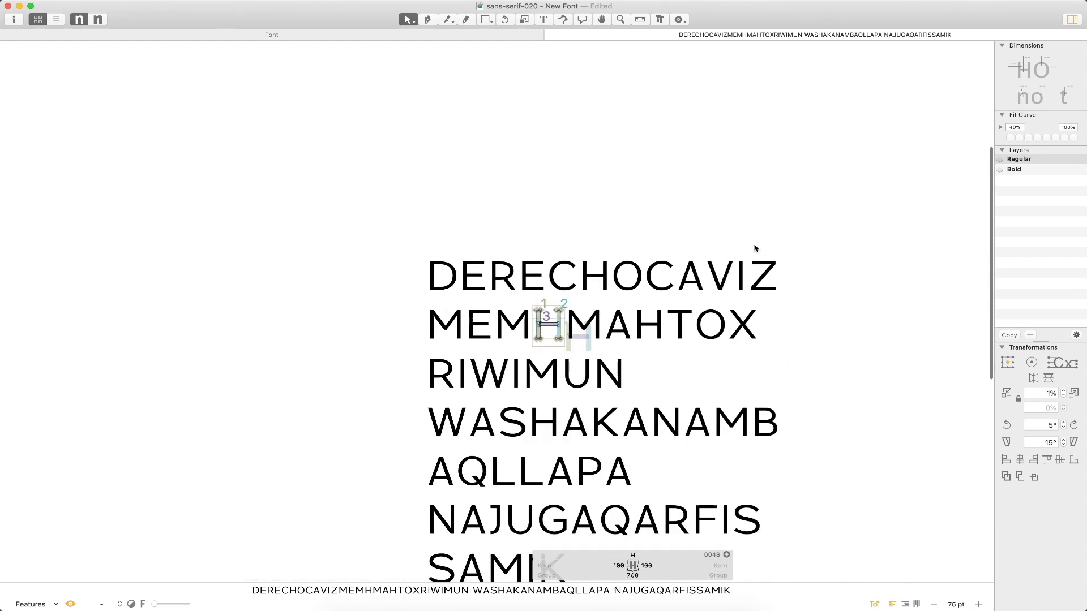
key(t)
click(683, 346)
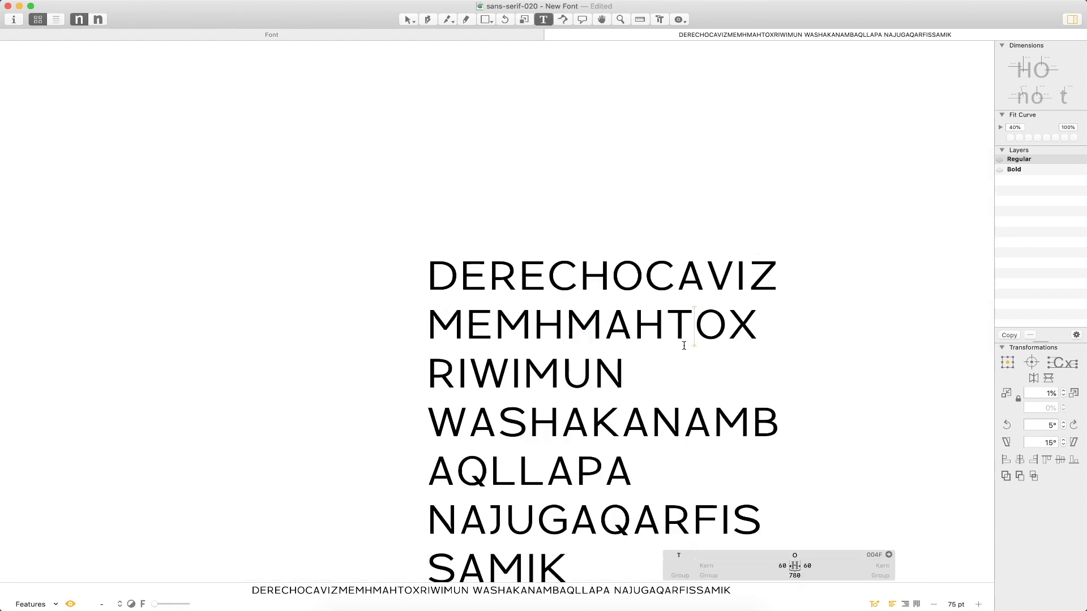
click(493, 315)
key(BackSpace)
text(F)
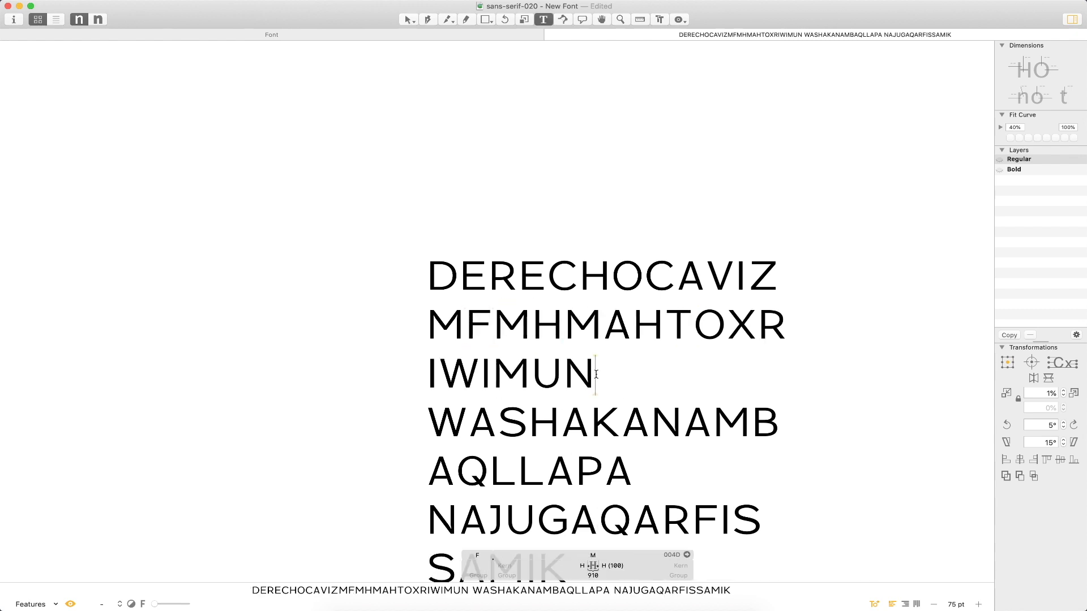
Link the right sidebearing of the F in the second line to E.
double_click(488, 335)
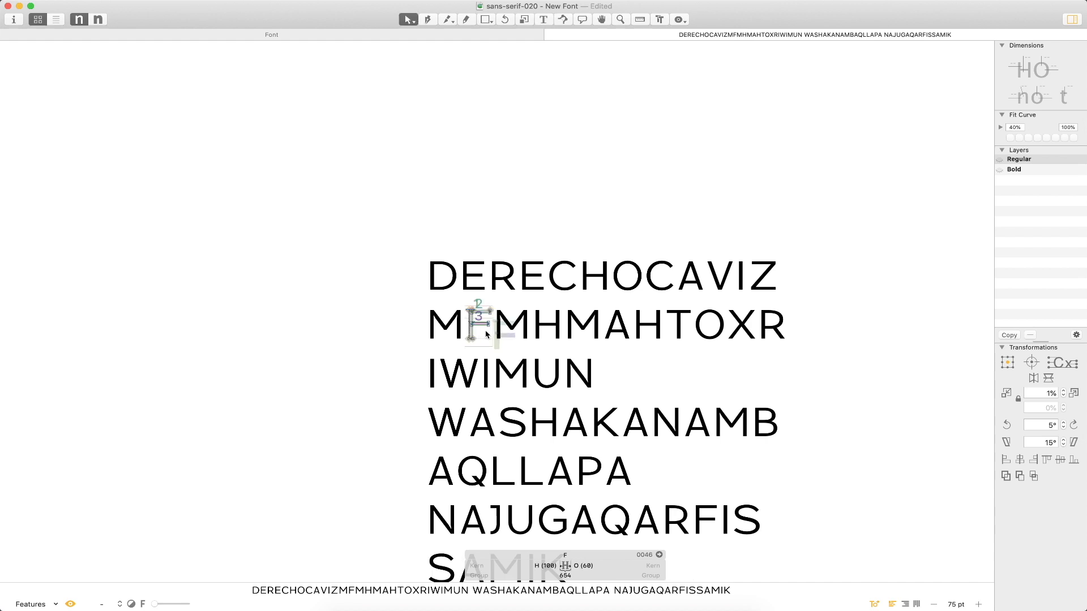
click(587, 566)
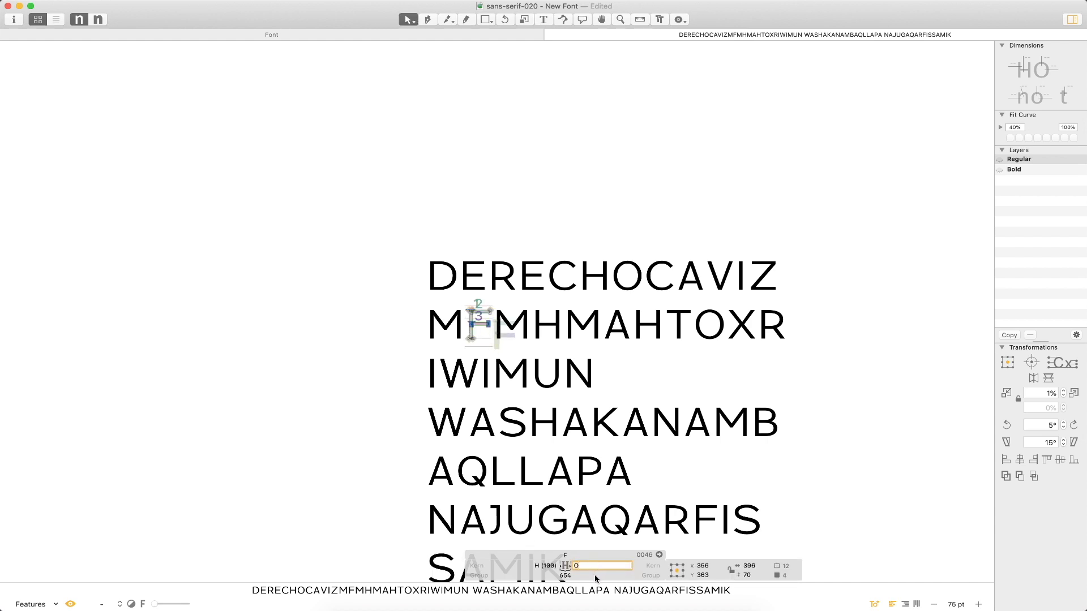
key(Return)
Replace the first E in DERECHO with F to see its spacing beside round and straight letters.
key(t)
click(569, 346)
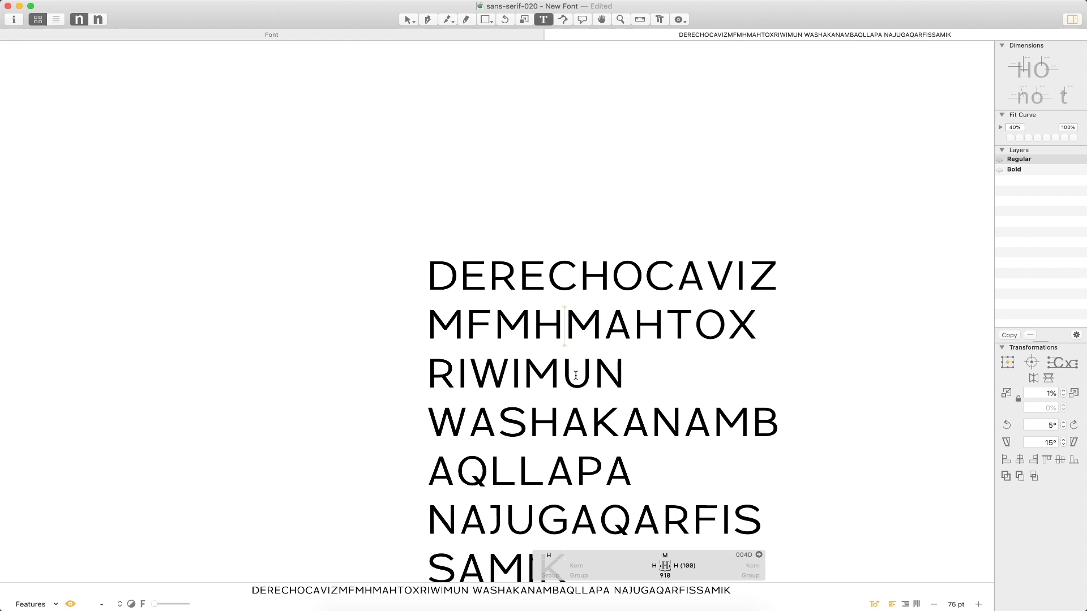
click(484, 286)
key(BackSpace)
text(F)
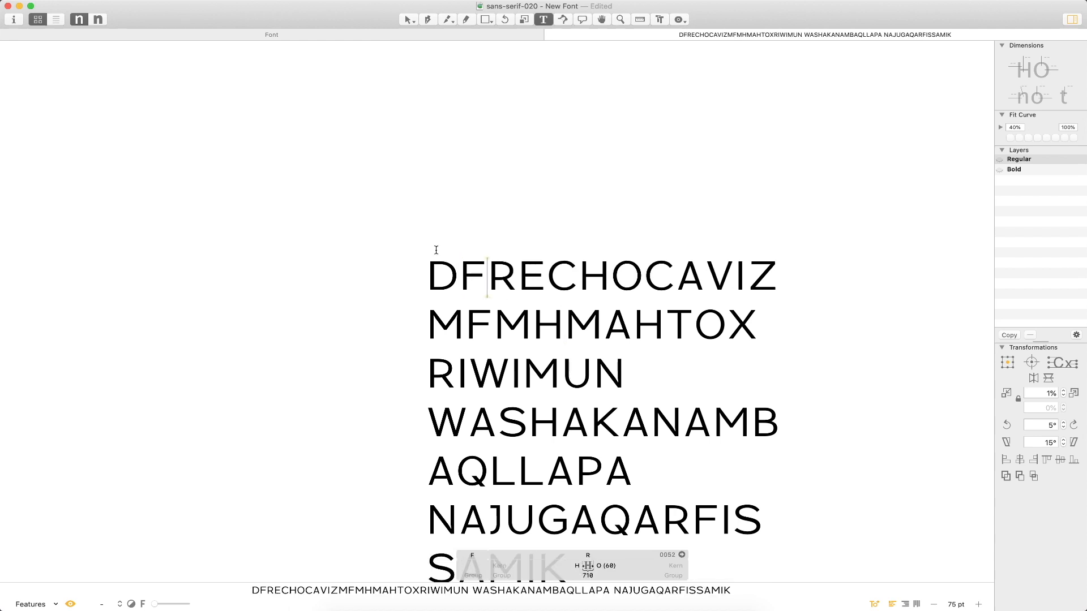
click(607, 276)
key(Escape)
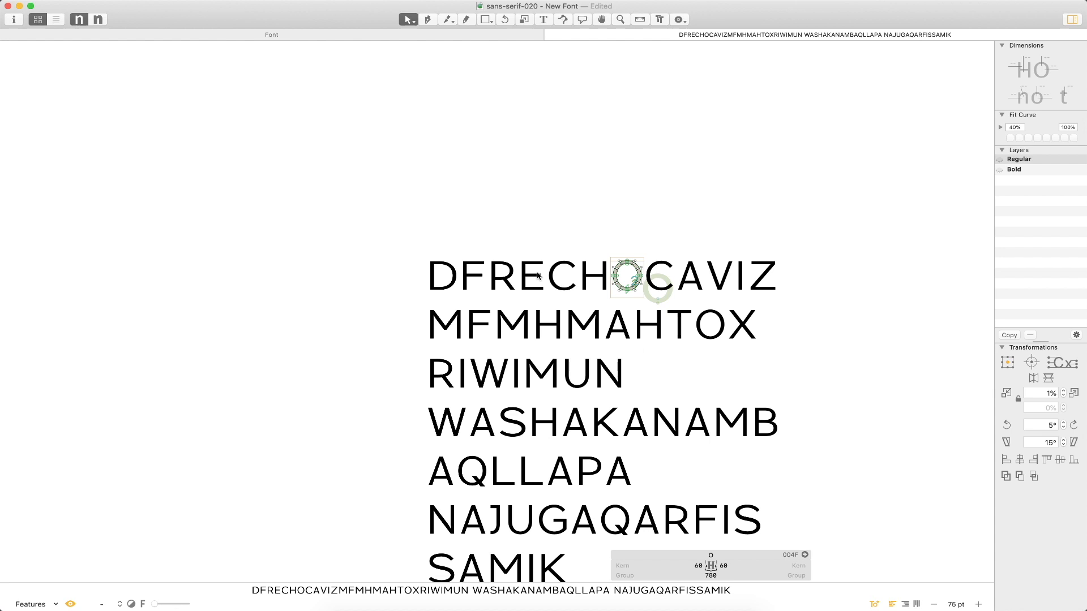
Replace the remaining E before CHO in the first line with F.
double_click(541, 277)
key(t)
key(Right)
key(BackSpace)
text(F)
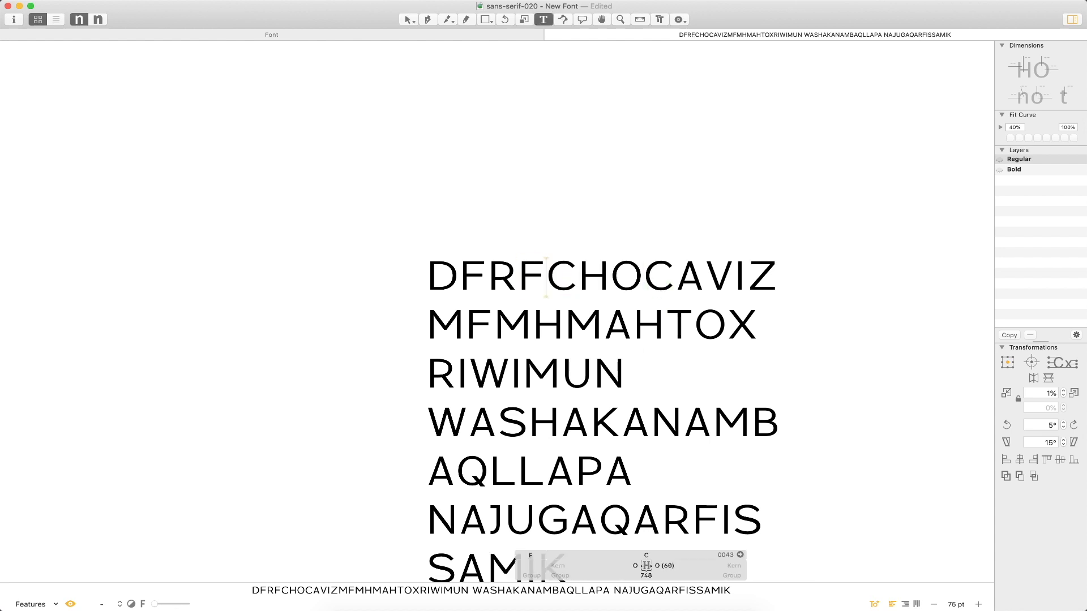
key(Escape)
Check the second H in the second line and link the F's right sidebearing to O.
double_click(648, 317)
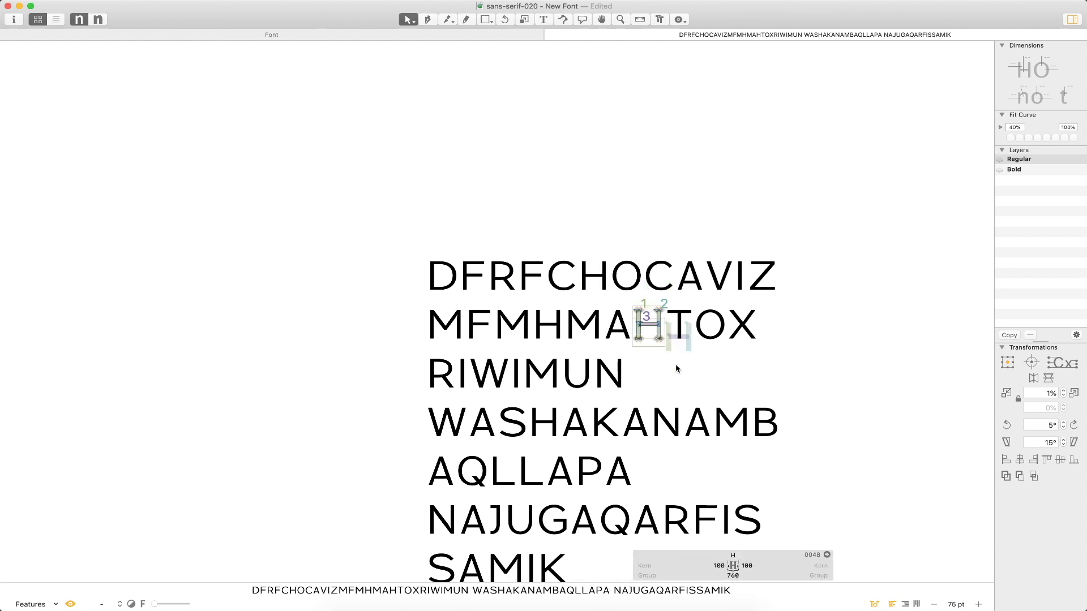
double_click(485, 336)
click(591, 566)
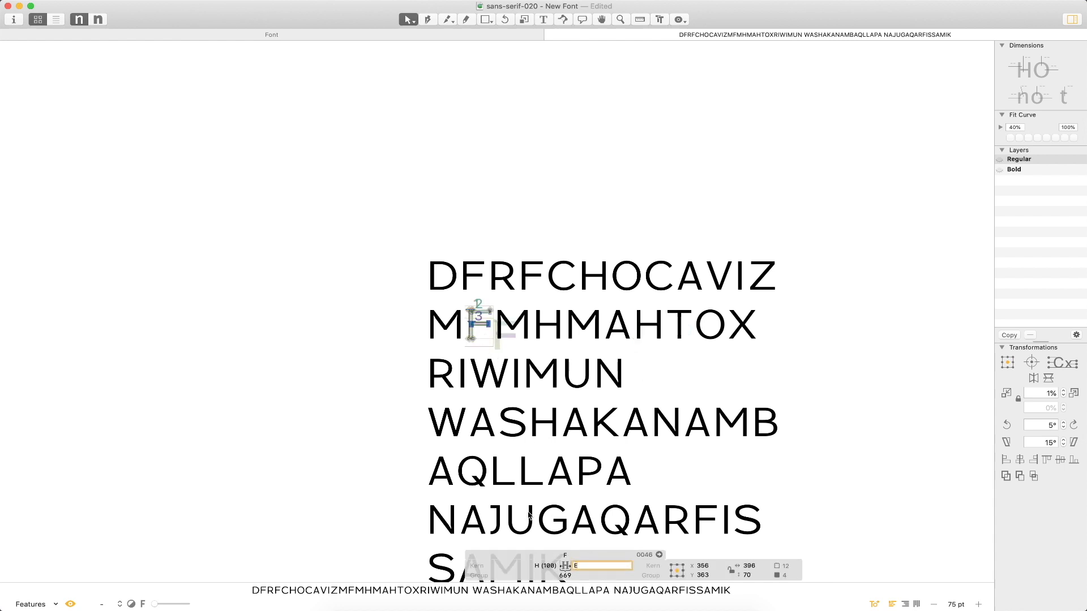
text(O)
key(Return)
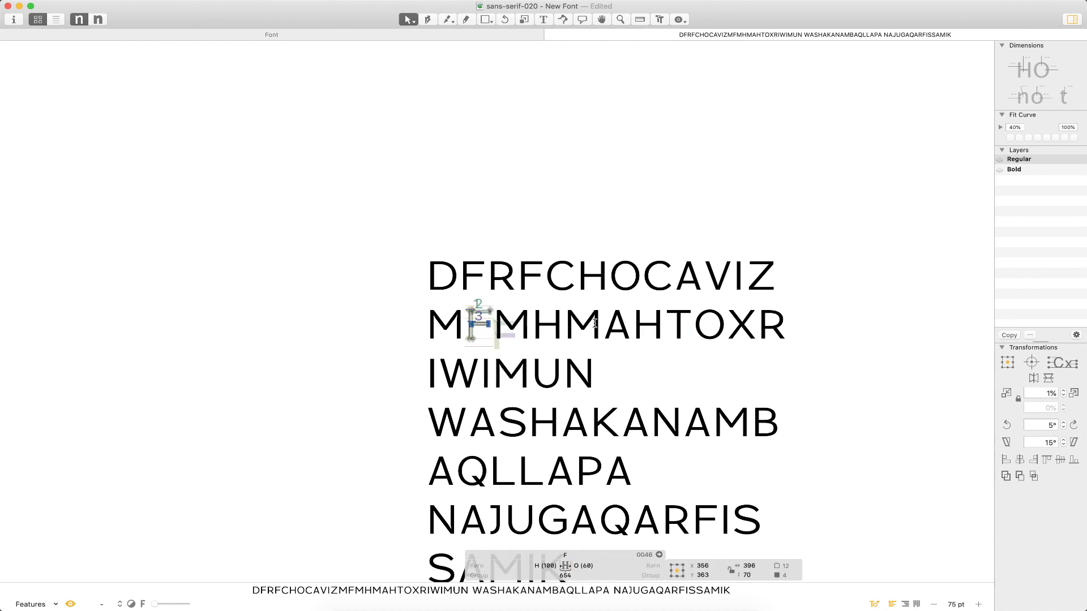
Compare the sidebearings of A and V and try linking the F's right sidebearing to Y.
double_click(619, 340)
key(Escape)
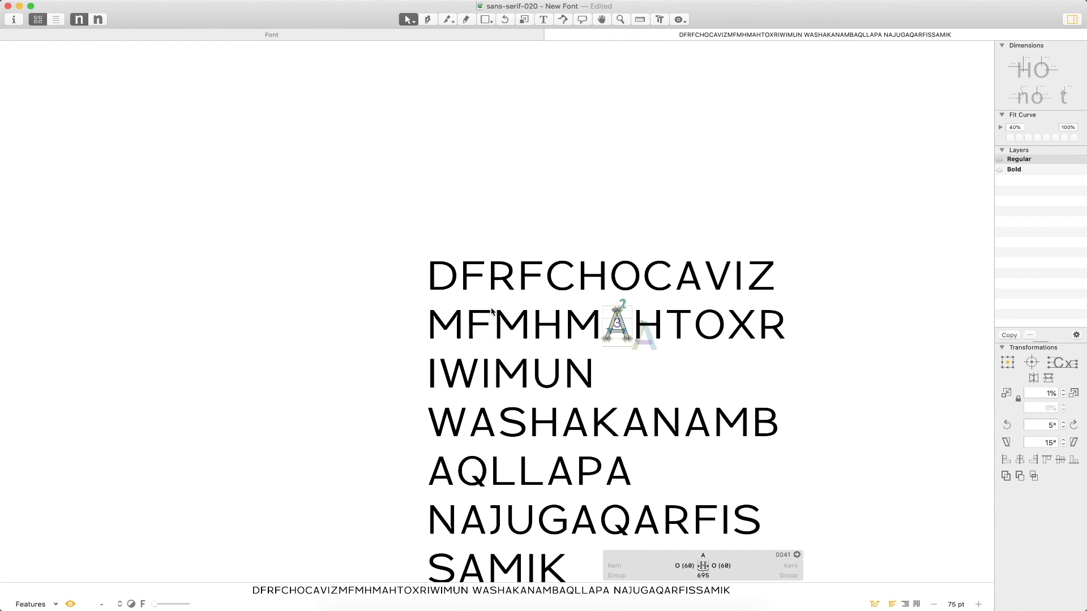
double_click(720, 271)
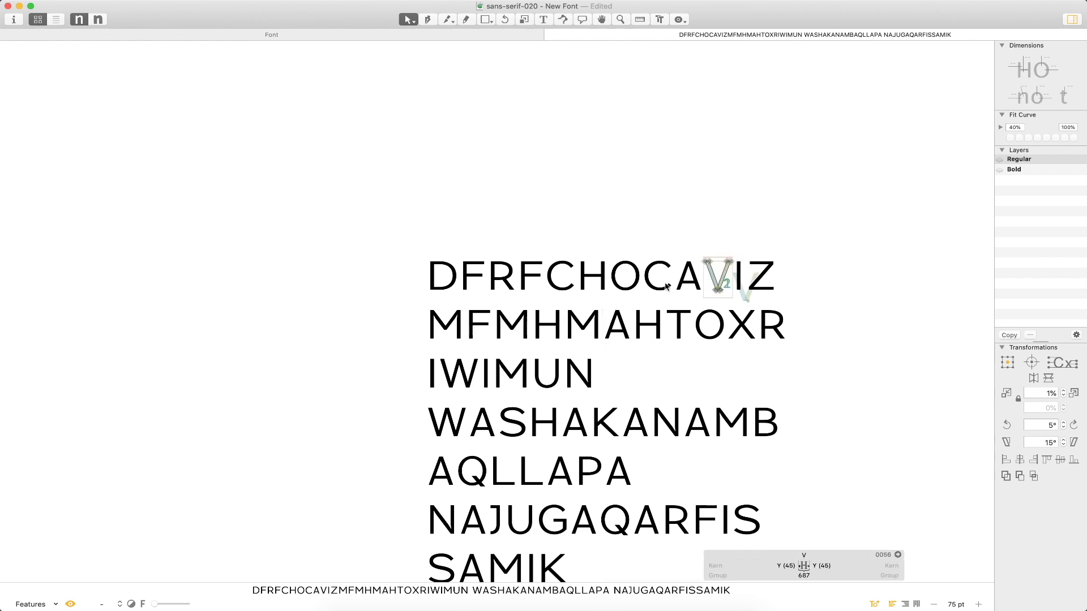
double_click(485, 337)
click(603, 566)
text(Y)
key(Return)
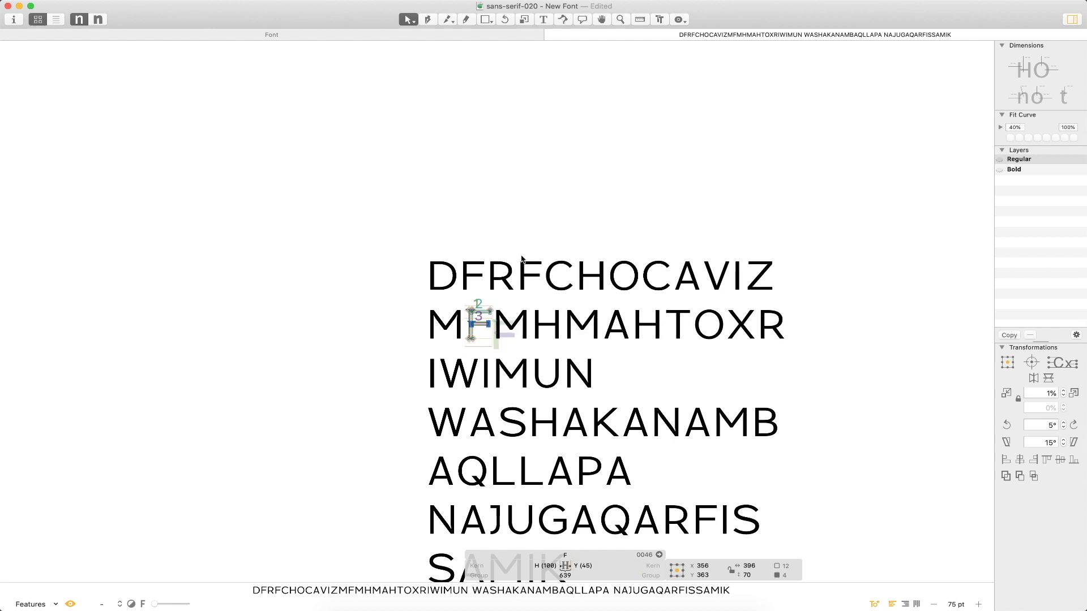
key(t)
click(565, 327)
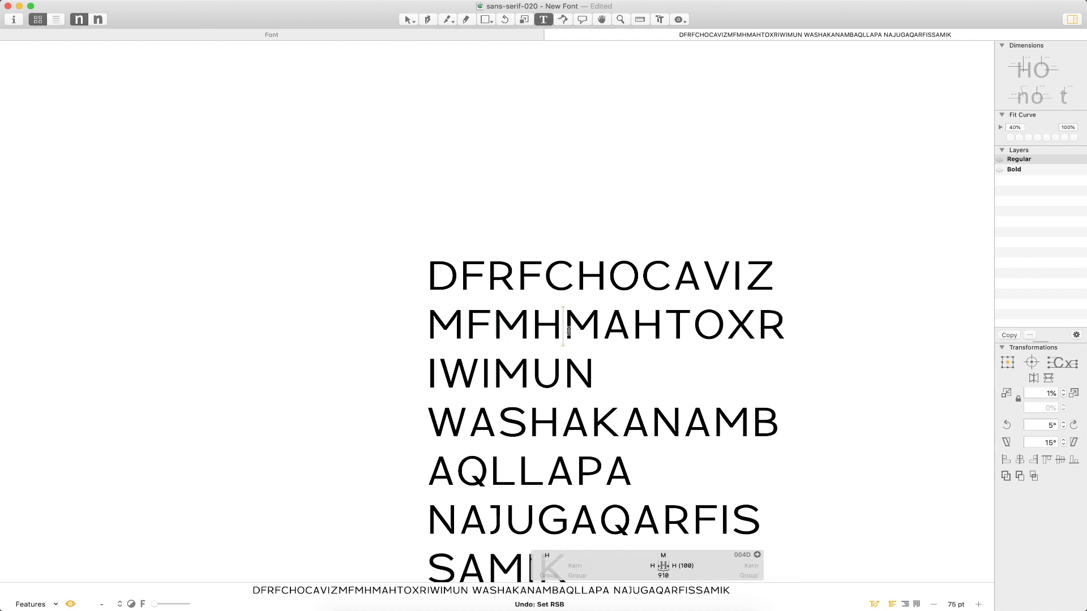
key(Escape)
Set the F's right sidebearing back to O.
double_click(480, 334)
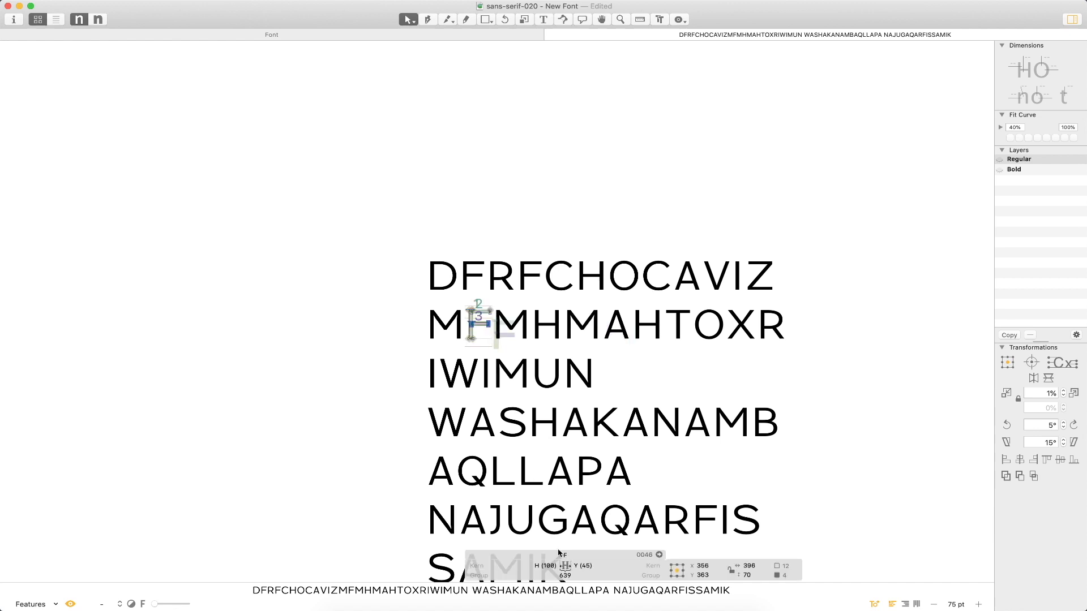
click(607, 565)
text(O)
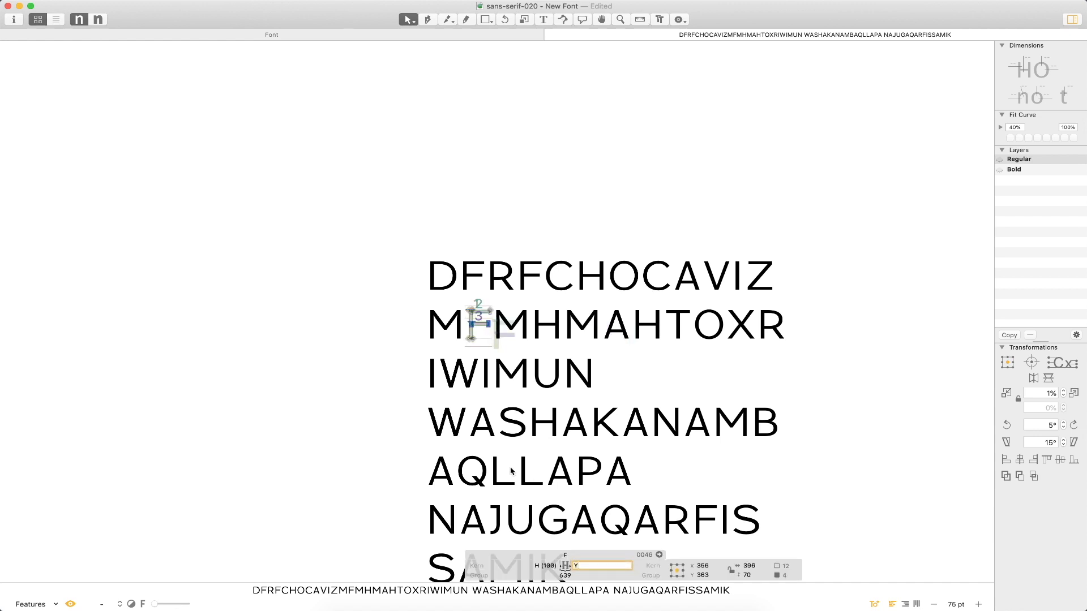
key(Return)
double_click(605, 348)
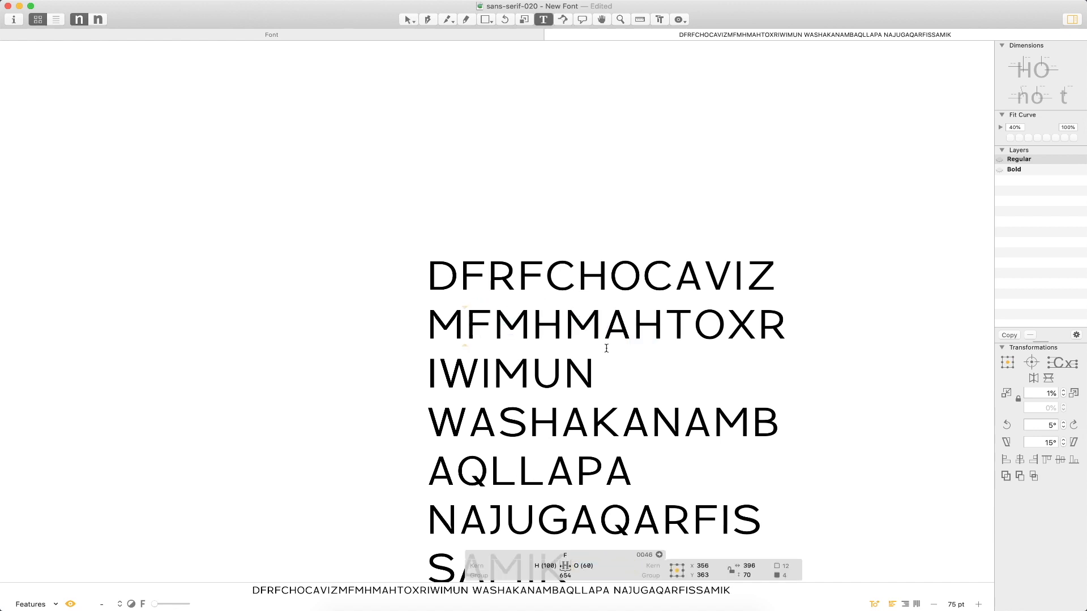
Check the L's sidebearings in the fifth line and link the P's right sidebearing to Y.
double_click(508, 474)
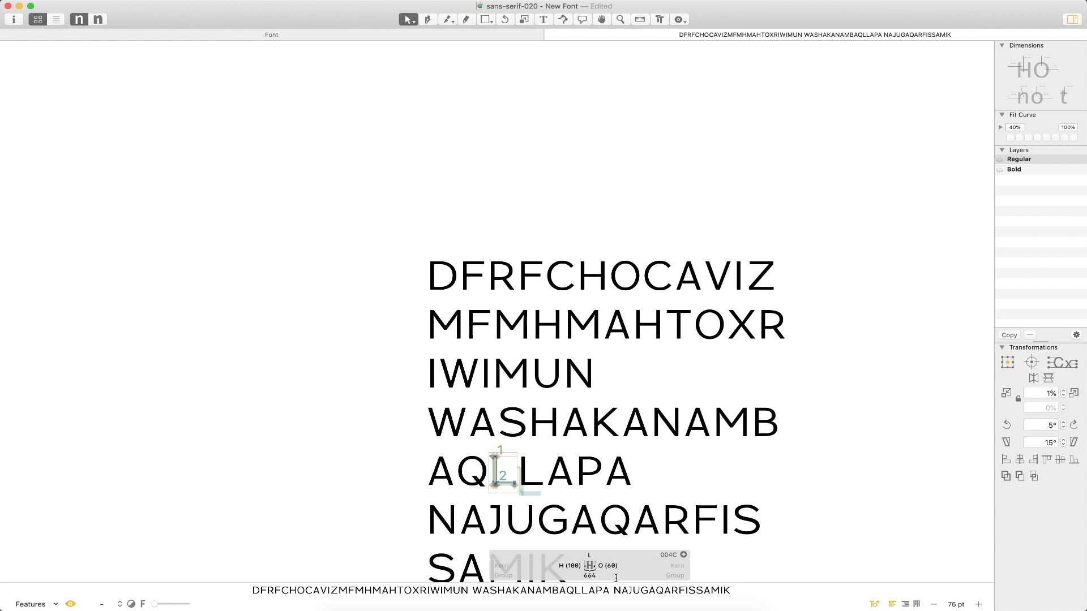
double_click(590, 472)
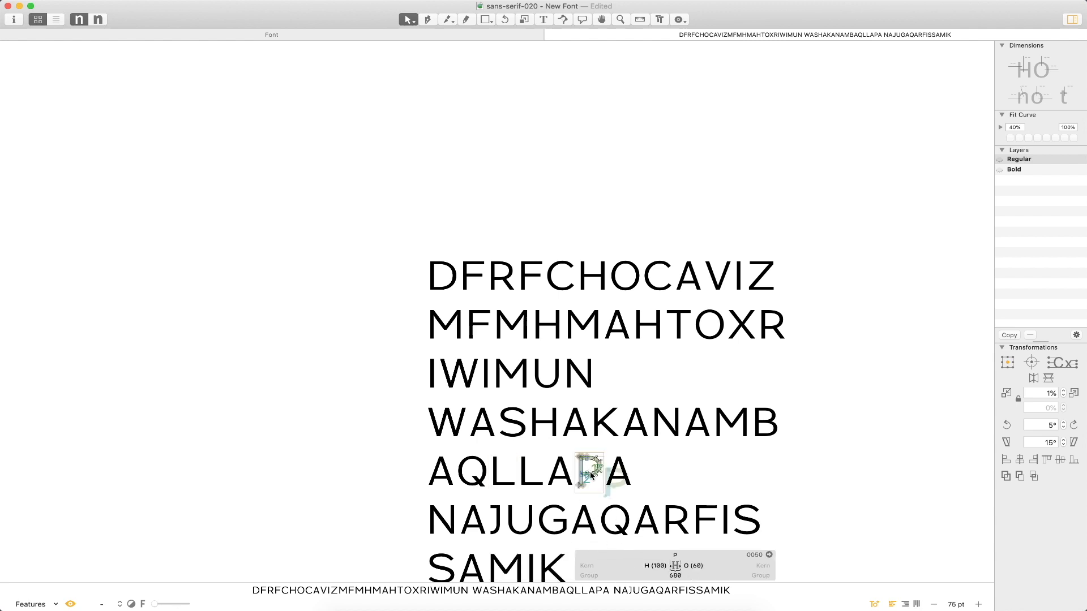
click(695, 567)
text(Y)
key(Return)
key(t)
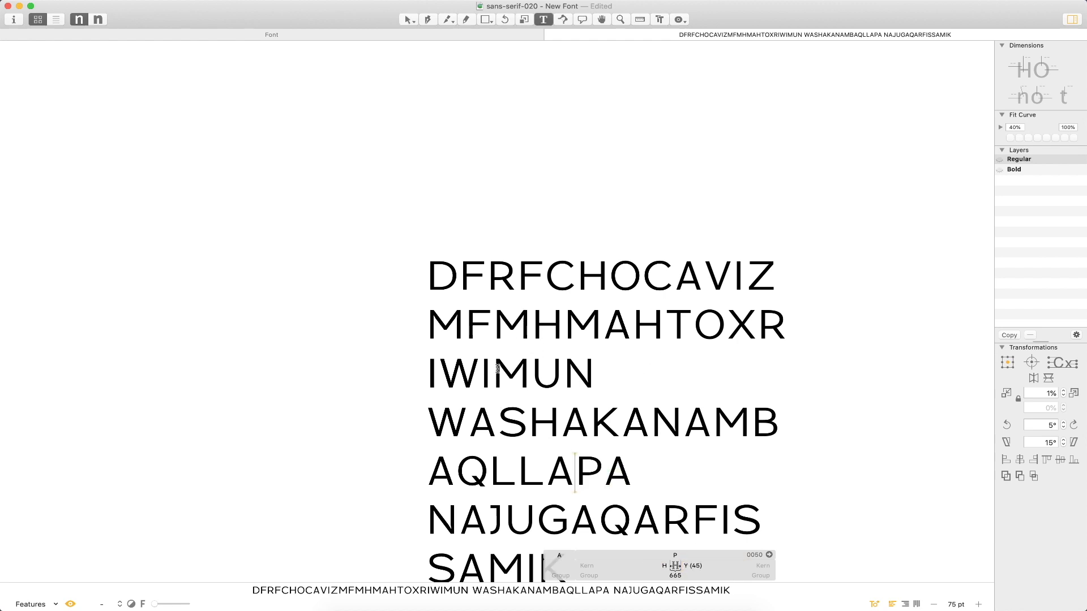
Replace the F in the second line with P and check it against the neighbouring straight letters.
click(460, 315)
key(shift+Right)
text(P)
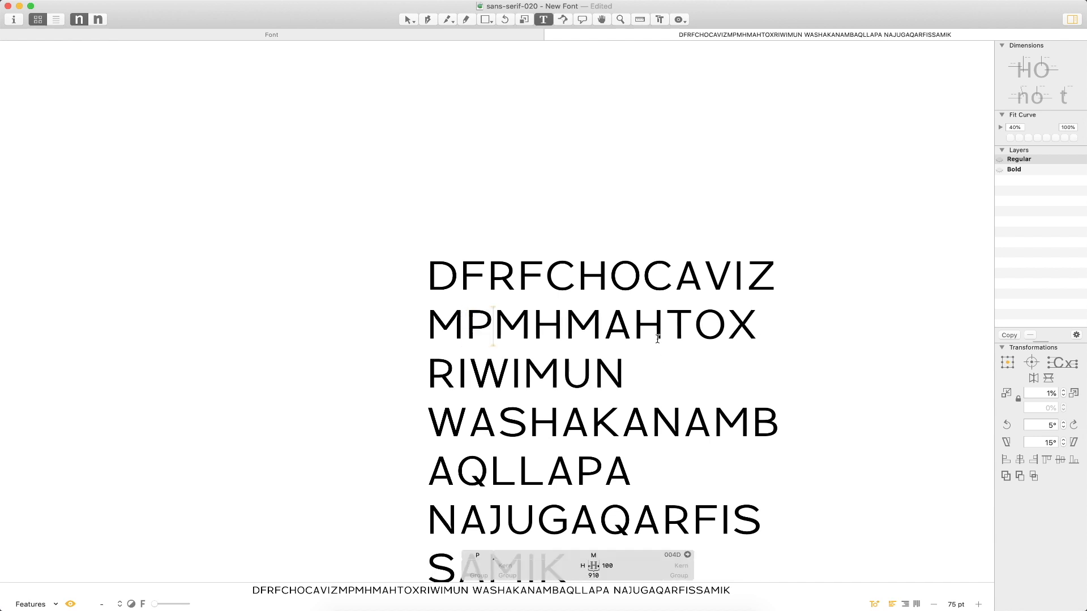
click(626, 313)
double_click(663, 328)
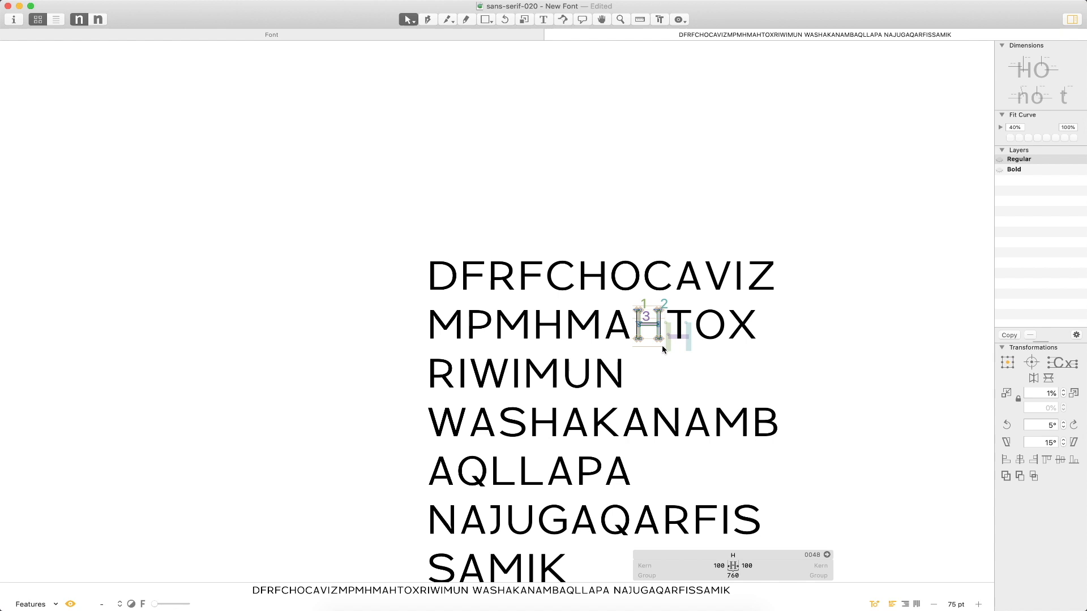
Replace the P in the second line with R to compare its spacing.
key(t)
click(502, 320)
key(BackSpace)
text(R)
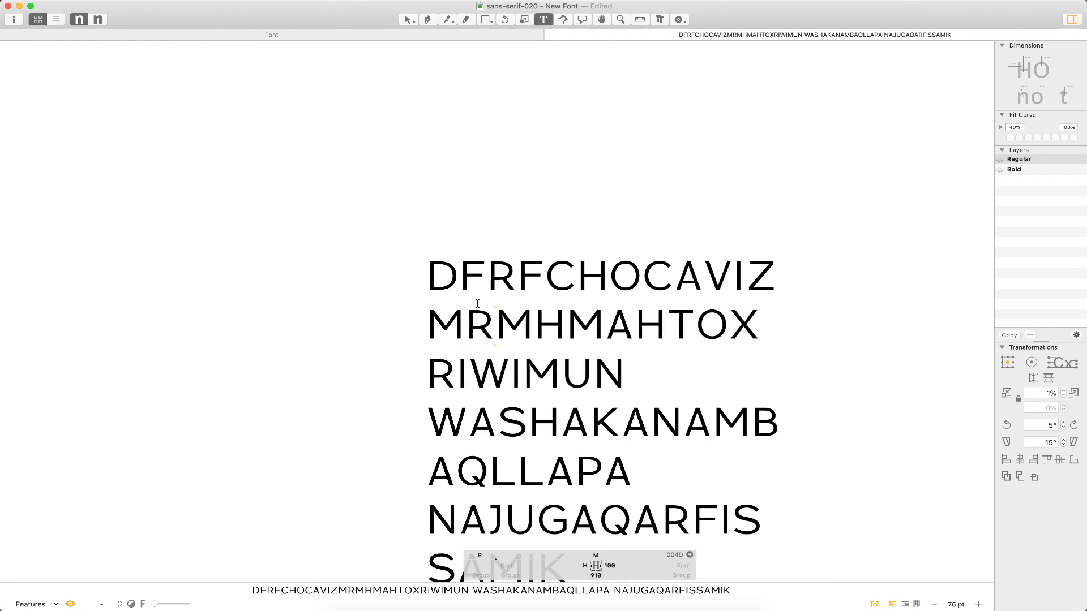
key(Right)
key(Right)
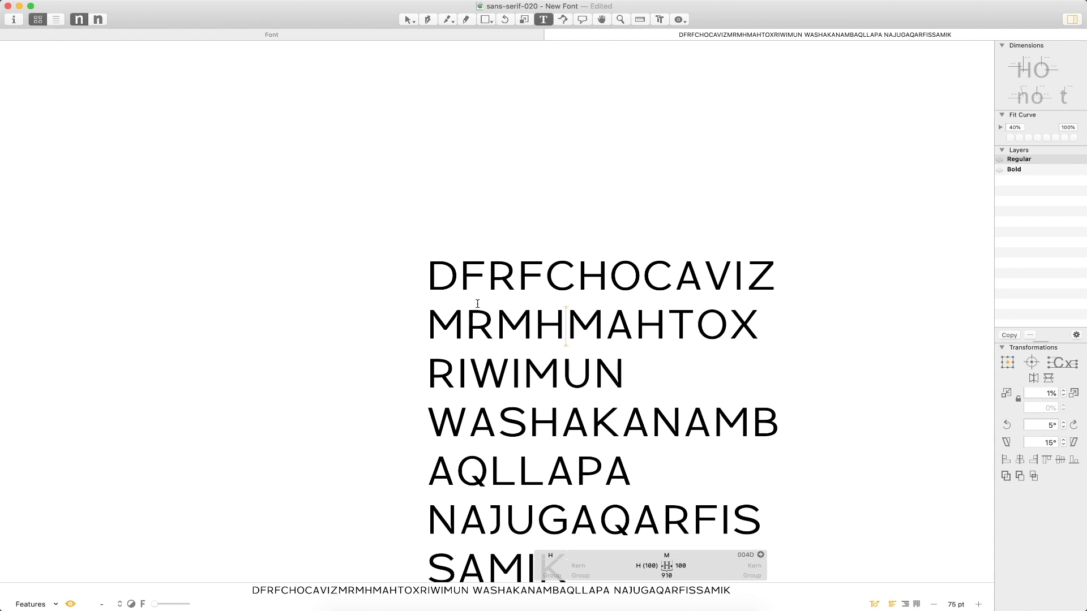
Change the R in the second line back to P.
key(Left)
key(Left)
key(Left)
key(shift+Right)
text(P)
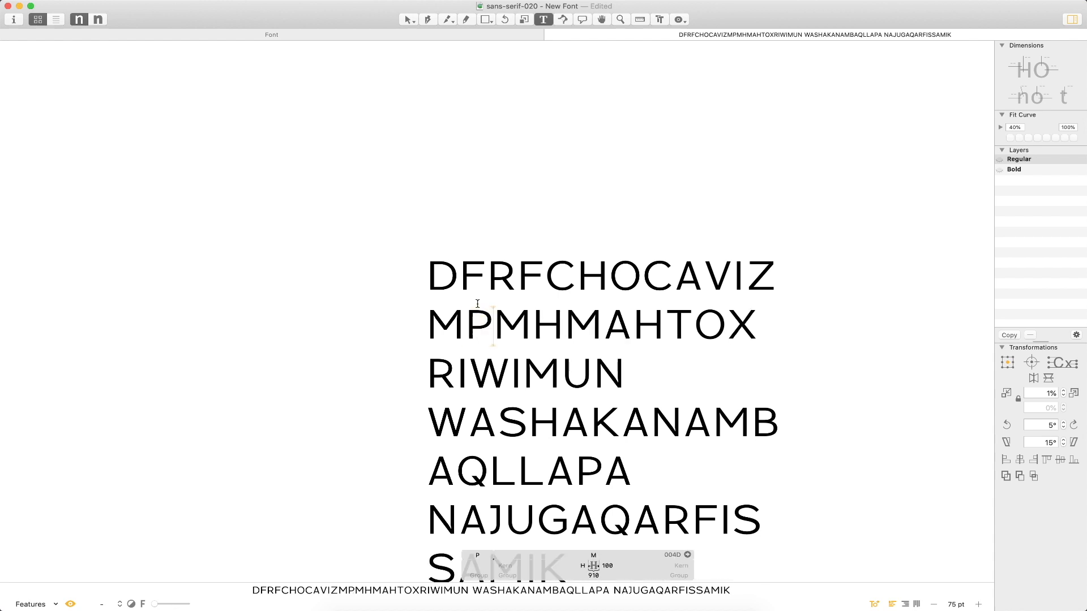
Examine the overall uppercase spacing in all the test words and check the spacing around KA and JU.
key(Escape)
double_click(638, 416)
key(t)
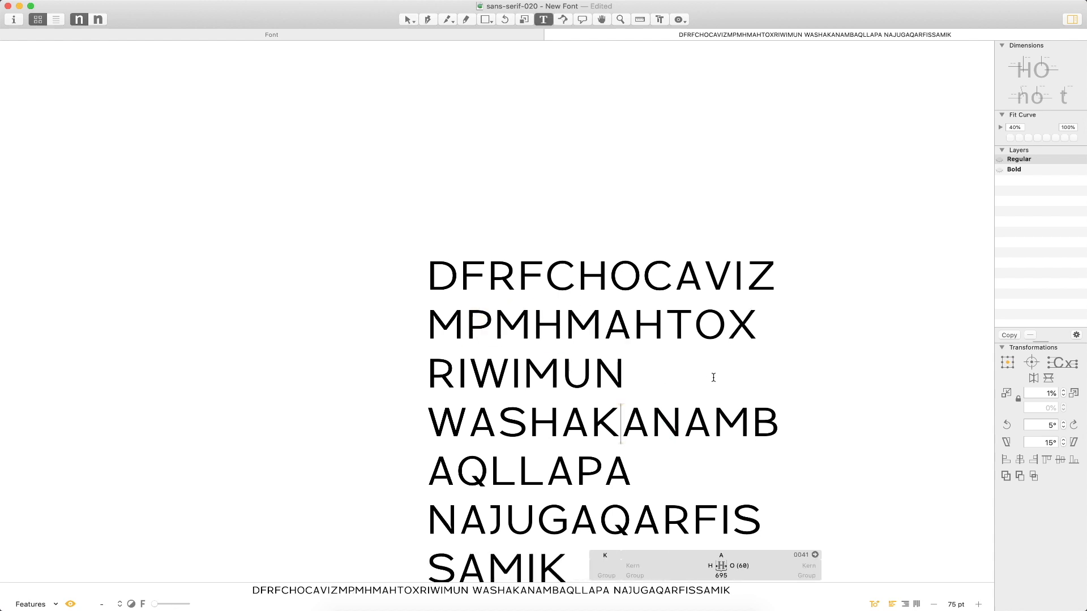
key(Escape)
drag(809, 413, 718, 281)
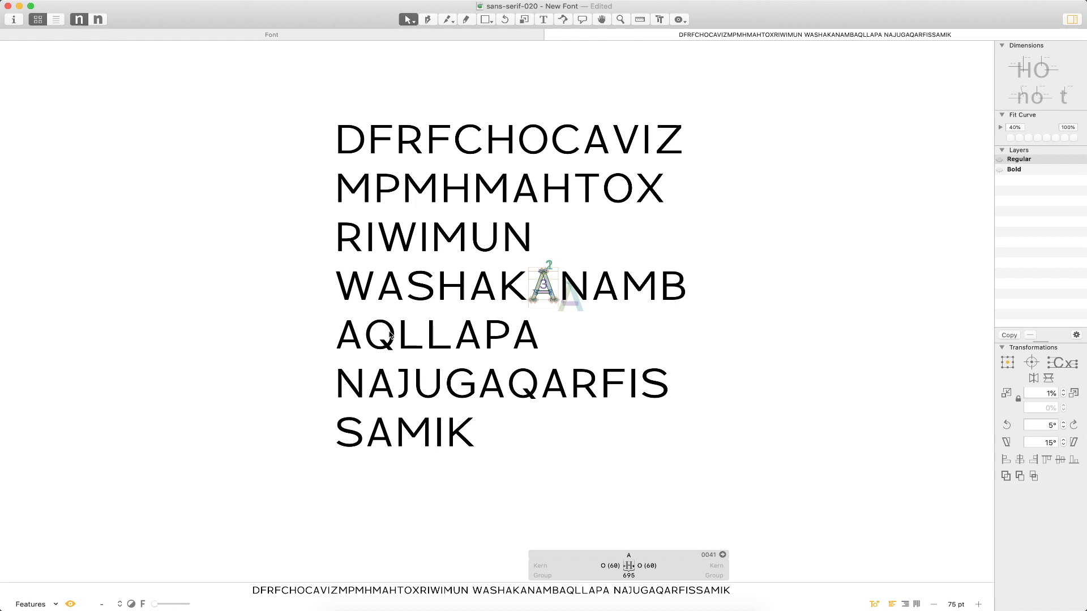
key(t)
click(413, 398)
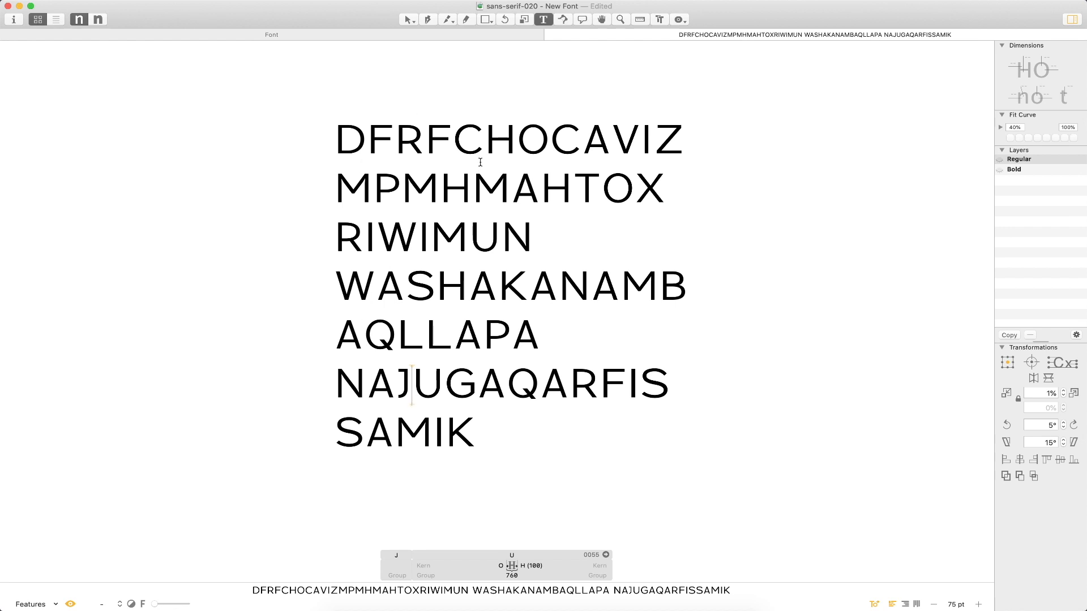
Save the font and swap the test-word tab for one showing the uppercase alphabet A to Z with updated metrics.
key(super+s)
click(551, 34)
key(ctrl+super+m)
key(super+Return)
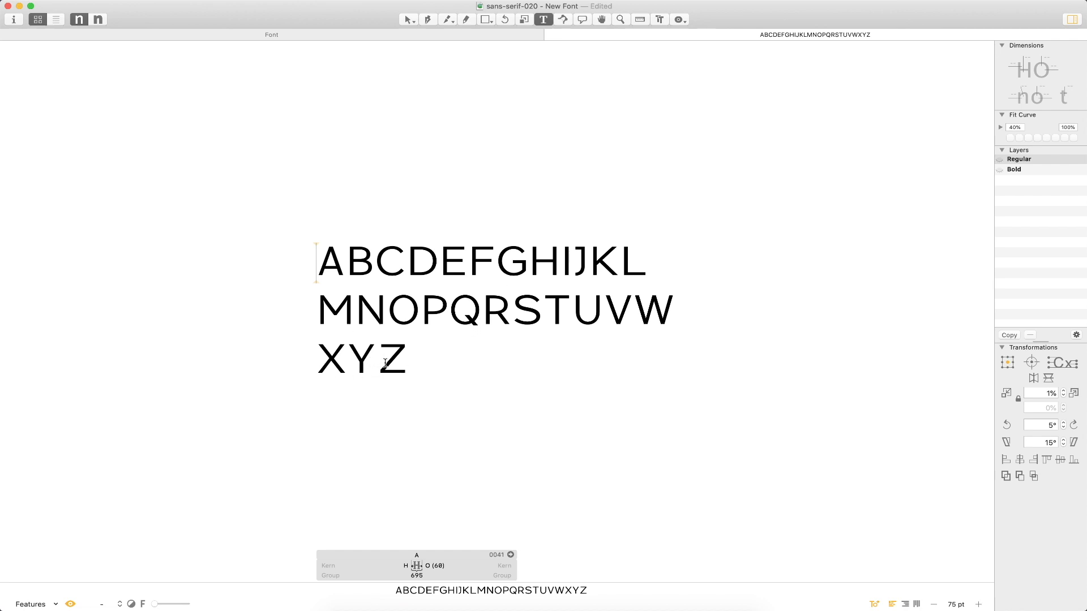
Link the J's left sidebearing to O in the uppercase alphabet and check the spacing between V and W.
click(575, 261)
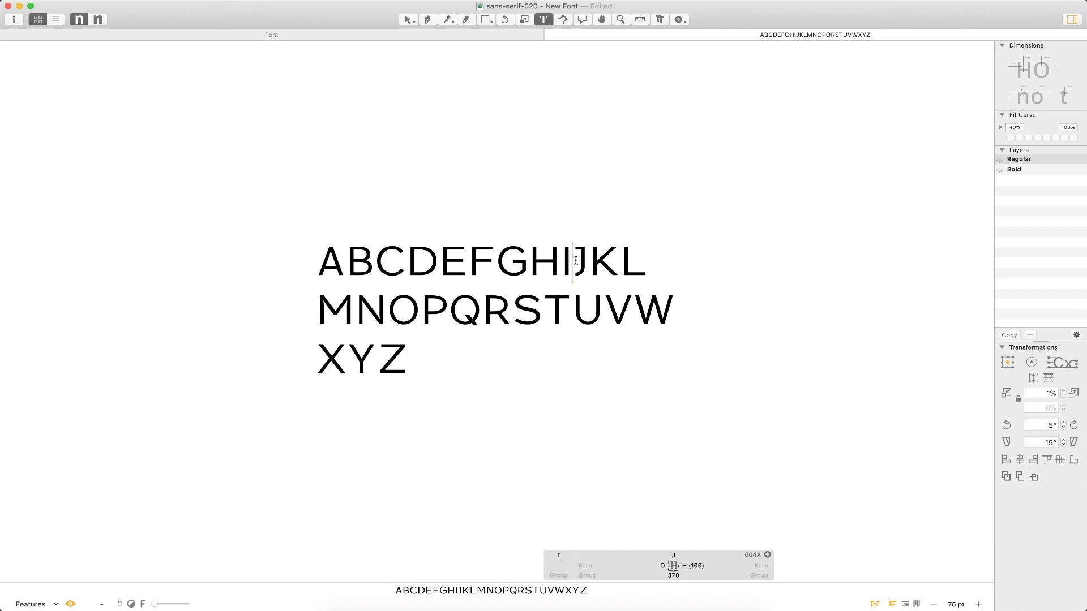
click(624, 566)
text(O)
key(Return)
click(641, 285)
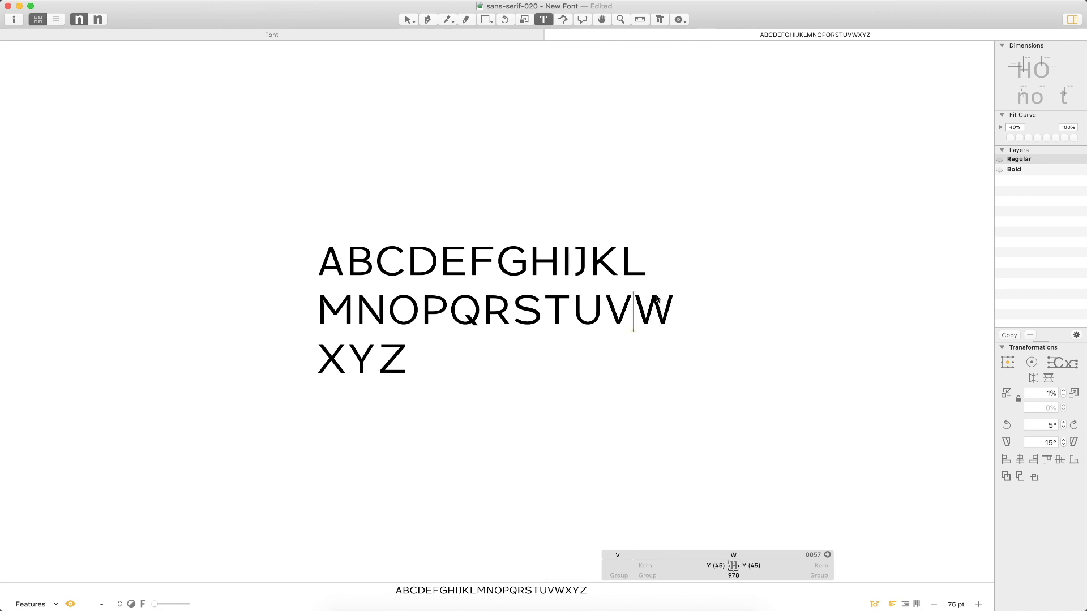
Swap the uppercase alphabet tab for Wordfinder test words, check their uppercase spacing, close them and save the font.
key(super+w)
click(123, 0)
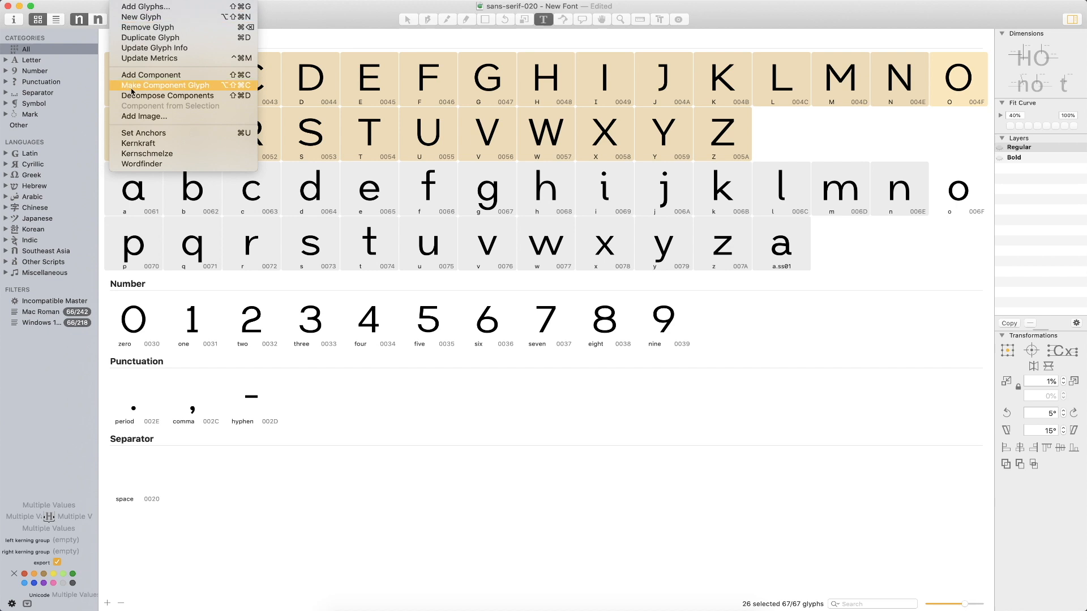
click(137, 165)
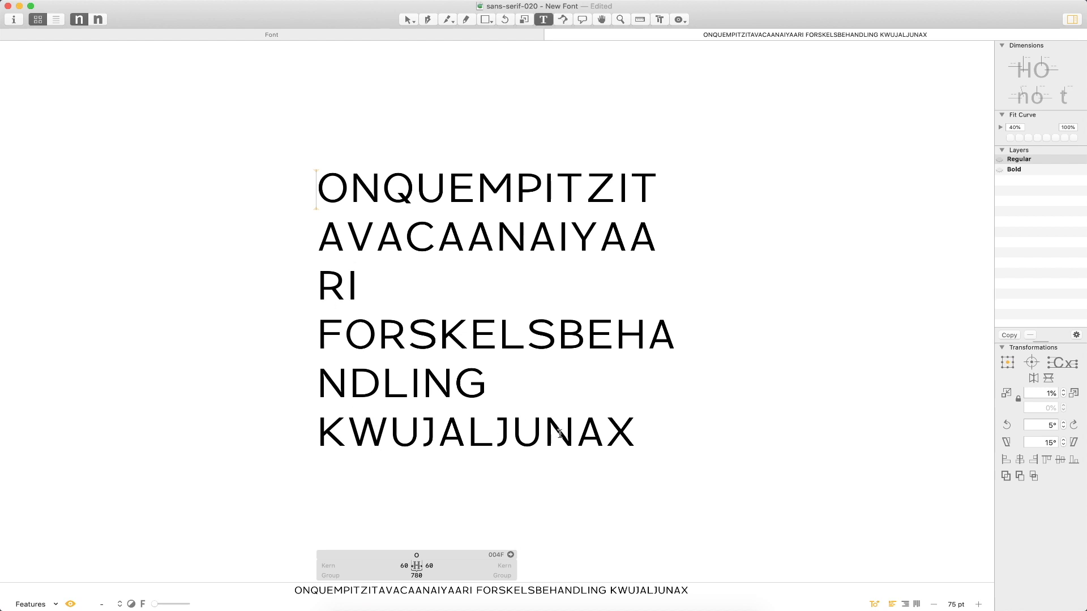
key(super+w)
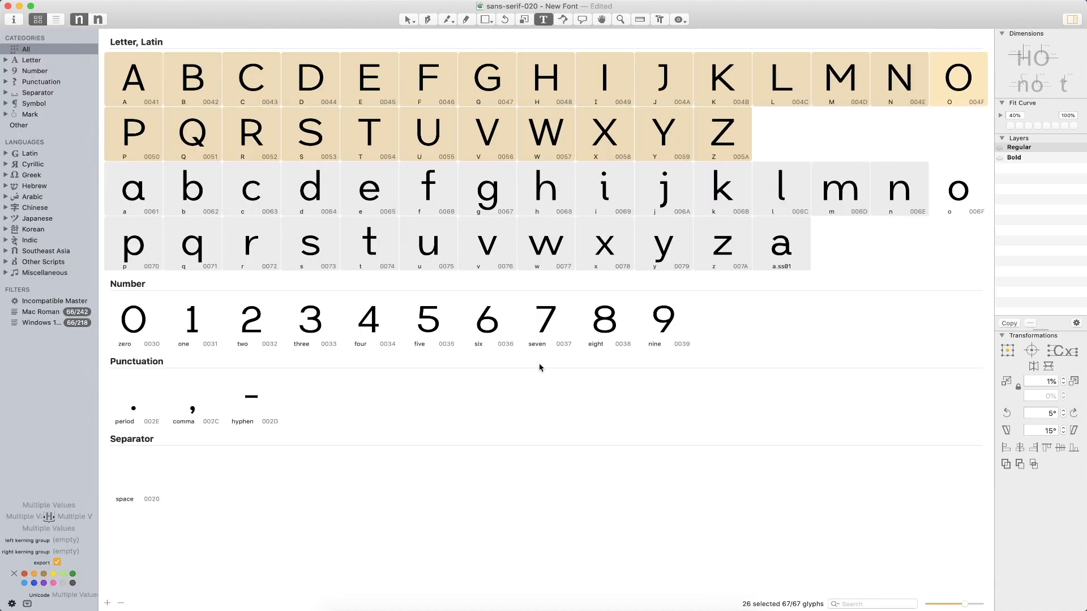
key(super+s)
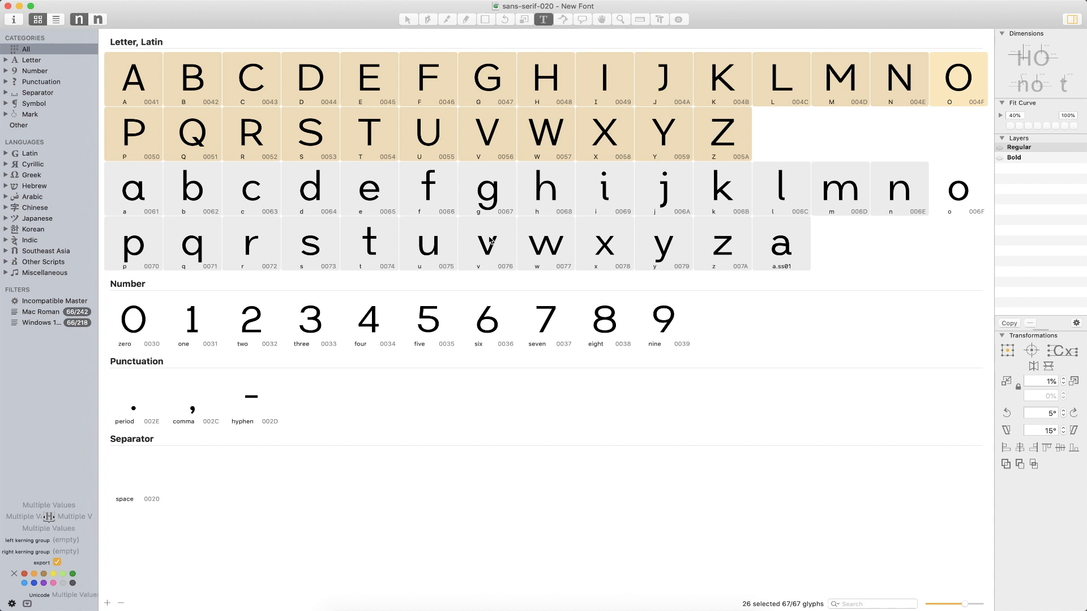
click(491, 240)
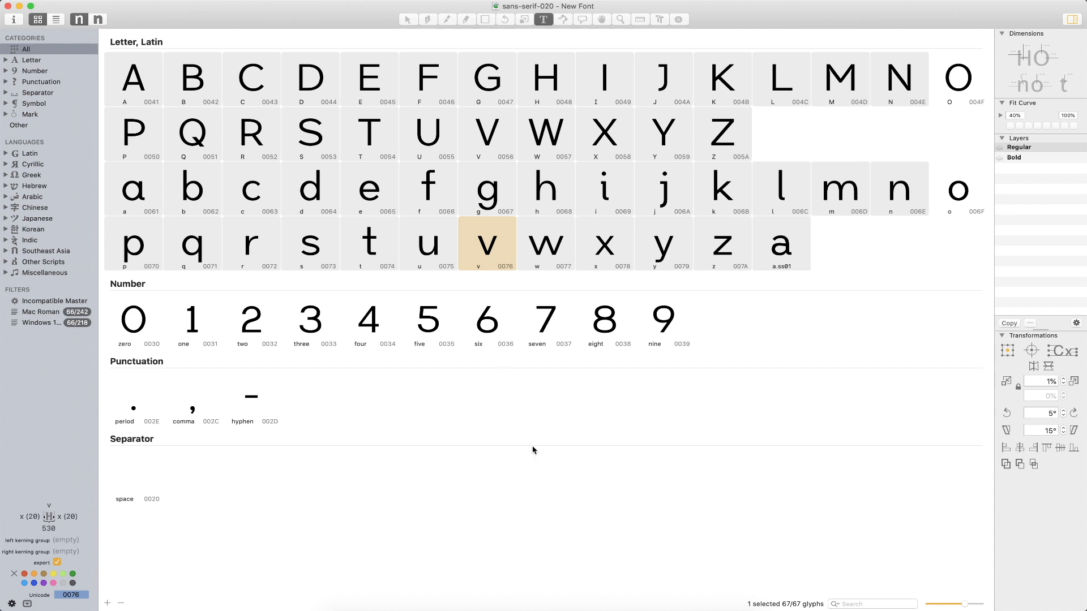
key(super+Tab)
key(super+Tab)
click(338, 608)
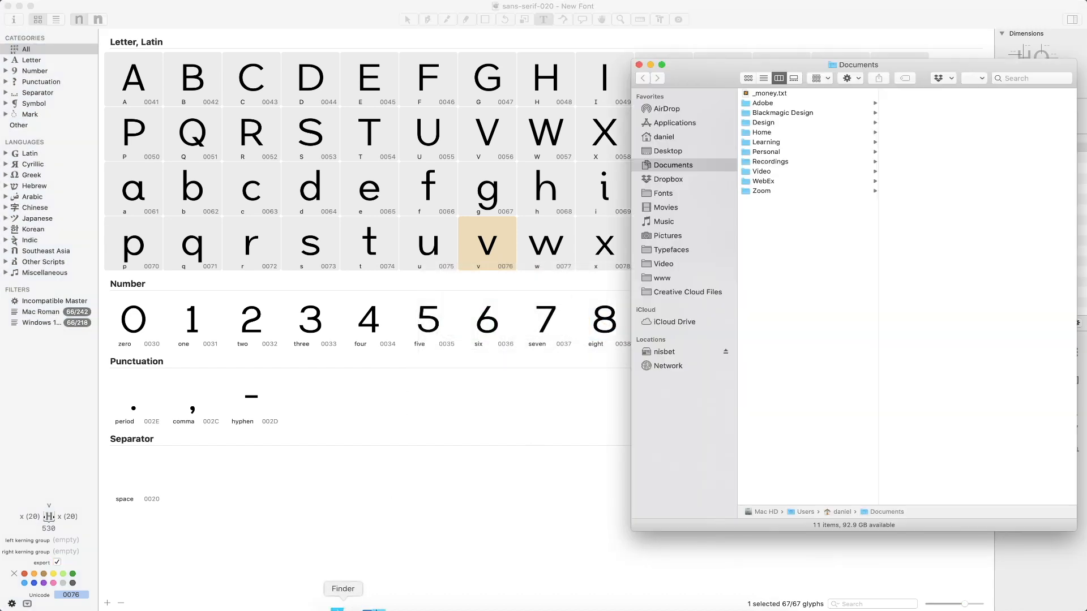
key(super+w)
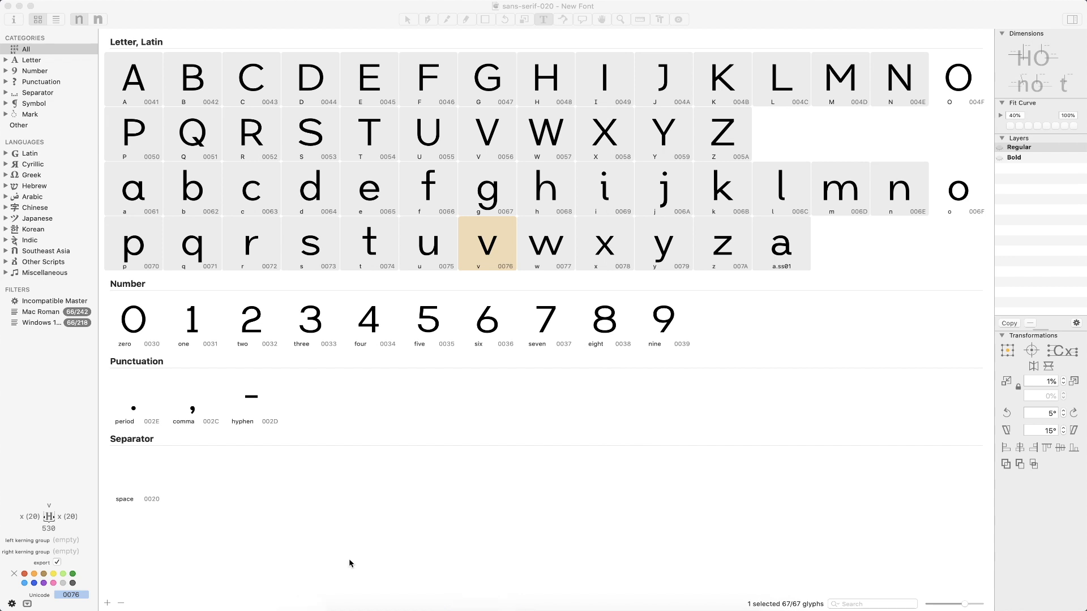
Open the Hoefler&Co. article "Text for Proofing Fonts" in the Firefox browser.
text(hef)
key(BackSpace)
text(oeffle)
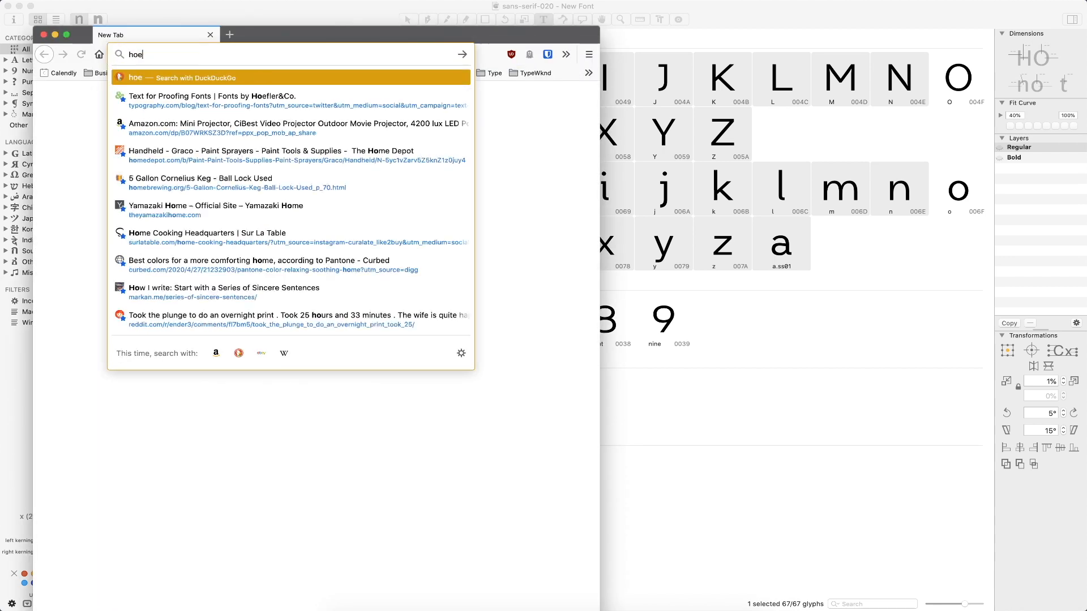
key(BackSpace)
key(BackSpace)
key(BackSpace)
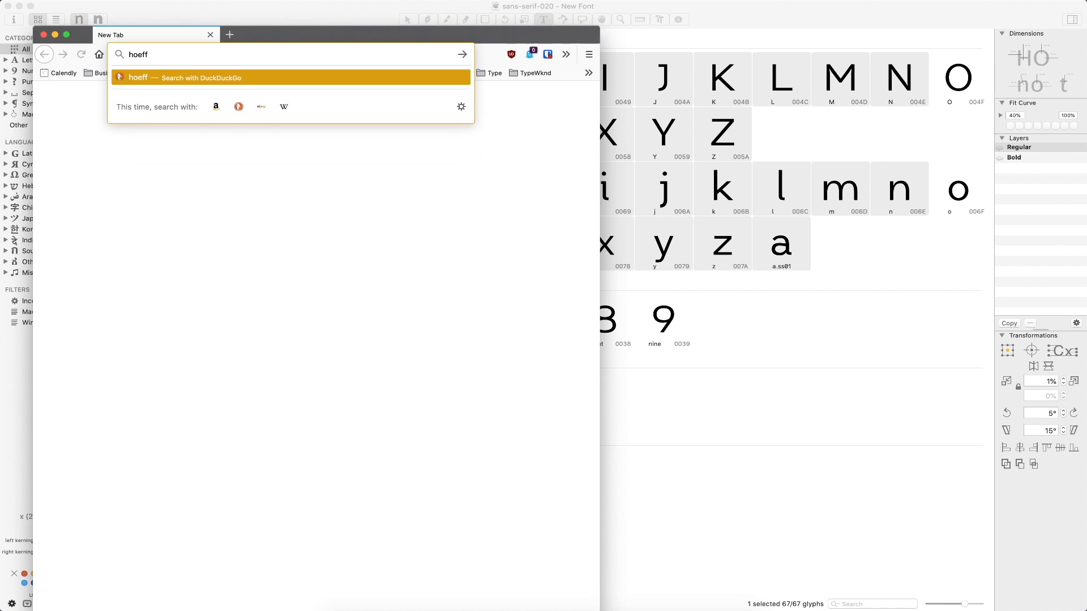
click(279, 93)
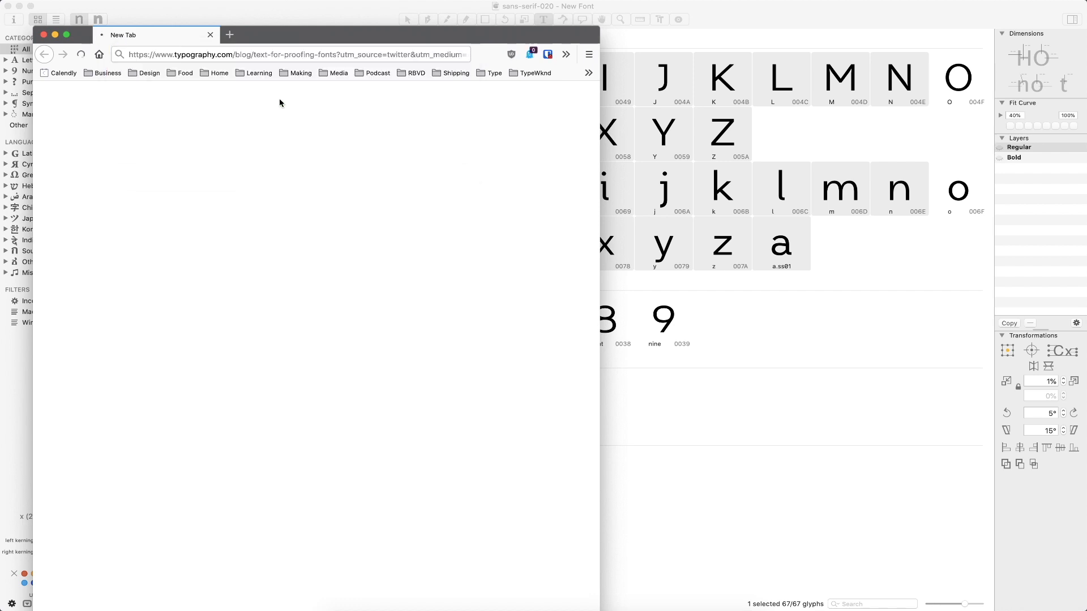
Return to Glyphs and export the font as OTF with the export destination set to the Sans Serif folder inside Fonts > _DN.
click(764, 397)
key(super+e)
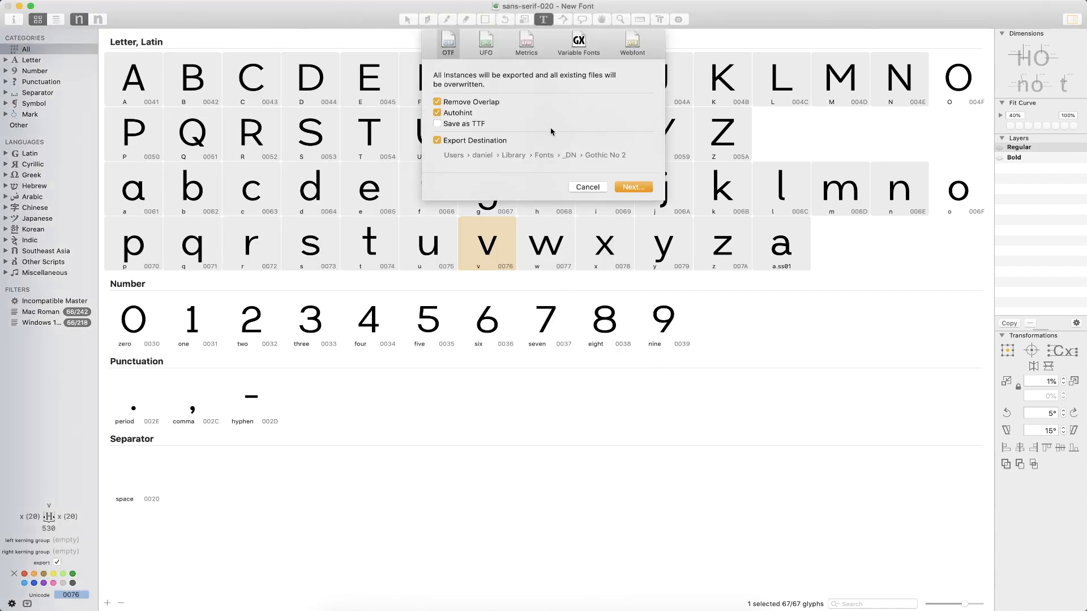
click(603, 156)
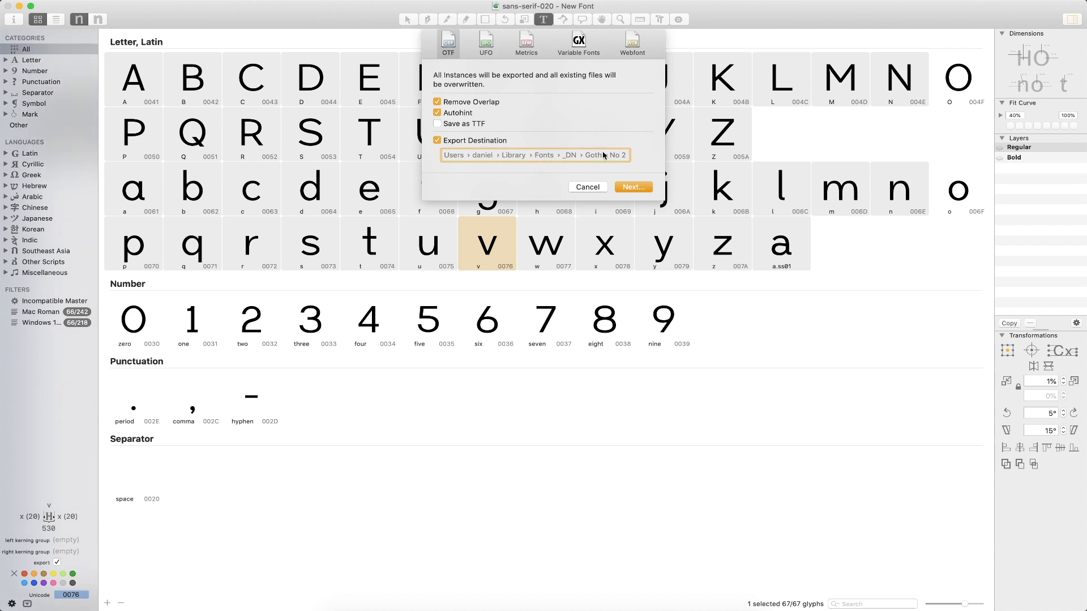
click(589, 154)
click(527, 40)
click(510, 150)
click(316, 142)
click(427, 57)
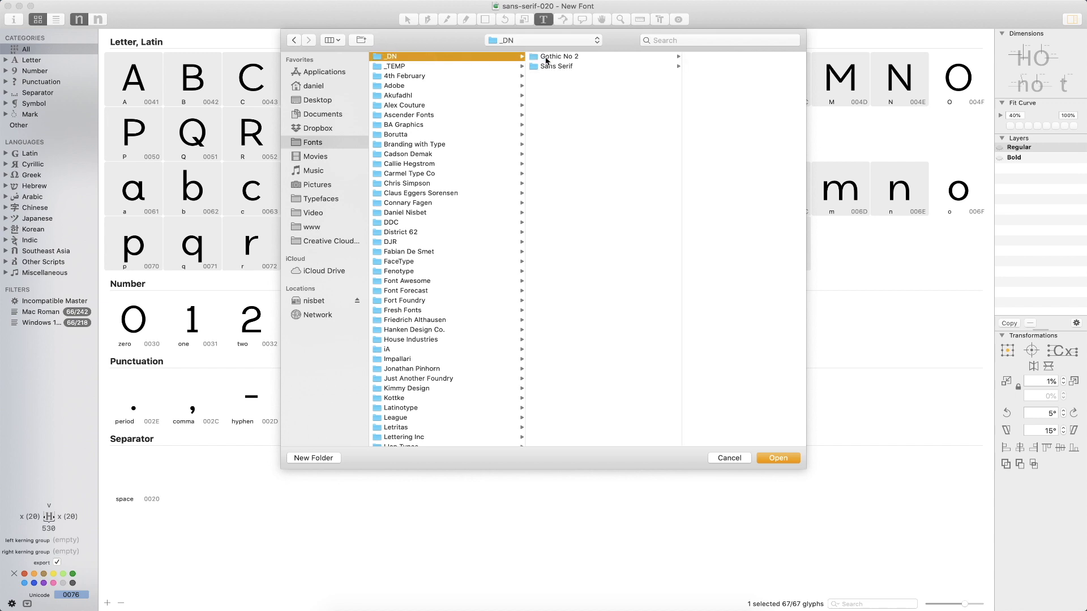
click(573, 67)
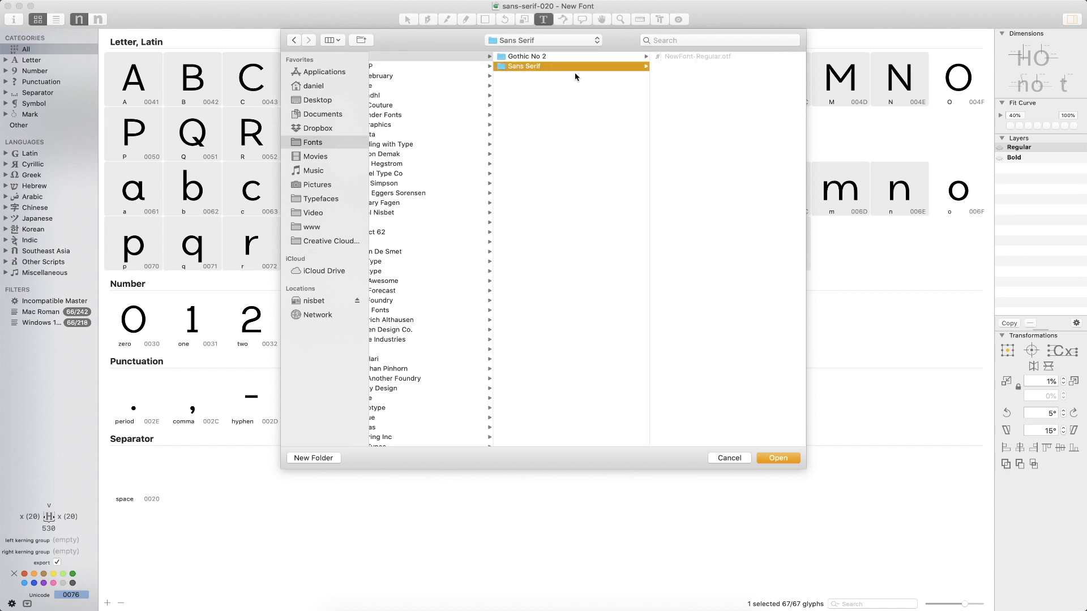
click(778, 458)
click(639, 189)
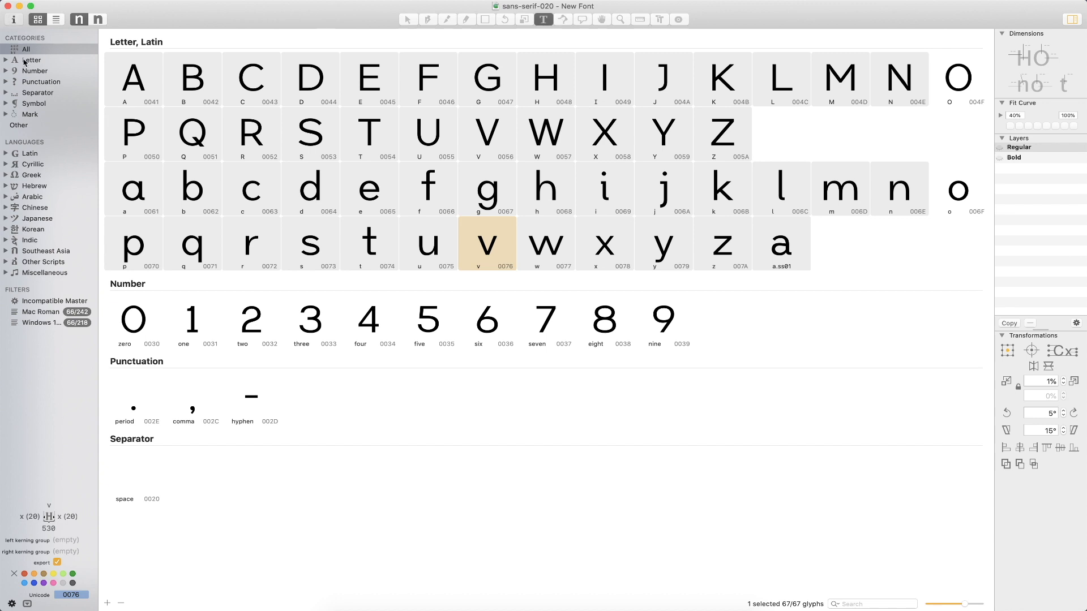
click(14, 21)
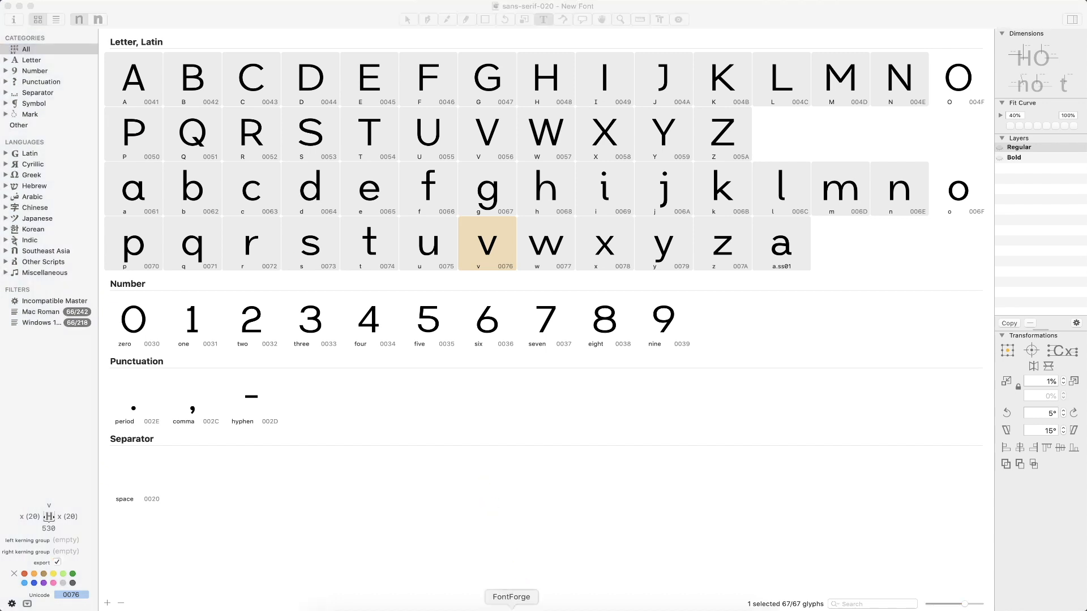
Switch to Firefox and copy the complete H&Co Lowercase 1.0 proof text, from "Angel Adept" to "laissez and buzzing".
click(492, 607)
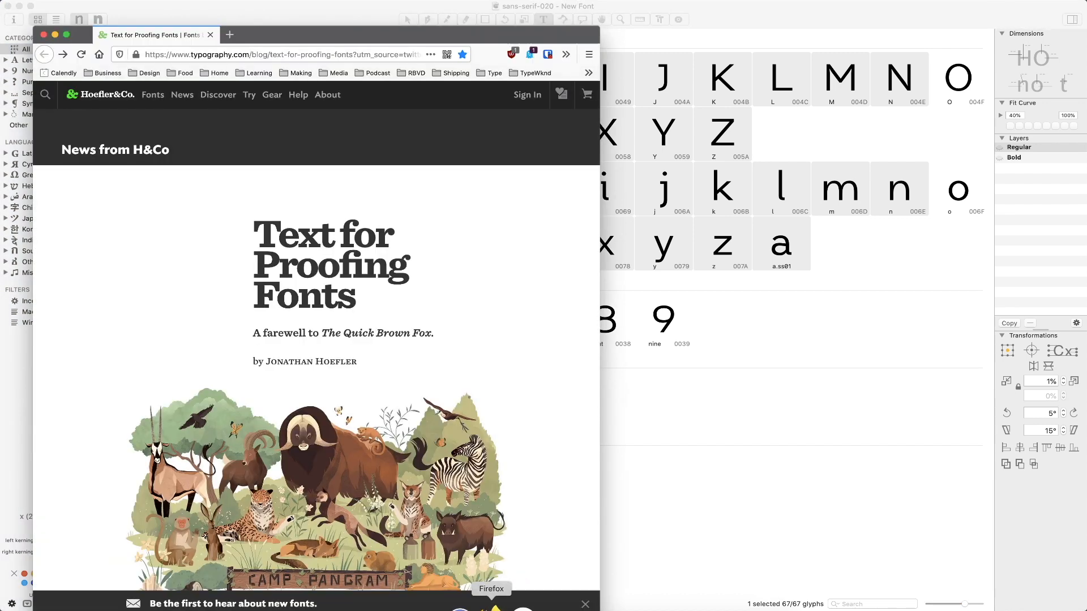
scroll(470, 311, down, 10)
scroll(464, 339, down, 15)
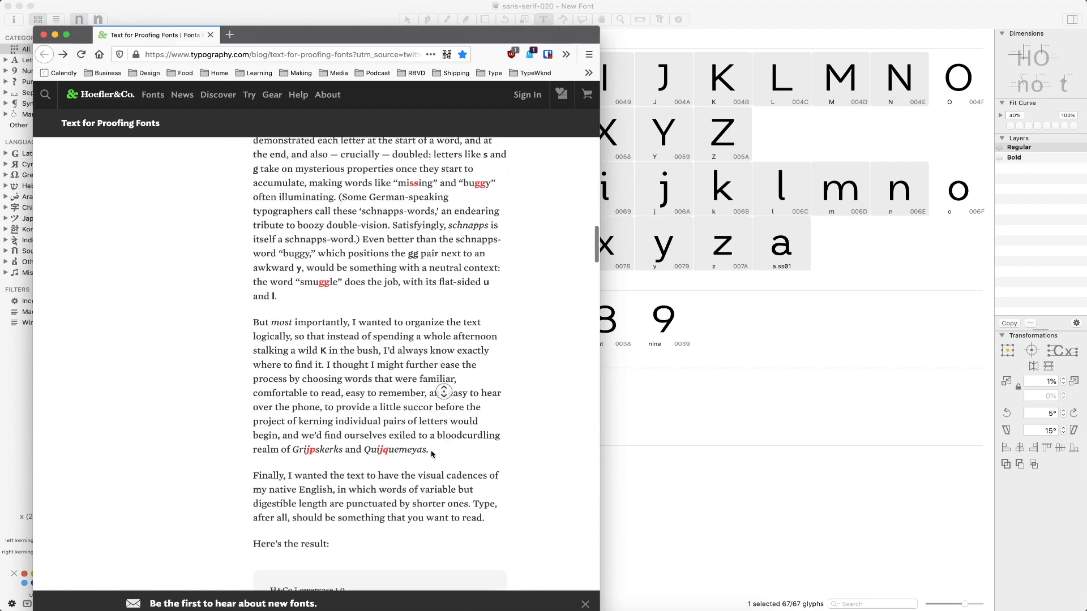
middle_click(478, 386)
scroll(460, 441, down, 4)
scroll(462, 366, up, 20)
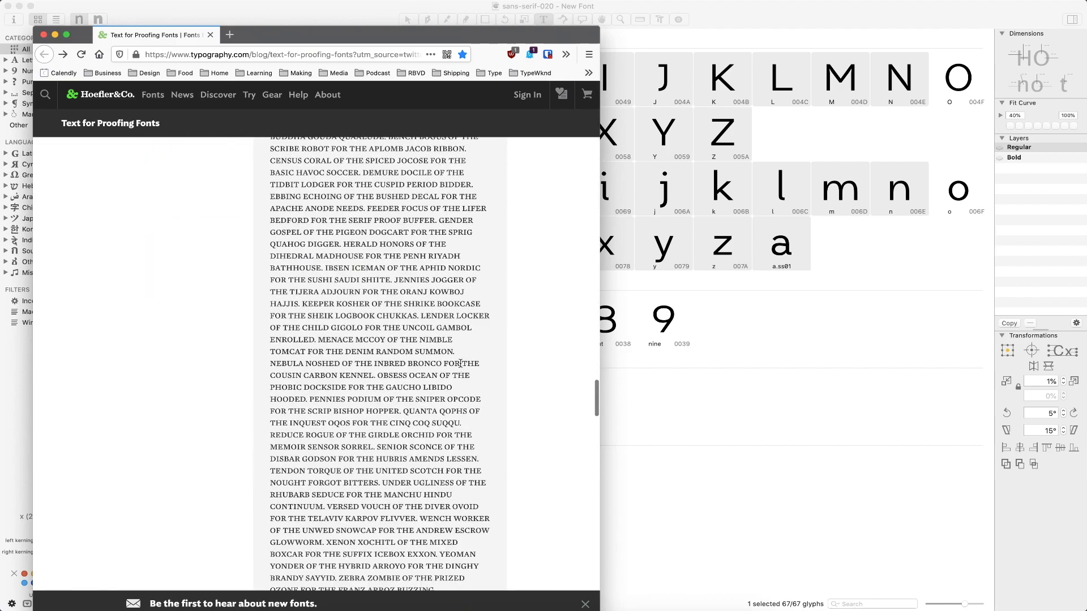
scroll(509, 309, down, 3)
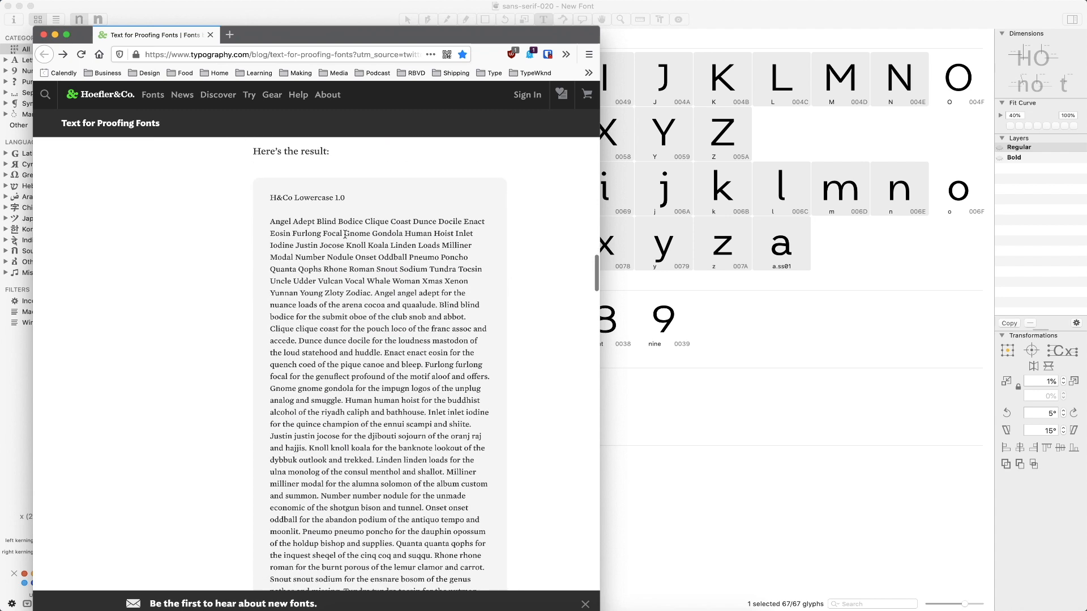
drag(272, 222, 379, 321)
middle_click(416, 318)
scroll(417, 382, down, 20)
scroll(429, 301, up, 12)
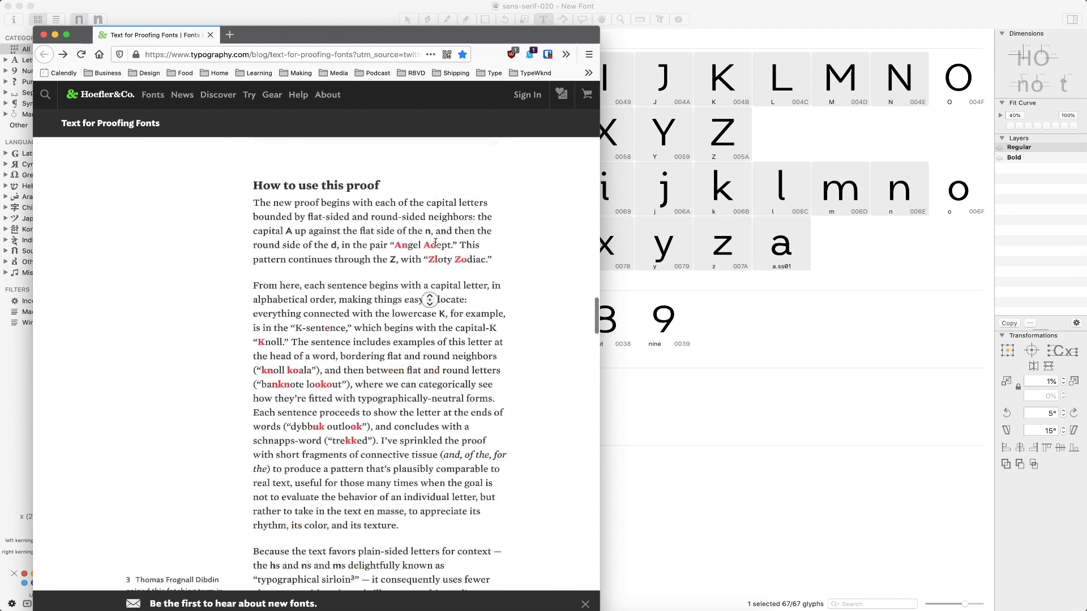
shift+click(470, 403)
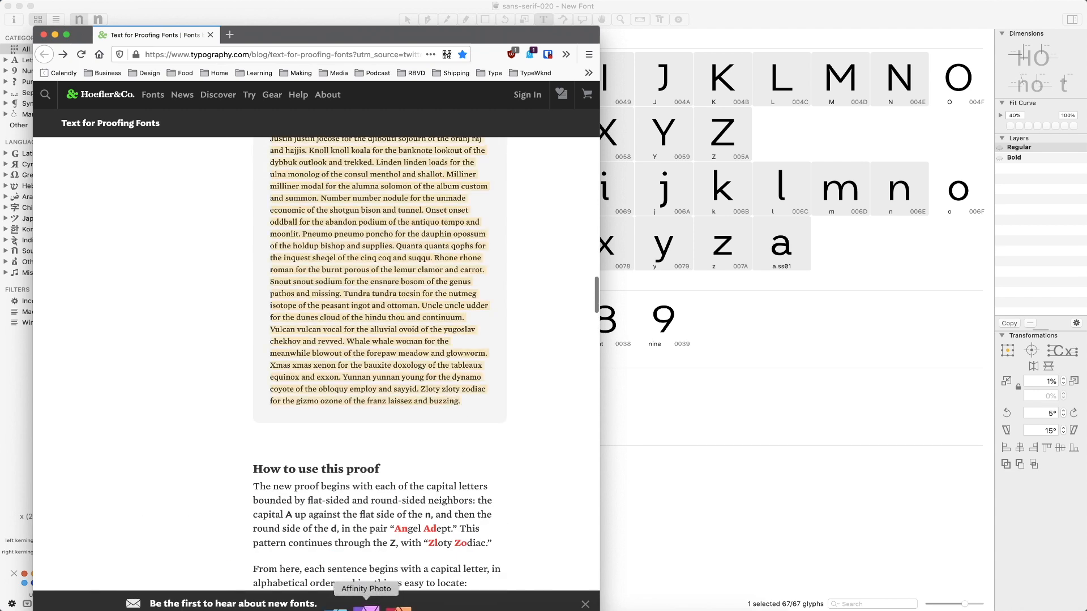
Switch to Affinity Publisher and create a press-ready portrait A4 document with facing pages turned off.
click(385, 610)
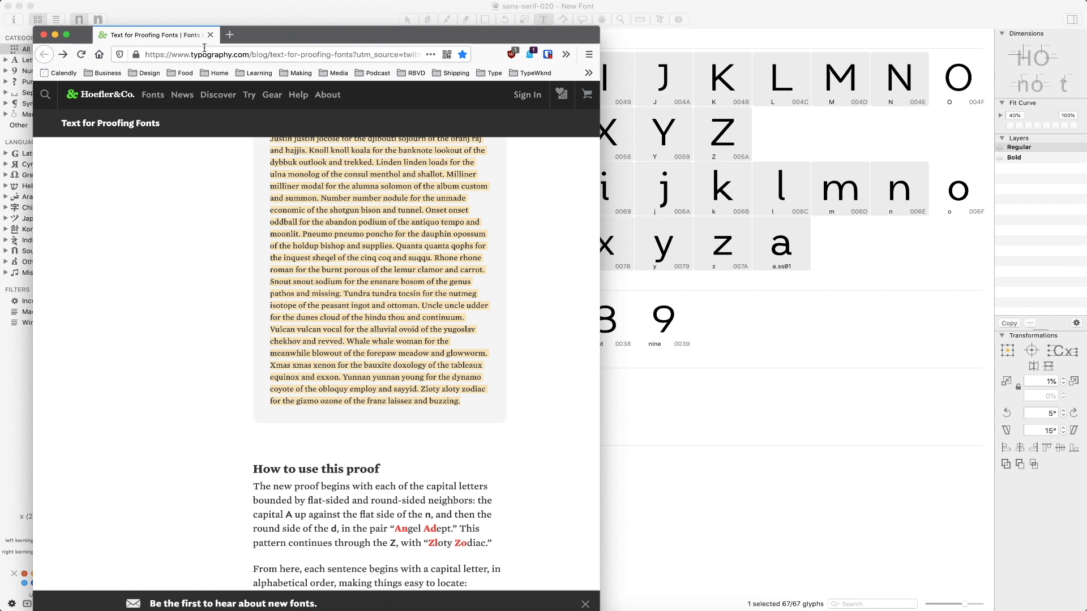
key(super+m)
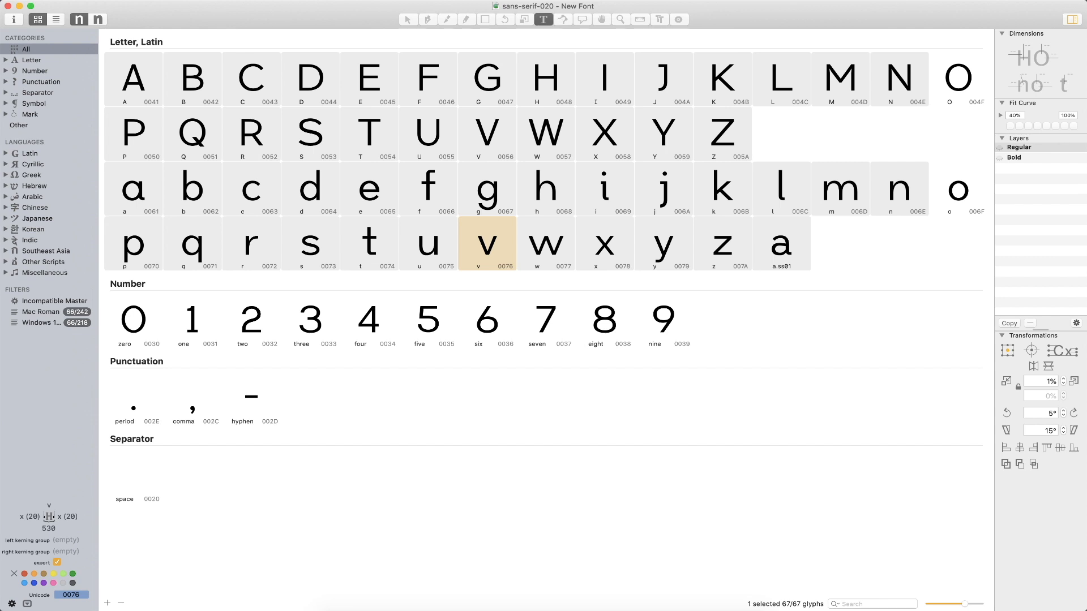
mouse_move(426, 610)
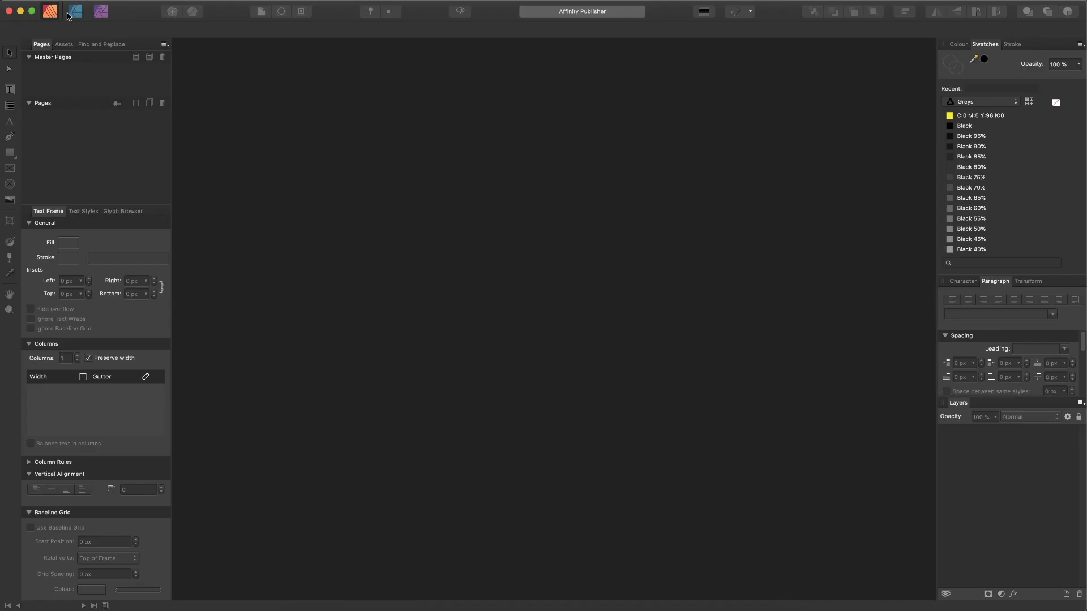
click(115, 1)
click(121, 7)
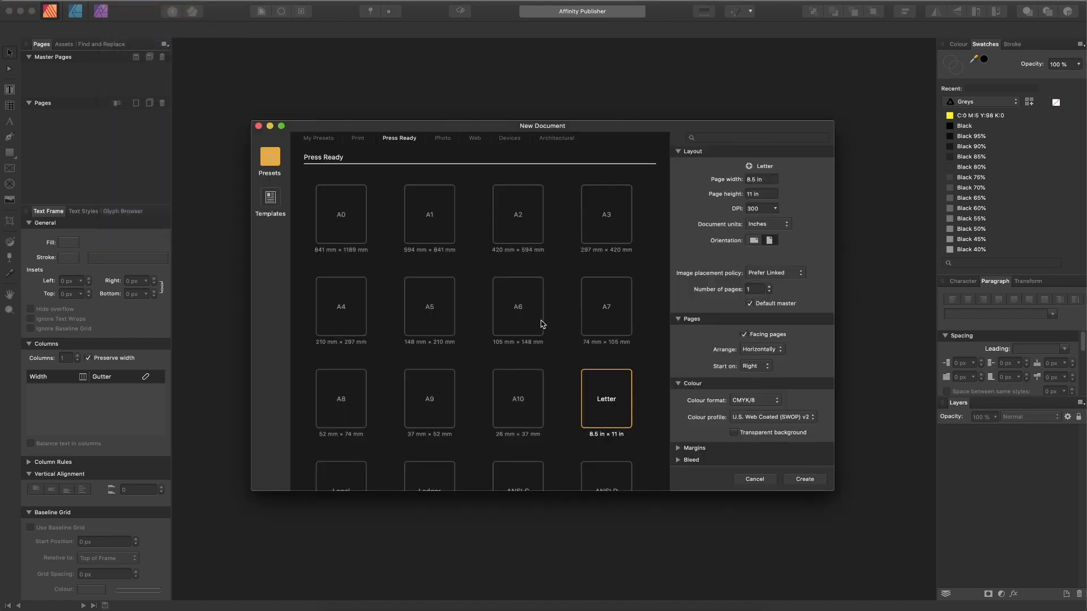
click(356, 300)
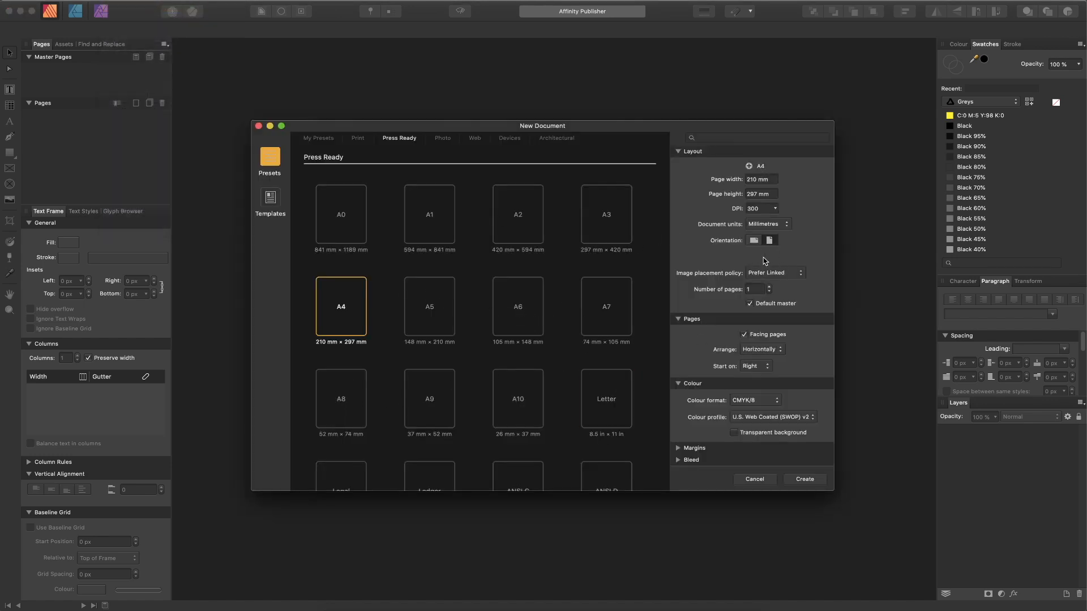
click(767, 337)
click(804, 479)
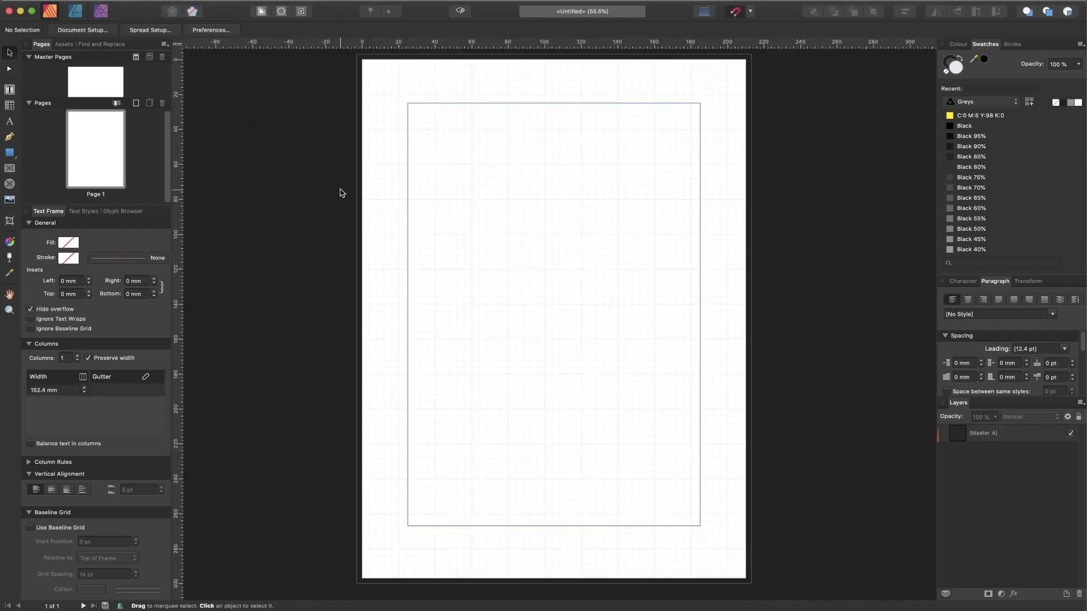
Draw a frame text box about 160 mm wide filling the page margins and paste the lowercase proof text into it.
key(t)
drag(408, 103, 619, 407)
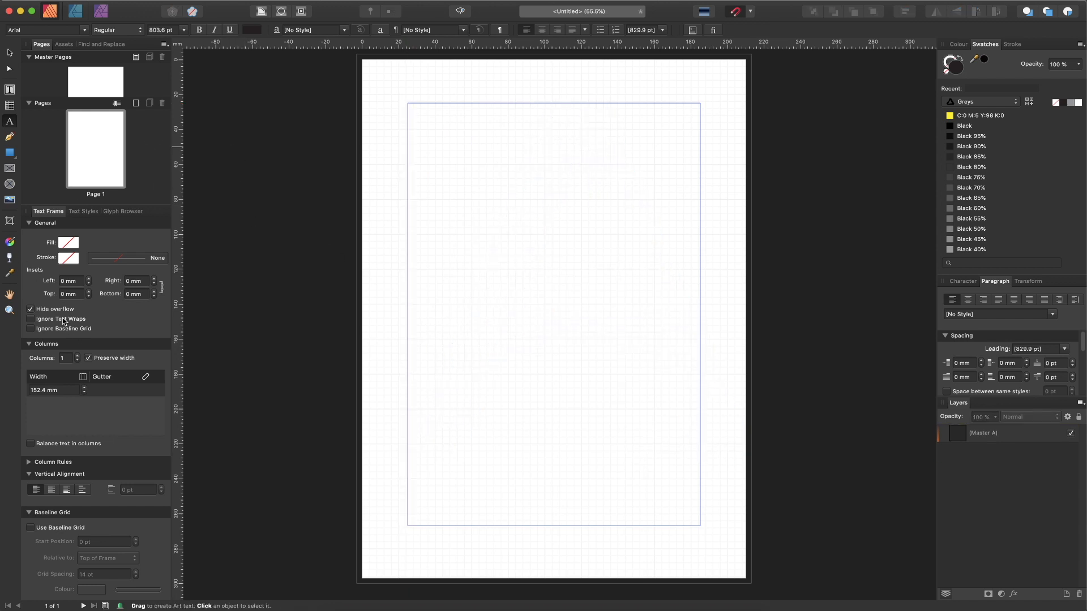
click(9, 90)
drag(412, 104, 700, 526)
key(super+v)
key(super+a)
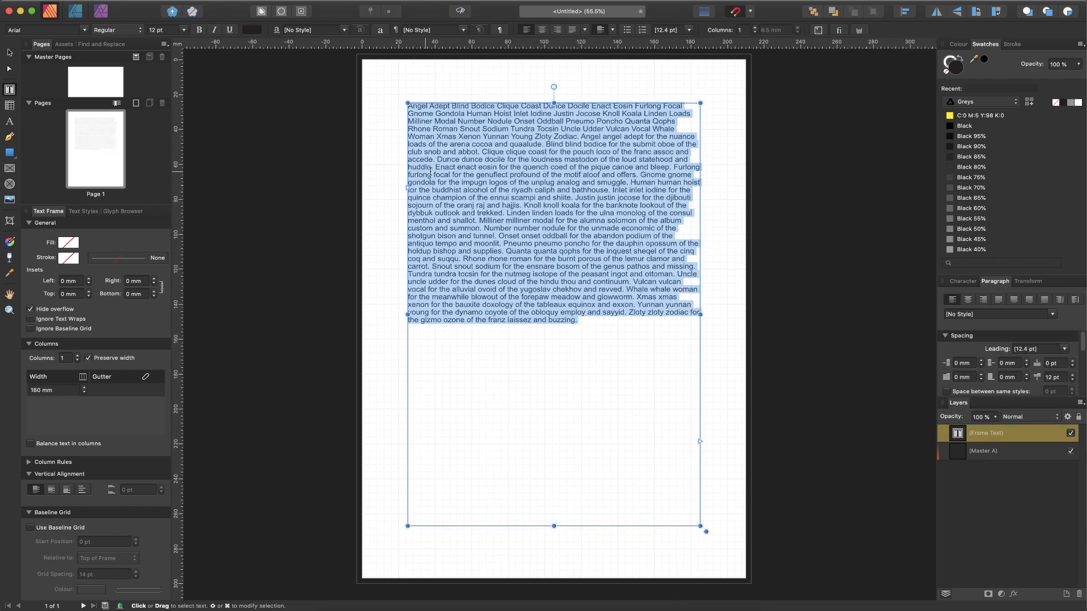
key(Right)
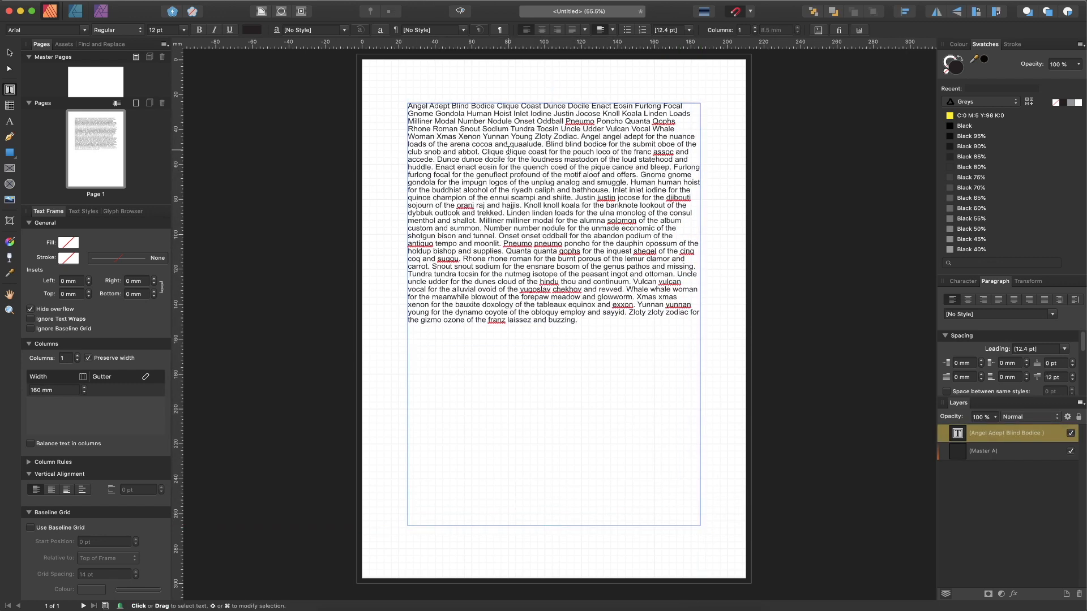
key(Escape)
click(745, 182)
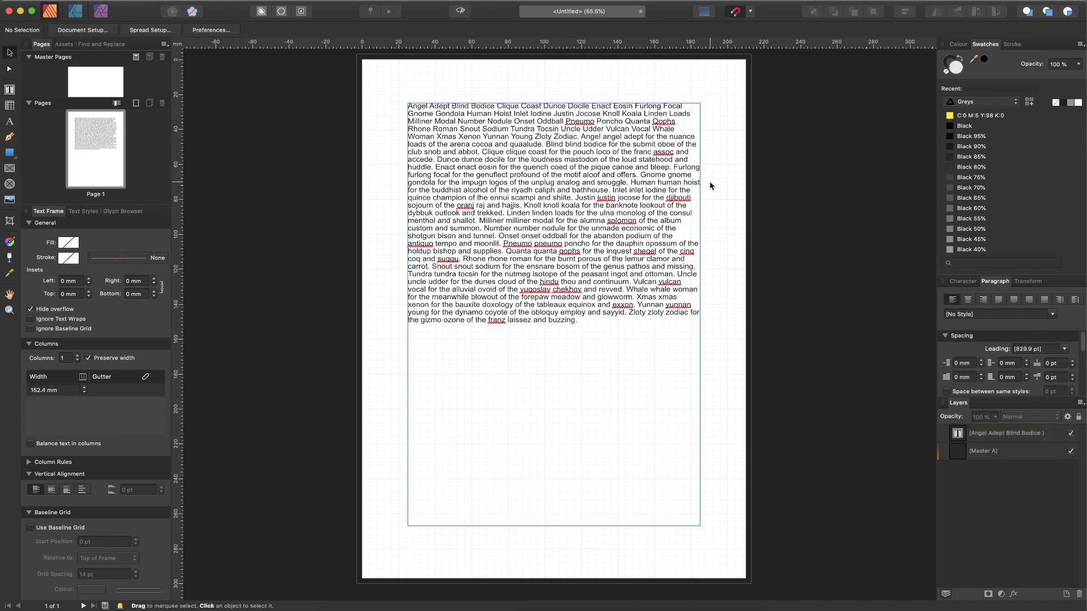
Select all of the proof text in the frame and set its font to New Font.
key(super+plus)
key(super+plus)
drag(566, 152, 568, 325)
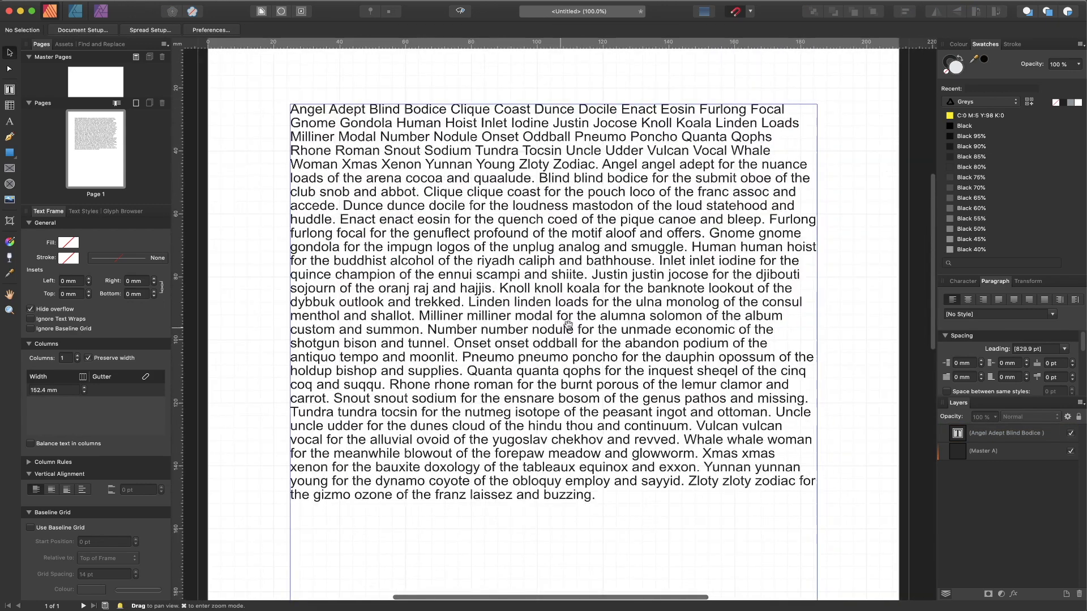
double_click(569, 326)
key(super+a)
click(131, 0)
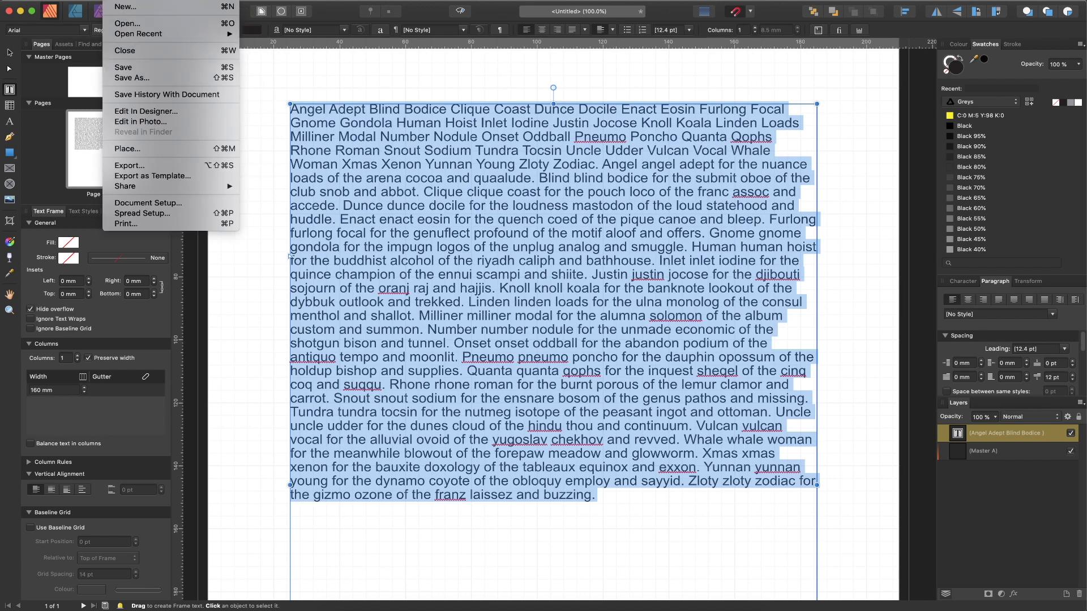
click(113, 0)
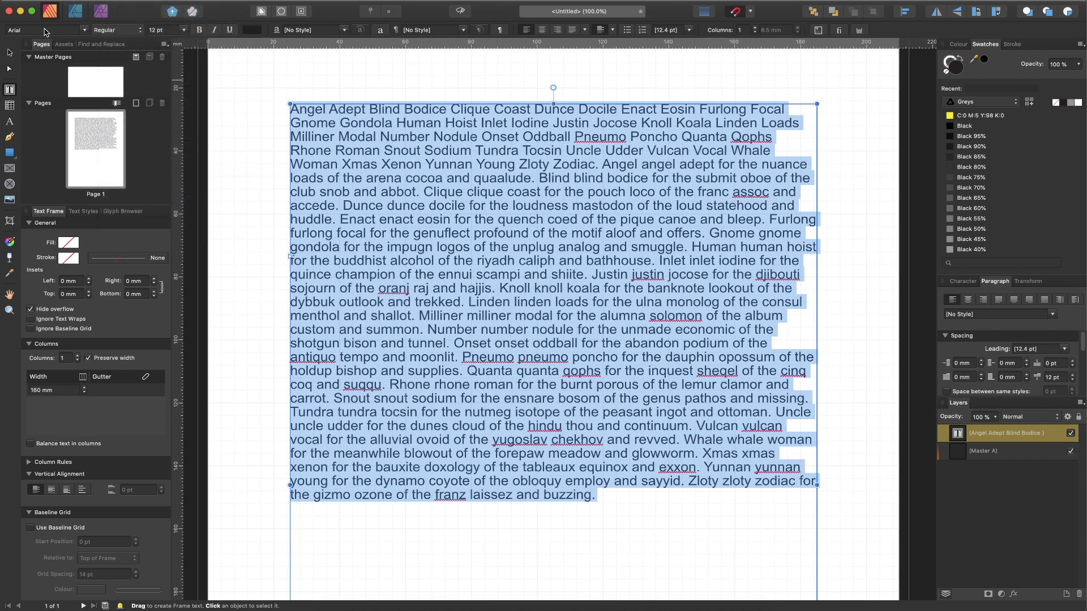
click(85, 31)
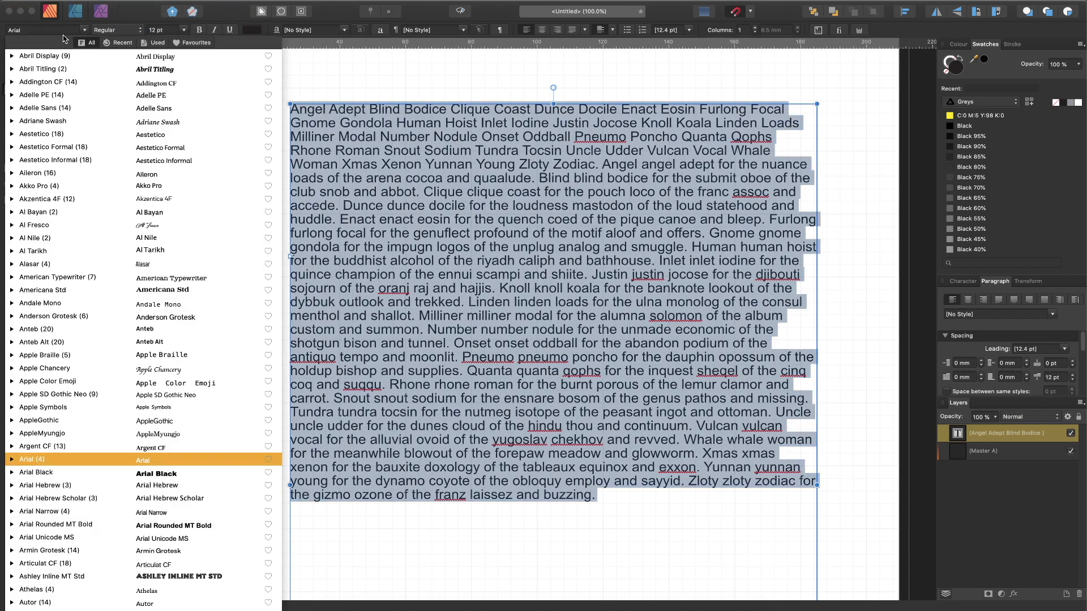
text(bew)
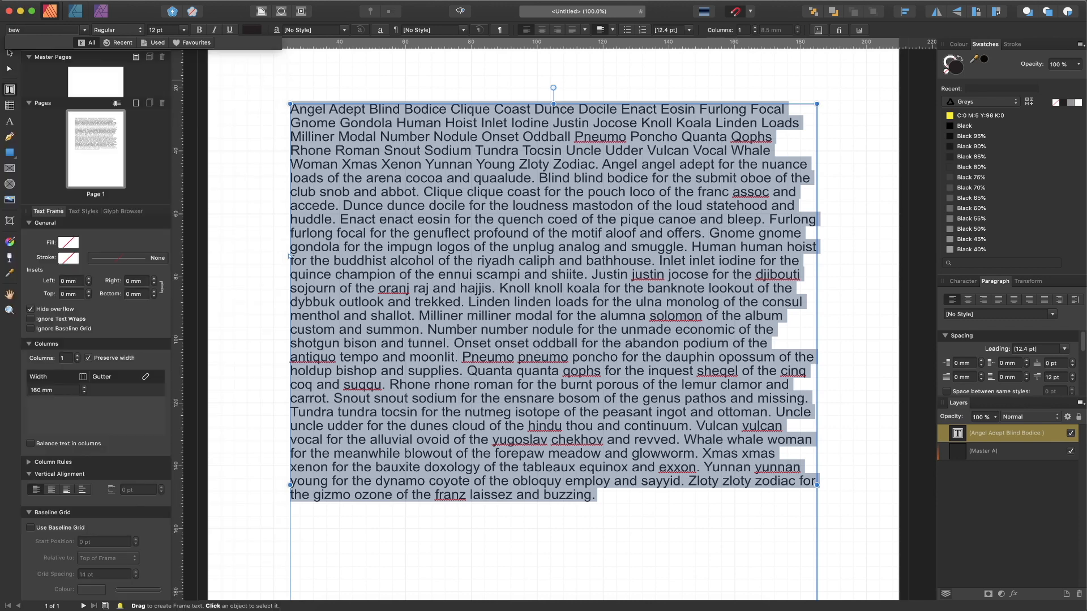
text(ew Font)
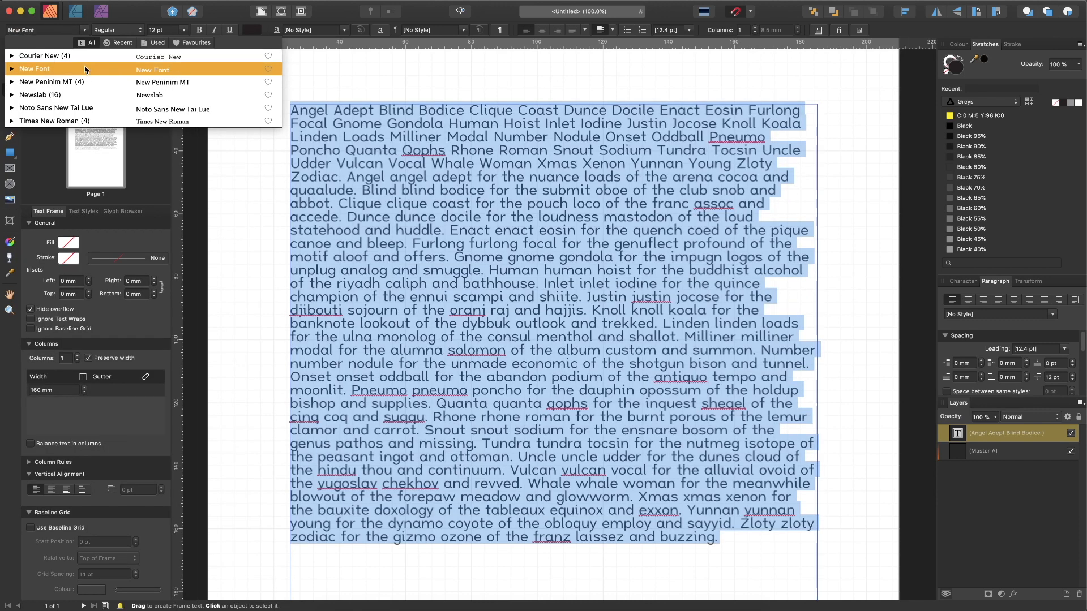
click(85, 71)
key(Escape)
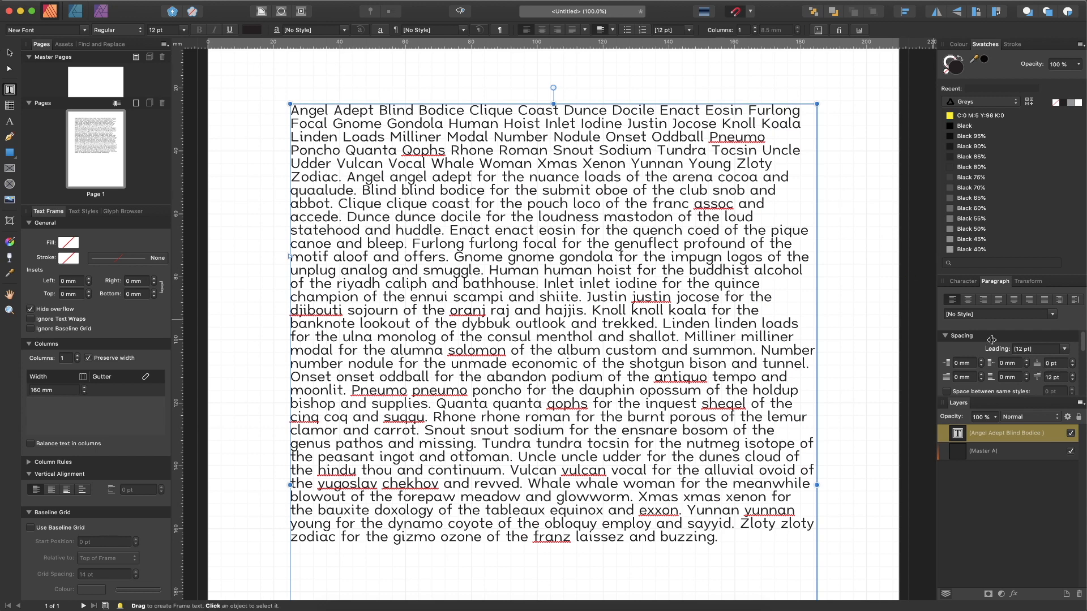
Show more of the Character settings and set the proof text's leading override to 15 pt.
click(963, 282)
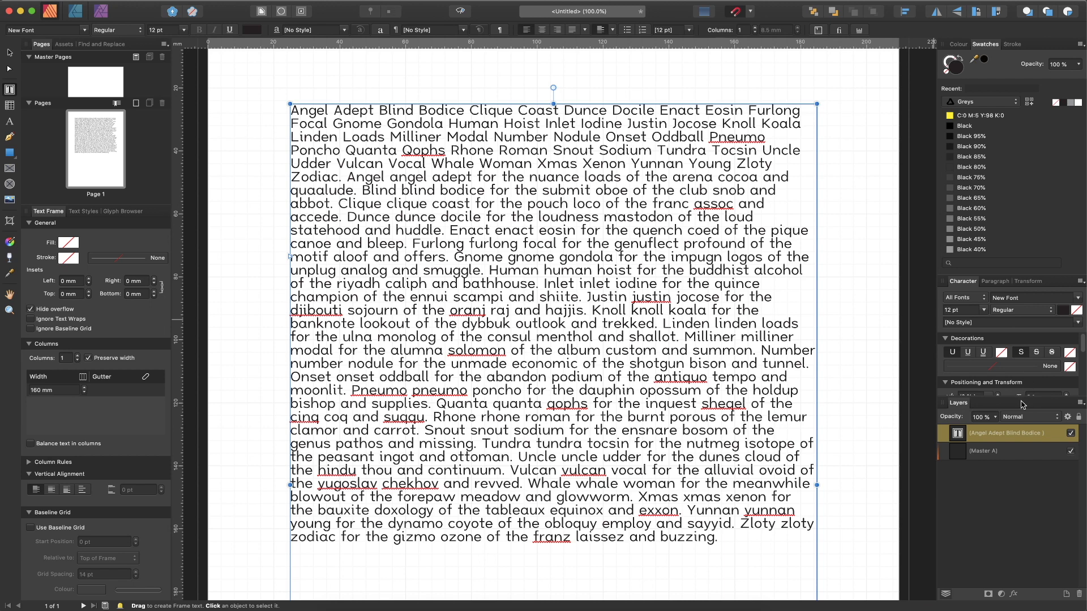
drag(1013, 399, 1003, 602)
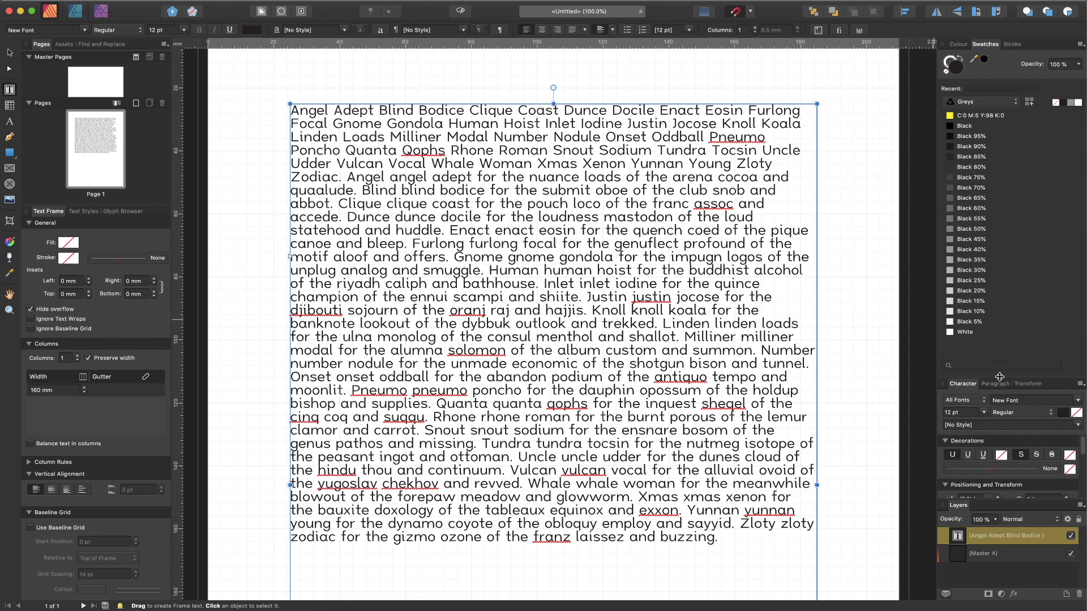
drag(1000, 375, 1000, 278)
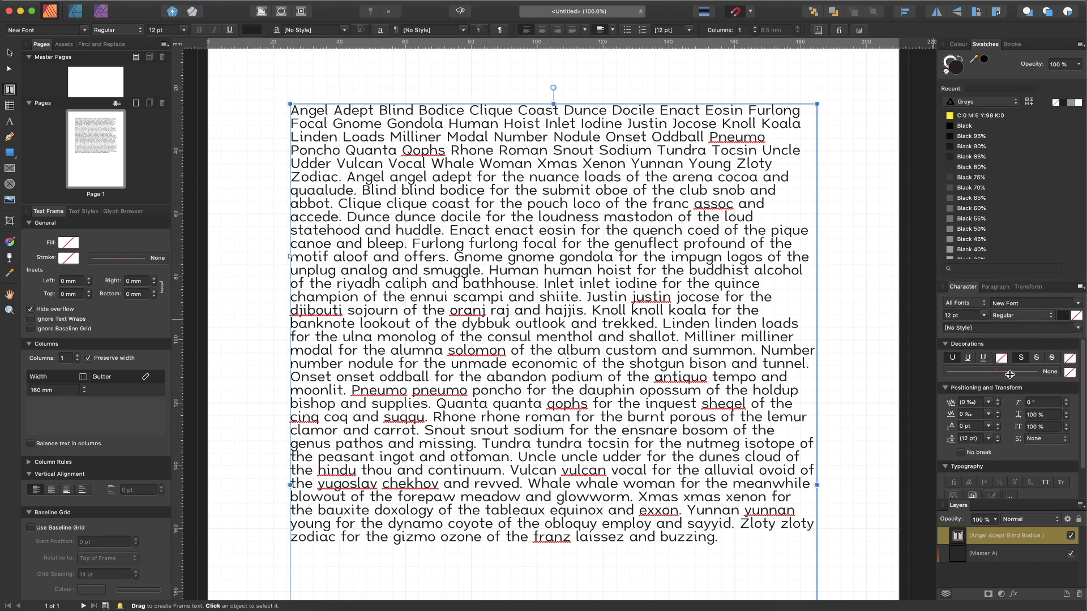
click(973, 439)
text(15)
key(Return)
key(Escape)
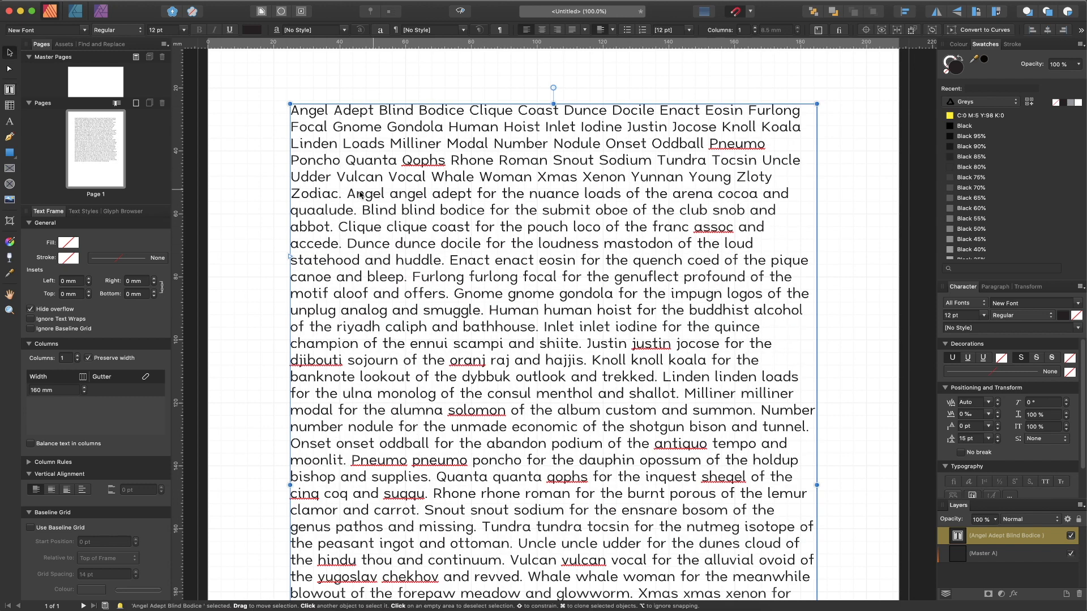
Turn on Preview Mode to hide the grid and guides, and deselect the text frame.
scroll(262, 215, down, 1)
scroll(262, 215, right, 1)
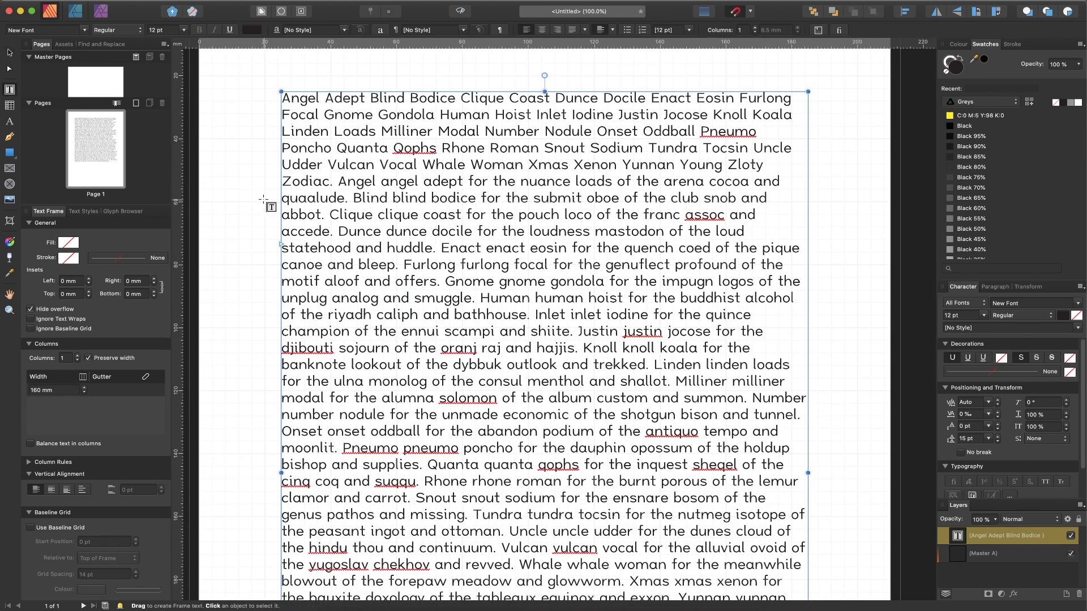
click(329, 0)
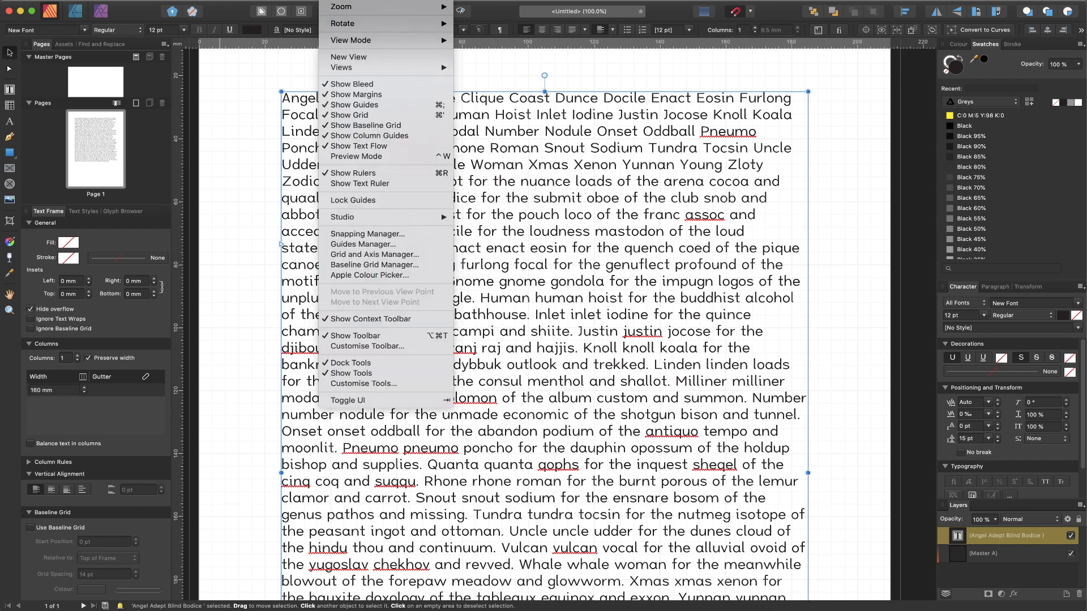
mouse_move(353, 40)
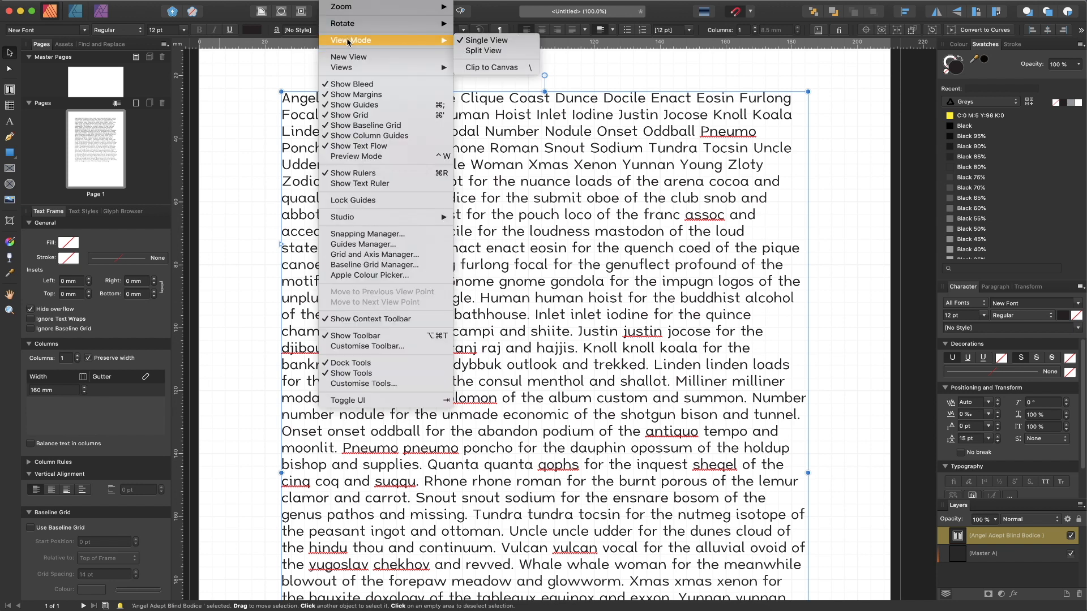
click(265, 67)
key(ctrl+w)
click(257, 121)
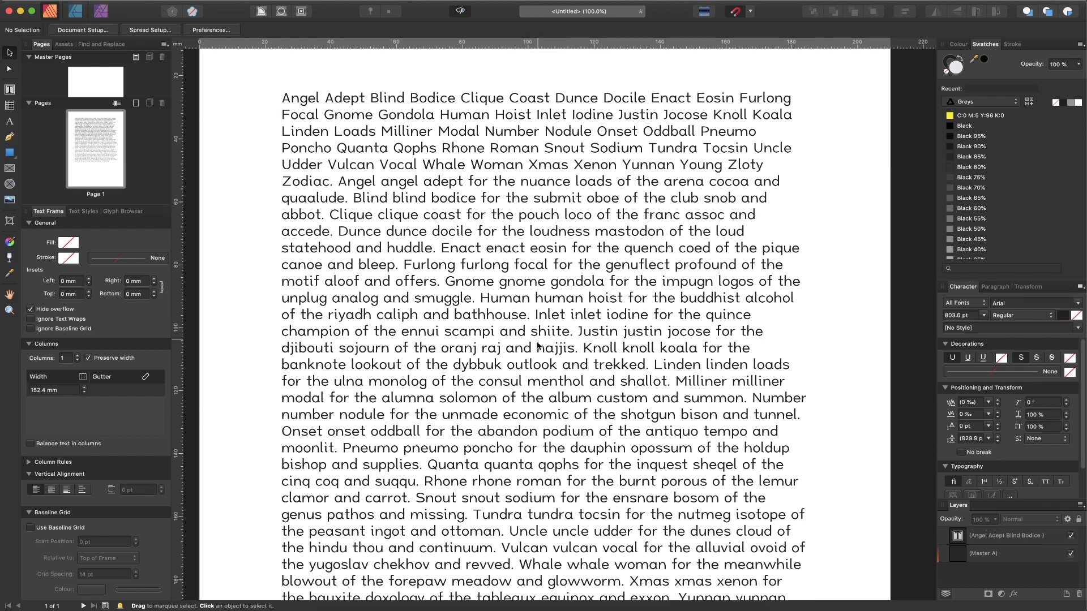
Examine the letter spacing through the whole proof text and close up around "offers", "Gnome" and "smuggle".
key(space)
drag(500, 528, 505, 435)
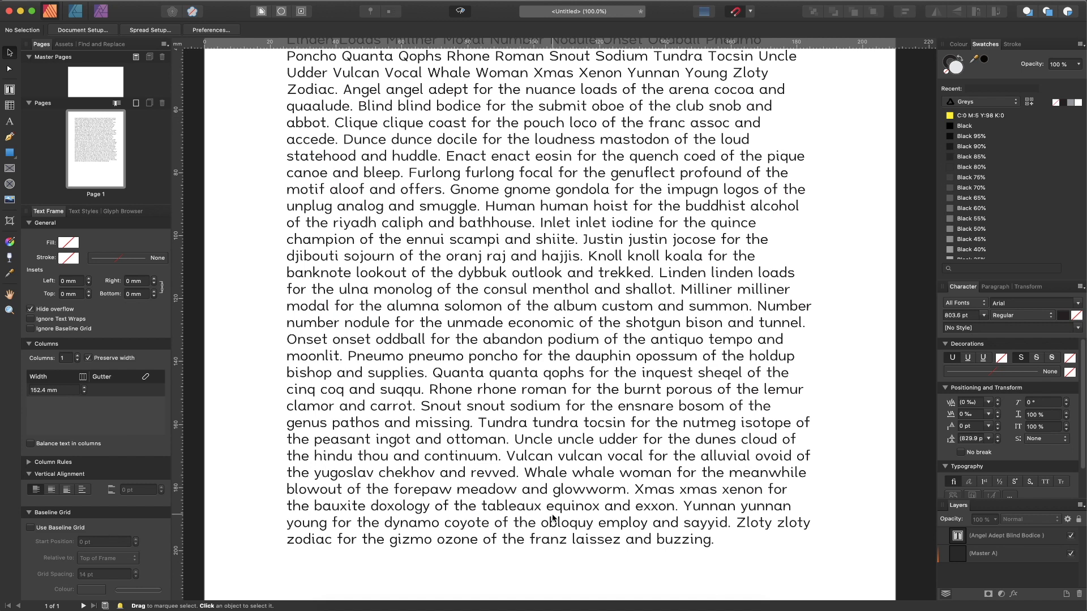
key(space)
drag(477, 180, 482, 283)
drag(517, 405, 504, 377)
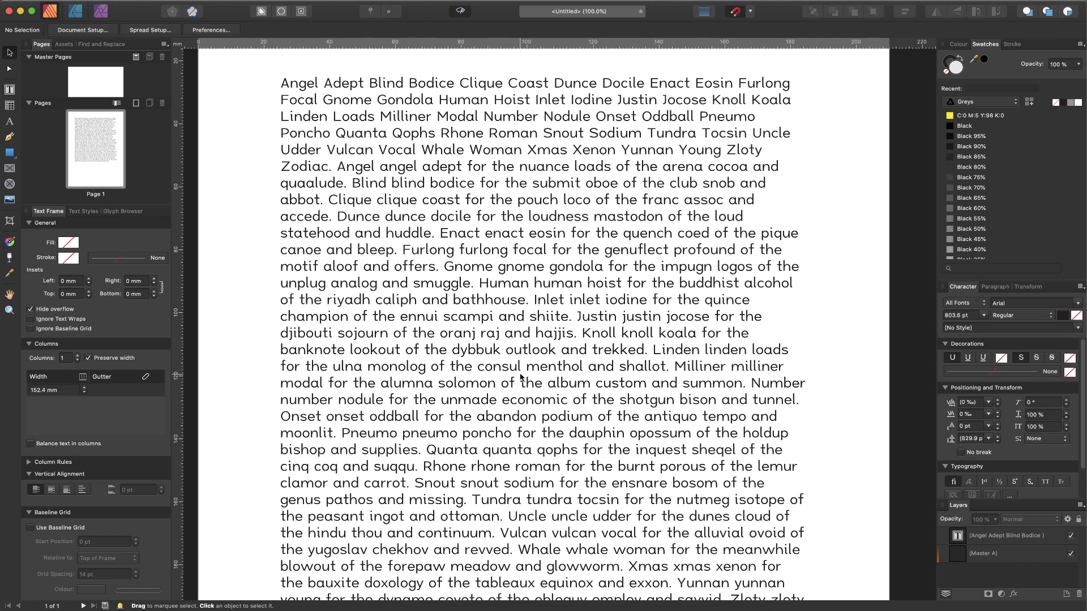
key(z)
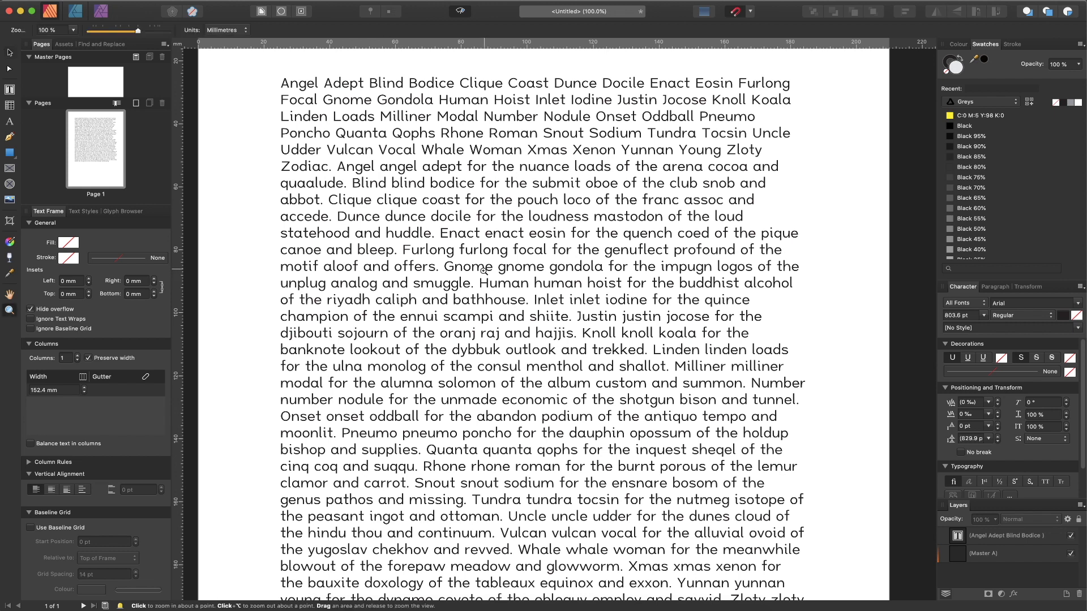
drag(493, 253, 387, 328)
key(v)
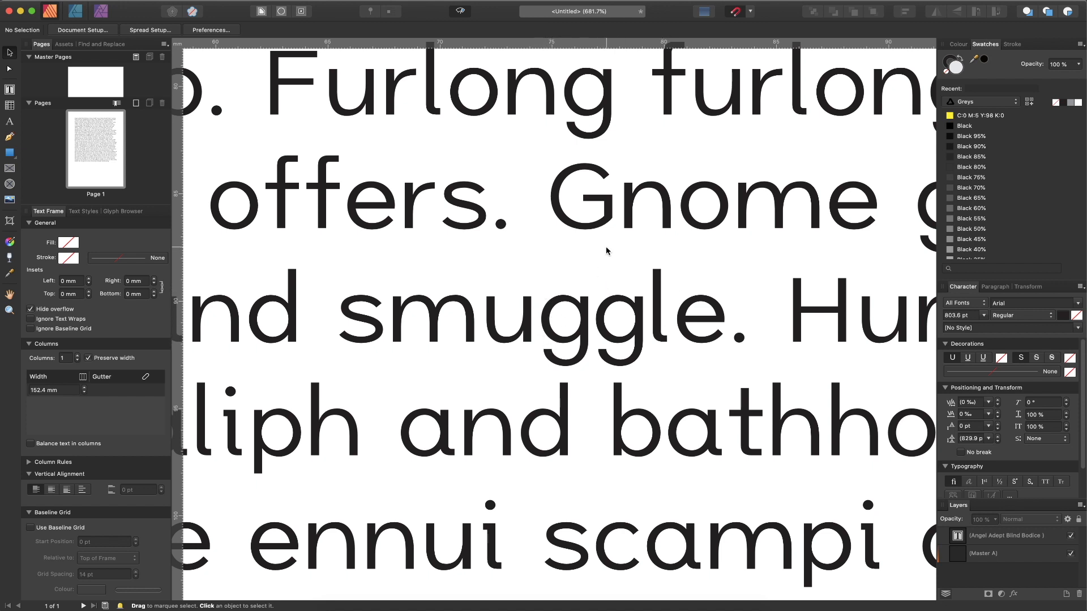
scroll(606, 251, down, 5)
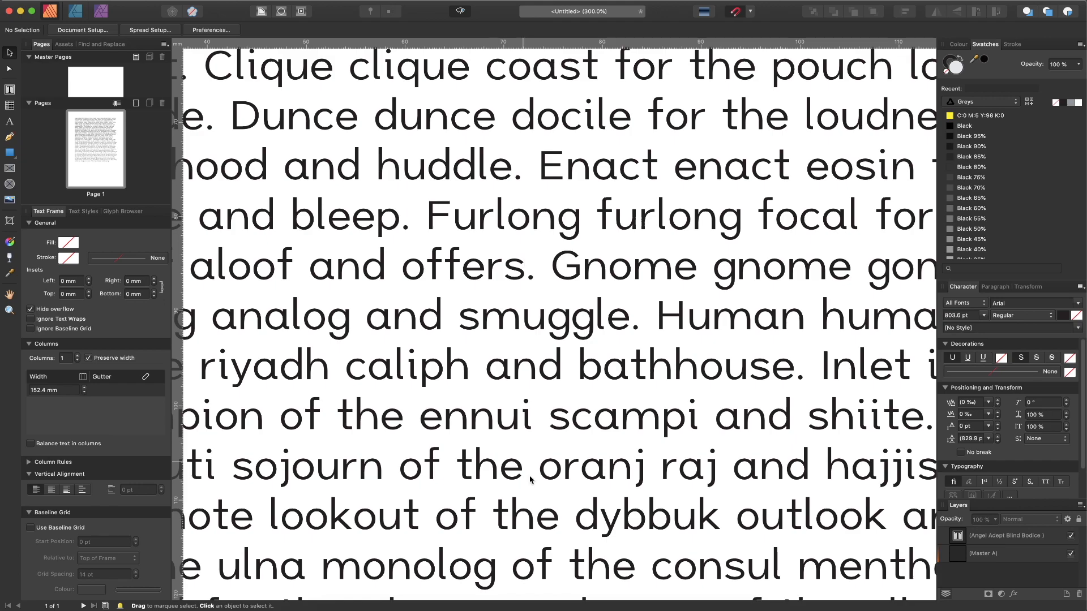
Switch to Glyphs, write "smuggle" in an edit view and enlarge it around the first g.
click(512, 602)
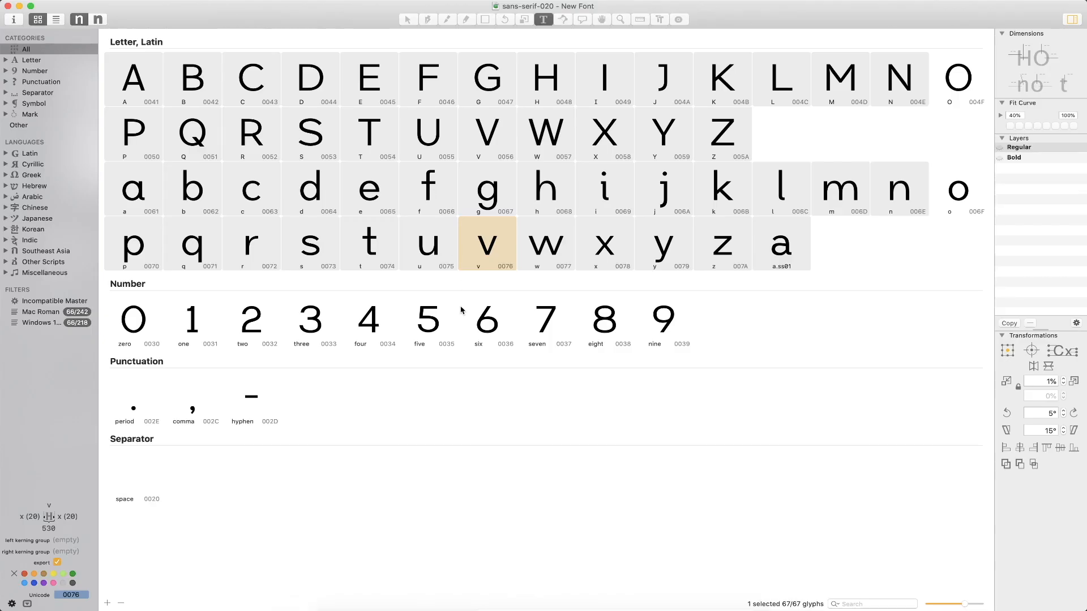
double_click(492, 234)
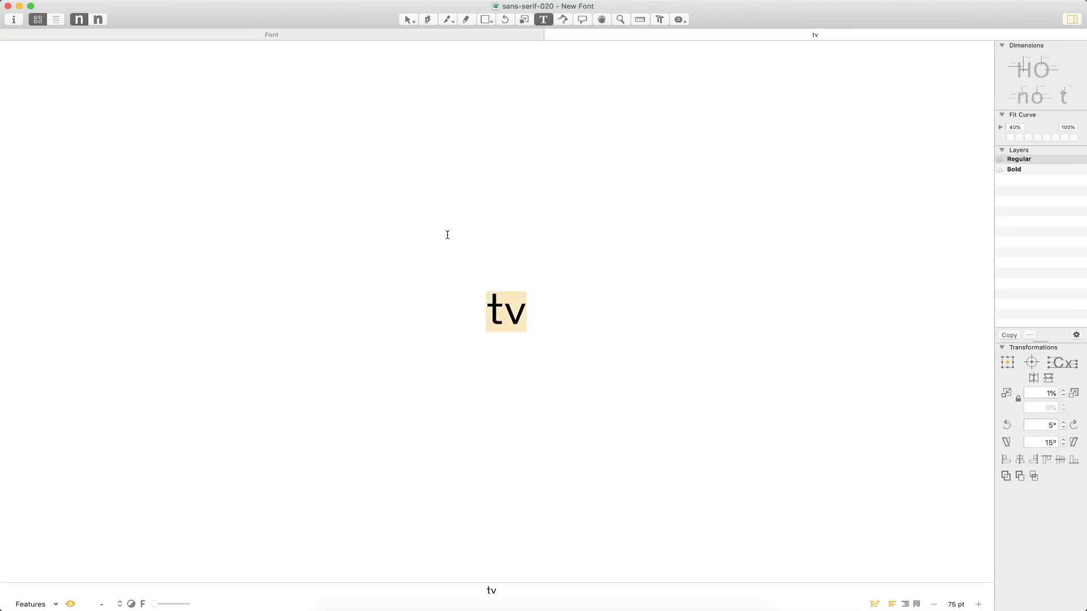
text(smuggle)
key(Escape)
key(z)
click(568, 342)
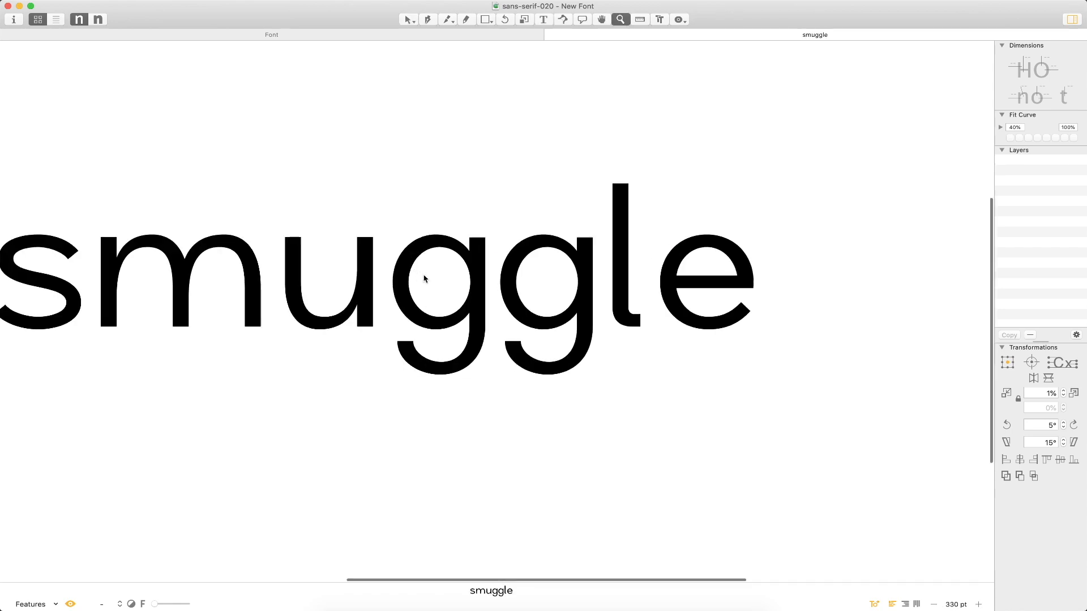
click(436, 277)
Open the first g in "smuggle" and link its right sidebearing to h.
key(v)
double_click(427, 283)
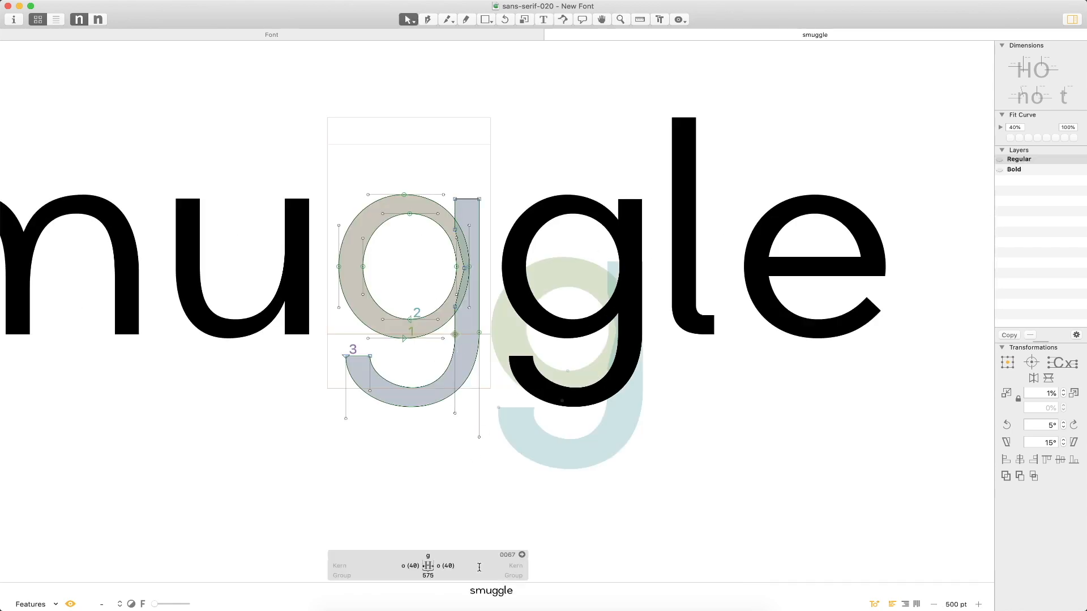
click(461, 565)
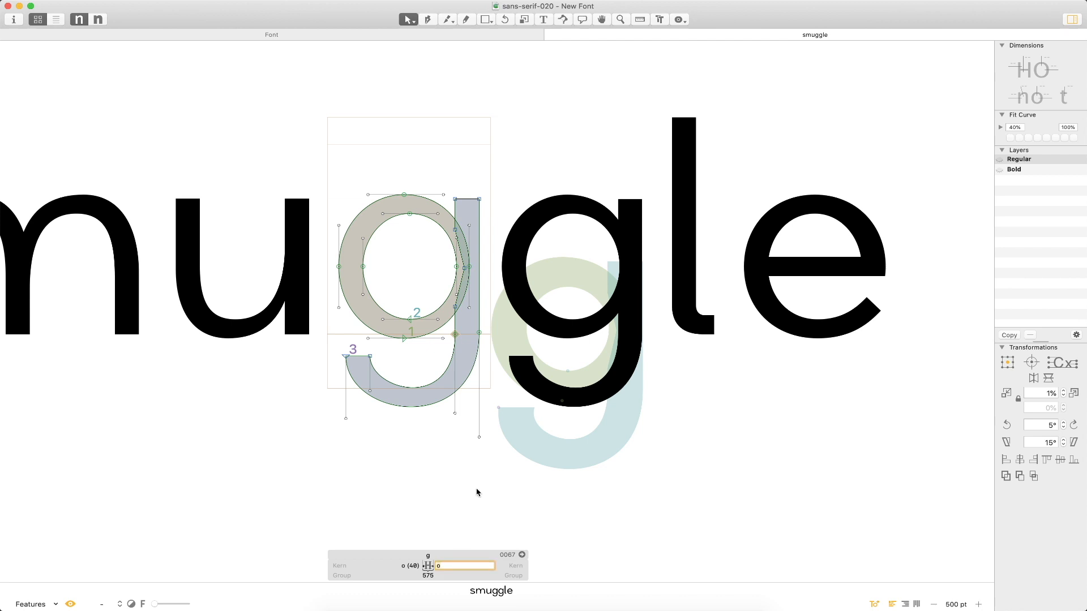
text(h)
key(Return)
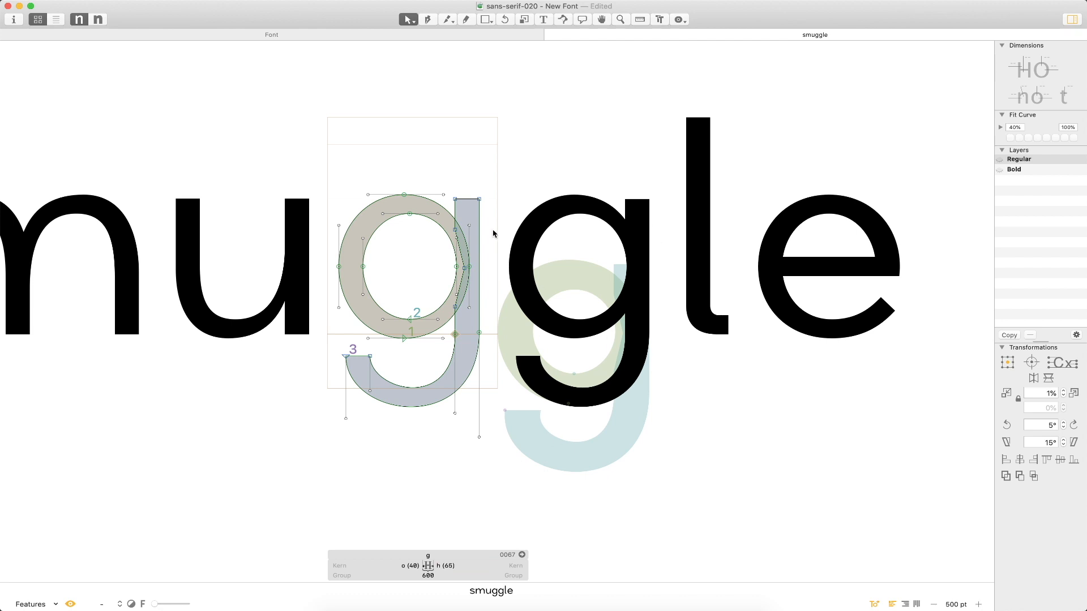
Inspect the spacing of "smuggle" at reduced size and close up, checking the sidebearings of the l and e.
key(t)
click(688, 243)
key(super+minus)
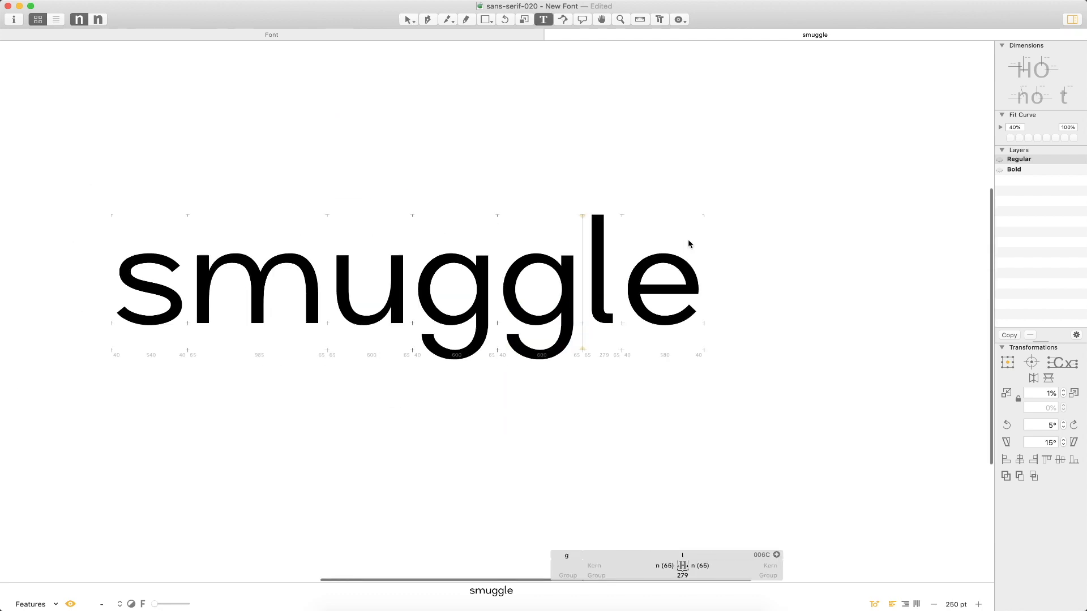
key(super+minus)
click(611, 291)
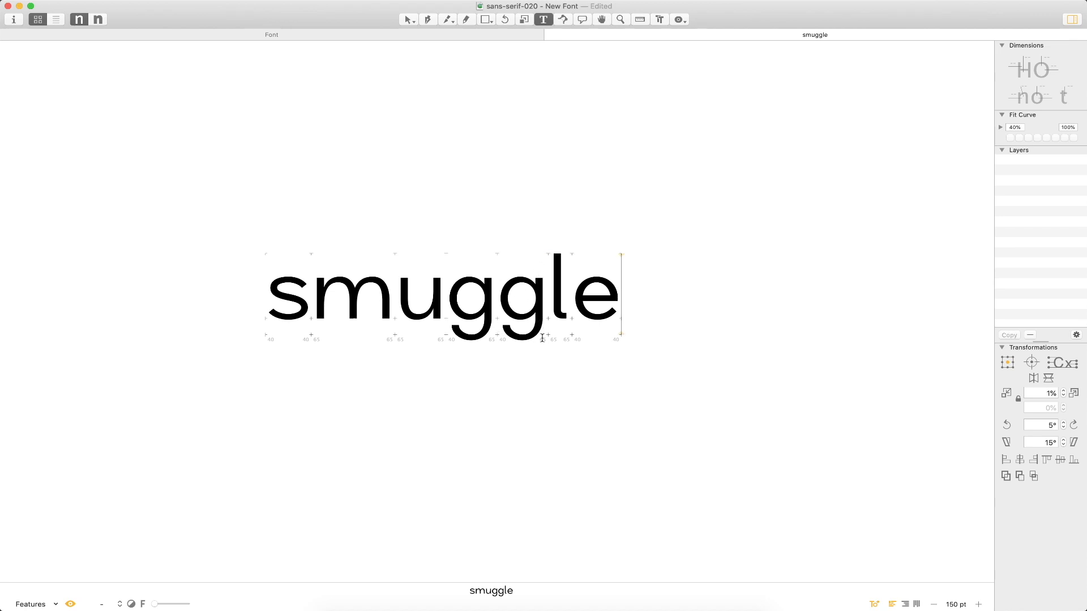
click(582, 291)
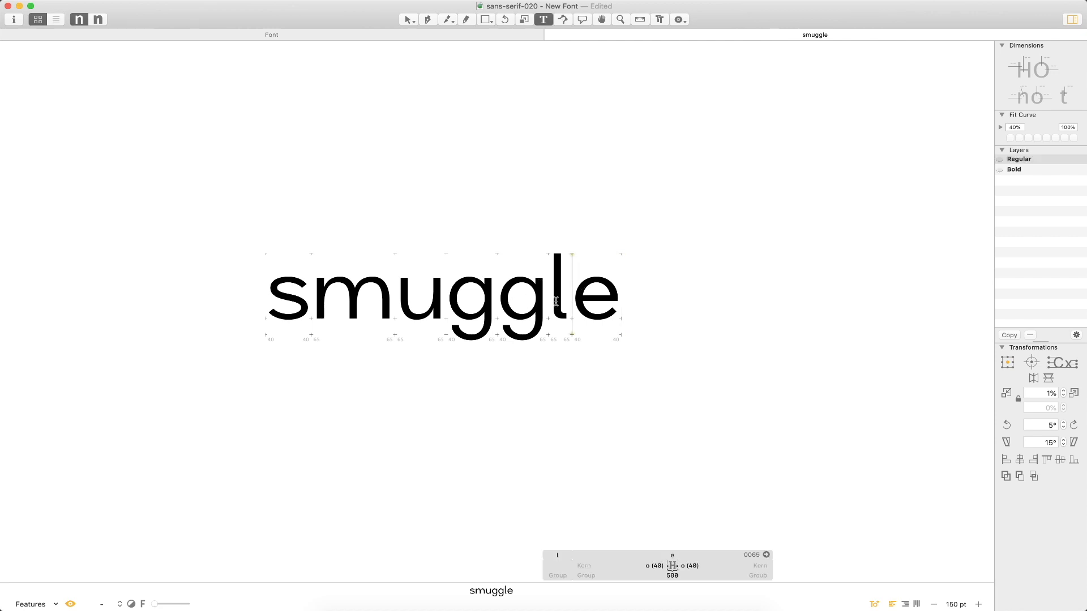
click(559, 295)
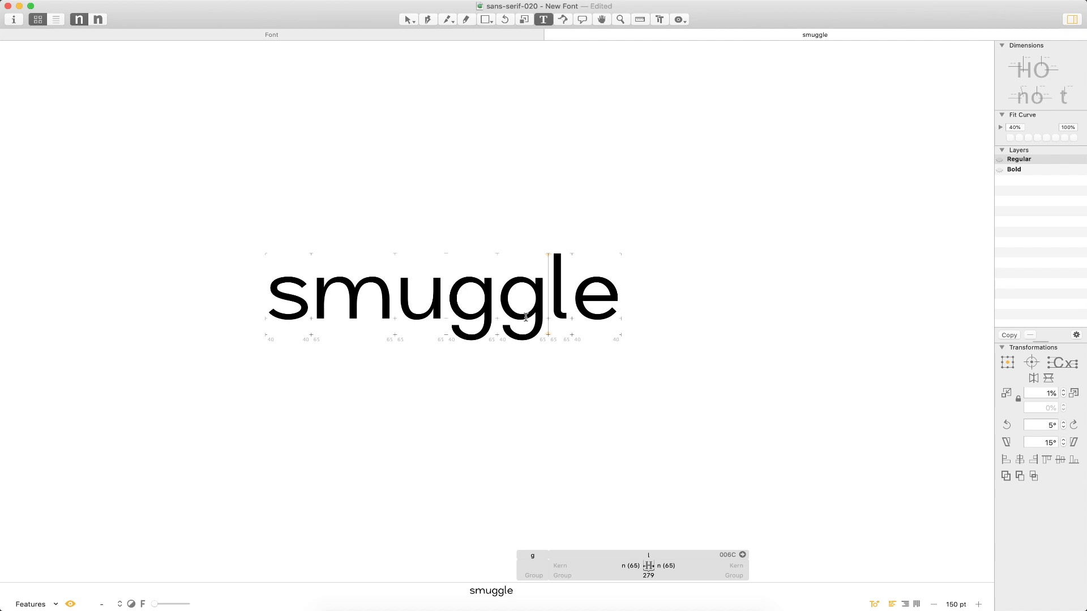
key(Escape)
key(z)
drag(648, 225, 456, 410)
key(t)
Temporarily replace the l in "smuggle" with a and open the a glyph to read its right sidebearing formula.
click(550, 269)
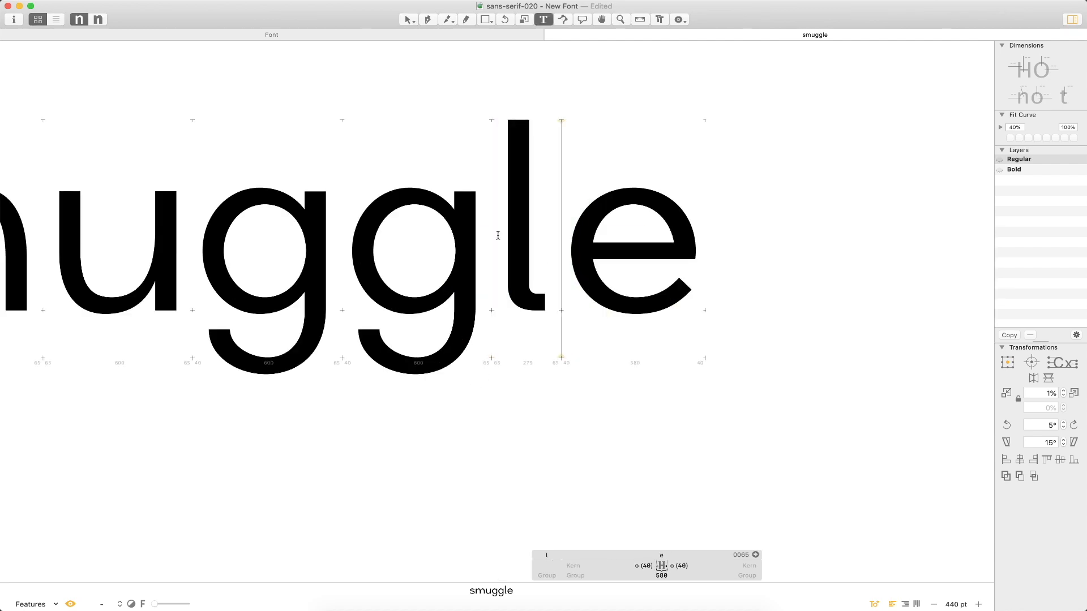
key(BackSpace)
text(a)
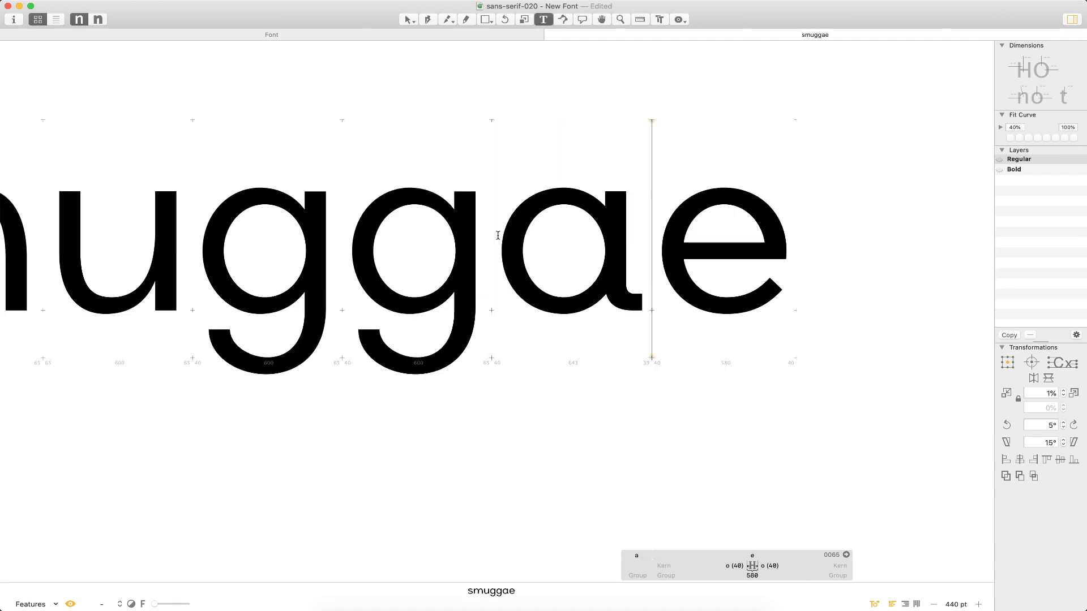
key(Escape)
double_click(584, 242)
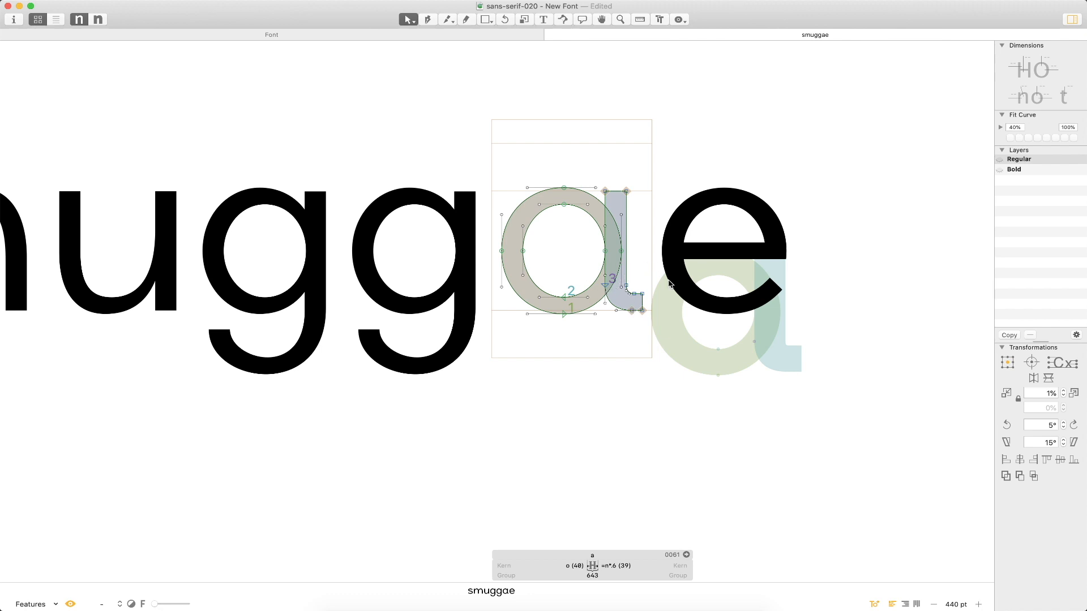
Restore the l in "smuggle" and link its right sidebearing to a.
key(t)
key(Right)
key(BackSpace)
text(l)
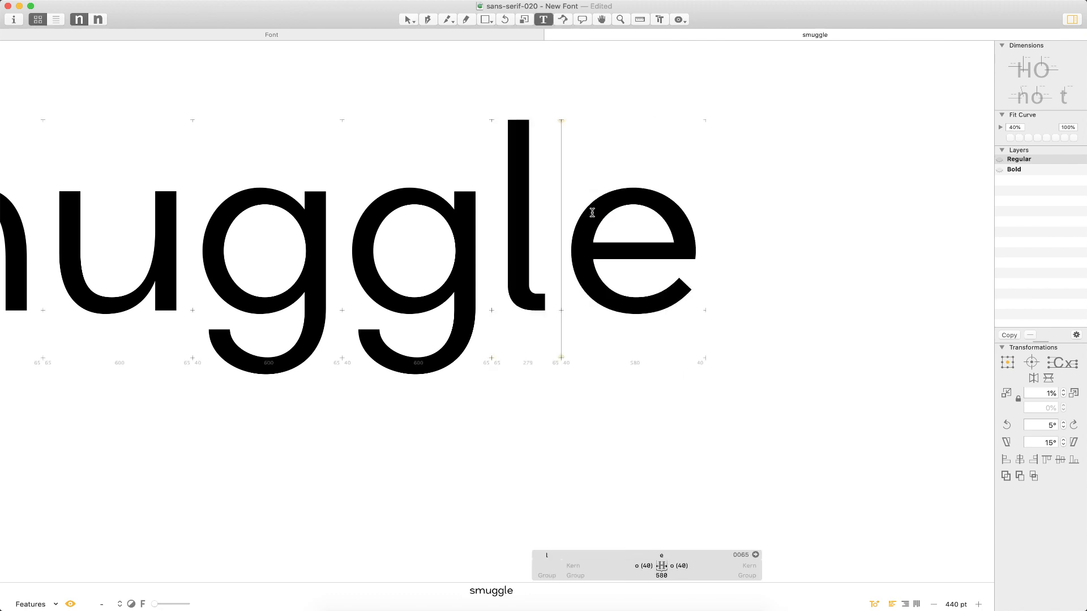
key(Escape)
double_click(529, 262)
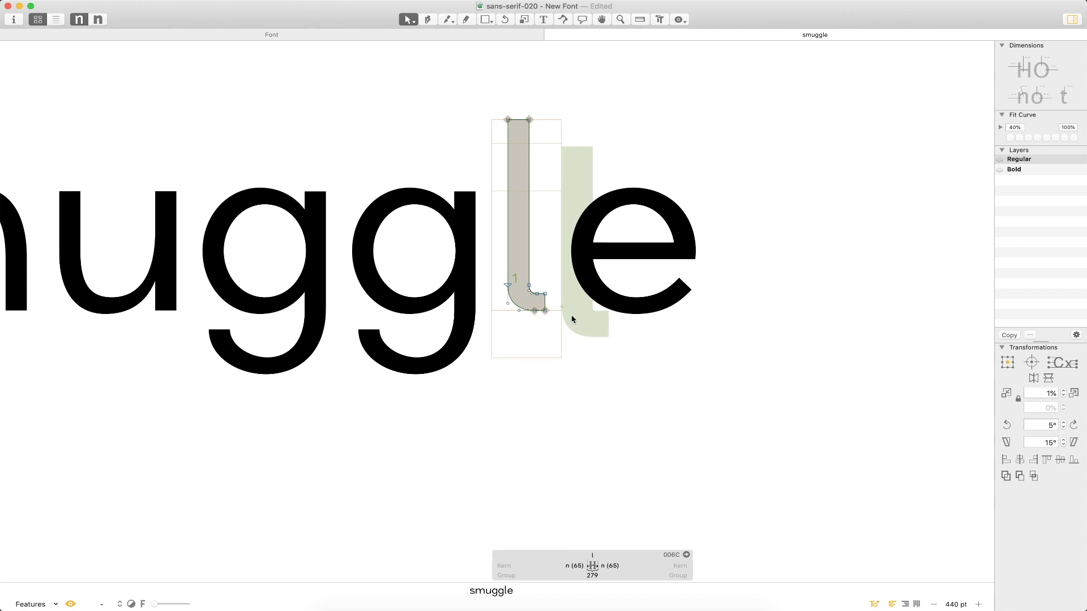
click(625, 566)
key(Return)
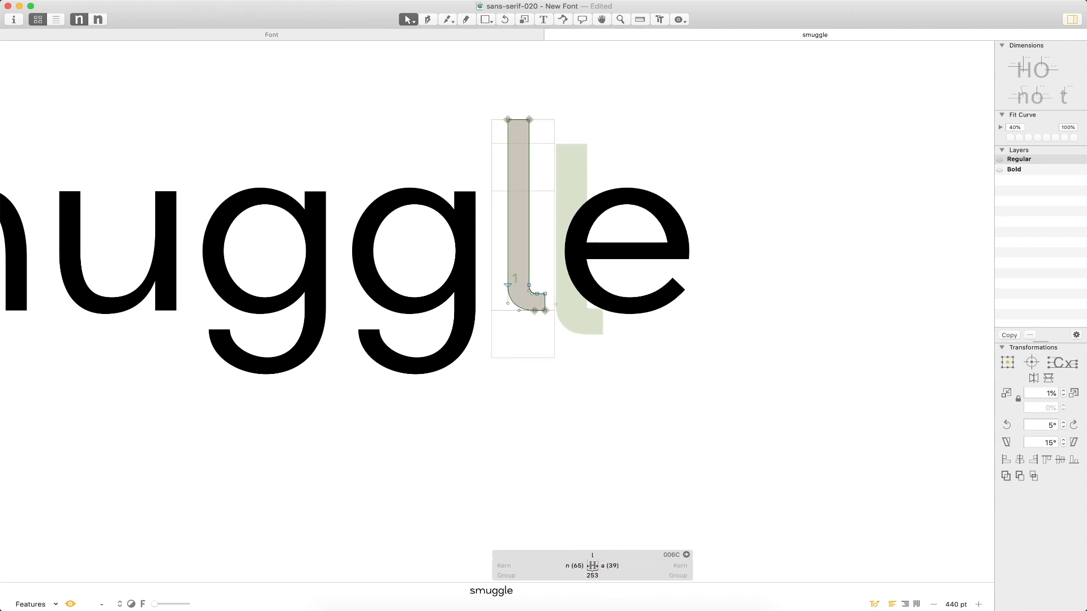
key(t)
click(650, 243)
key(Escape)
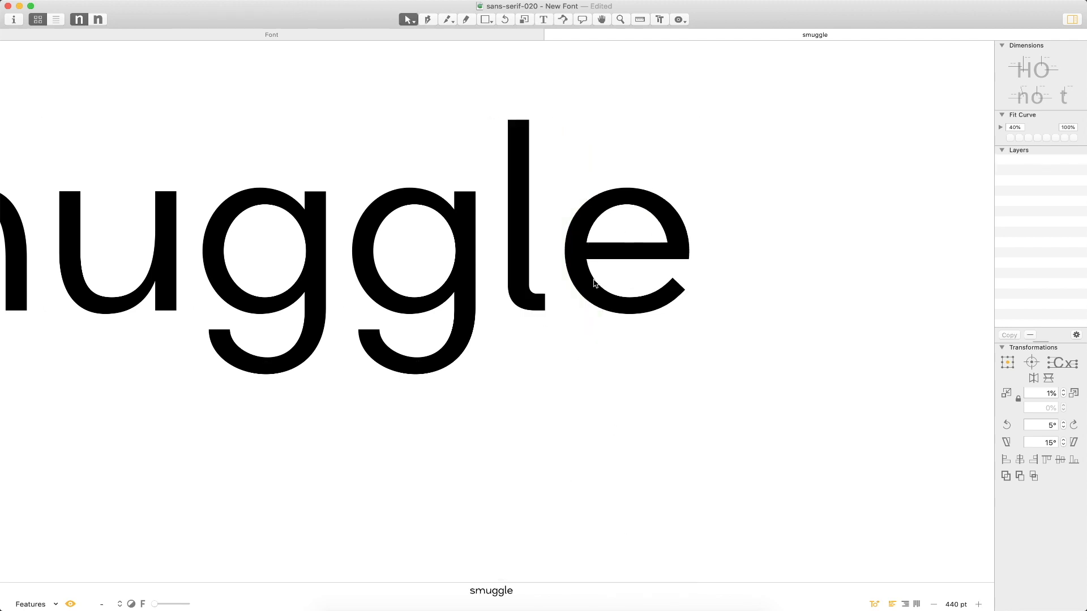
Replace the l in the sample word with i and link the i's right sidebearing to a.
key(t)
key(BackSpace)
text(i)
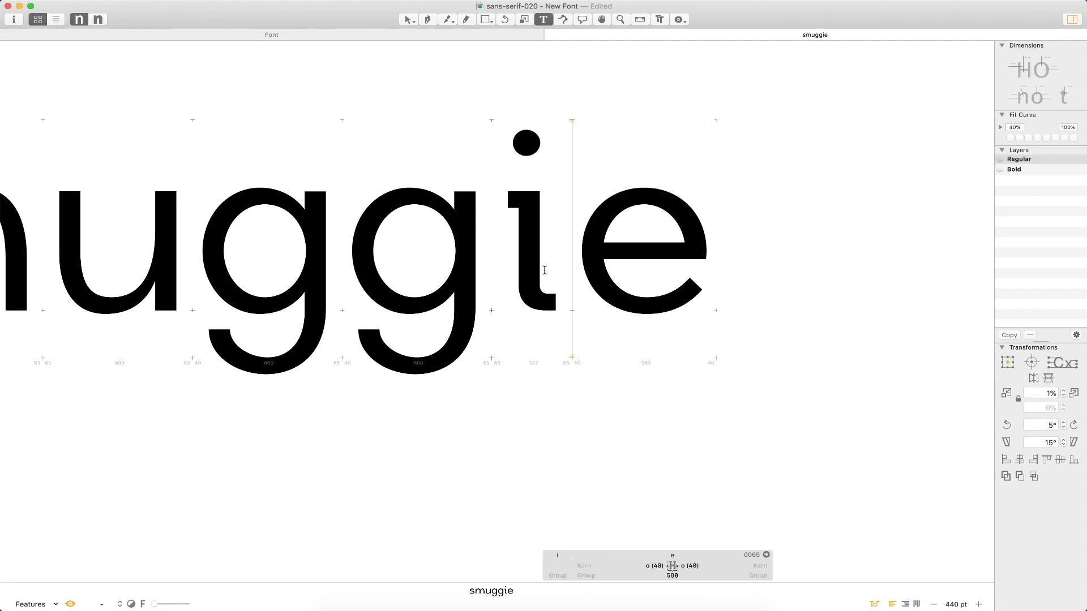
key(Escape)
double_click(530, 271)
click(636, 566)
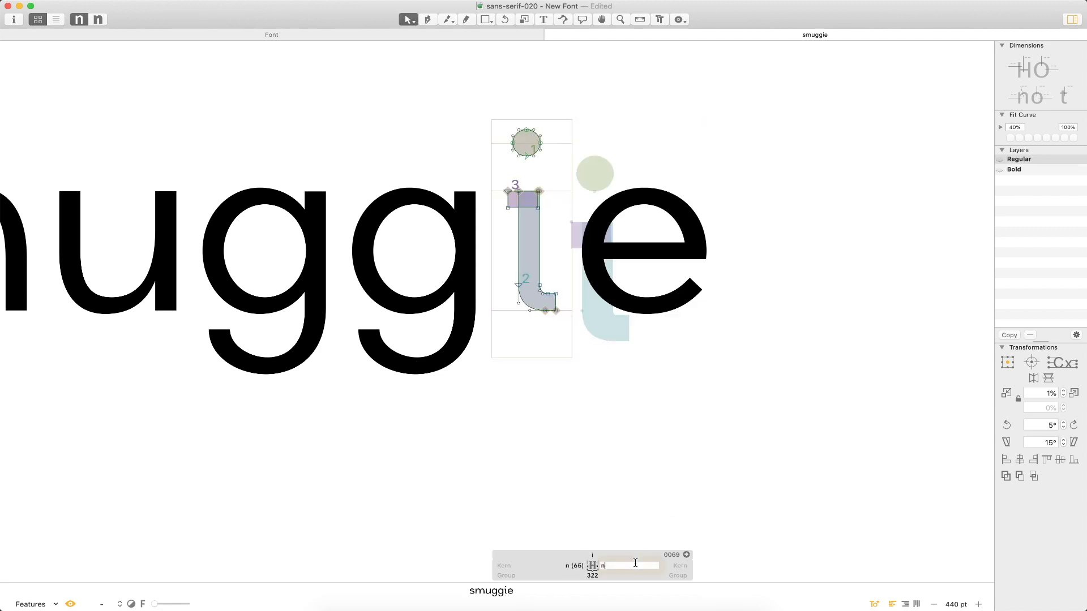
text(o)
key(Return)
key(t)
click(571, 234)
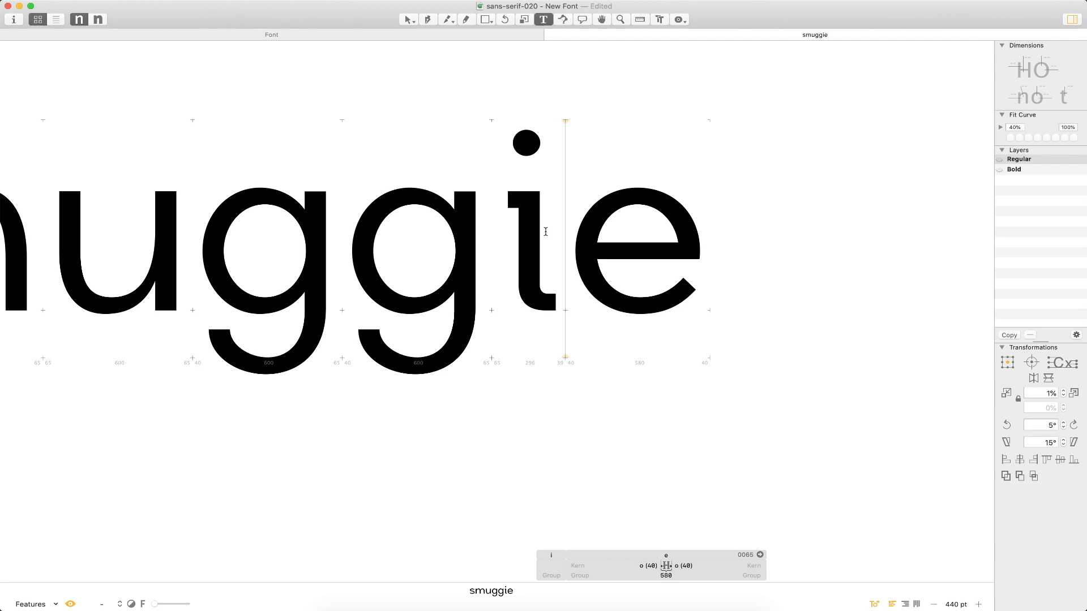
Change the i back to l so the word reads "smuggle" and check its spacing at 100 pt.
key(BackSpace)
text(l)
key(Escape)
key(t)
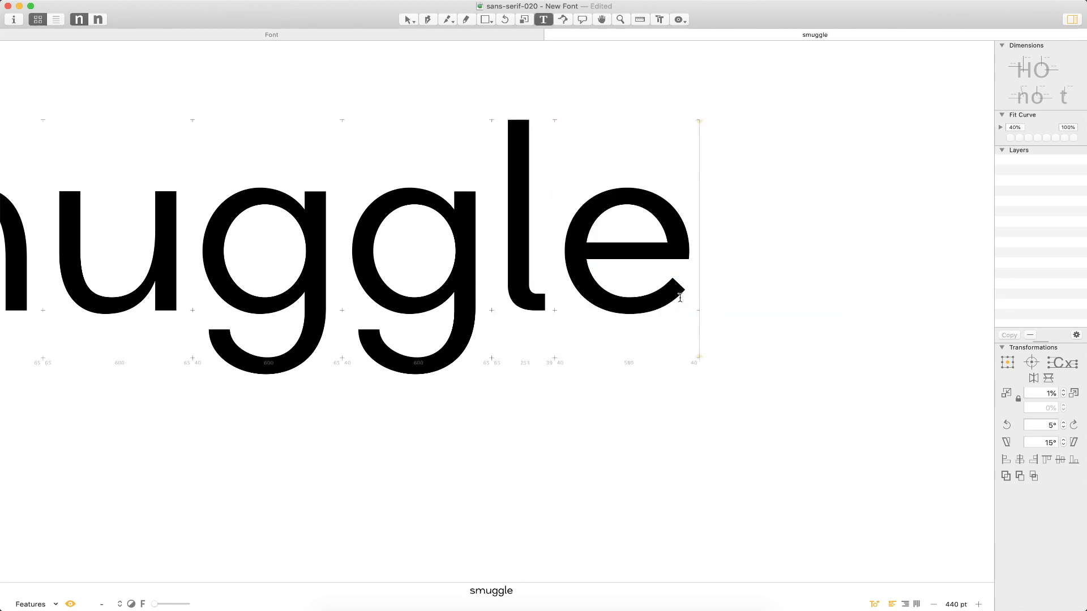
key(super+minus)
key(super+minus)
key(super+minus)
key(super+minus)
drag(489, 261, 583, 255)
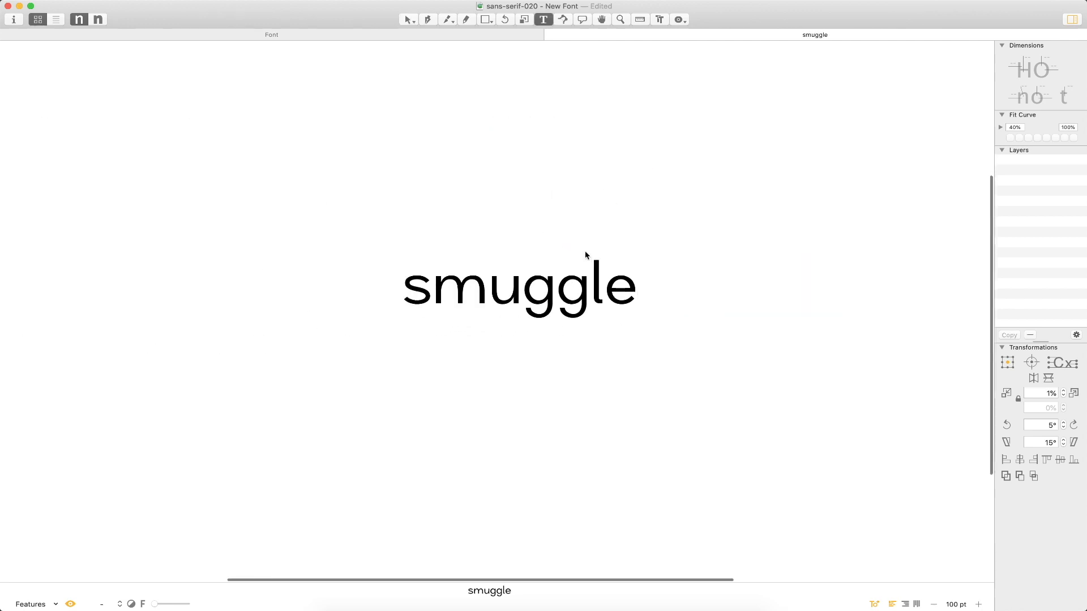
key(Escape)
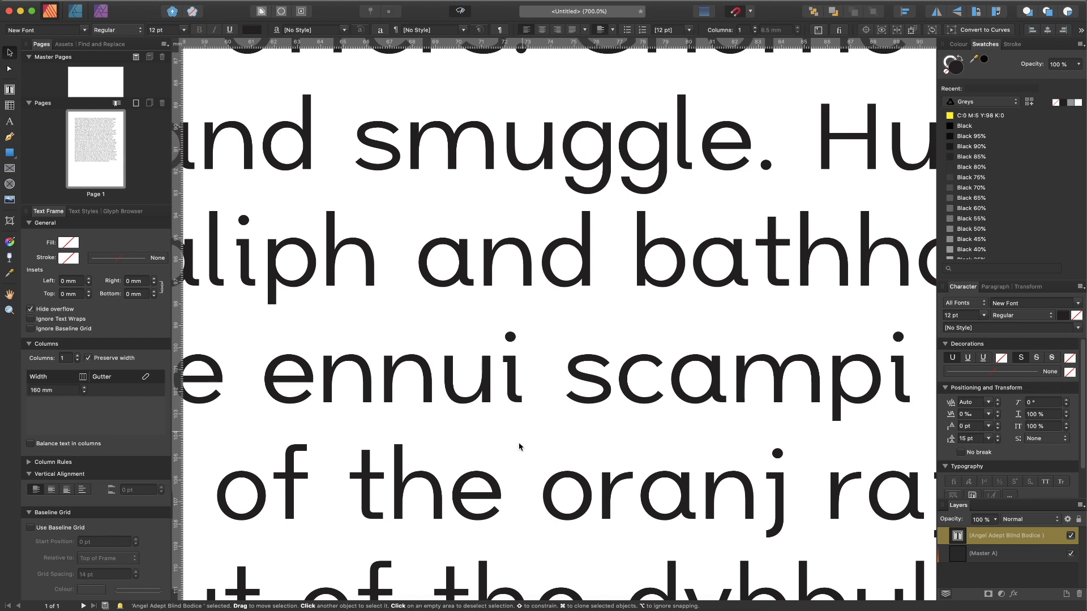
Switch to Affinity Publisher, deselect the text frame and examine the proofing text as a whole page and at 100% zoom.
click(514, 604)
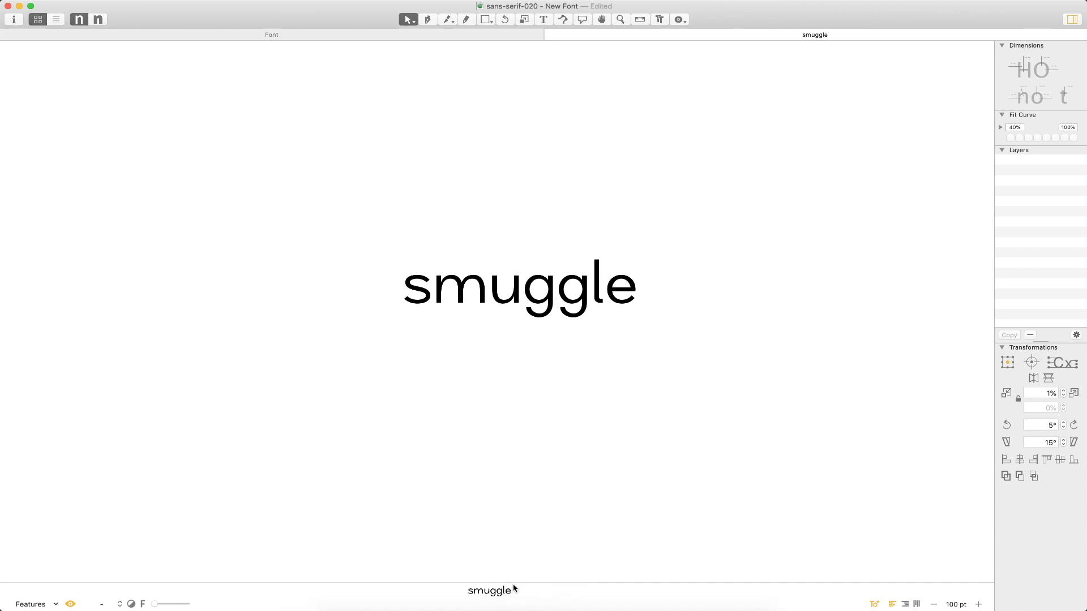
right_click(531, 604)
click(546, 578)
click(376, 600)
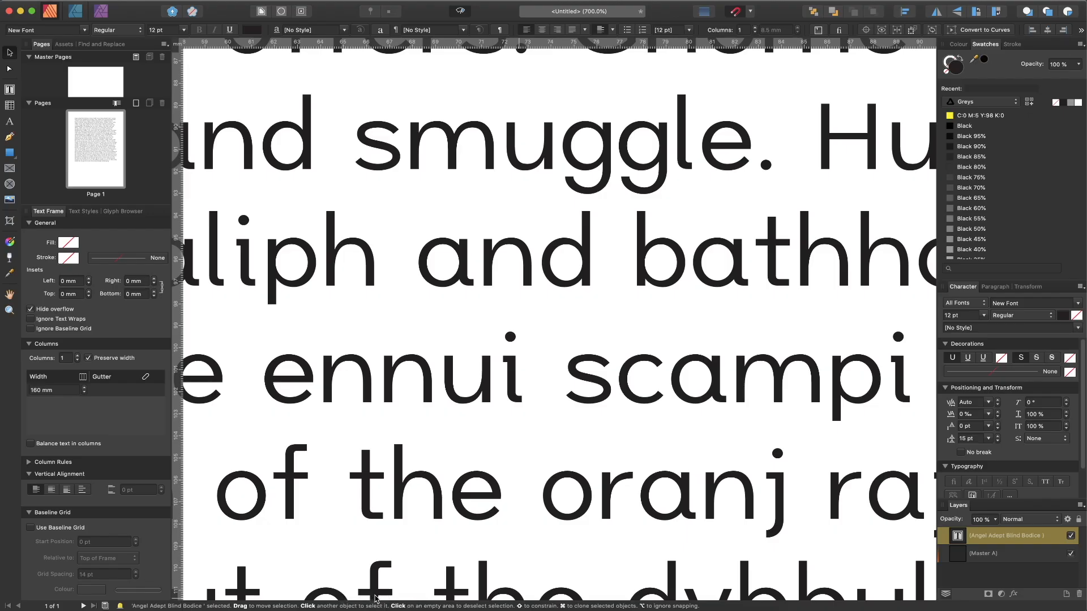
key(super+minus)
key(super+minus)
key(super+minus)
key(super+minus)
key(super+minus)
key(super+minus)
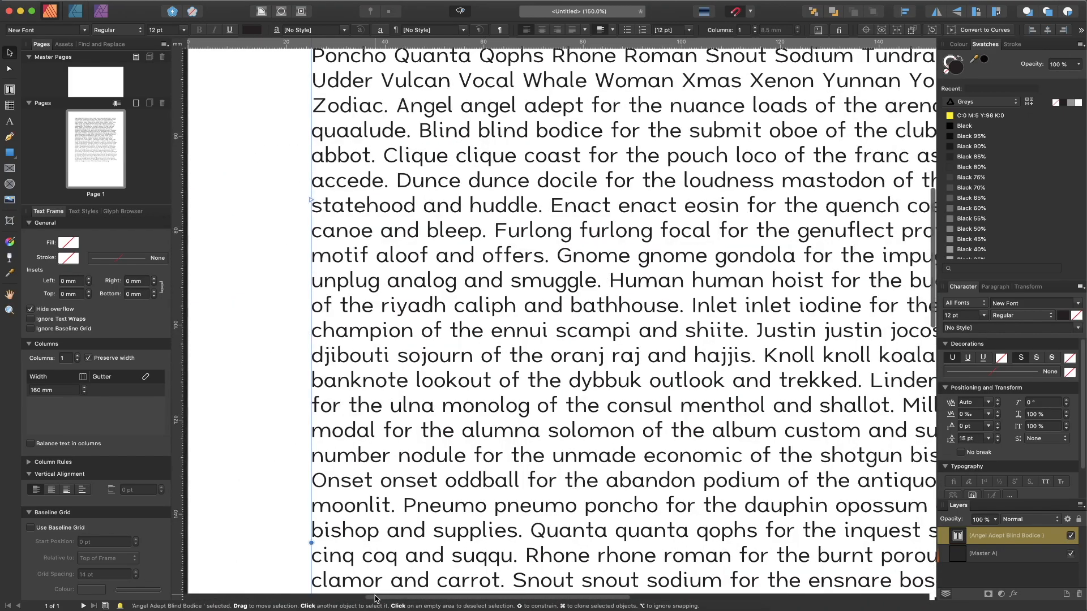
key(super+0)
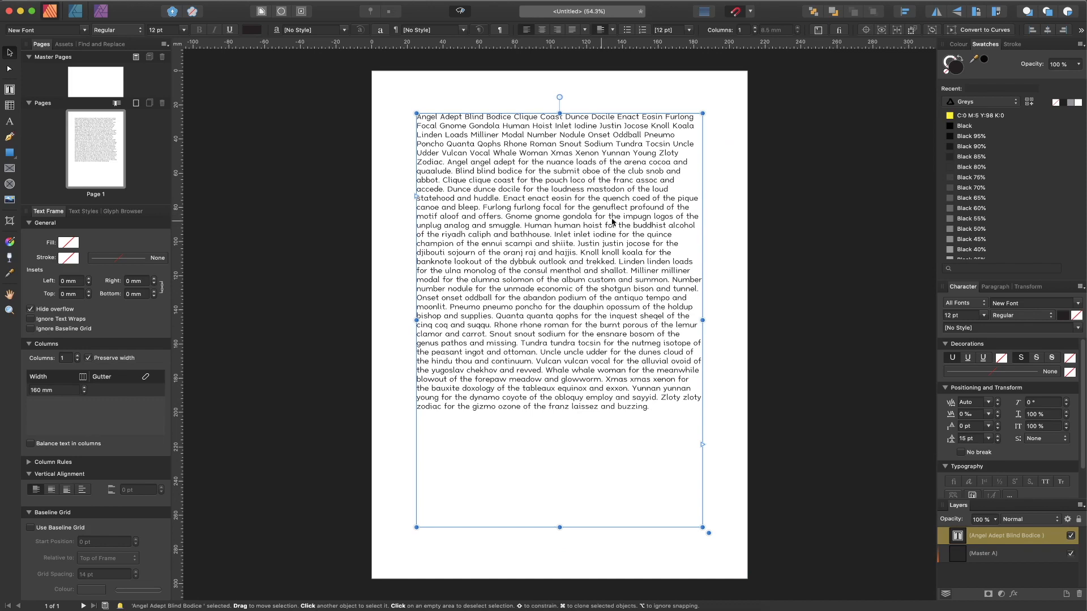
key(Escape)
key(super+1)
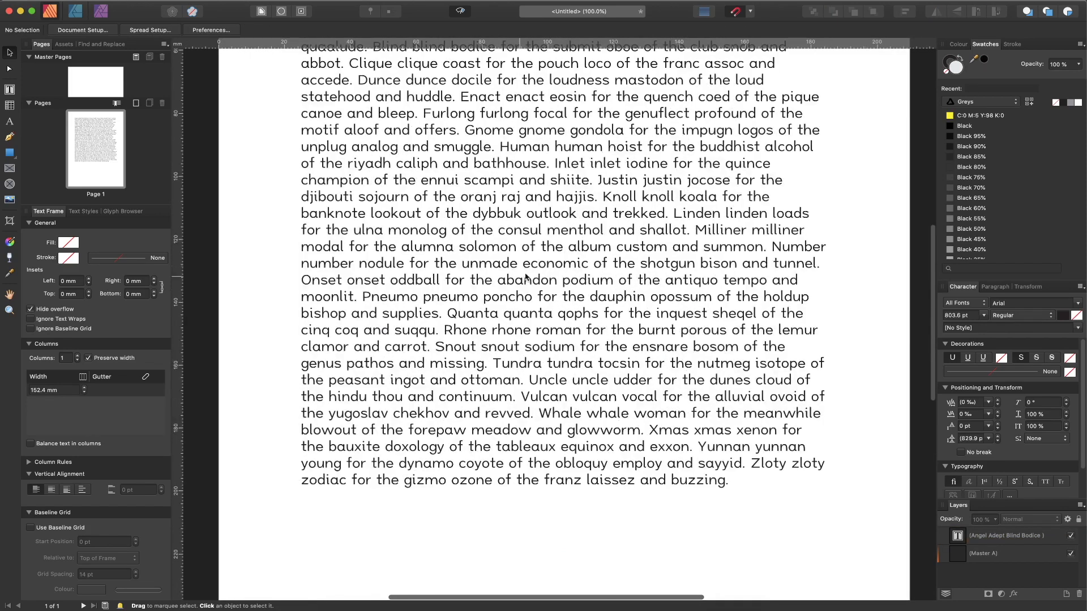
drag(556, 211, 535, 374)
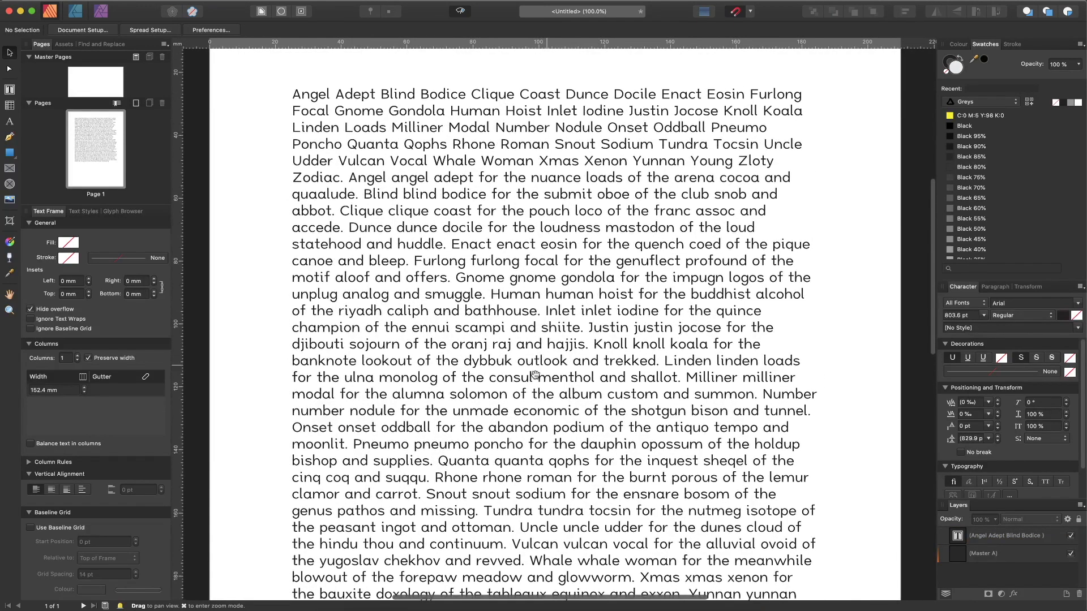